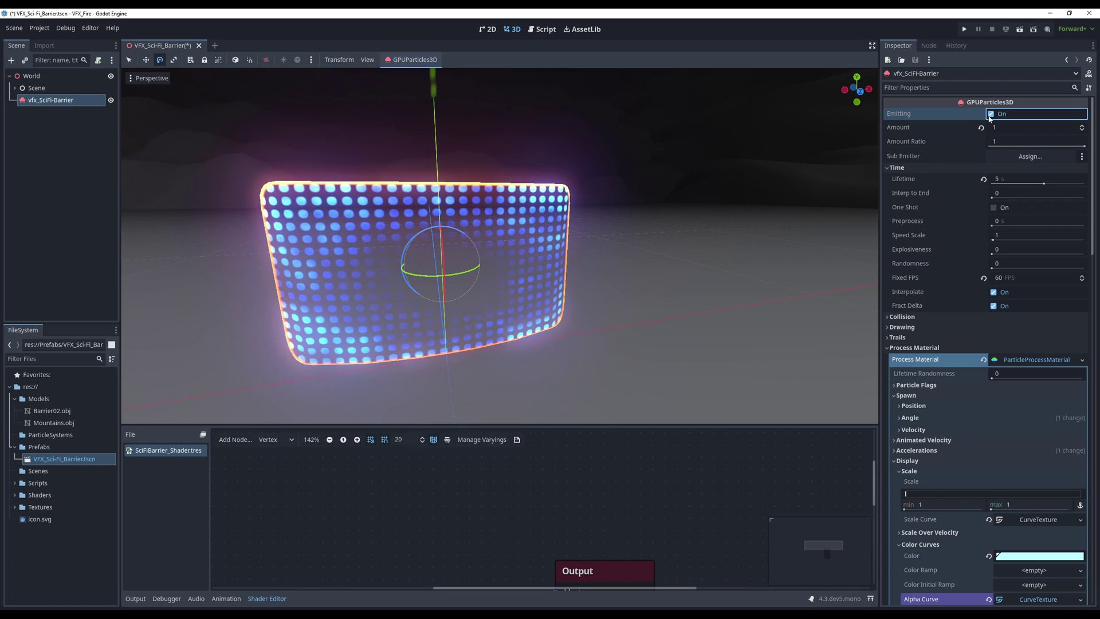
- Turn off emission on the existing vfx_SciFi-Barrier particles and add a new GPUParticles3D node to the scene
{"action": "left_click", "coordinate": [991, 114]}
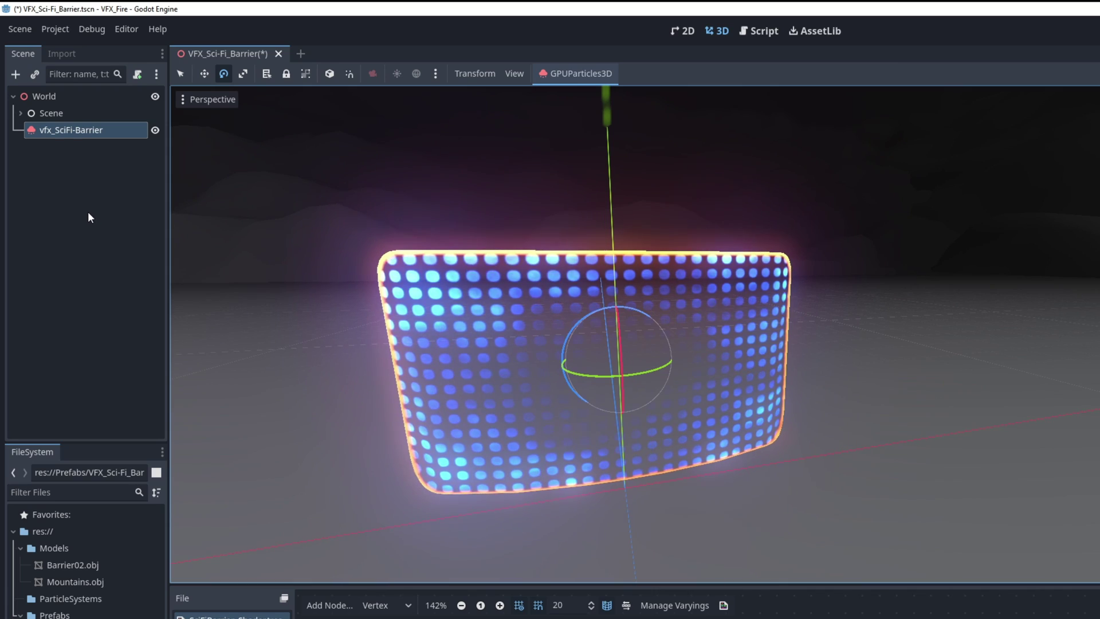
{"action": "left_click", "coordinate": [62, 158]}
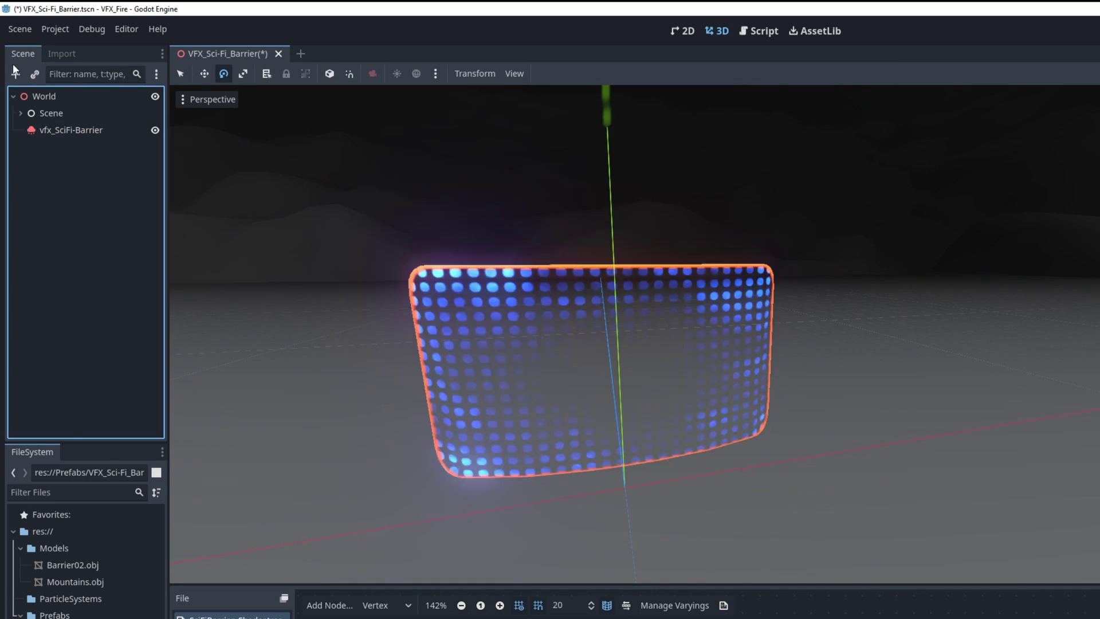
{"action": "left_click", "coordinate": [15, 70]}
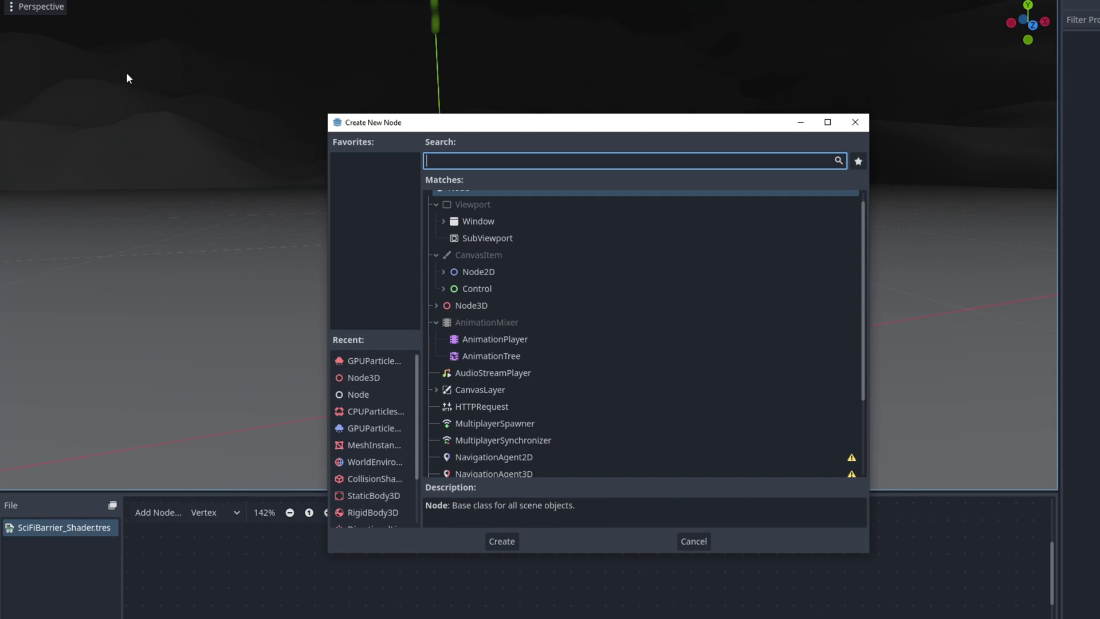
{"action": "type", "text": "gp"}
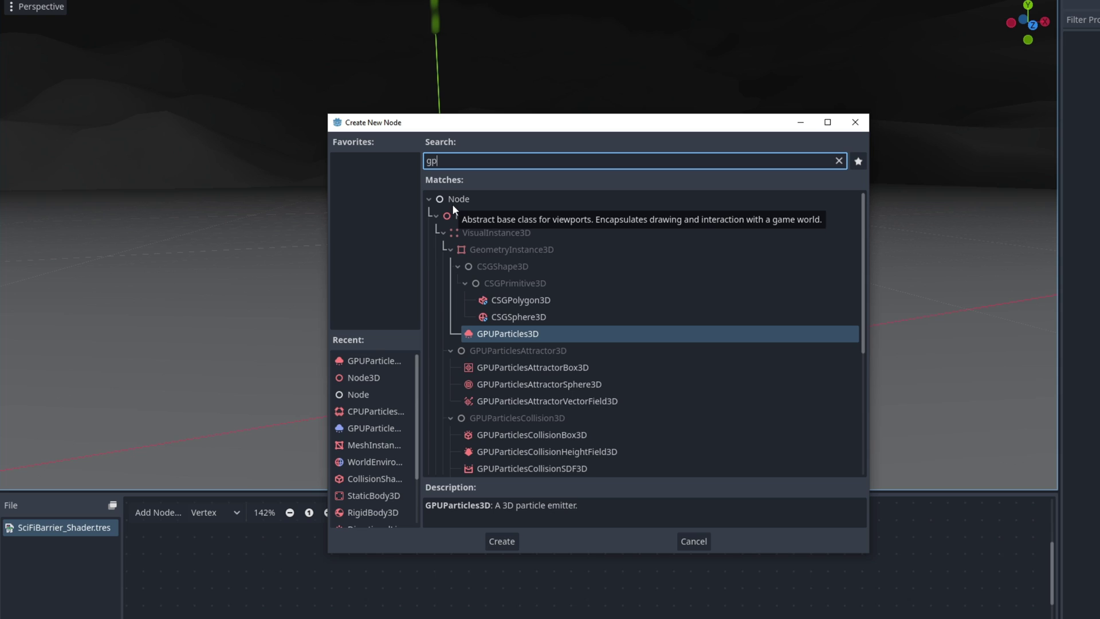
{"action": "type", "text": "u"}
{"action": "left_click", "coordinate": [522, 322]}
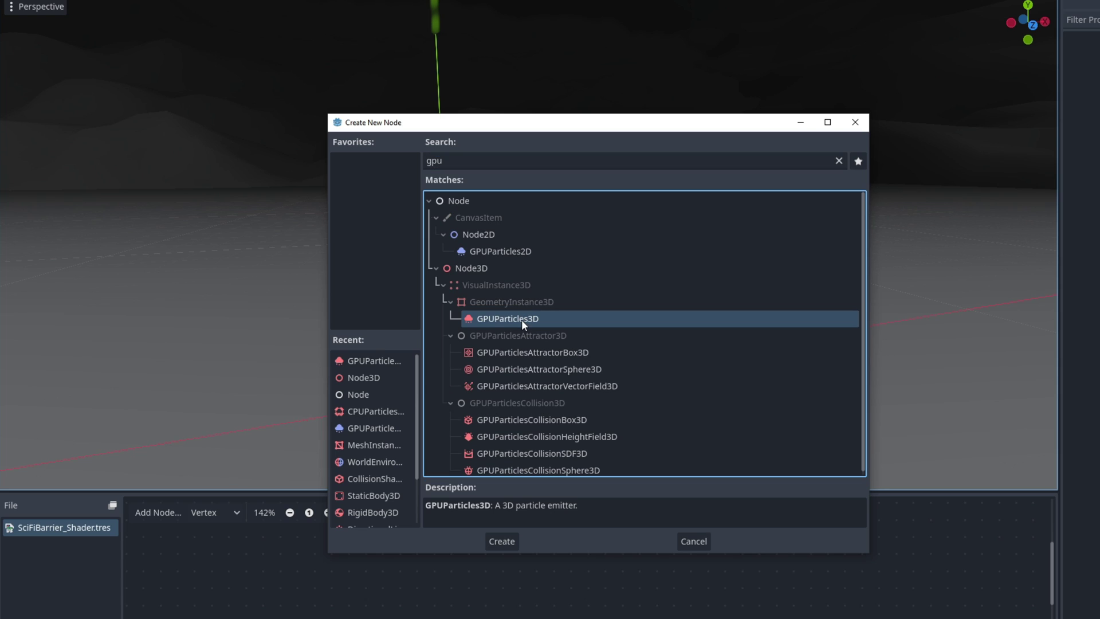
{"action": "double_click", "coordinate": [522, 319]}
- Rename the new GPUParticles3D node as vfx_SciFi_Barrier_tut
{"action": "double_click", "coordinate": [60, 143]}
{"action": "type", "text": "vf"}
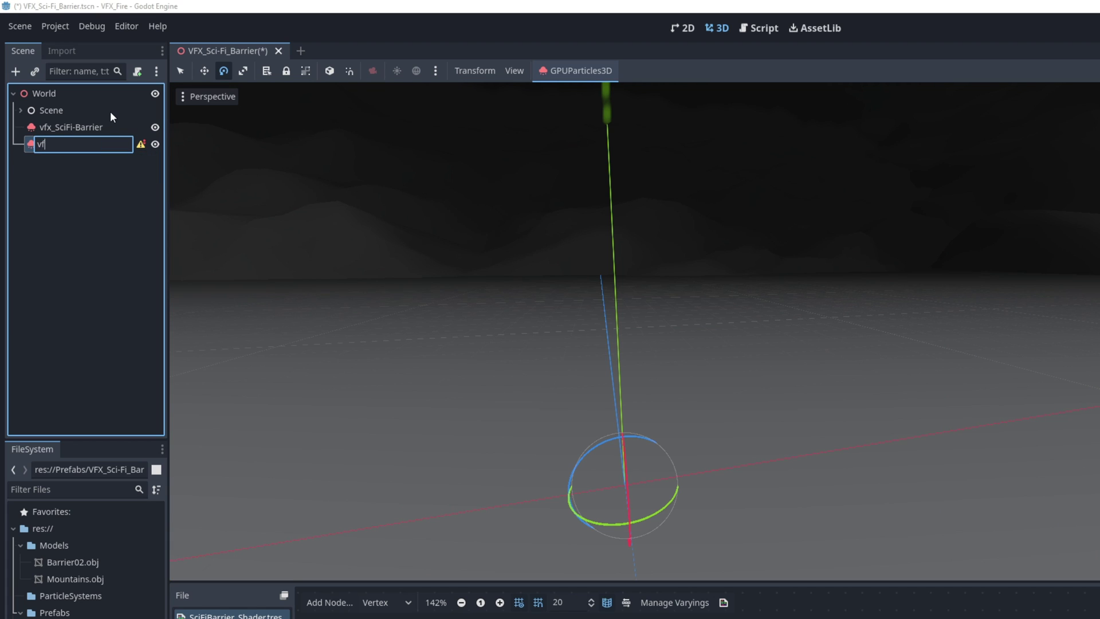
{"action": "type", "text": "x_SciFi_Barrier_tut"}
{"action": "key", "text": "Return"}
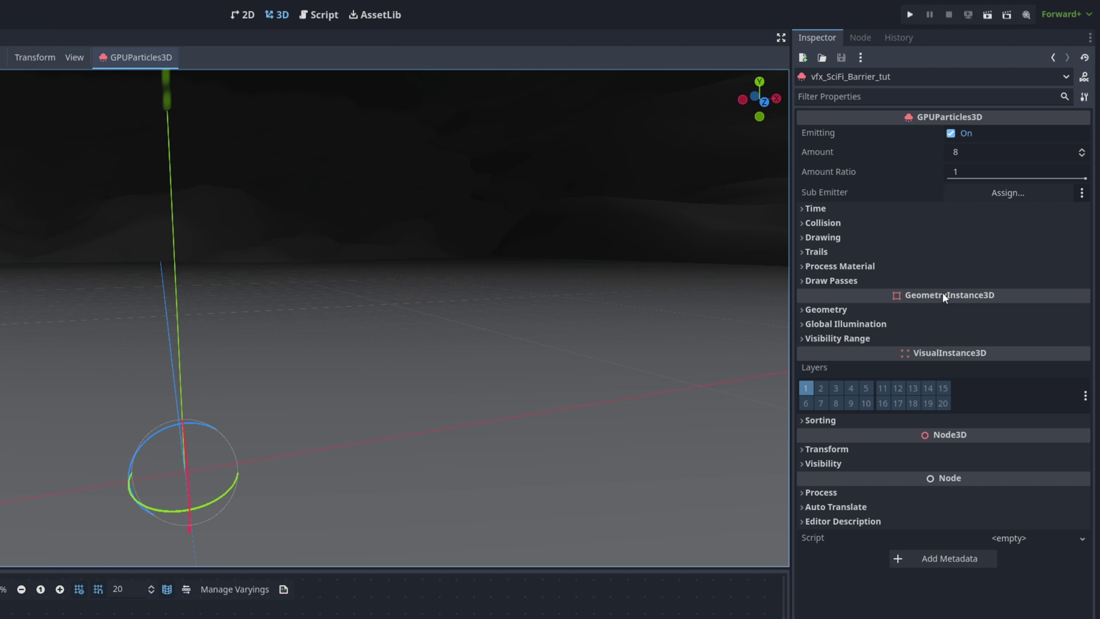
- Assign a new ParticleProcessMaterial as the process material of vfx_SciFi_Barrier_tut
{"action": "left_click", "coordinate": [855, 265]}
{"action": "left_click", "coordinate": [1022, 287]}
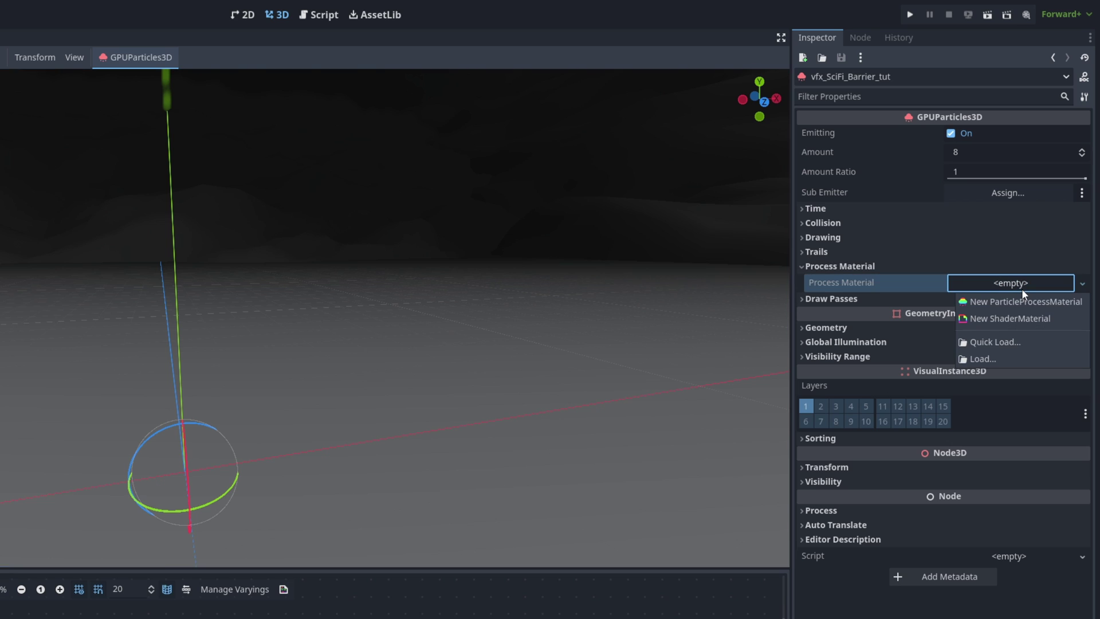
{"action": "left_click", "coordinate": [1021, 304]}
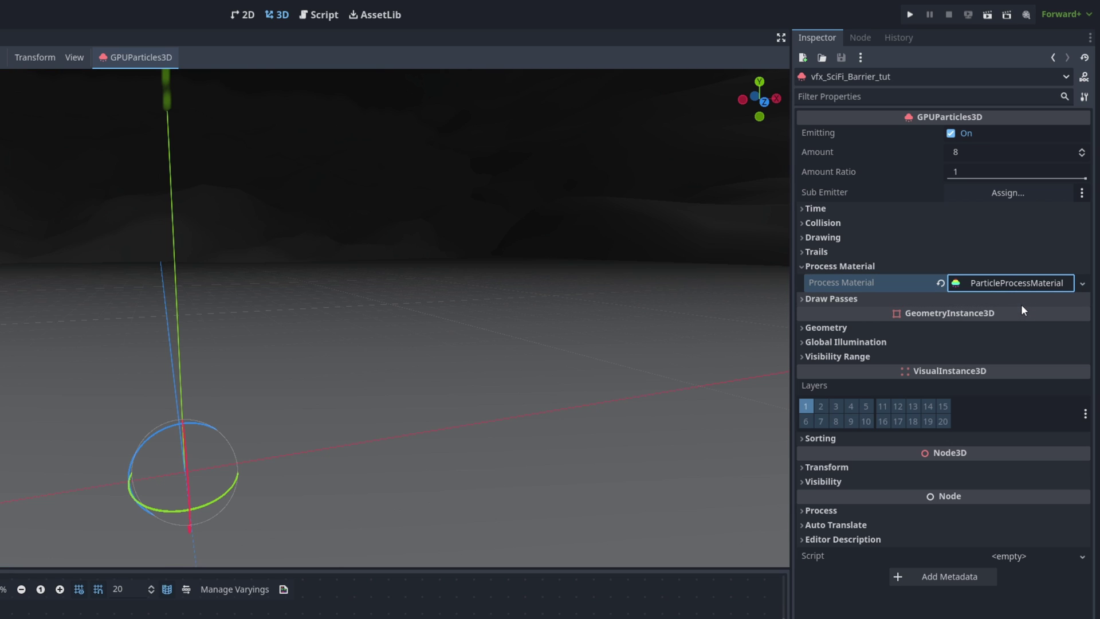
- Load the Barrier02.obj model as the mesh for draw pass 1 of the particle system
{"action": "left_click", "coordinate": [835, 298]}
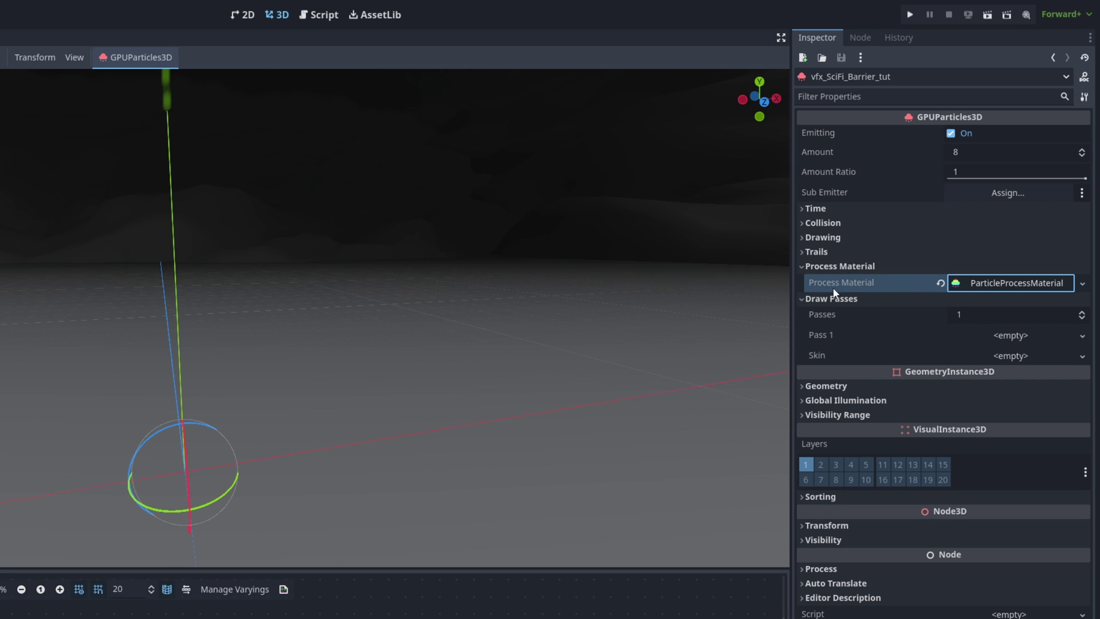
{"action": "left_click", "coordinate": [1013, 335]}
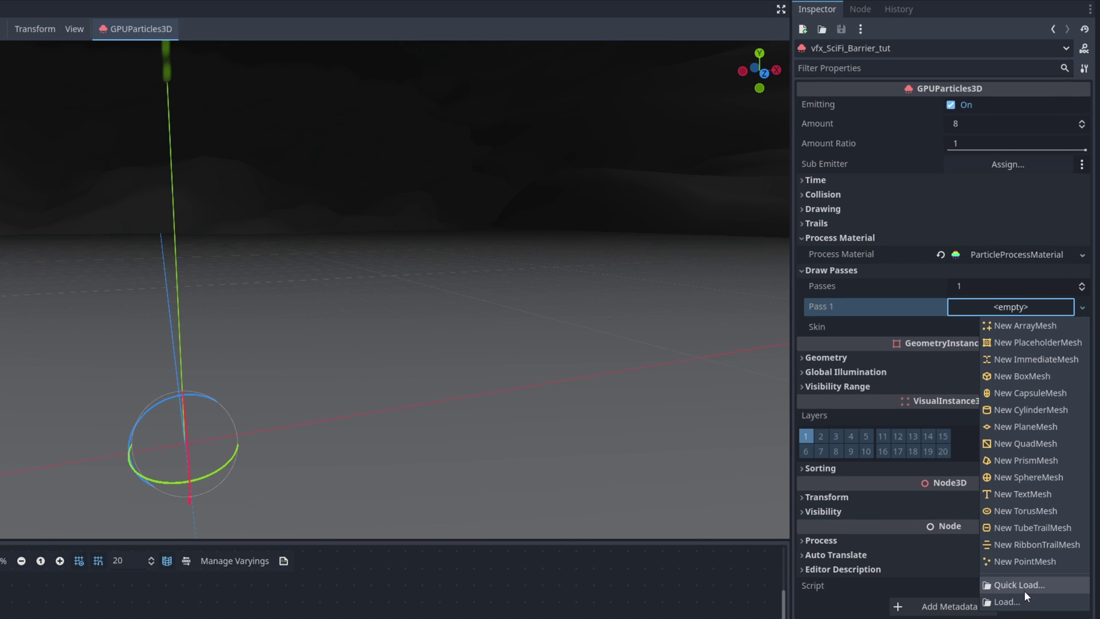
{"action": "left_click", "coordinate": [1024, 590]}
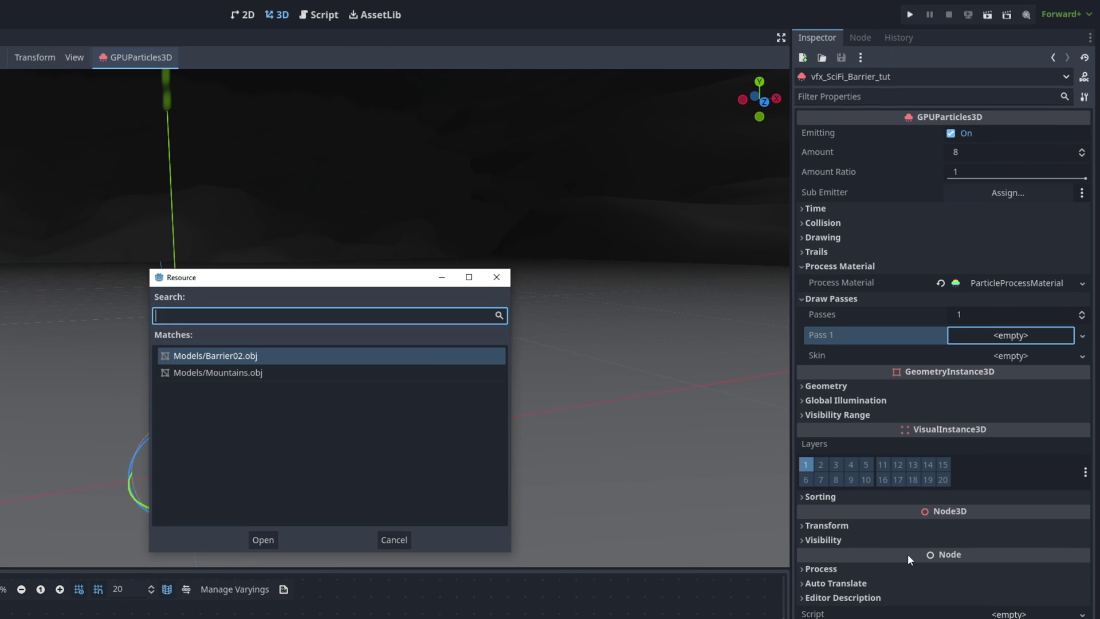
{"action": "left_click", "coordinate": [253, 355]}
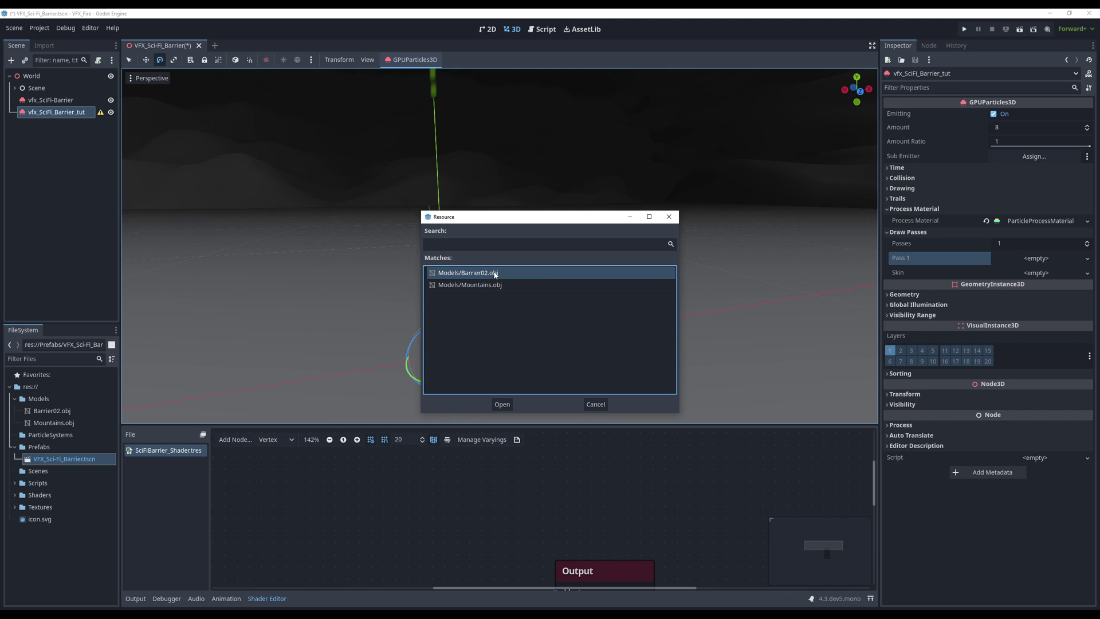
{"action": "double_click", "coordinate": [495, 274]}
{"action": "right_click_drag", "start_coordinate": [511, 330], "coordinate": [462, 365]}
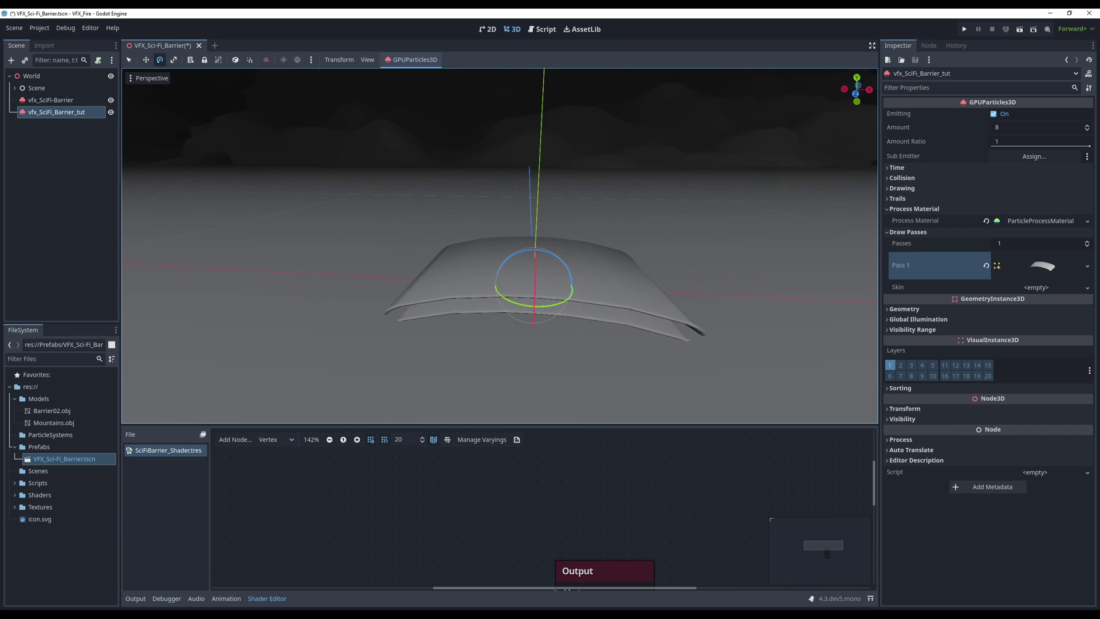
{"action": "middle_click_drag", "start_coordinate": [498, 315], "coordinate": [487, 304]}
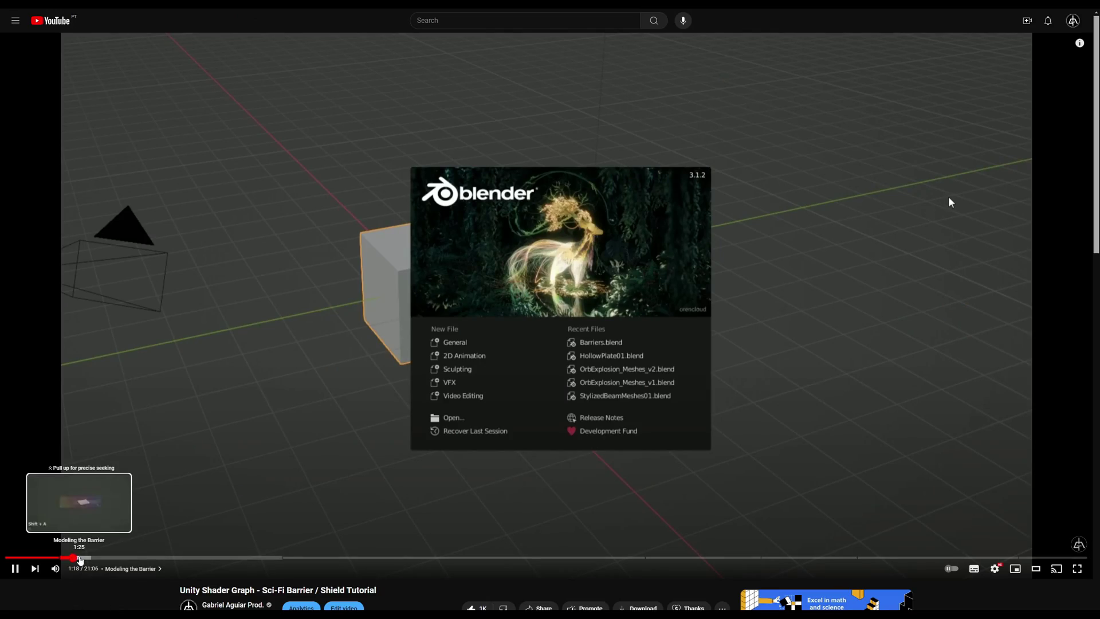
- Skim the Modeling the Barrier chapter of the Unity Shader Graph Sci-Fi Barrier tutorial on YouTube
{"action": "left_click_drag", "start_coordinate": [74, 558], "coordinate": [272, 560]}
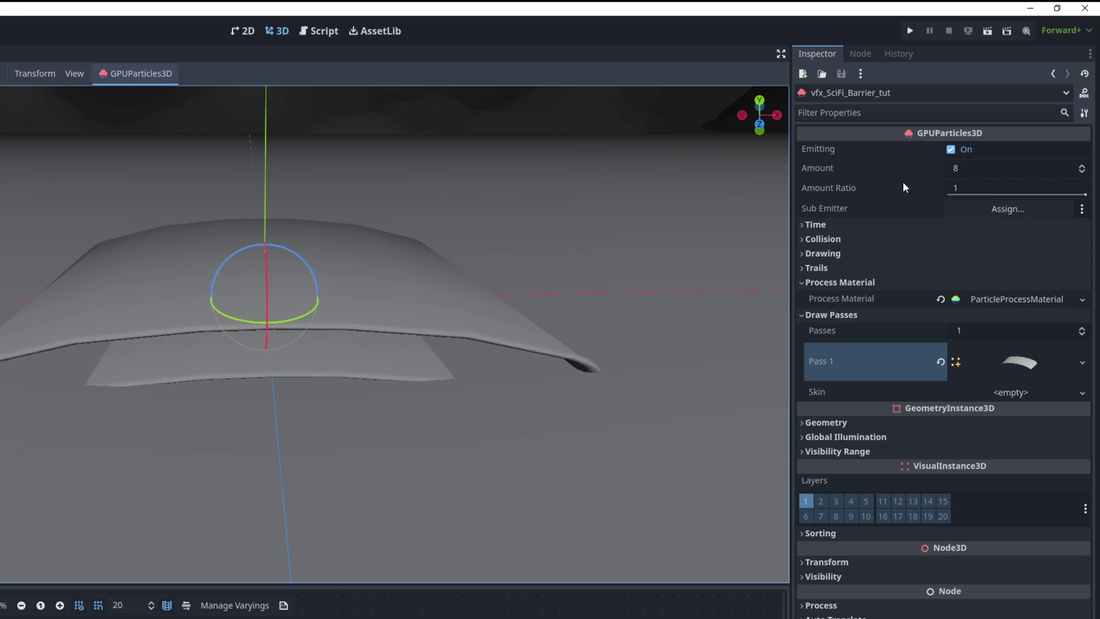
- Set the particle amount to 1 and the lifetime to 5 seconds
{"action": "left_click", "coordinate": [968, 168]}
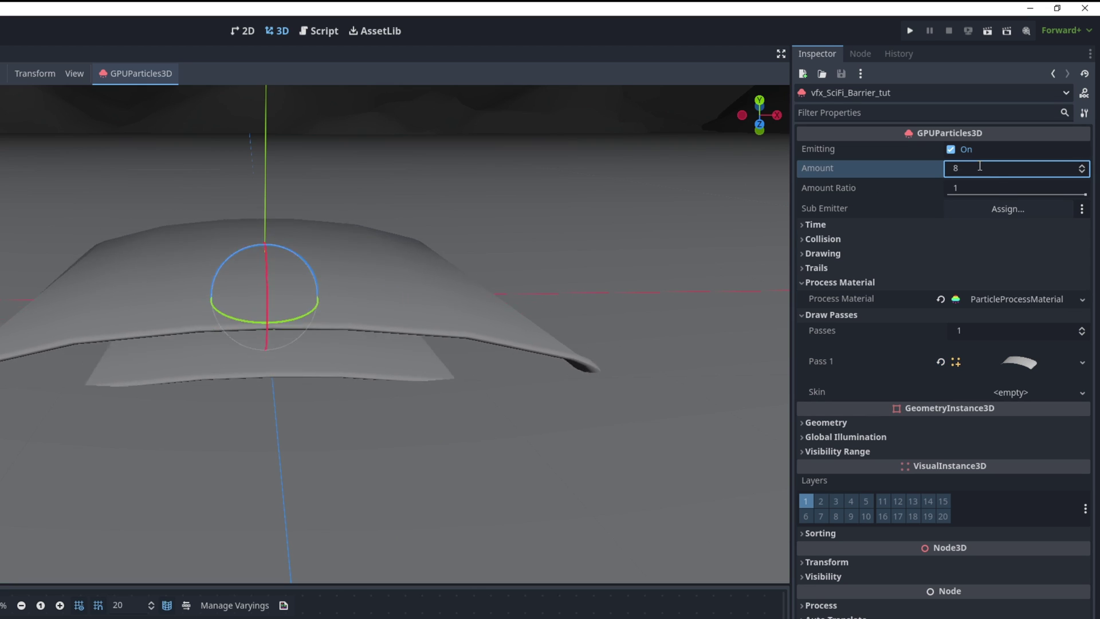
{"action": "type", "text": "1"}
{"action": "key", "text": "Return"}
{"action": "left_click", "coordinate": [826, 226]}
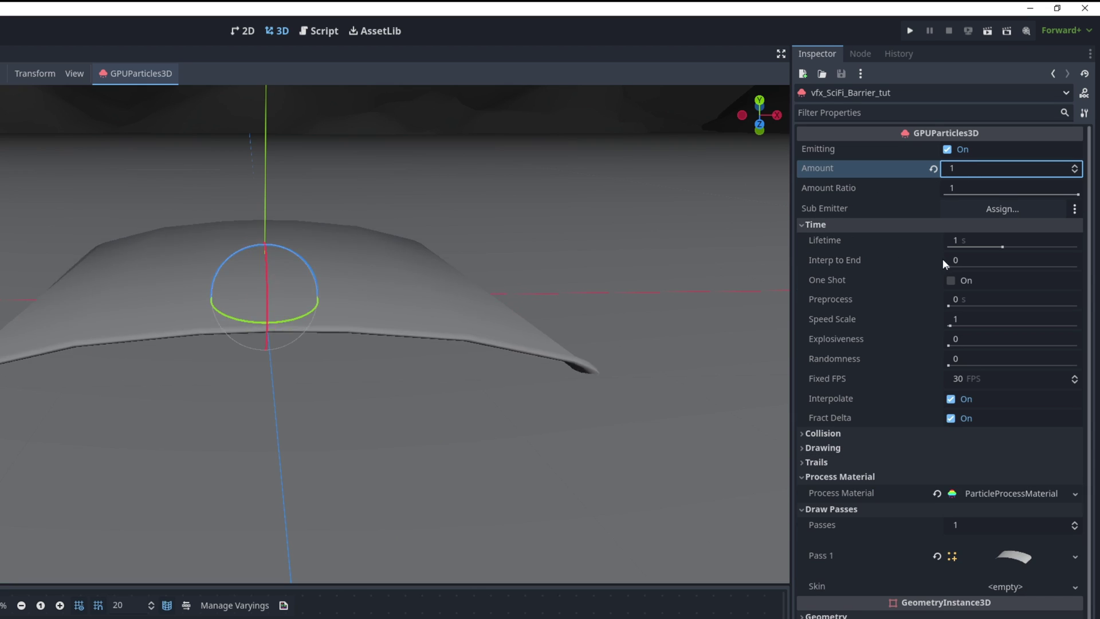
{"action": "left_click", "coordinate": [967, 242]}
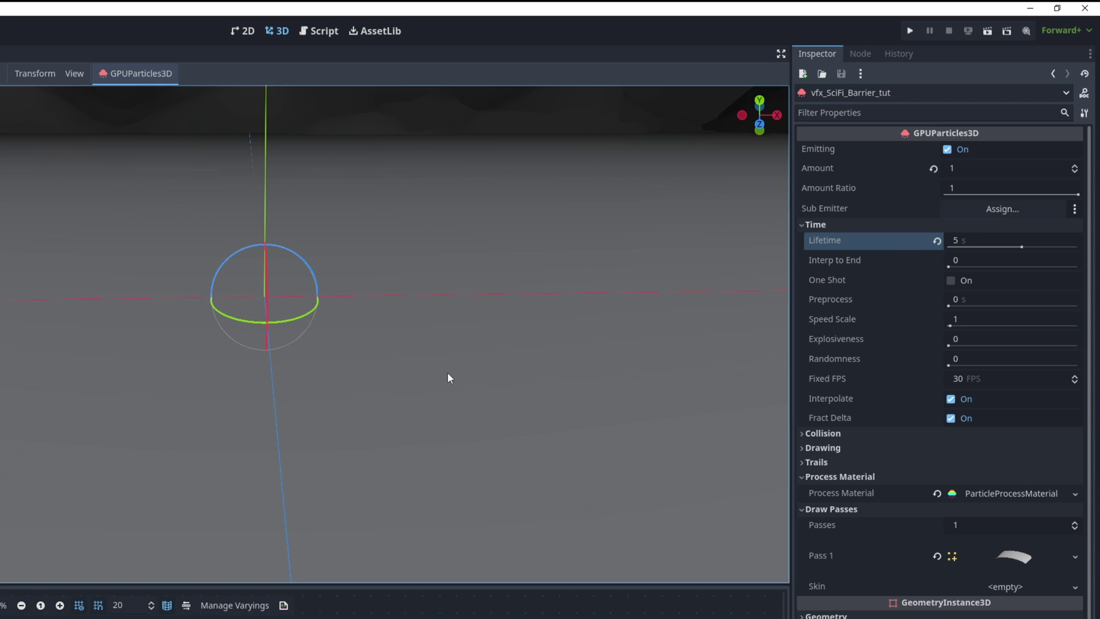
{"action": "middle_click_drag", "start_coordinate": [448, 372], "coordinate": [375, 361]}
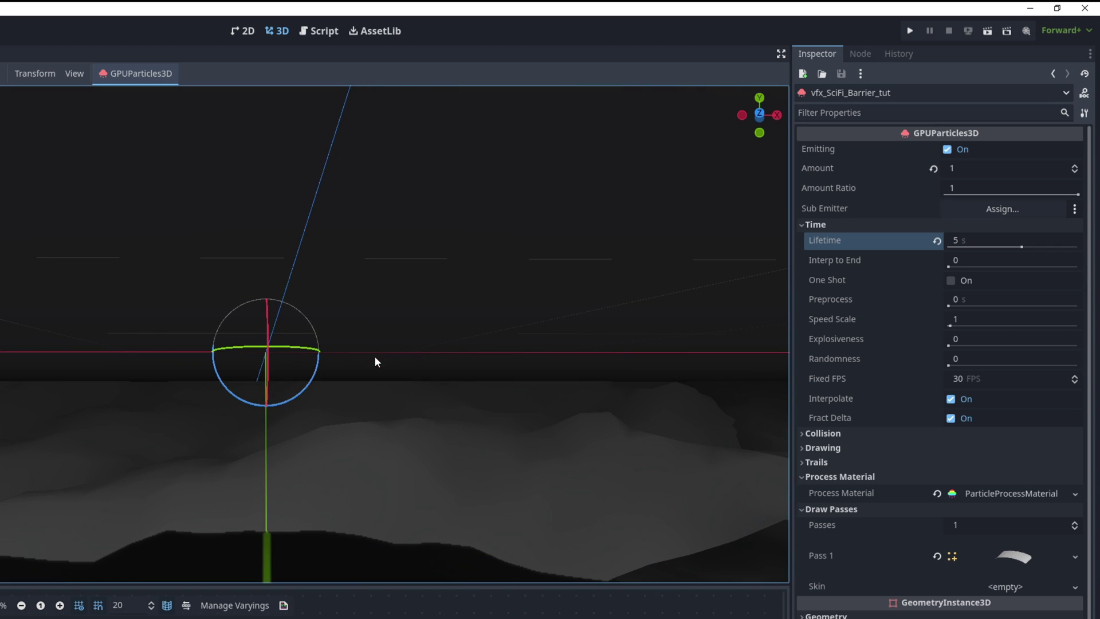
- Set the Y gravity of the particle process material to 0
{"action": "scroll", "coordinate": [853, 467], "scroll_direction": "down", "scroll_amount": 2}
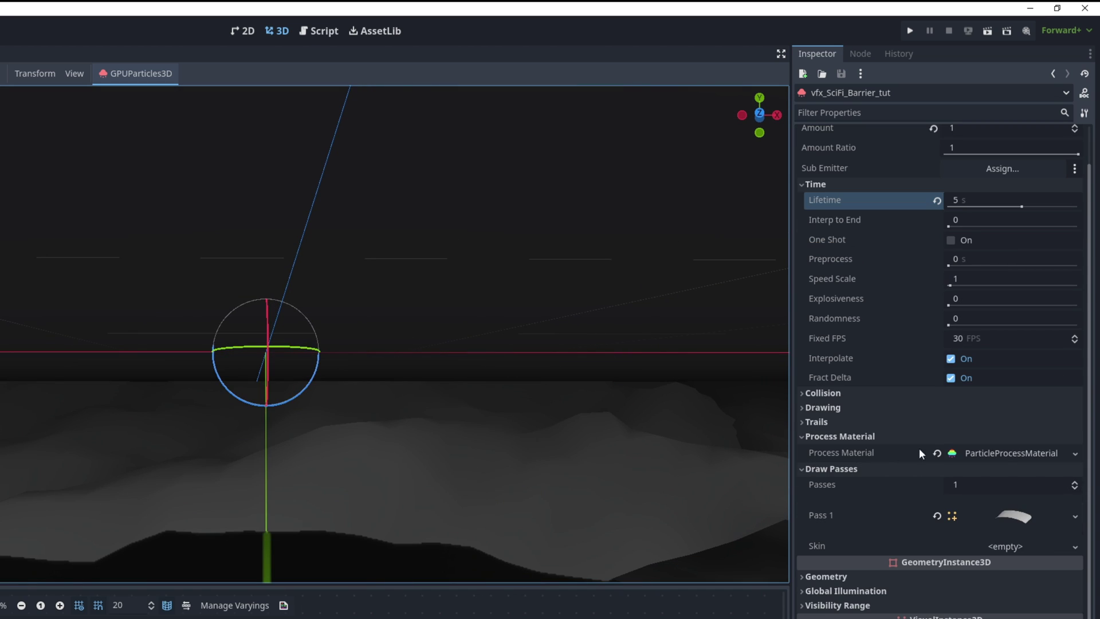
{"action": "left_click", "coordinate": [1002, 452]}
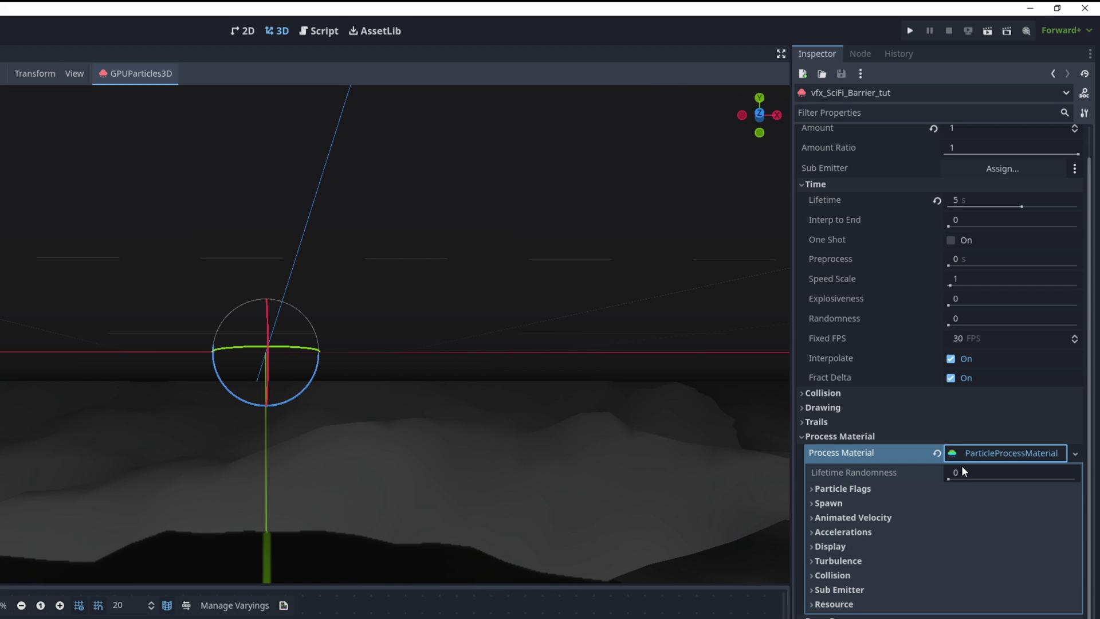
{"action": "left_click", "coordinate": [846, 532]}
{"action": "left_click", "coordinate": [846, 546]}
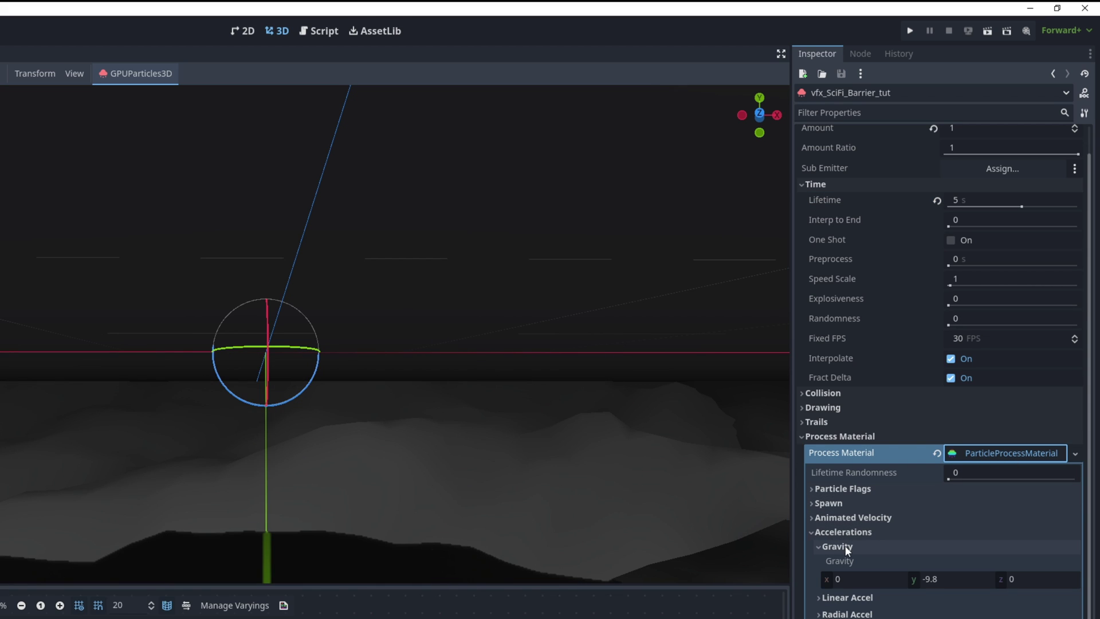
{"action": "left_click", "coordinate": [949, 579]}
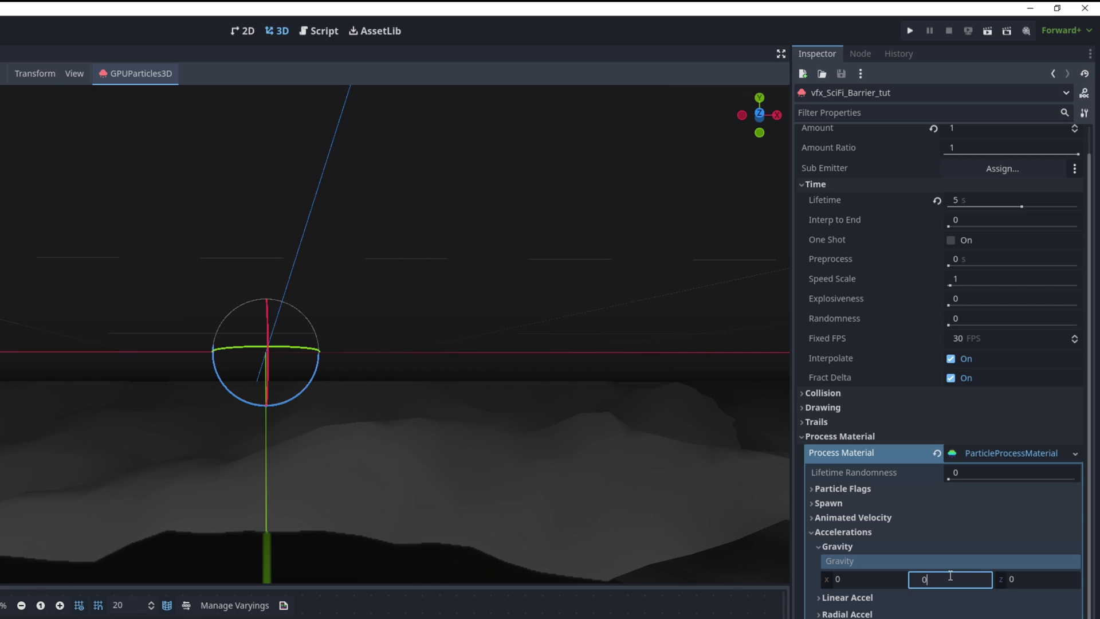
{"action": "key", "text": "Return"}
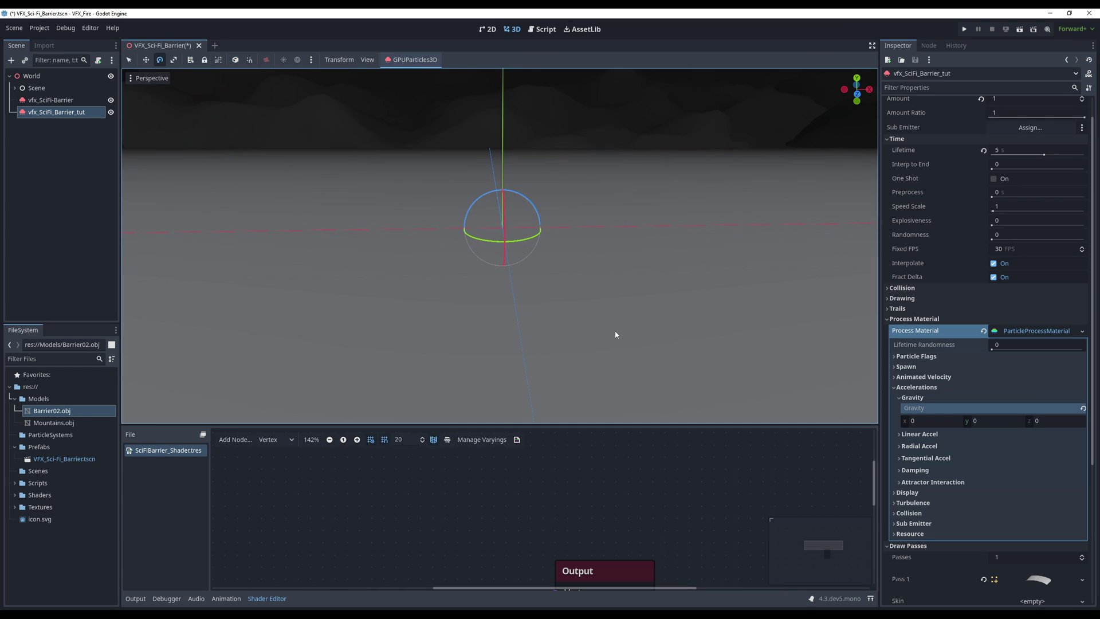
- Rotate the barrier about its X axis until it stands upright and raise it so it sits on the floor
{"action": "scroll", "coordinate": [558, 256], "scroll_direction": "down", "scroll_amount": 5}
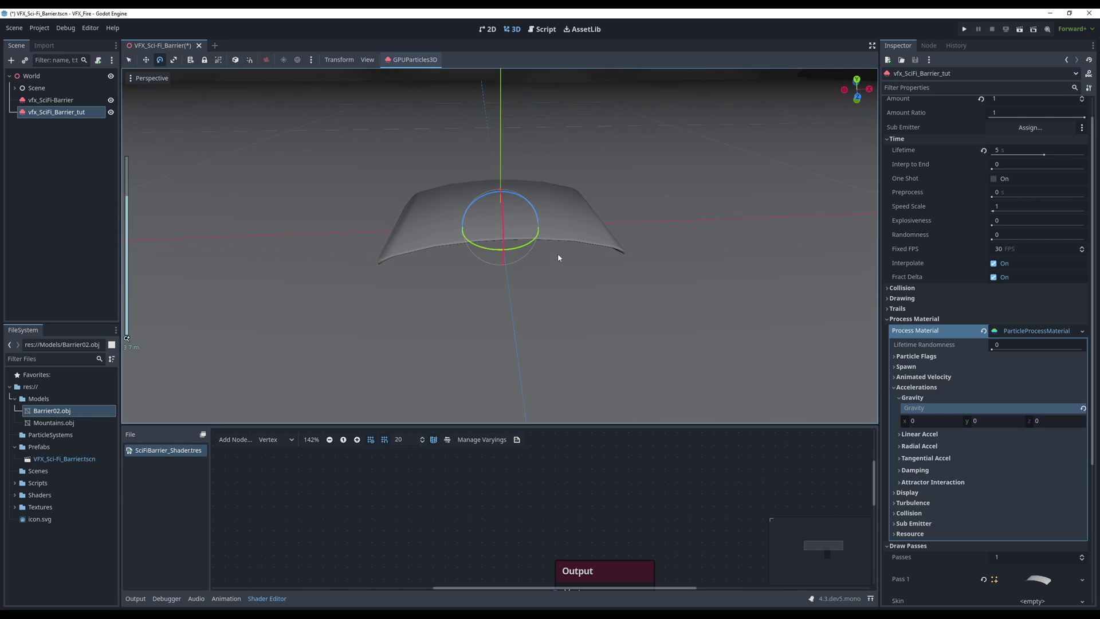
{"action": "scroll", "coordinate": [558, 254], "scroll_direction": "down", "scroll_amount": 3}
{"action": "middle_click_drag", "start_coordinate": [558, 253], "coordinate": [512, 225]}
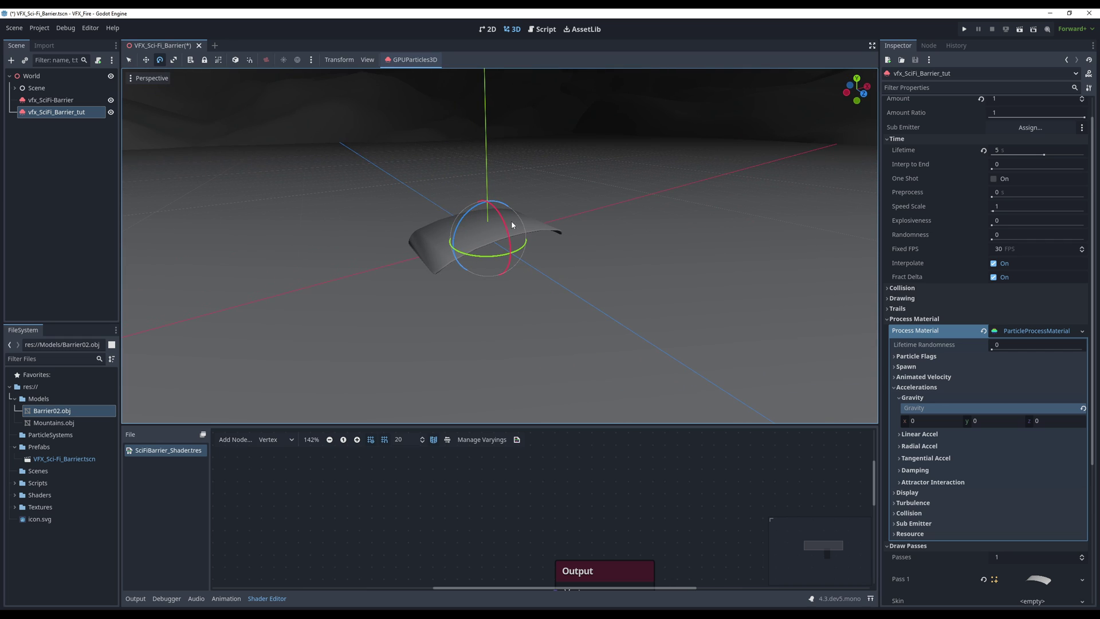
{"action": "left_click_drag", "start_coordinate": [512, 225], "coordinate": [521, 265]}
{"action": "key", "text": "w"}
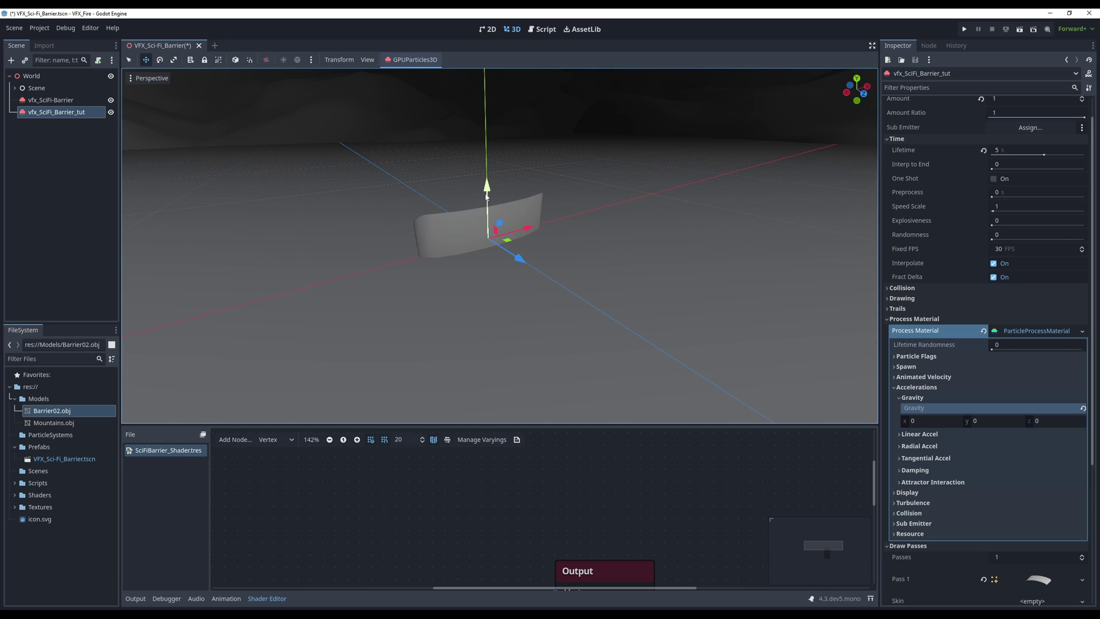
{"action": "left_click_drag", "start_coordinate": [488, 193], "coordinate": [485, 140]}
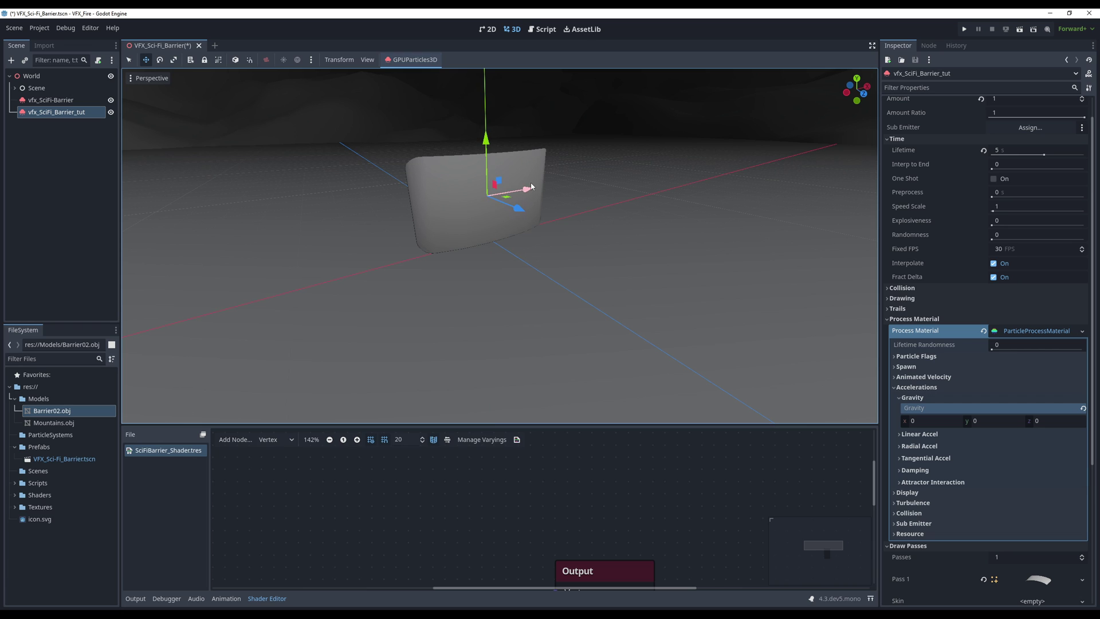
{"action": "mouse_move", "coordinate": [530, 184]}
{"action": "middle_mouse_down"}
{"action": "mouse_move", "coordinate": [483, 171]}
{"action": "mouse_move", "coordinate": [527, 148]}
{"action": "mouse_move", "coordinate": [522, 179]}
{"action": "middle_mouse_up"}
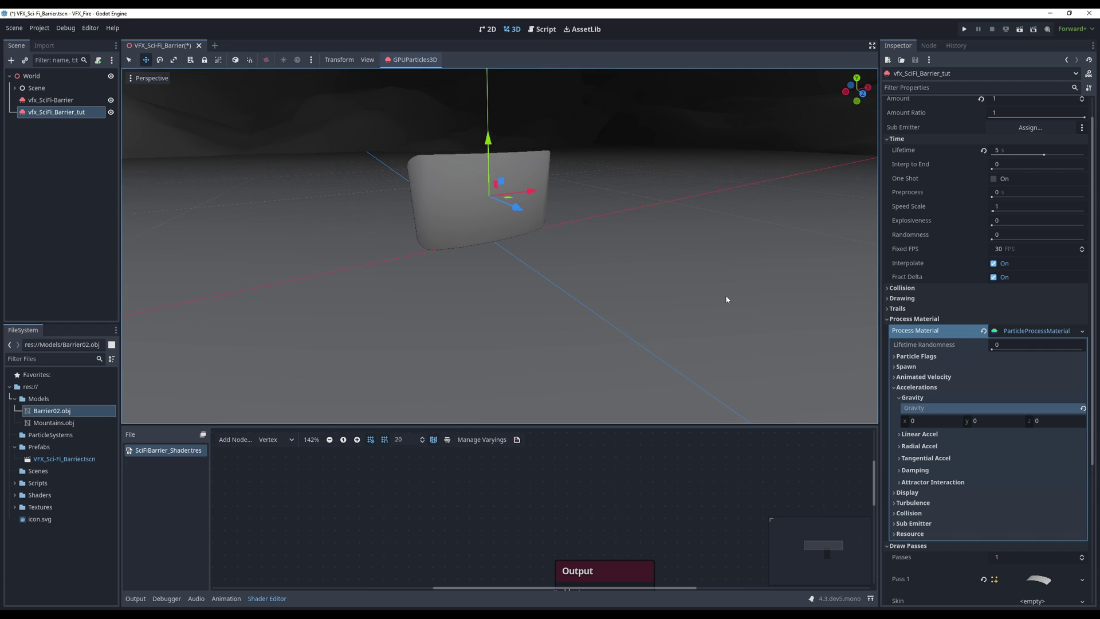
- Assign a new ShaderMaterial as the geometry material override of the barrier particles
{"action": "scroll", "coordinate": [942, 353], "scroll_direction": "down", "scroll_amount": 2}
{"action": "scroll", "coordinate": [944, 370], "scroll_direction": "down", "scroll_amount": 4}
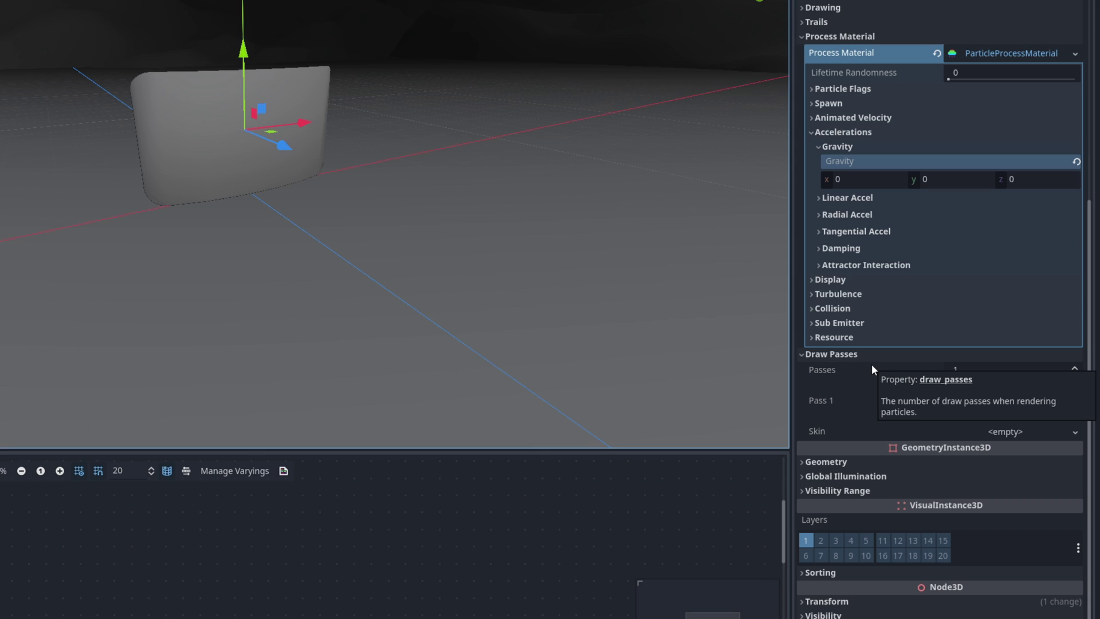
{"action": "left_click", "coordinate": [891, 461]}
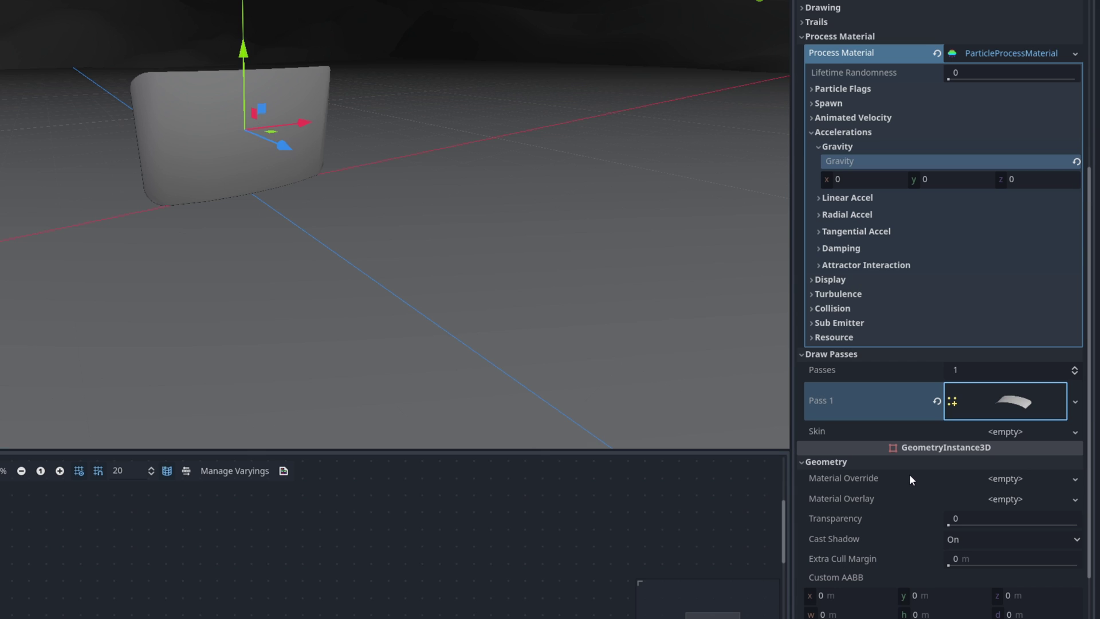
{"action": "left_click", "coordinate": [1024, 478]}
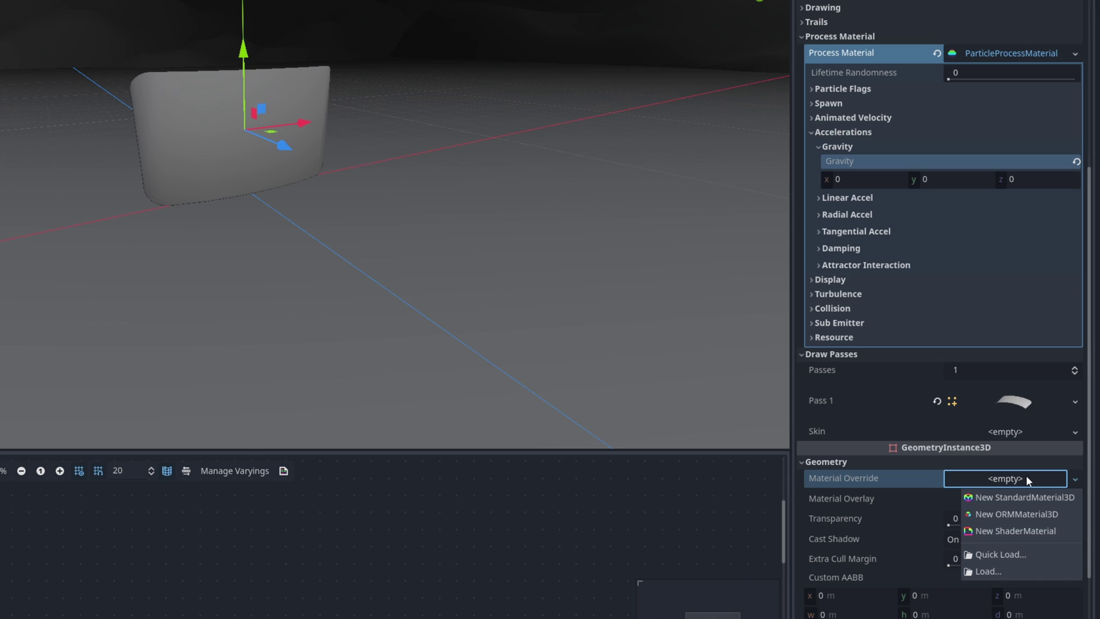
{"action": "left_click", "coordinate": [1012, 531]}
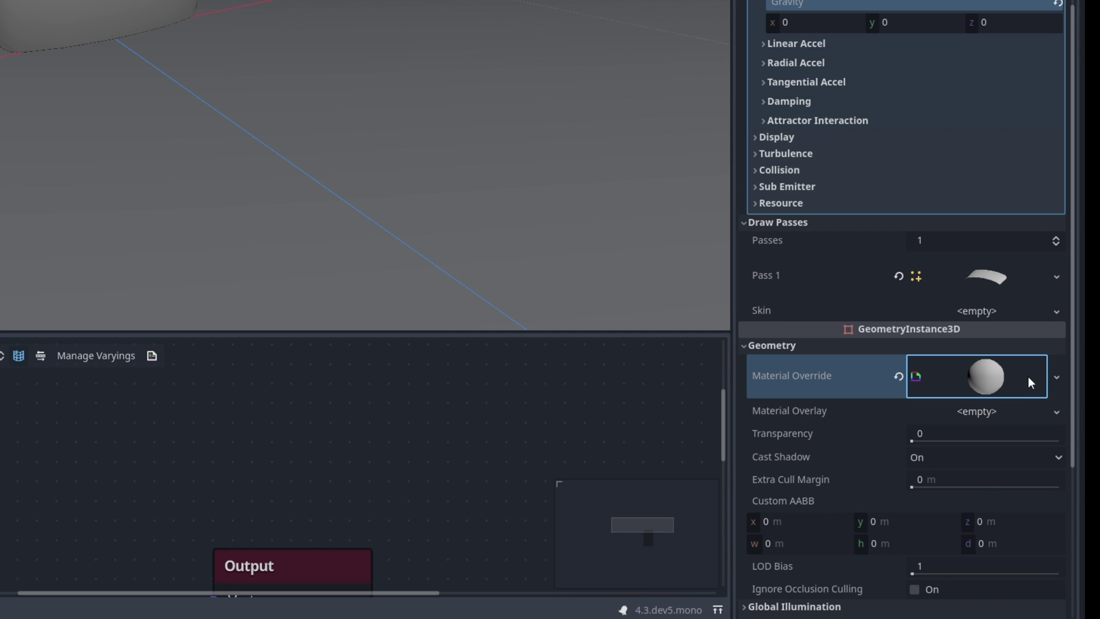
- Start a new Spatial VisualShader for the override material and choose the project's Shaders folder as its save location
{"action": "left_click", "coordinate": [1028, 377]}
{"action": "scroll", "coordinate": [984, 379], "scroll_direction": "down", "scroll_amount": 1}
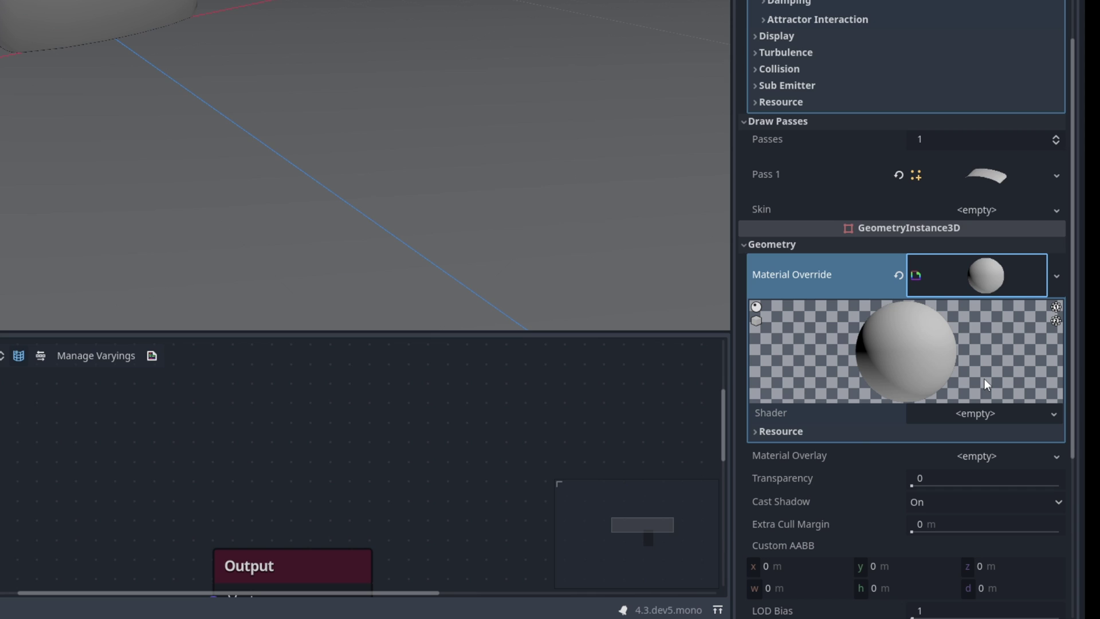
{"action": "left_click", "coordinate": [989, 413]}
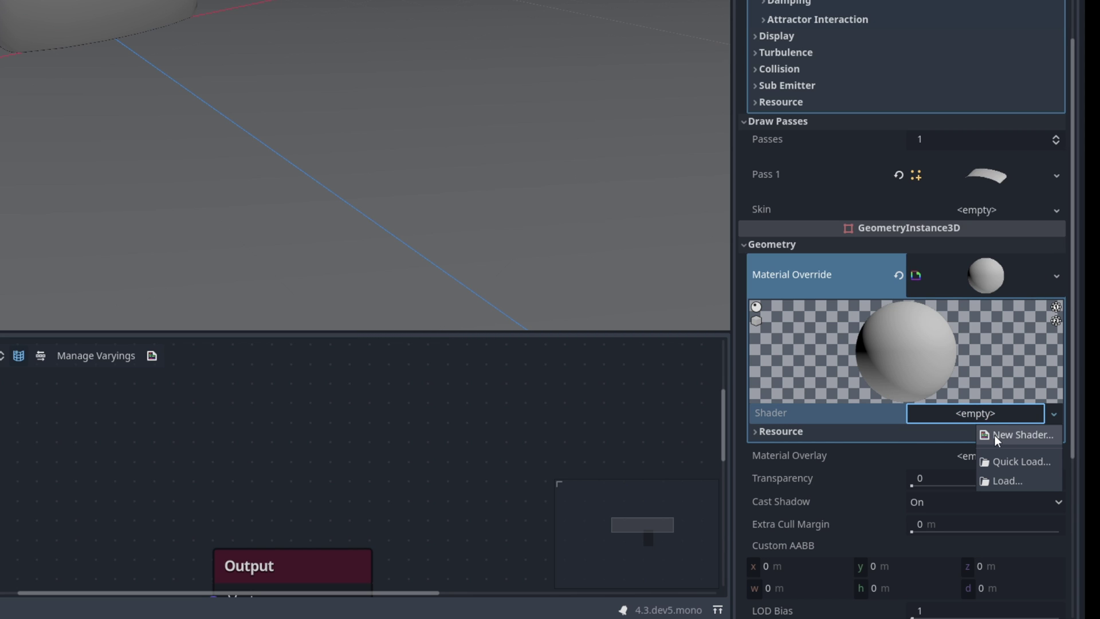
{"action": "left_click", "coordinate": [995, 435]}
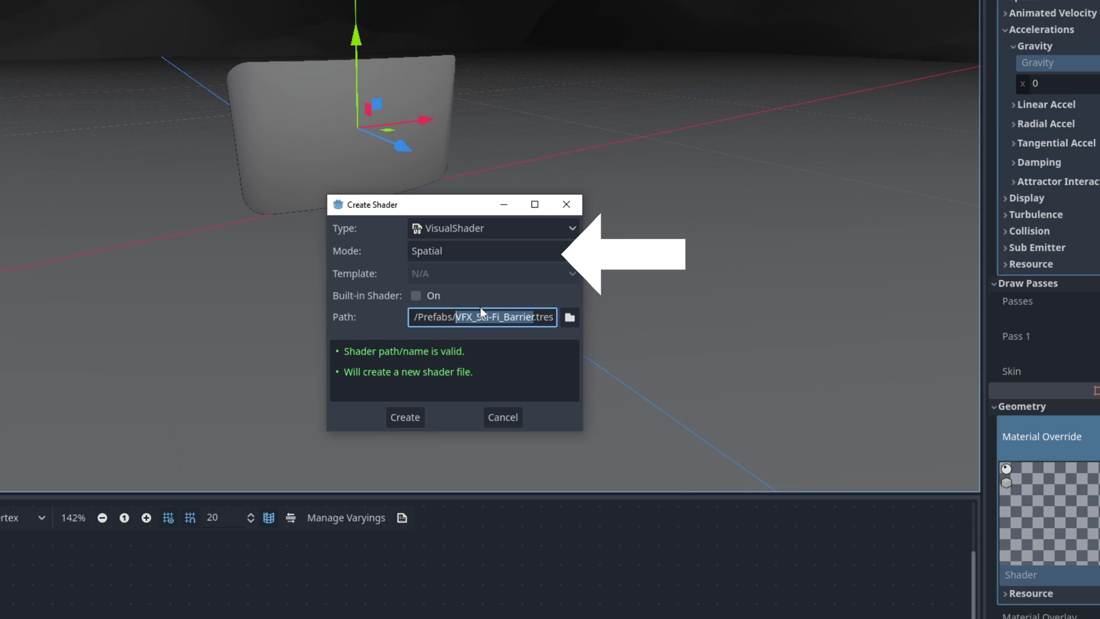
{"action": "left_click", "coordinate": [569, 317]}
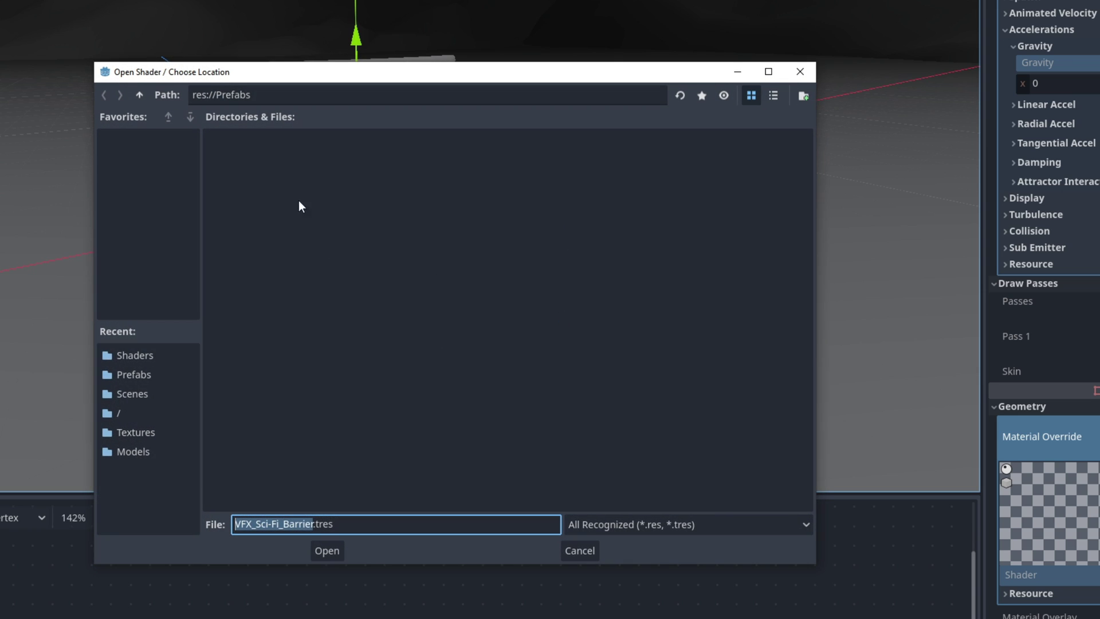
{"action": "left_click", "coordinate": [139, 95]}
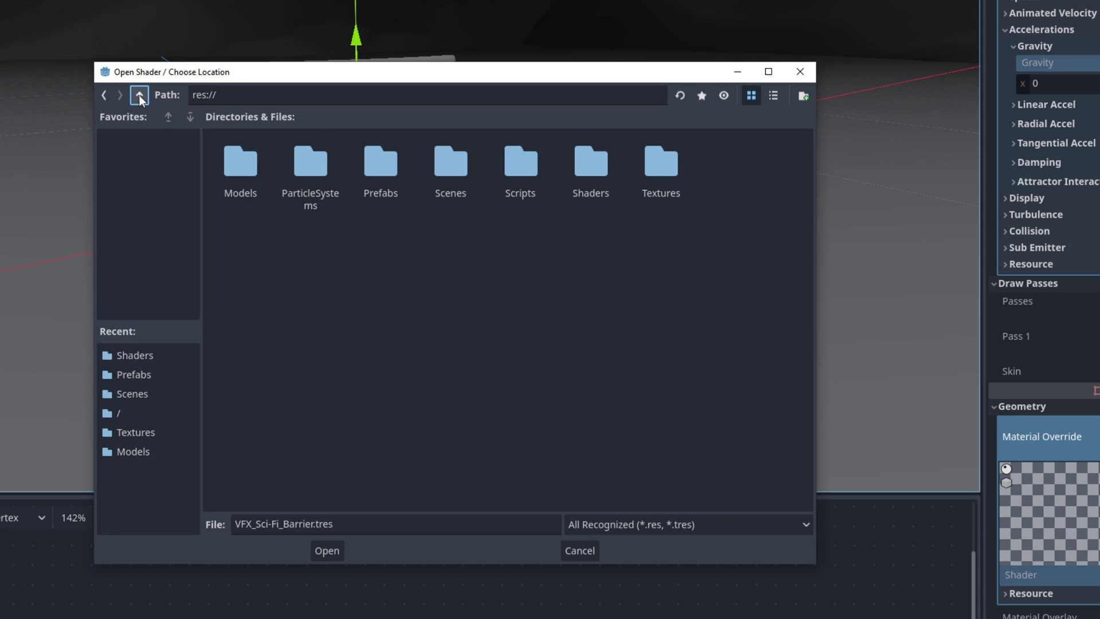
{"action": "double_click", "coordinate": [586, 170]}
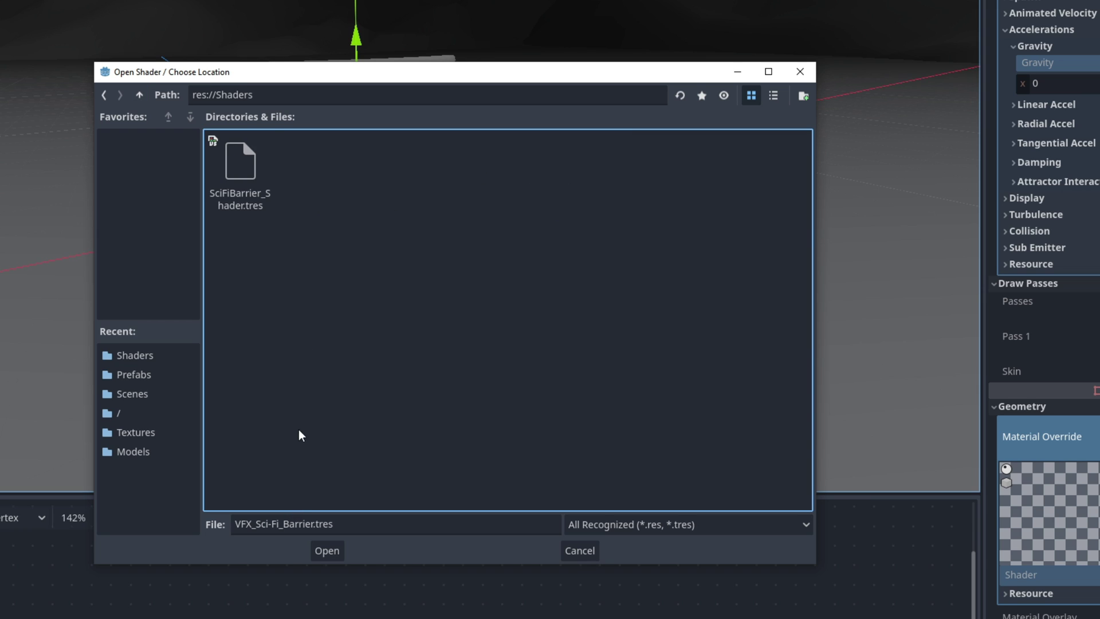
- Name the shader file SciFiBarrier_Shader_tut.tres and create the shader
{"action": "left_click", "coordinate": [240, 169]}
{"action": "left_click", "coordinate": [326, 528]}
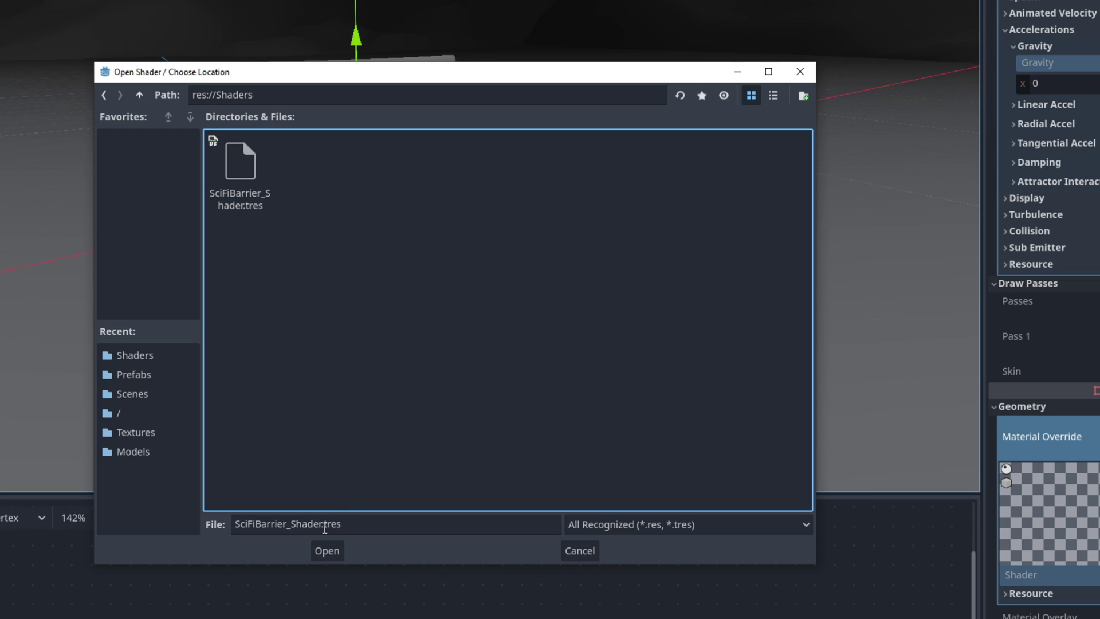
{"action": "left_click", "coordinate": [324, 527]}
{"action": "type", "text": "_tut"}
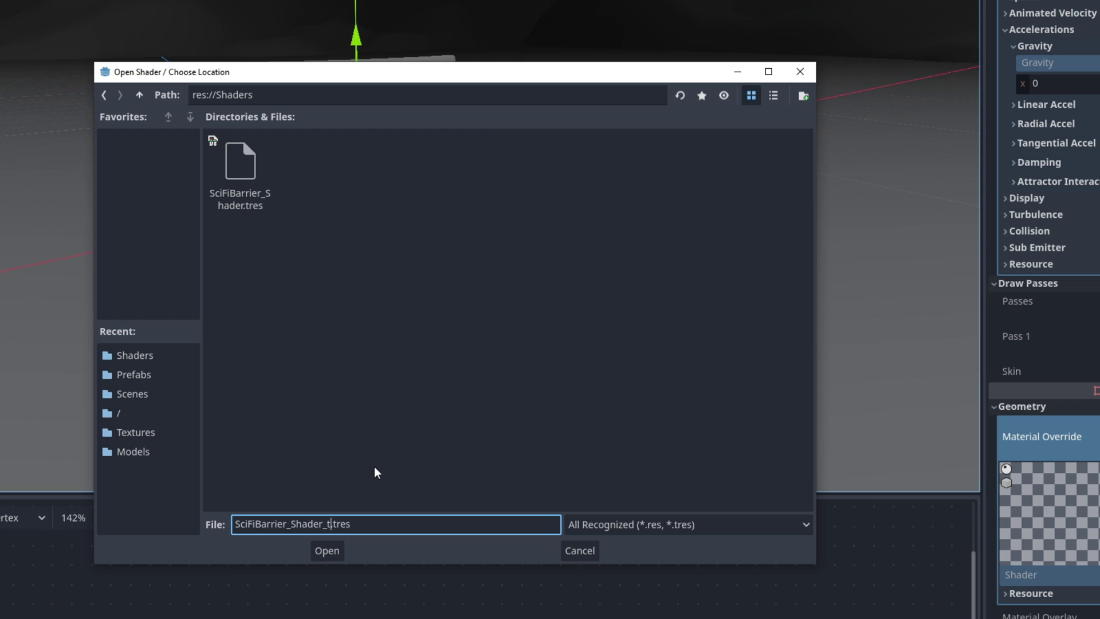
{"action": "left_click", "coordinate": [338, 551]}
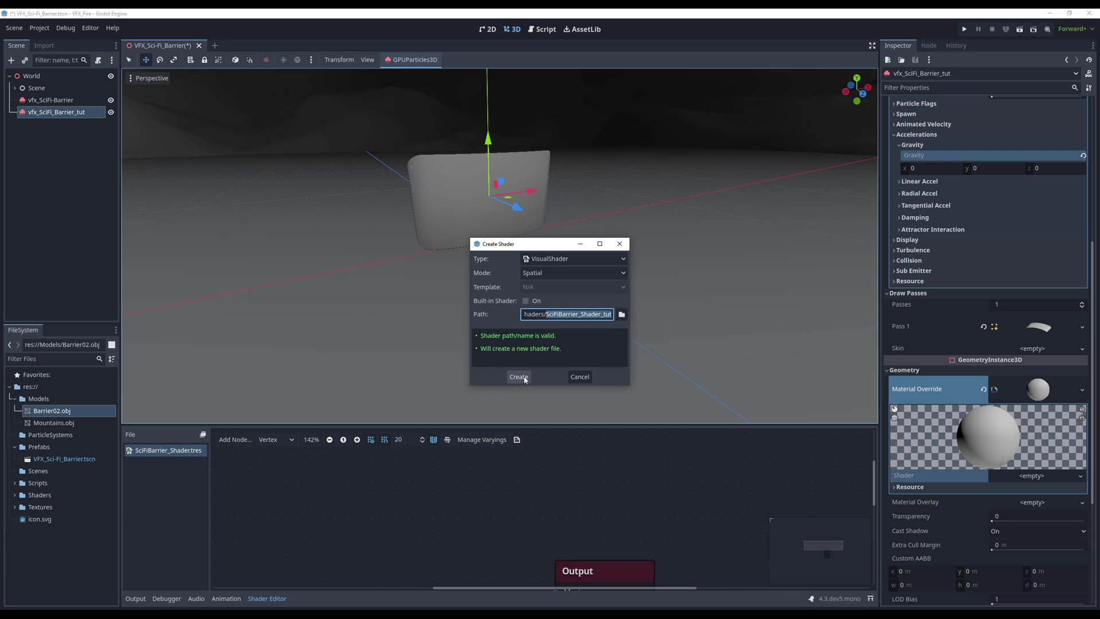
{"action": "left_click", "coordinate": [519, 377]}
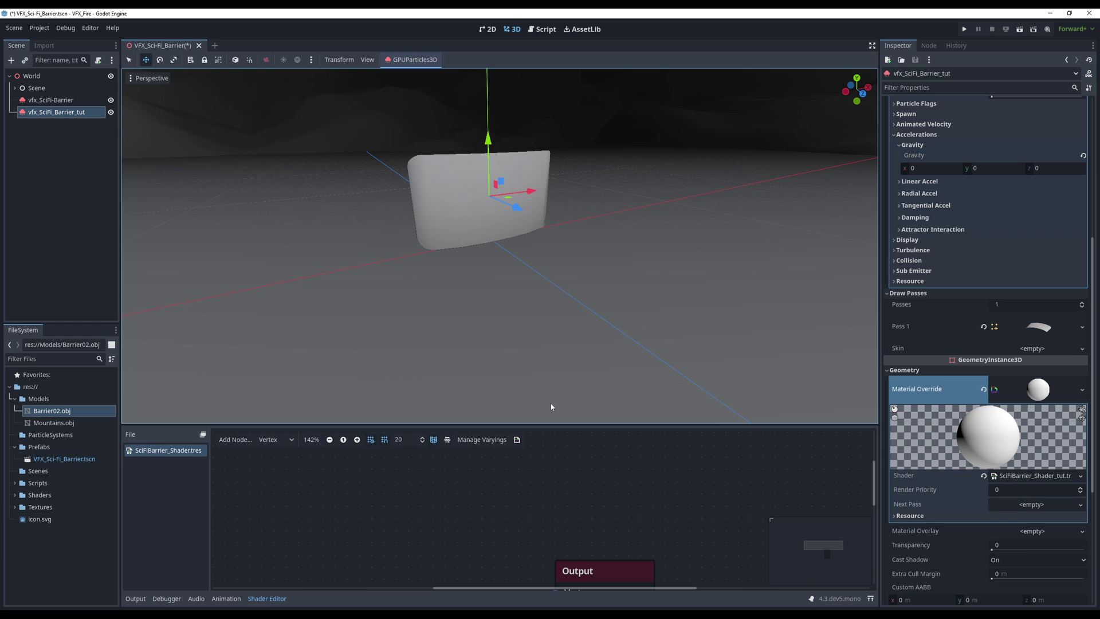
- Open the new shader's fragment graph for editing and enlarge the graph area to show the whole Output node
{"action": "left_click", "coordinate": [1034, 476]}
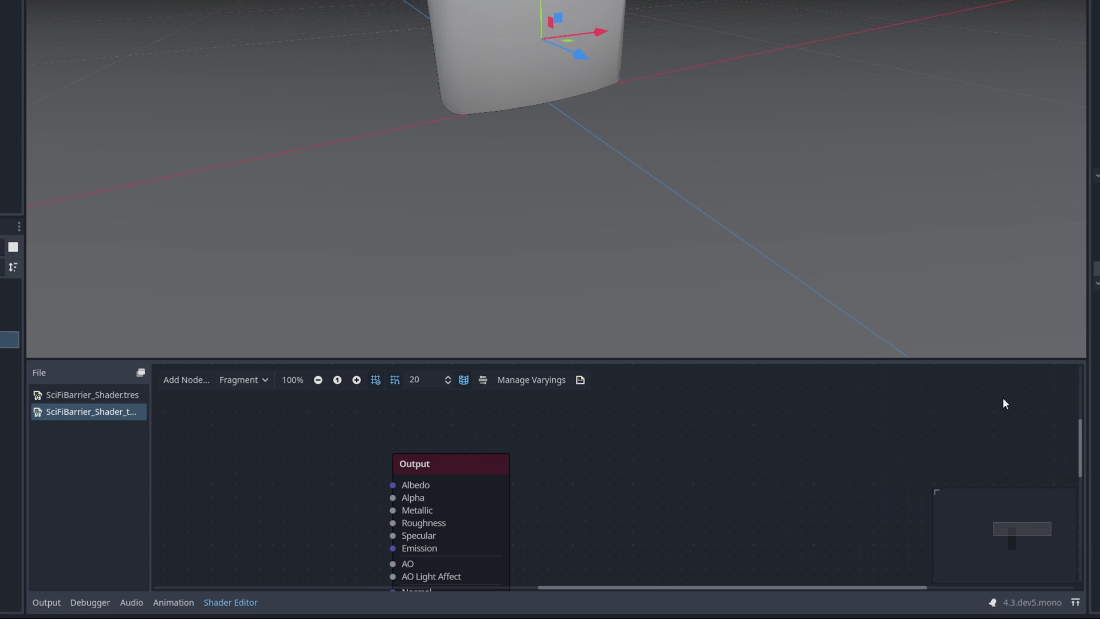
{"action": "left_click", "coordinate": [191, 601]}
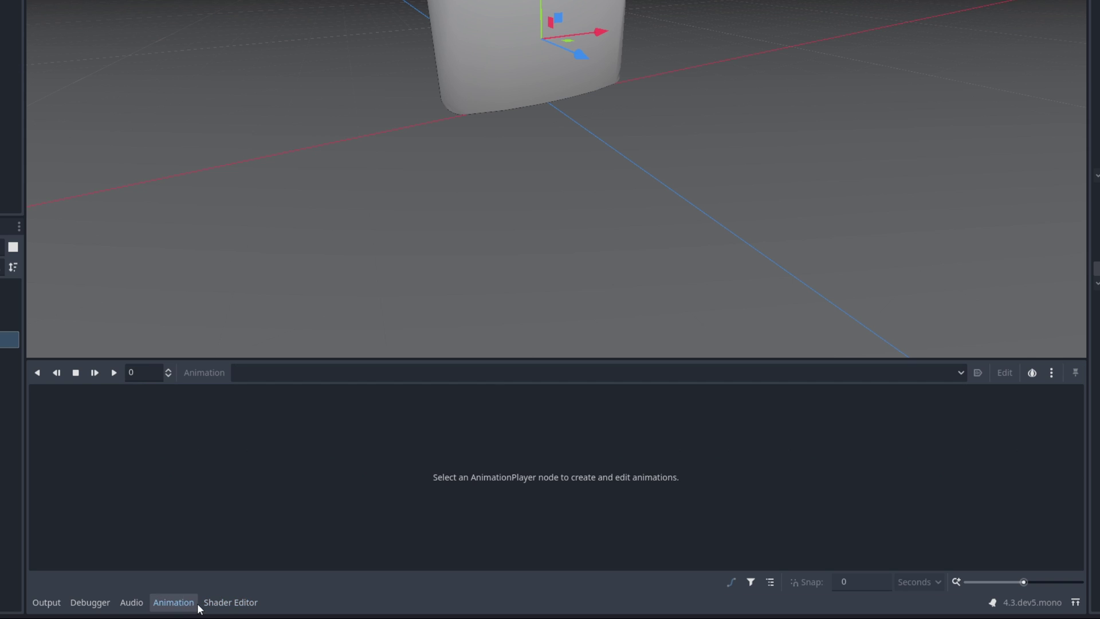
{"action": "left_click", "coordinate": [206, 601]}
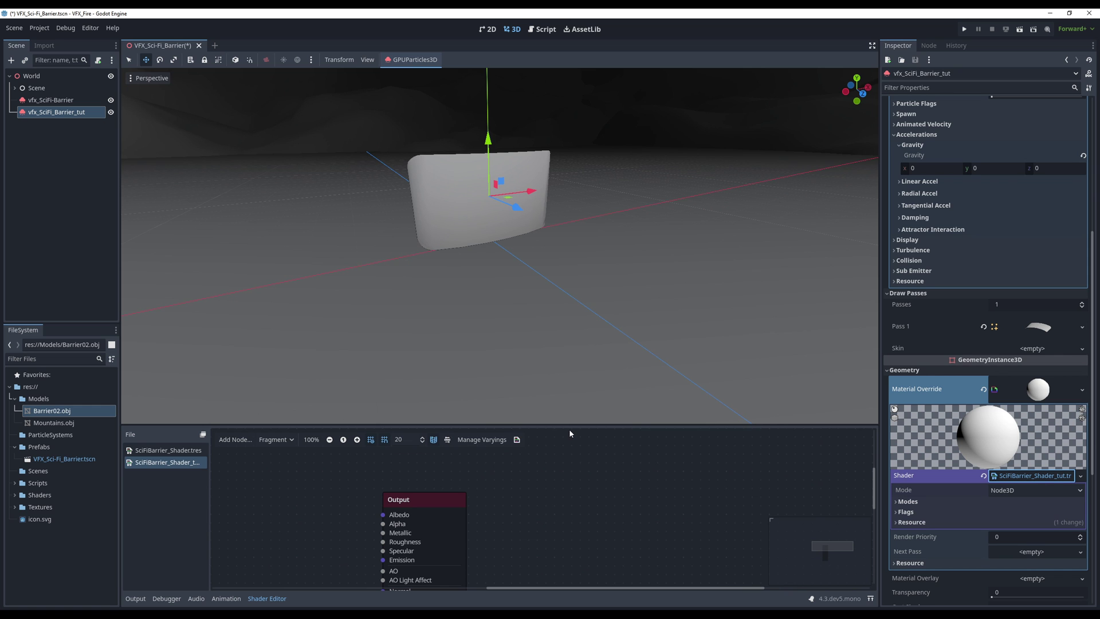
{"action": "left_click_drag", "start_coordinate": [654, 360], "coordinate": [656, 164]}
{"action": "scroll", "coordinate": [518, 388], "scroll_direction": "down", "scroll_amount": 2}
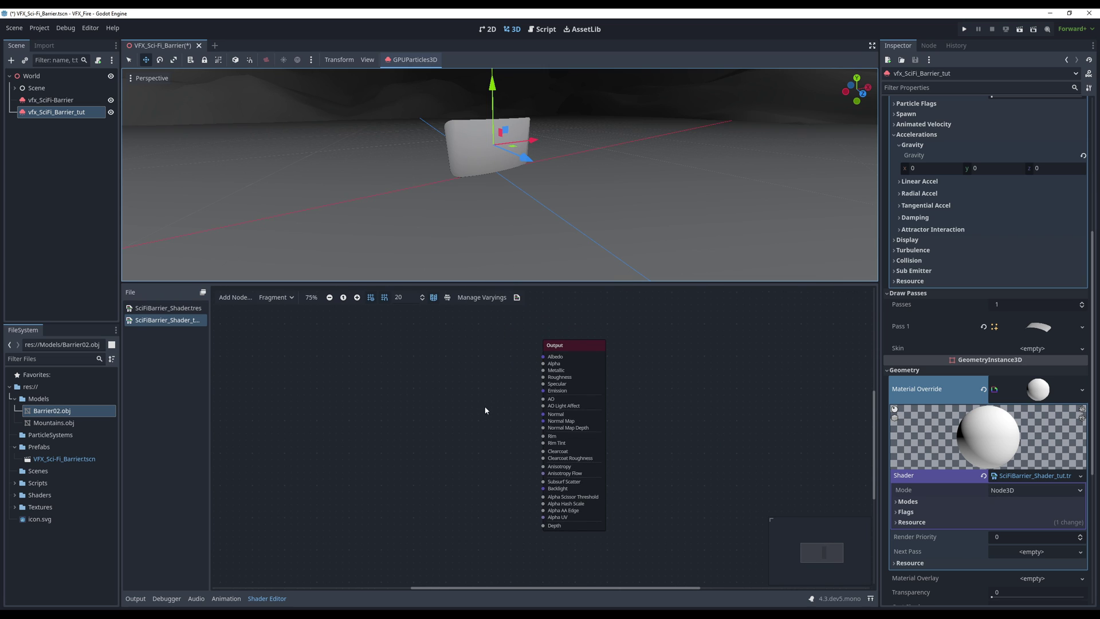
- Add a Texture2DParameter node to the fragment graph beside the Output node
{"action": "scroll", "coordinate": [378, 395], "scroll_direction": "up", "scroll_amount": 1}
{"action": "right_click", "coordinate": [378, 396]}
{"action": "left_click", "coordinate": [391, 402]}
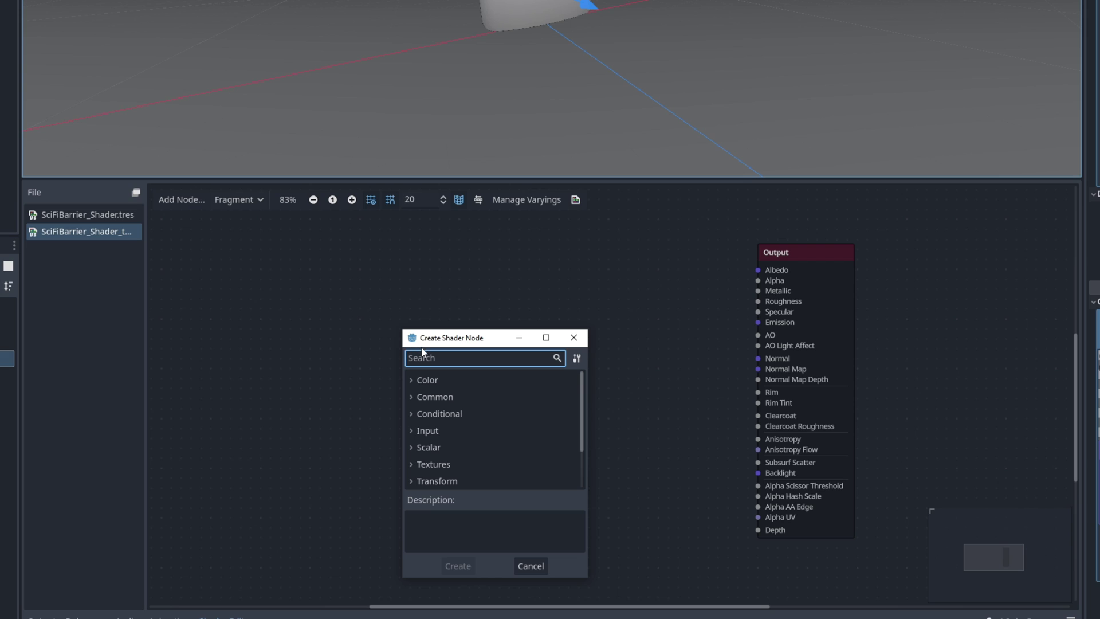
{"action": "type", "text": "textu"}
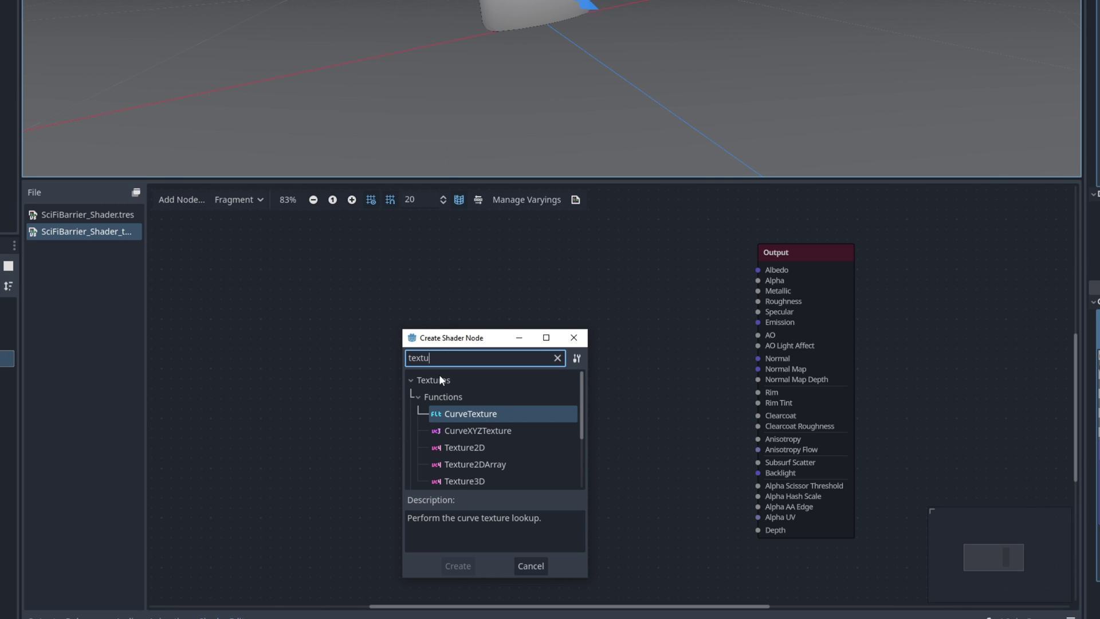
{"action": "scroll", "coordinate": [489, 428], "scroll_direction": "down", "scroll_amount": 4}
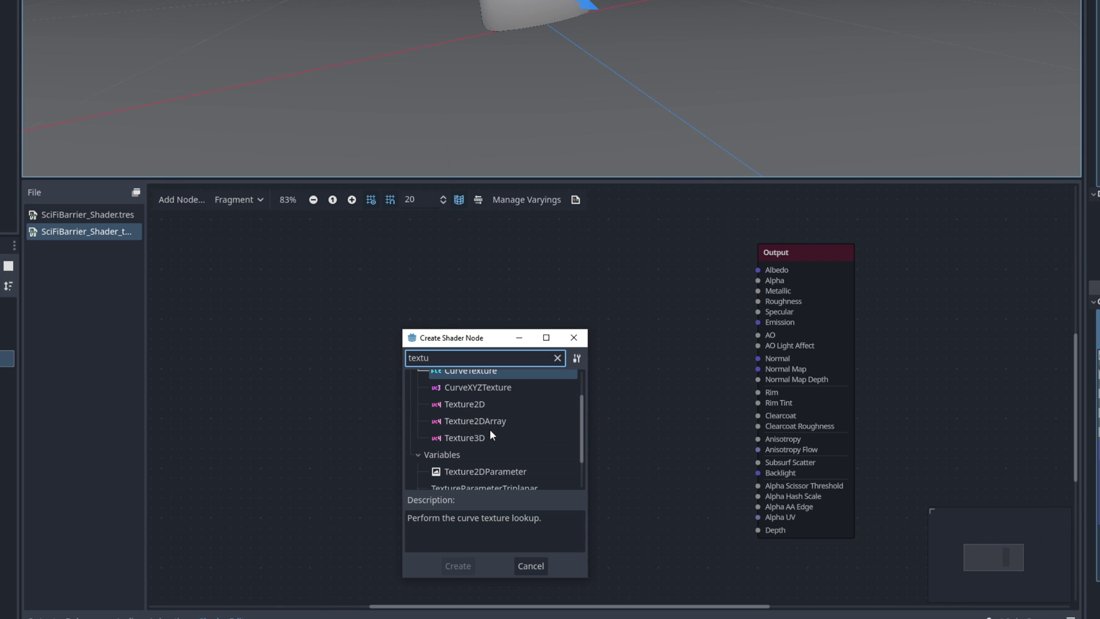
{"action": "left_click", "coordinate": [490, 428]}
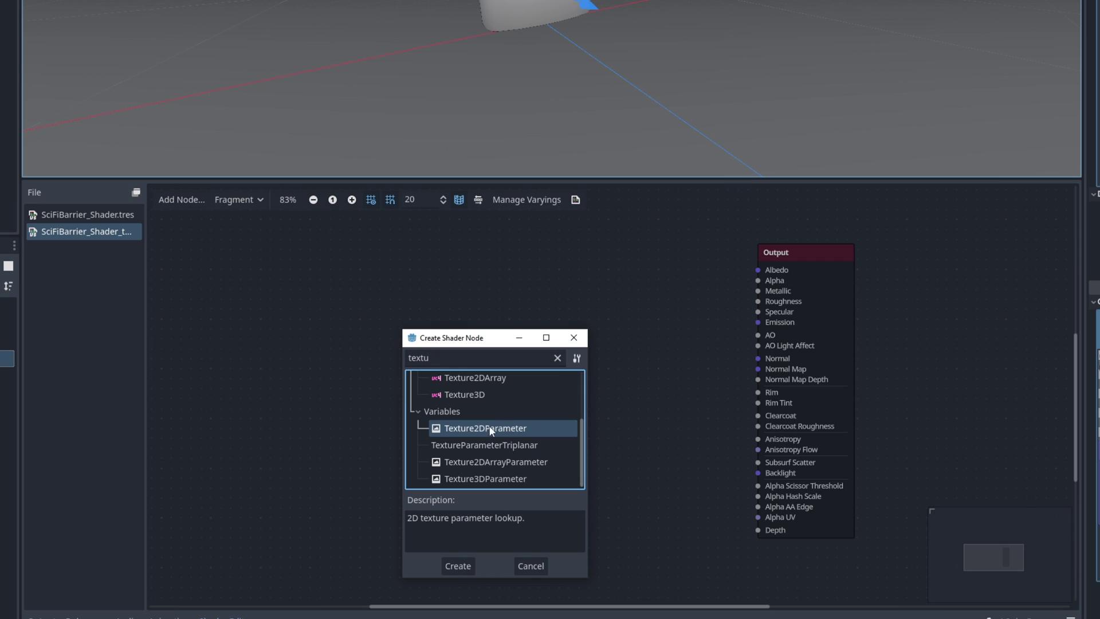
{"action": "double_click", "coordinate": [493, 428]}
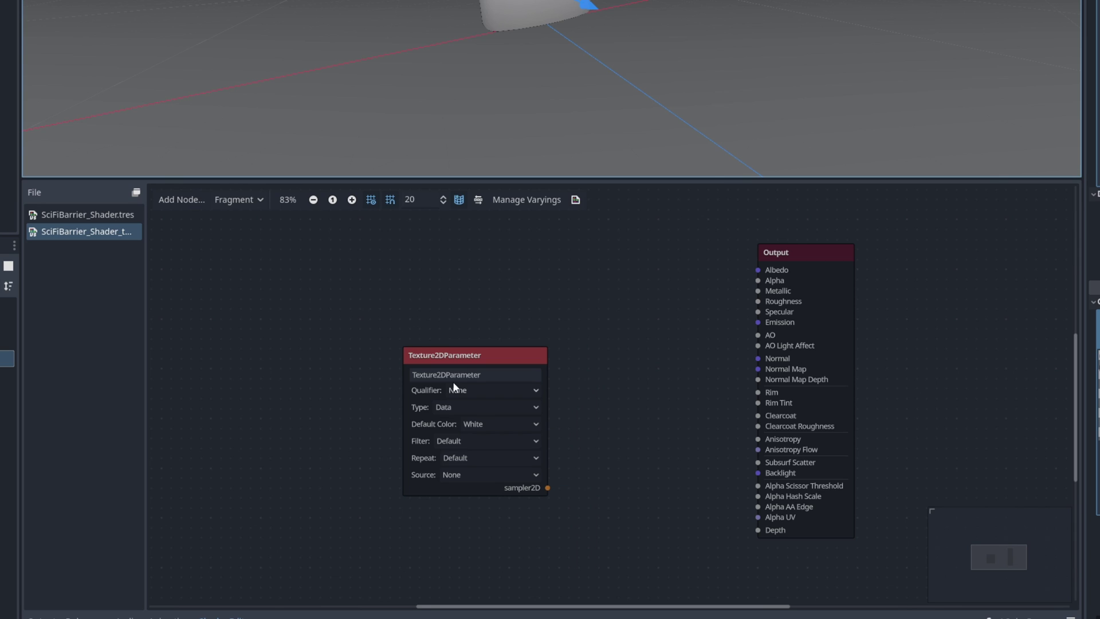
- Rename the Texture2DParameter node as MainTex
{"action": "left_click", "coordinate": [464, 374]}
{"action": "key", "text": "ctrl+a"}
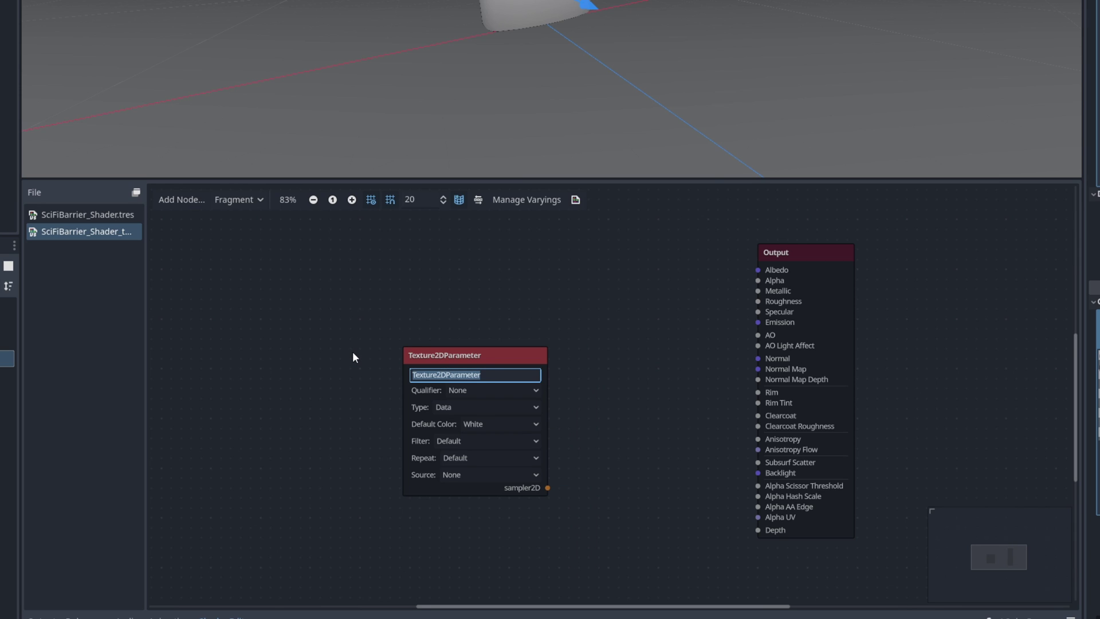
{"action": "type", "text": "MainTex"}
{"action": "key", "text": "Return"}
{"action": "scroll", "coordinate": [458, 355], "scroll_direction": "up", "scroll_amount": 1}
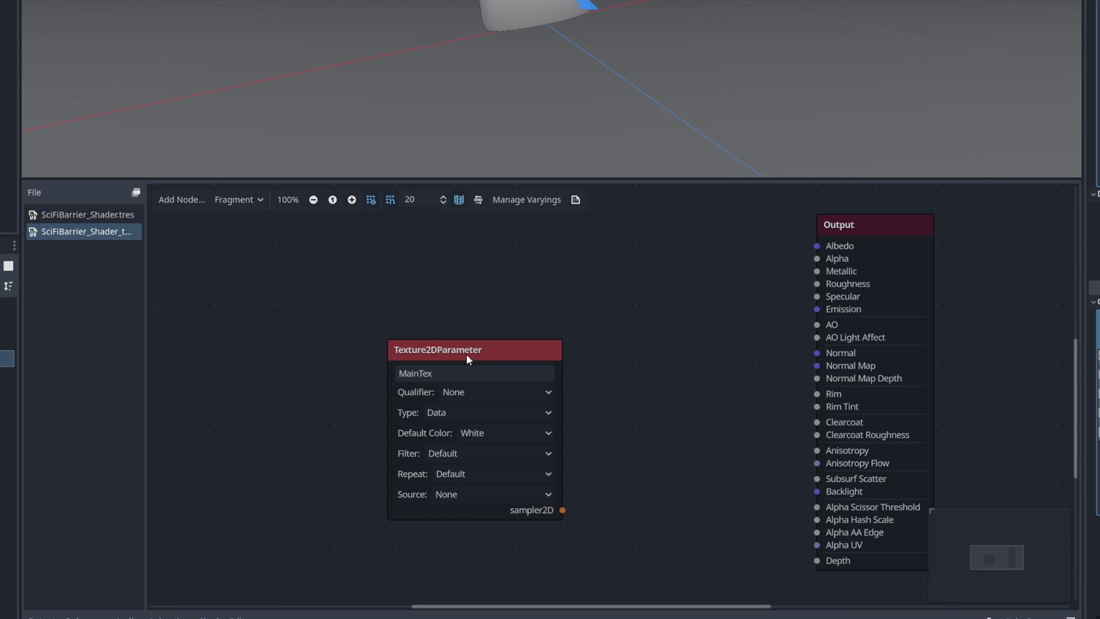
- Move the MainTex node away from the Output node and add a Texture2D node from its sampler2D output
{"action": "left_click_drag", "start_coordinate": [466, 353], "coordinate": [315, 295]}
{"action": "left_click_drag", "start_coordinate": [420, 451], "coordinate": [524, 352]}
{"action": "double_click", "coordinate": [552, 470]}
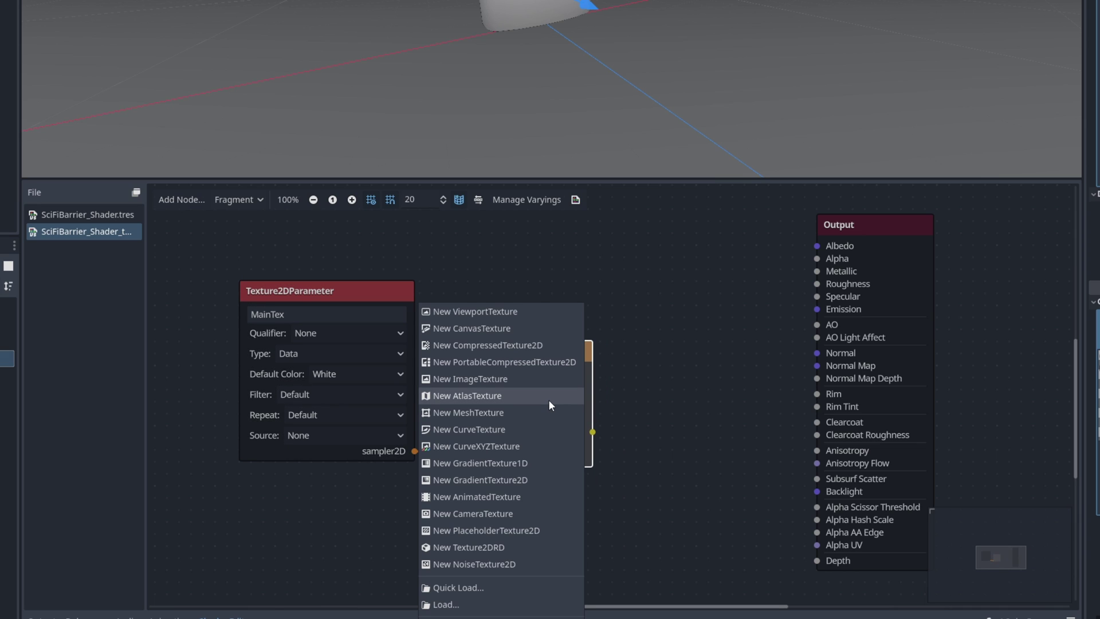
{"action": "left_click", "coordinate": [458, 586]}
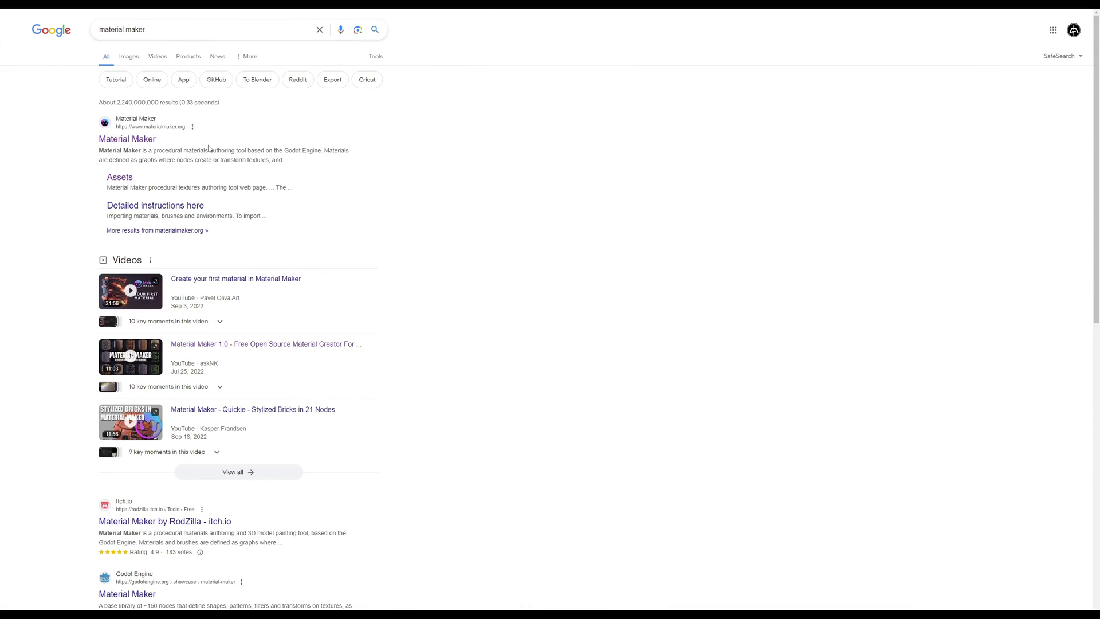
- Switch to the browser and view the Material Maker website's home, assets and download pages
{"action": "left_click", "coordinate": [210, 218]}
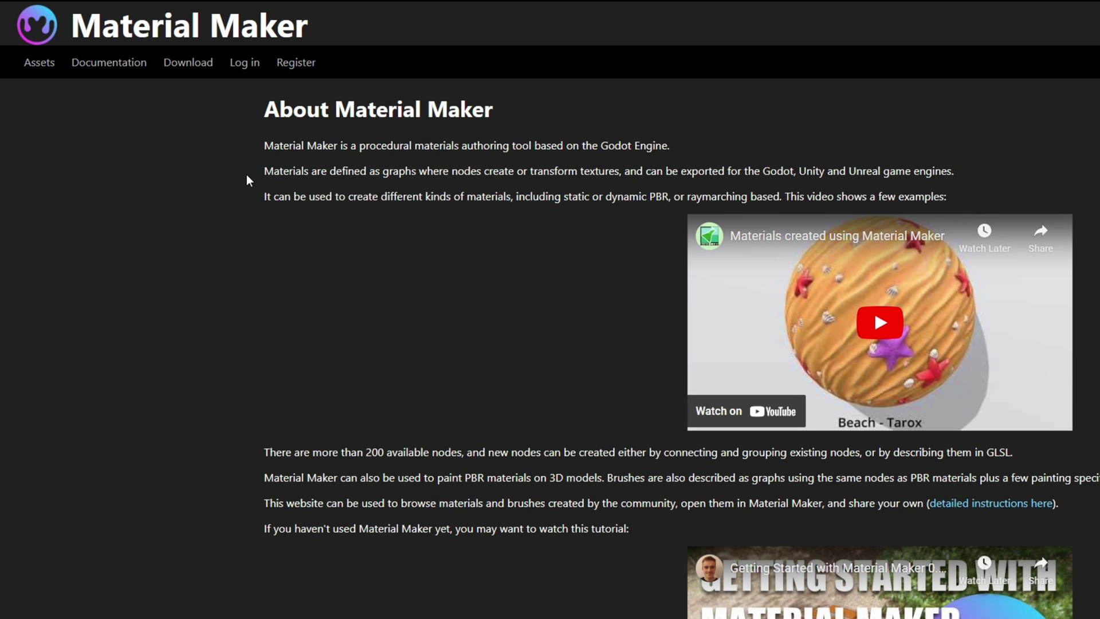
{"action": "left_click", "coordinate": [34, 63]}
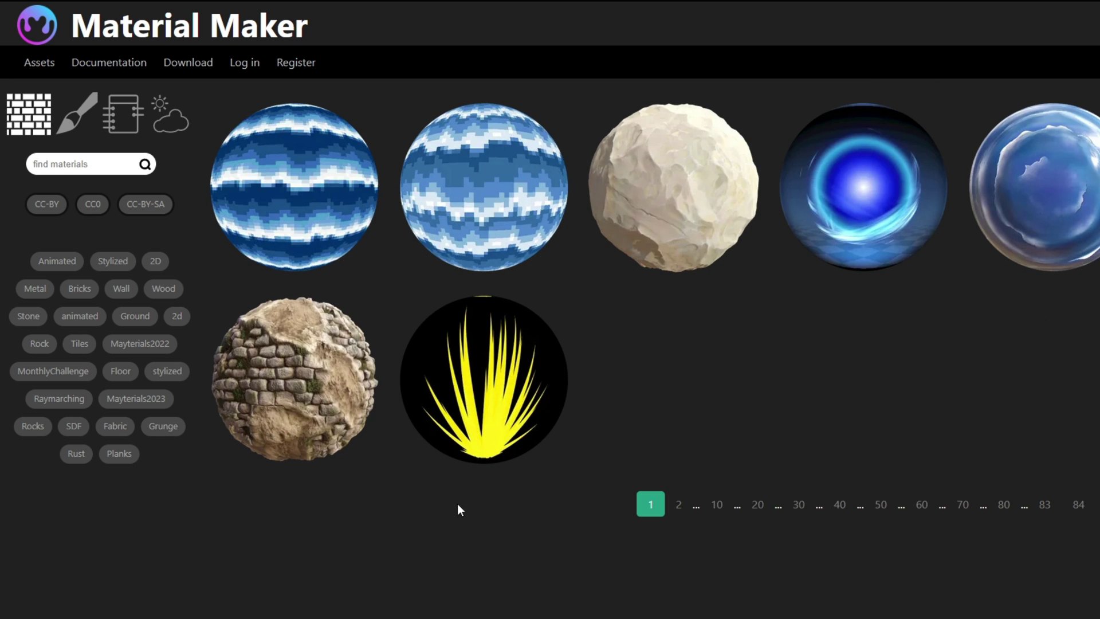
{"action": "left_click", "coordinate": [188, 62]}
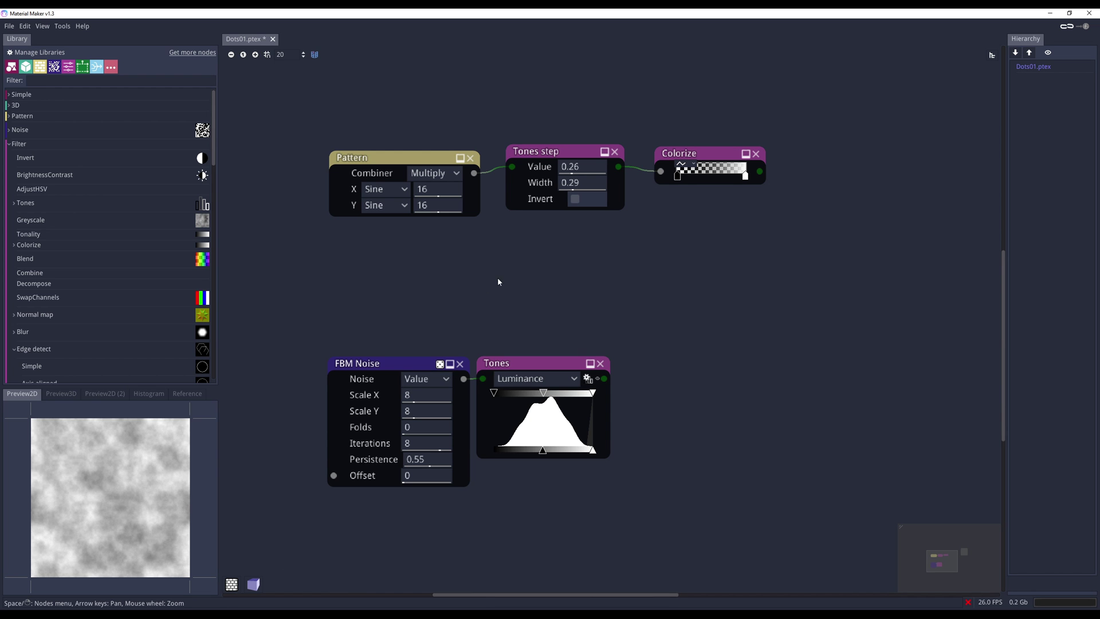
- Switch to Material Maker and preview the existing Pattern, Tones step and Colorize nodes of the Dots01 graph in turn
{"action": "middle_click_drag", "start_coordinate": [498, 279], "coordinate": [456, 393]}
{"action": "left_click", "coordinate": [388, 273]}
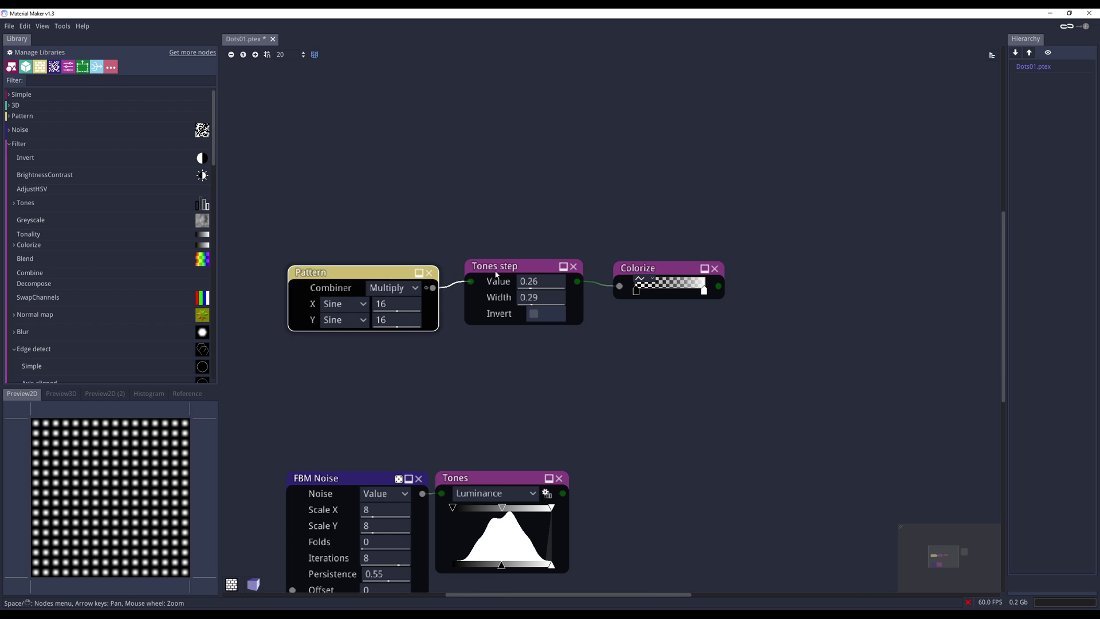
{"action": "left_click", "coordinate": [496, 275]}
{"action": "left_click", "coordinate": [630, 272]}
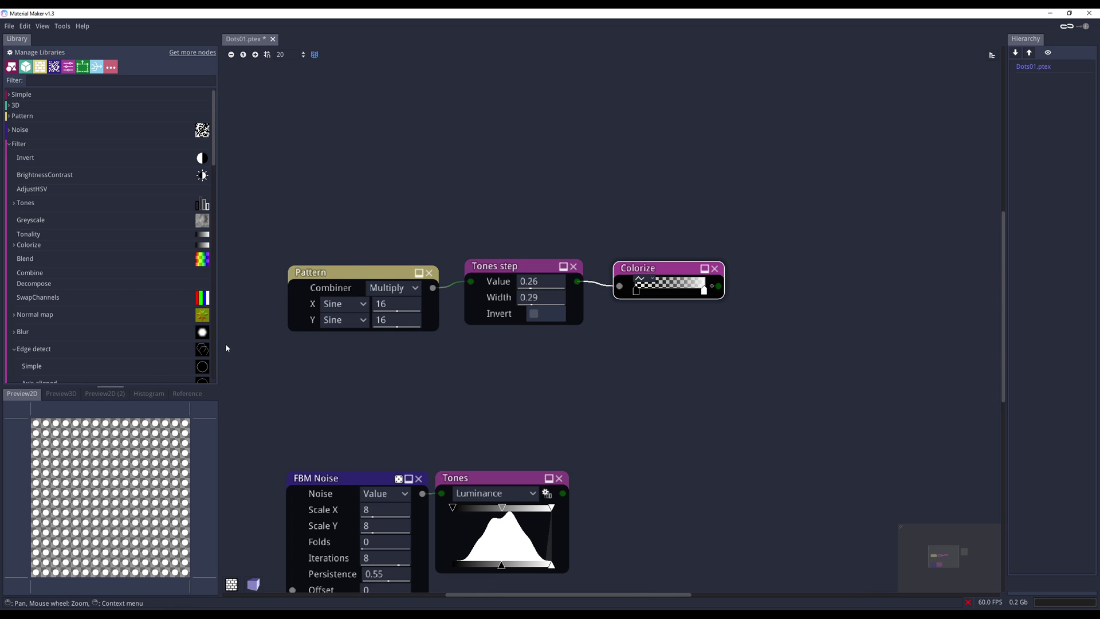
- Add a Generic Pattern node in an empty area of the Dots01 graph
{"action": "middle_click_drag", "start_coordinate": [339, 237], "coordinate": [352, 513]}
{"action": "middle_click_drag", "start_coordinate": [360, 299], "coordinate": [368, 329]}
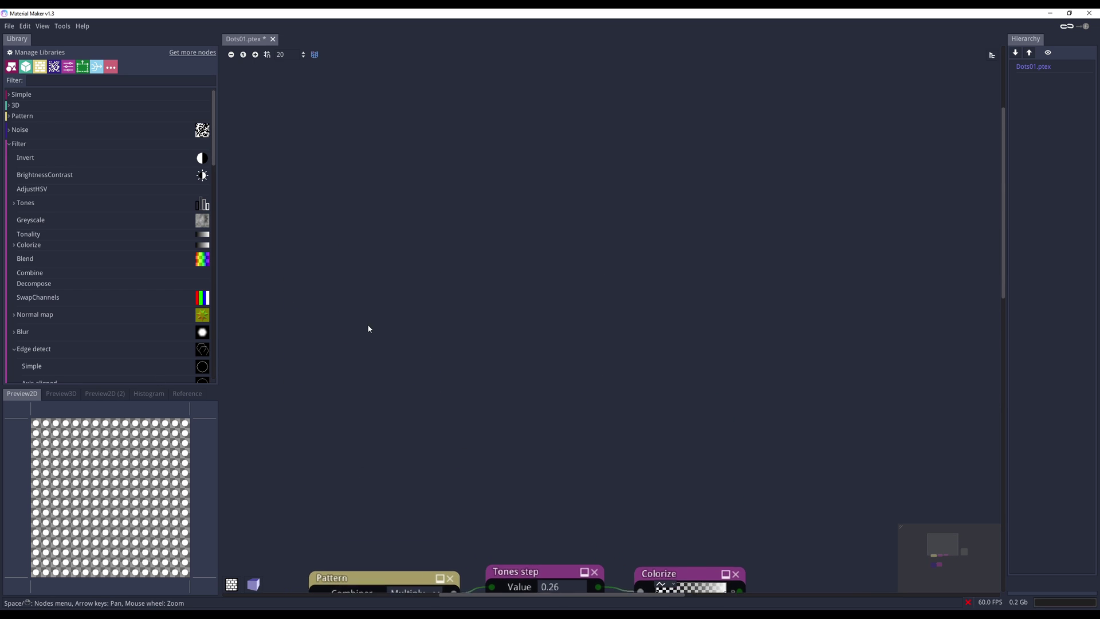
{"action": "scroll", "coordinate": [378, 337], "scroll_direction": "up", "scroll_amount": 2}
{"action": "right_click", "coordinate": [389, 329]}
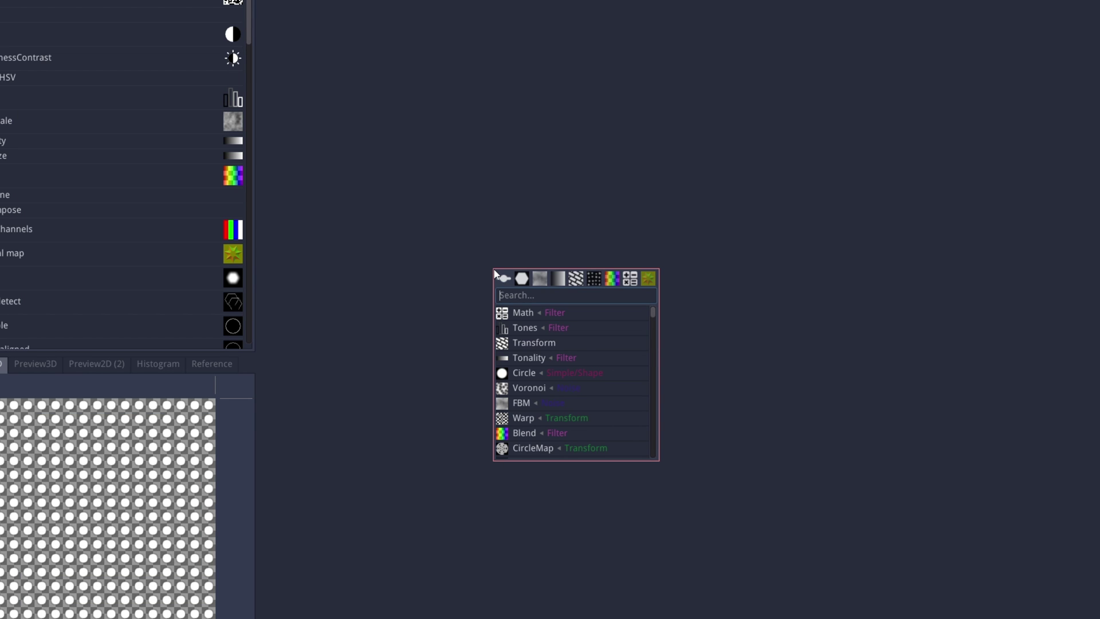
{"action": "type", "text": "patter"}
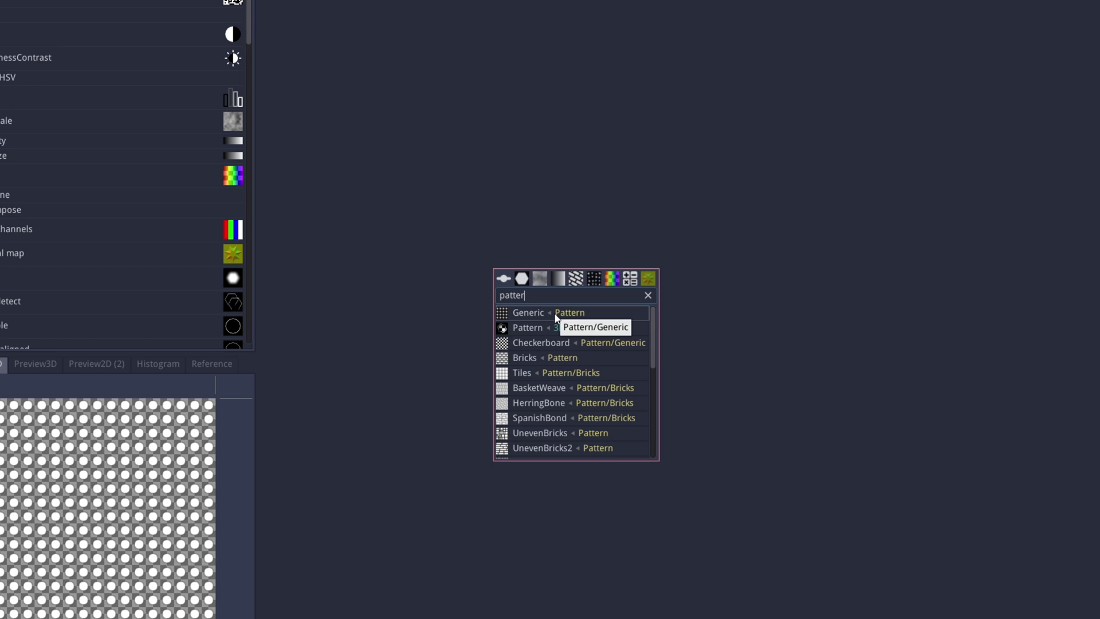
{"action": "left_click", "coordinate": [555, 315]}
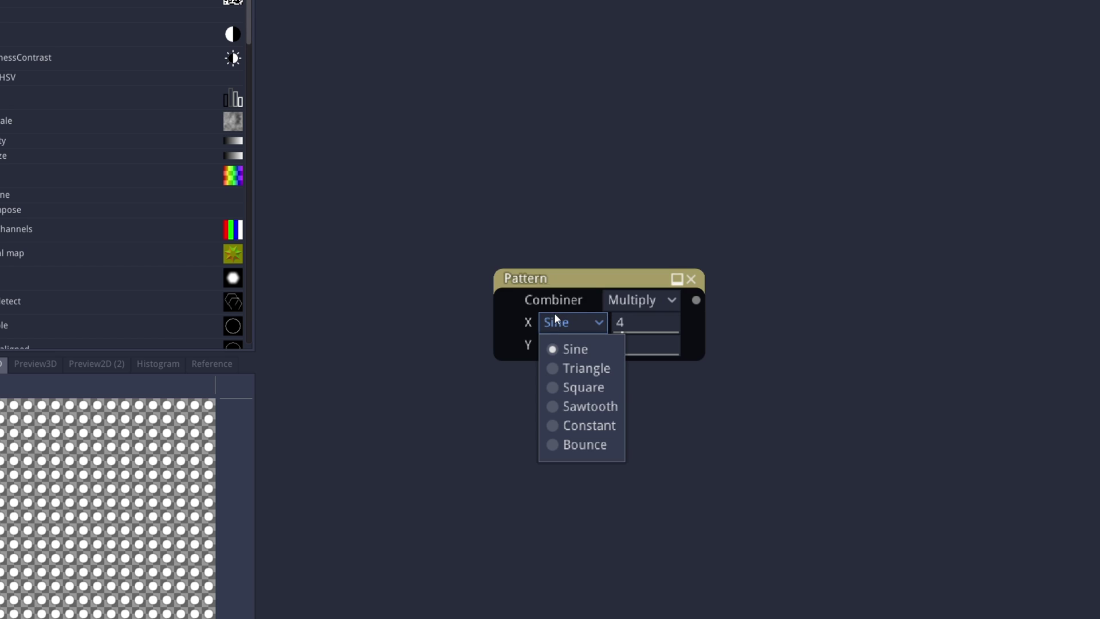
- Preview the new Pattern node and set both its X and Y repeats to 16
{"action": "left_click", "coordinate": [594, 276]}
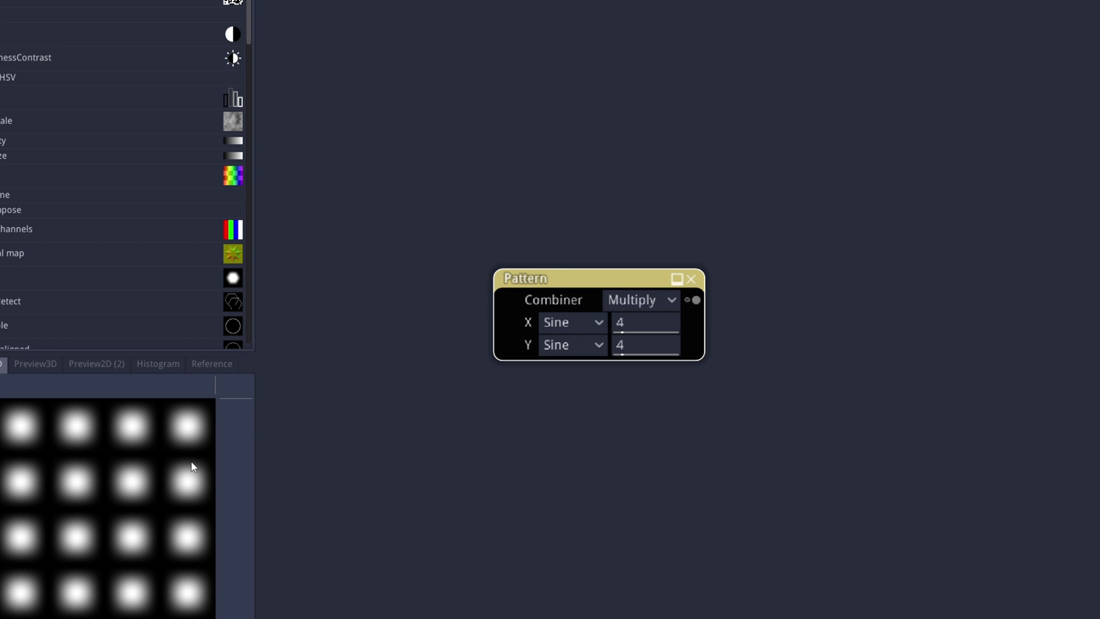
{"action": "left_click", "coordinate": [633, 320]}
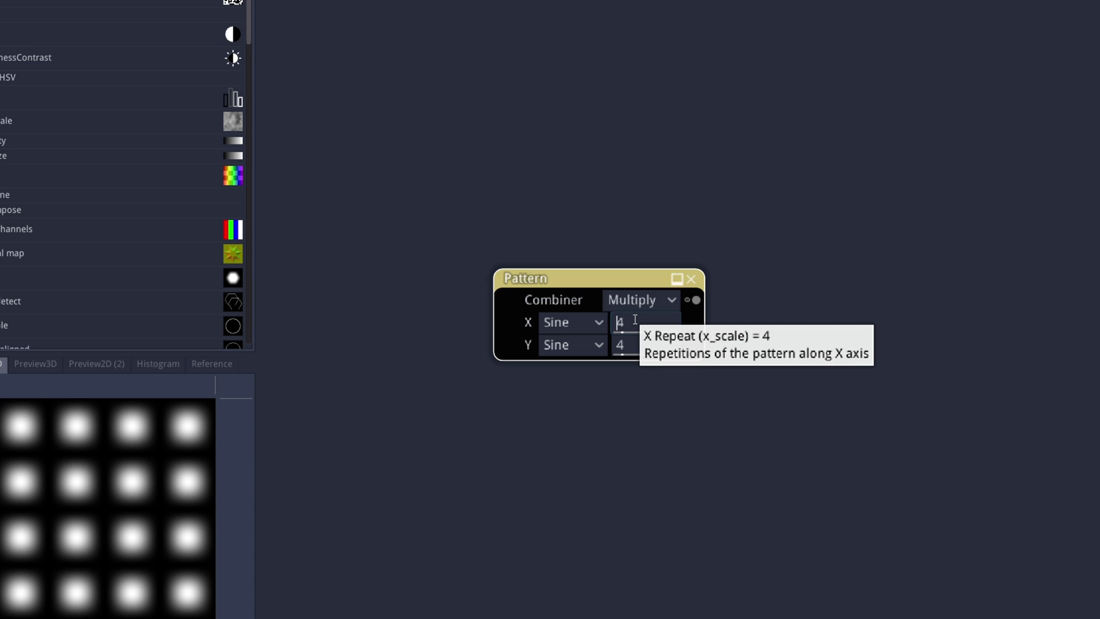
{"action": "double_click", "coordinate": [635, 320]}
{"action": "type", "text": "16"}
{"action": "double_click", "coordinate": [634, 346]}
{"action": "type", "text": "16"}
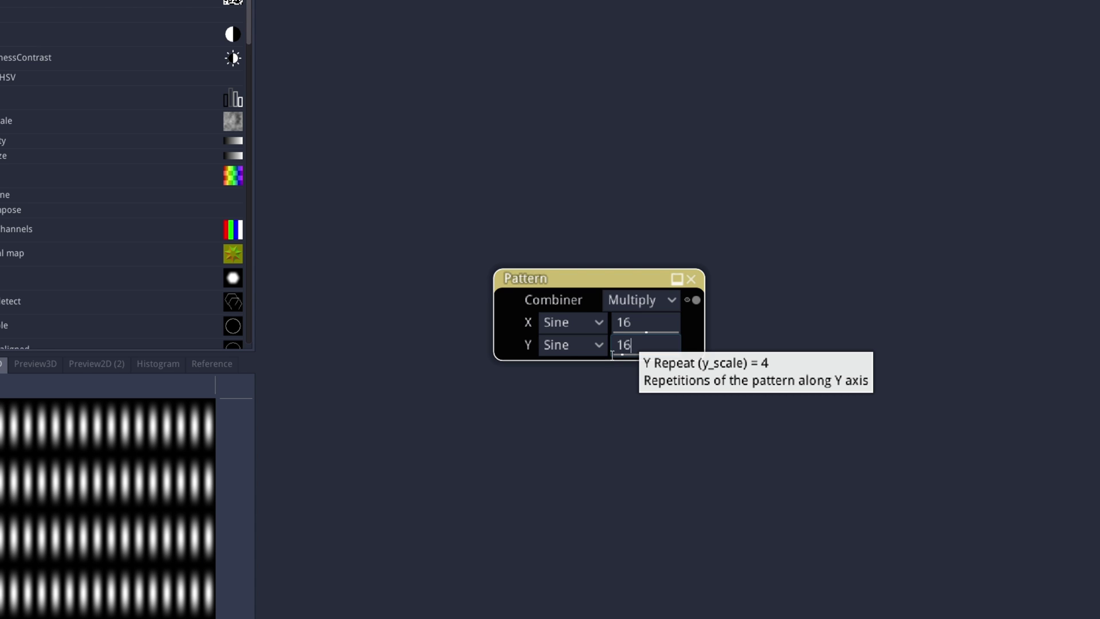
- Set the Pattern's Y repeat to 16 and add a Colorize node fed by the Pattern's output
{"action": "key", "text": "Return"}
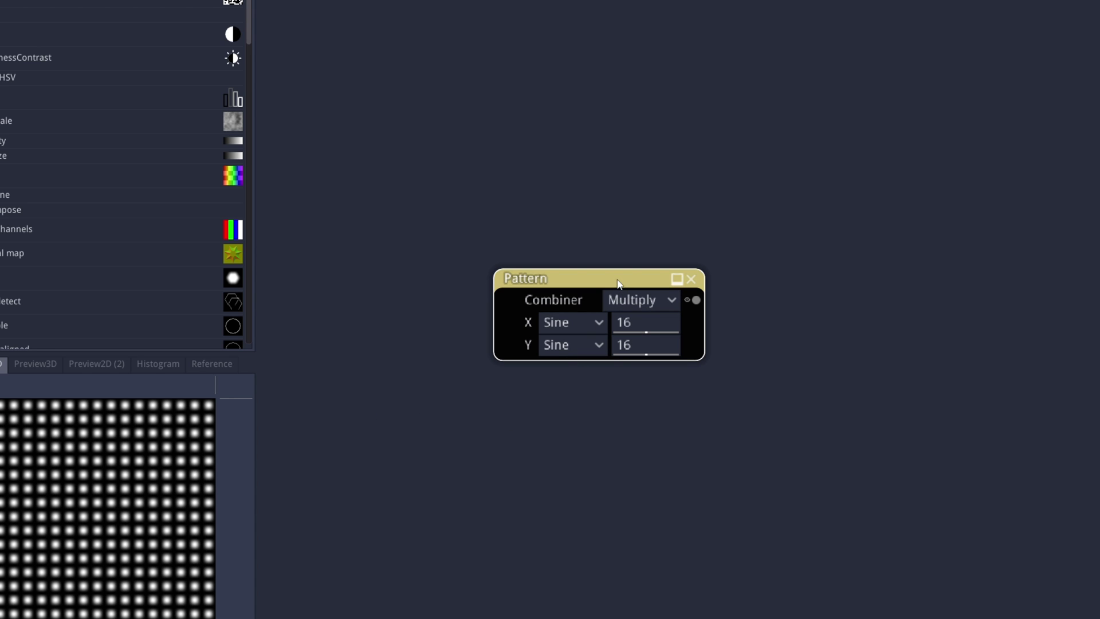
{"action": "left_click_drag", "start_coordinate": [614, 273], "coordinate": [572, 275]}
{"action": "left_click_drag", "start_coordinate": [717, 274], "coordinate": [799, 299]}
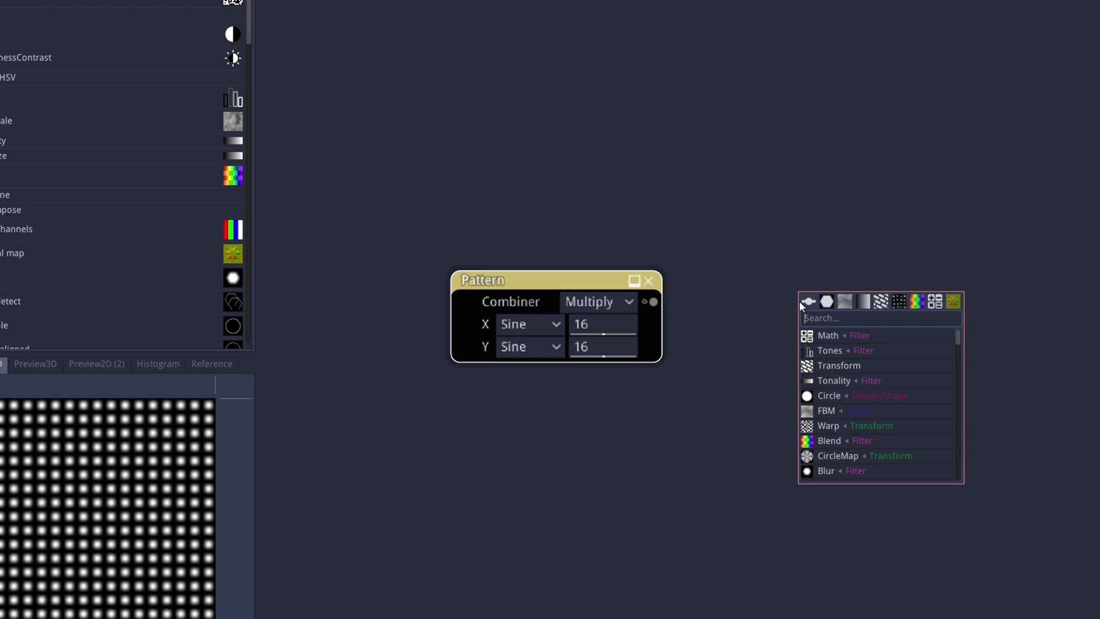
{"action": "type", "text": "colo"}
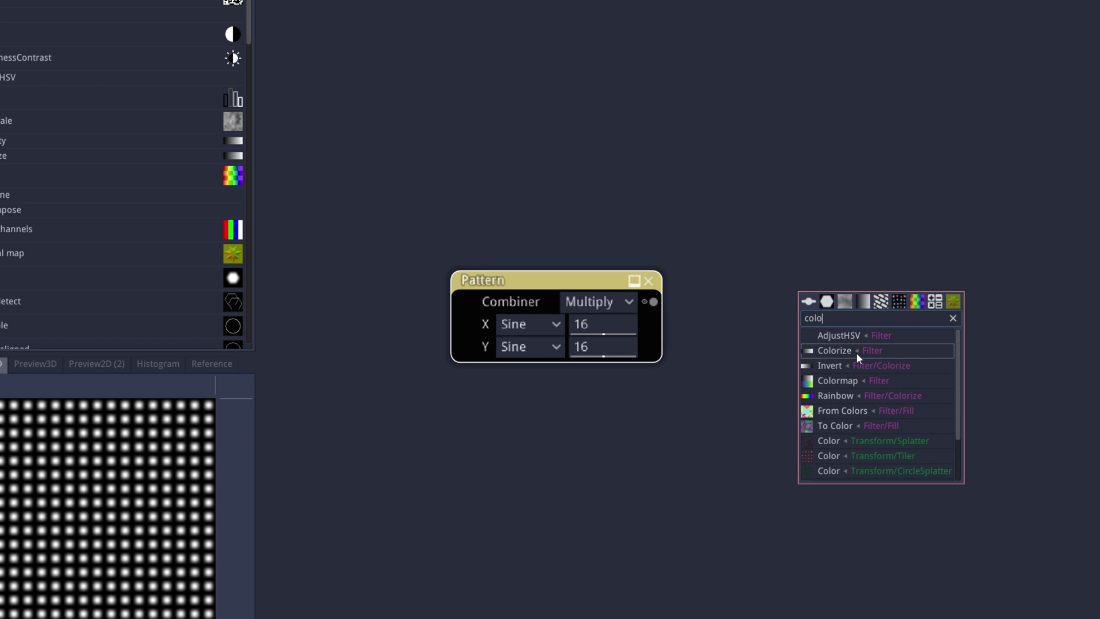
{"action": "left_click", "coordinate": [856, 350]}
{"action": "left_click_drag", "start_coordinate": [871, 262], "coordinate": [933, 280]}
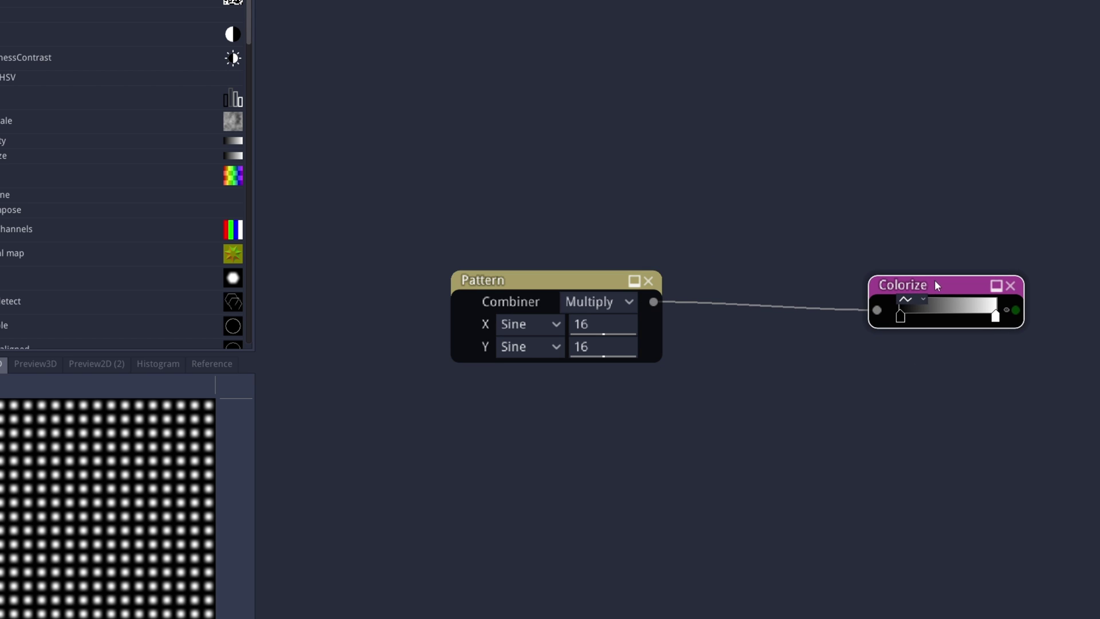
- Make the Colorize gradient's black stop fully transparent with an alpha of 0
{"action": "left_click", "coordinate": [901, 315]}
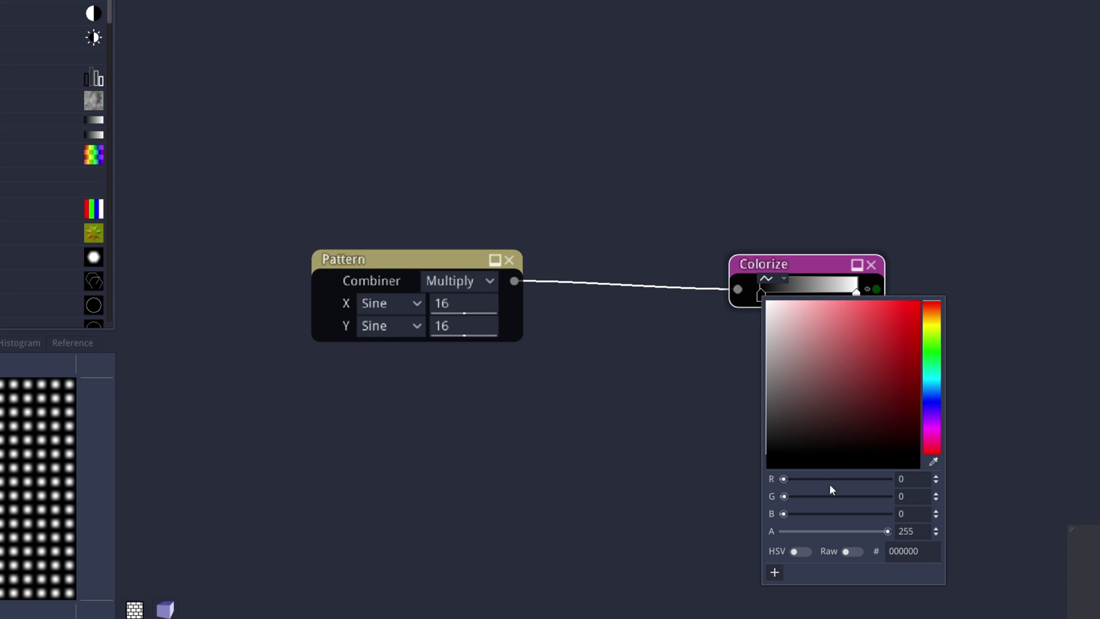
{"action": "left_click_drag", "start_coordinate": [875, 531], "coordinate": [745, 541]}
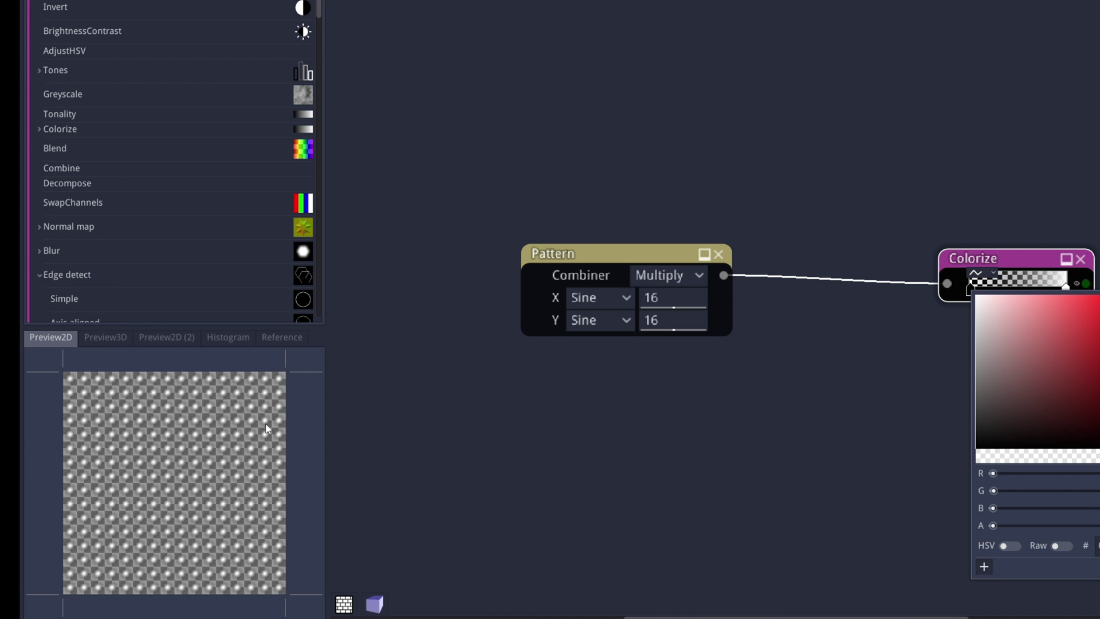
{"action": "left_click", "coordinate": [201, 430]}
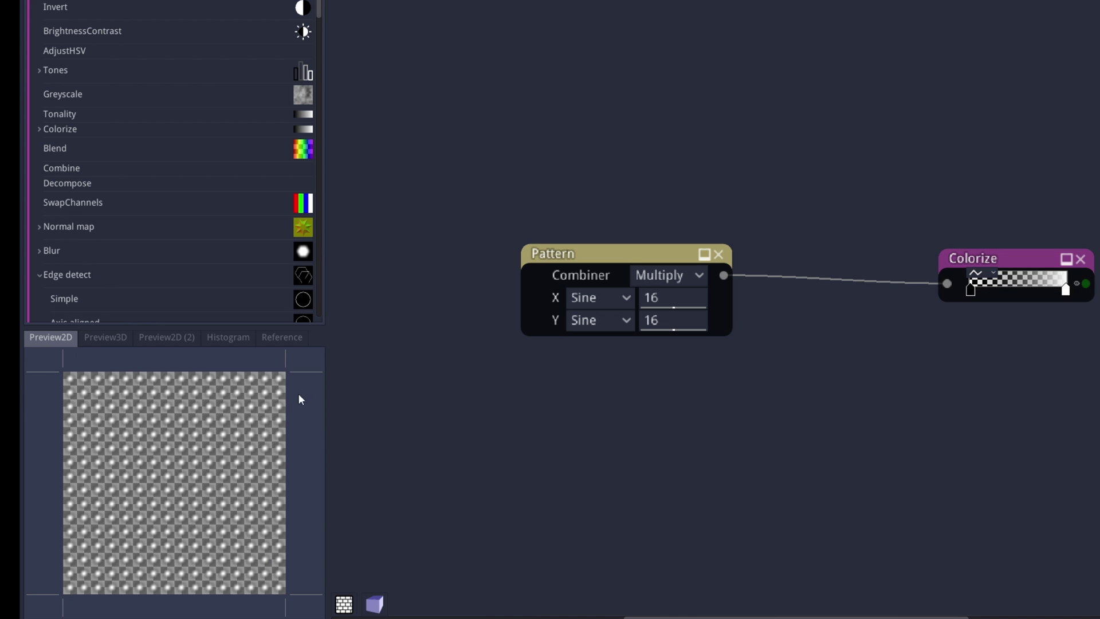
- Add a Tones step node fed by the Pattern's output and place it between the Pattern and Colorize nodes
{"action": "left_click_drag", "start_coordinate": [657, 256], "coordinate": [513, 260]}
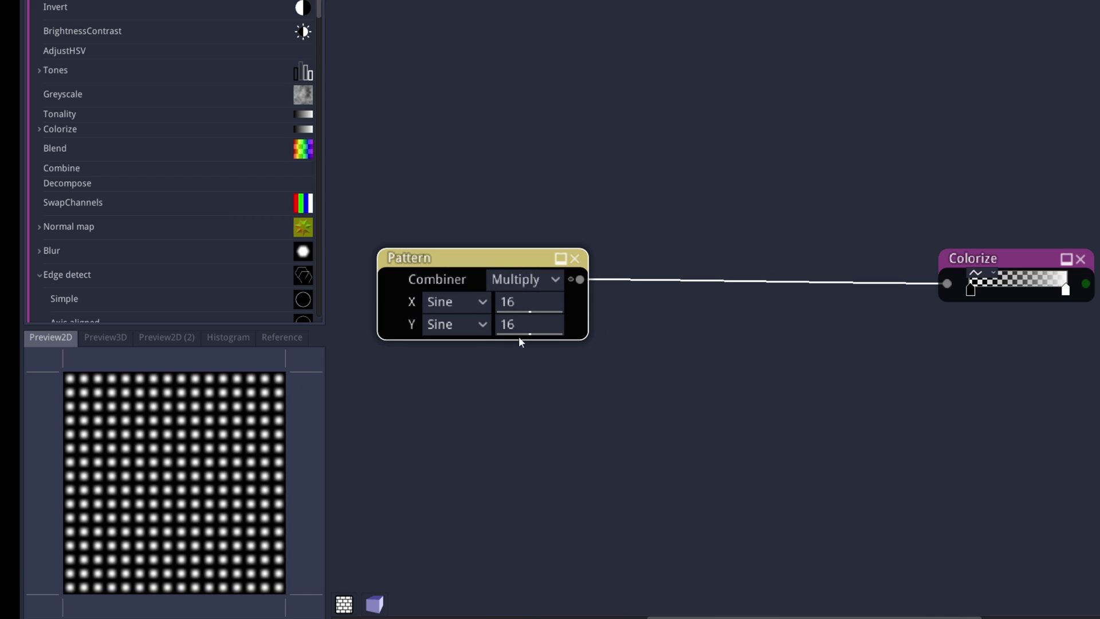
{"action": "left_click_drag", "start_coordinate": [583, 281], "coordinate": [659, 248]}
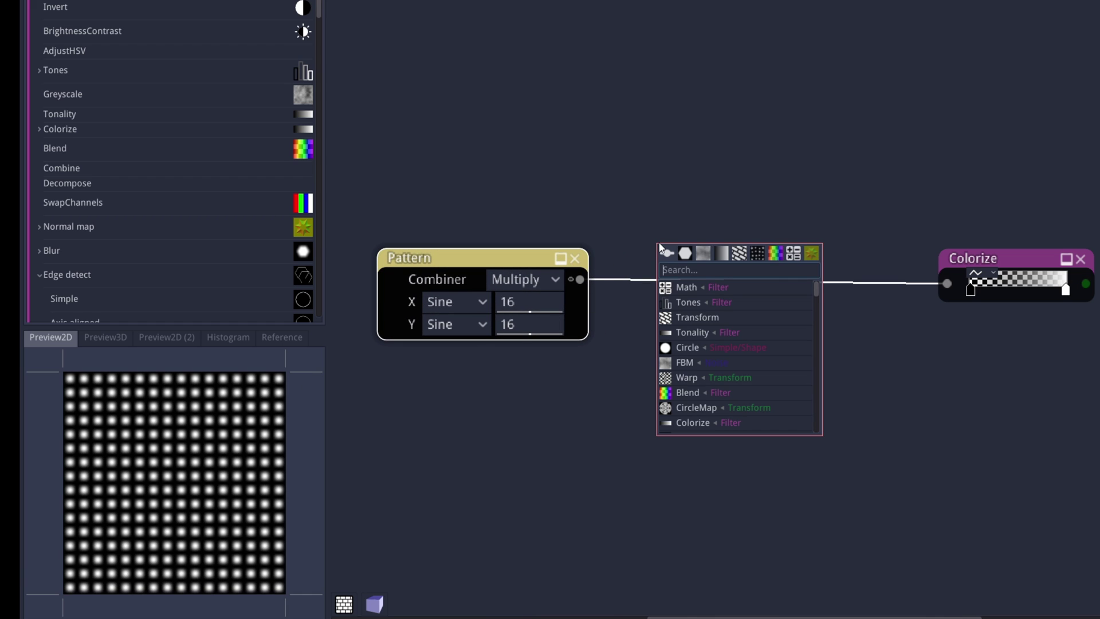
{"action": "type", "text": "step"}
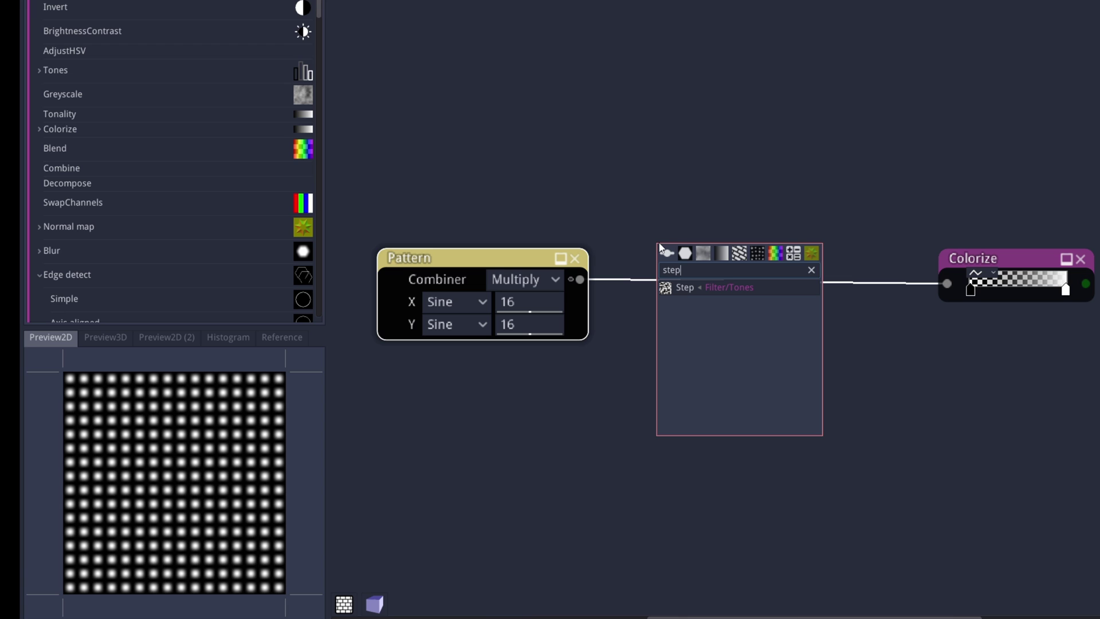
{"action": "left_click", "coordinate": [685, 288]}
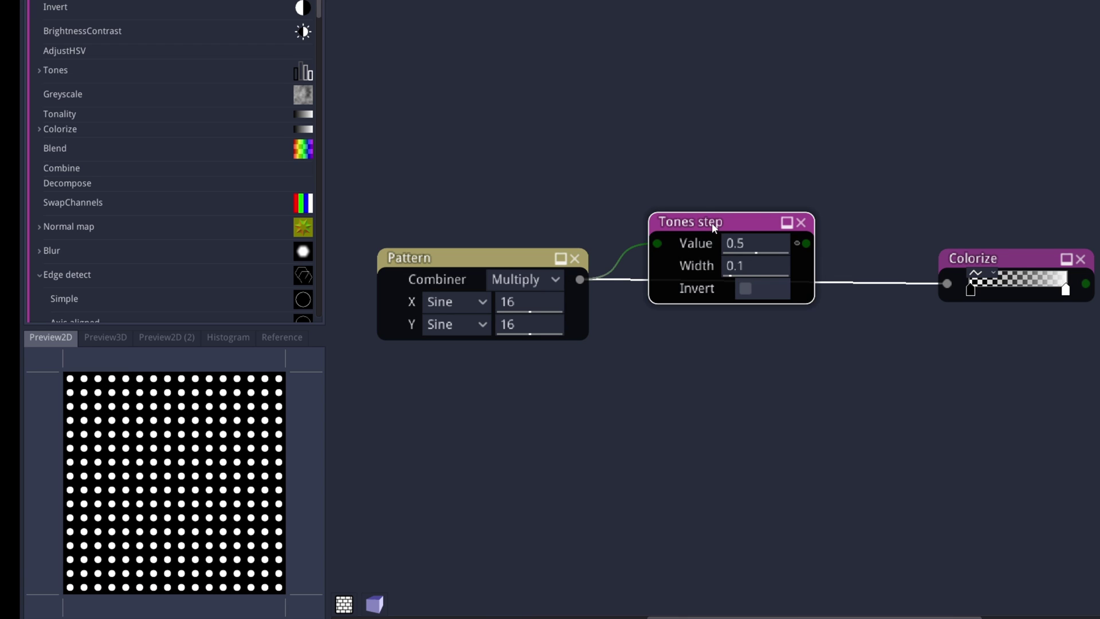
{"action": "left_click_drag", "start_coordinate": [711, 222], "coordinate": [733, 252]}
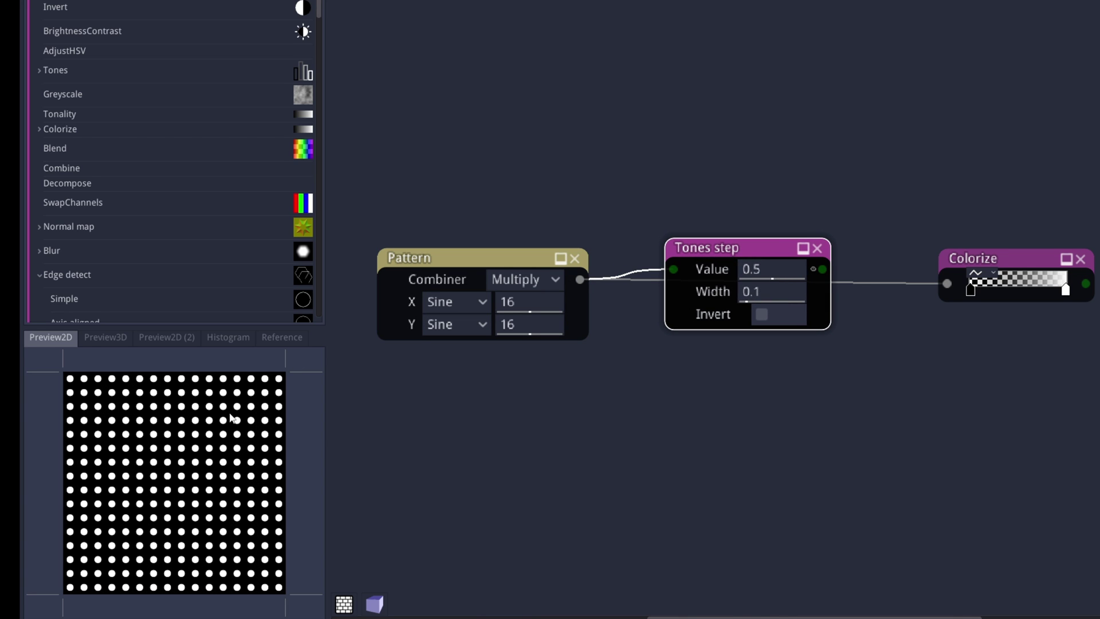
- Set the Tones step value to 0.4 and connect its output to Colorize, lining the nodes up in a row
{"action": "left_click_drag", "start_coordinate": [755, 269], "coordinate": [699, 274]}
{"action": "left_click_drag", "start_coordinate": [822, 269], "coordinate": [951, 283]}
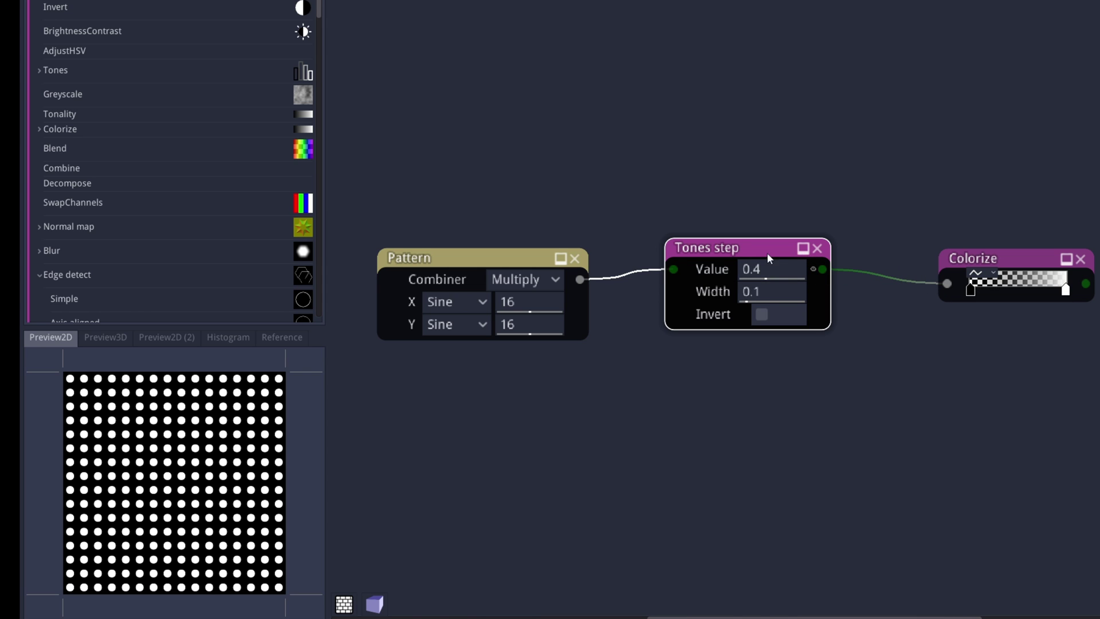
{"action": "left_click_drag", "start_coordinate": [766, 252], "coordinate": [795, 262]}
{"action": "left_click", "coordinate": [961, 261]}
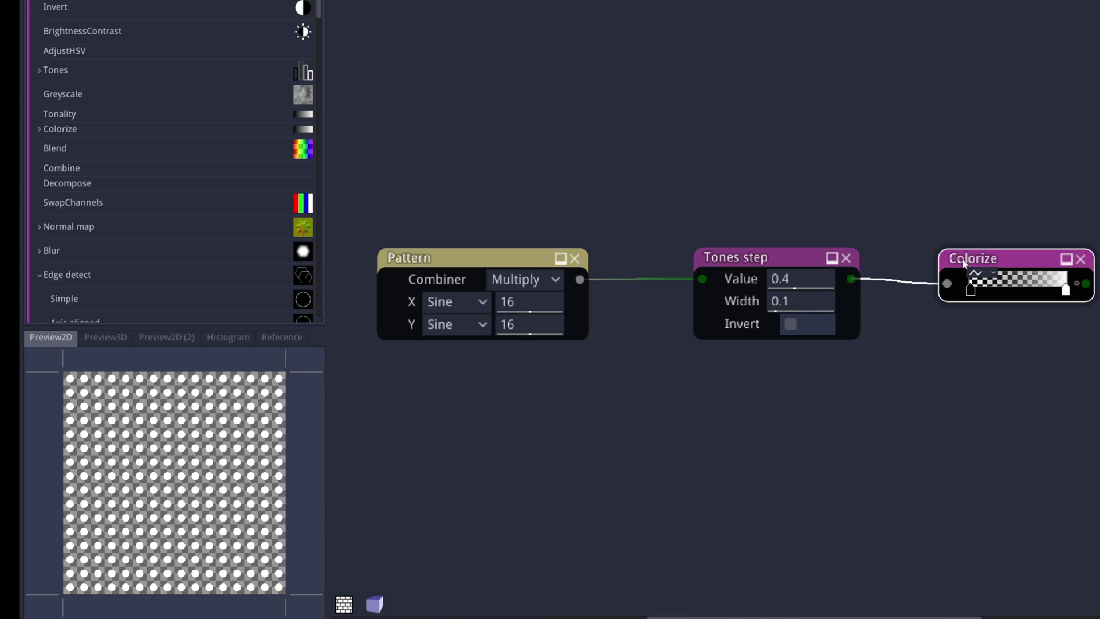
{"action": "left_click_drag", "start_coordinate": [981, 259], "coordinate": [965, 254]}
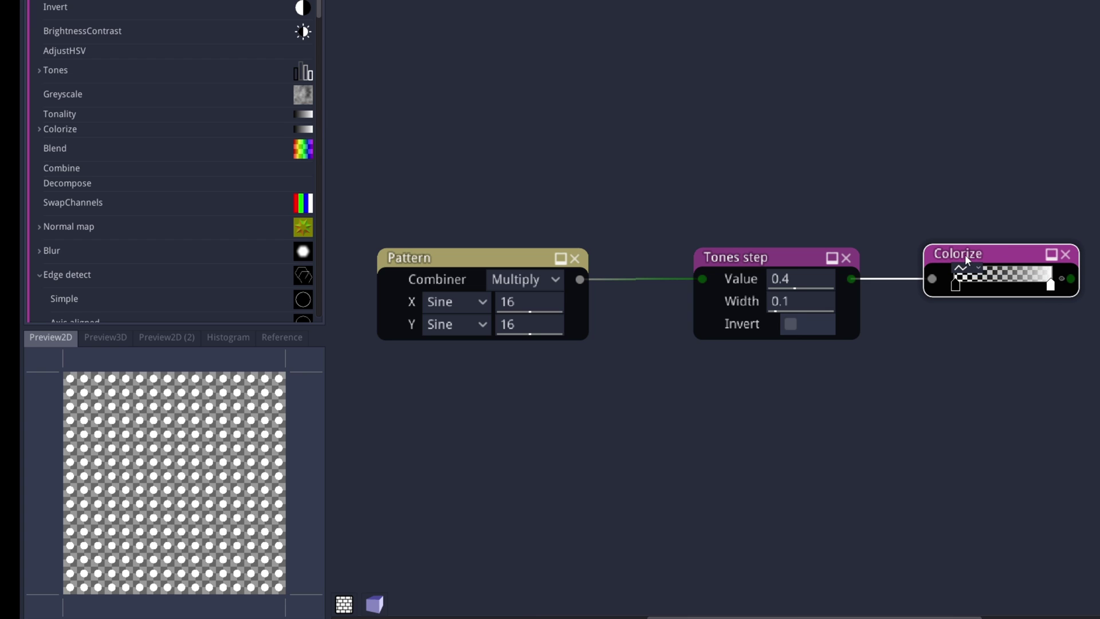
- Export the Colorize preview at 2048x2048 as Dots01_tut.png
{"action": "right_click", "coordinate": [210, 437]}
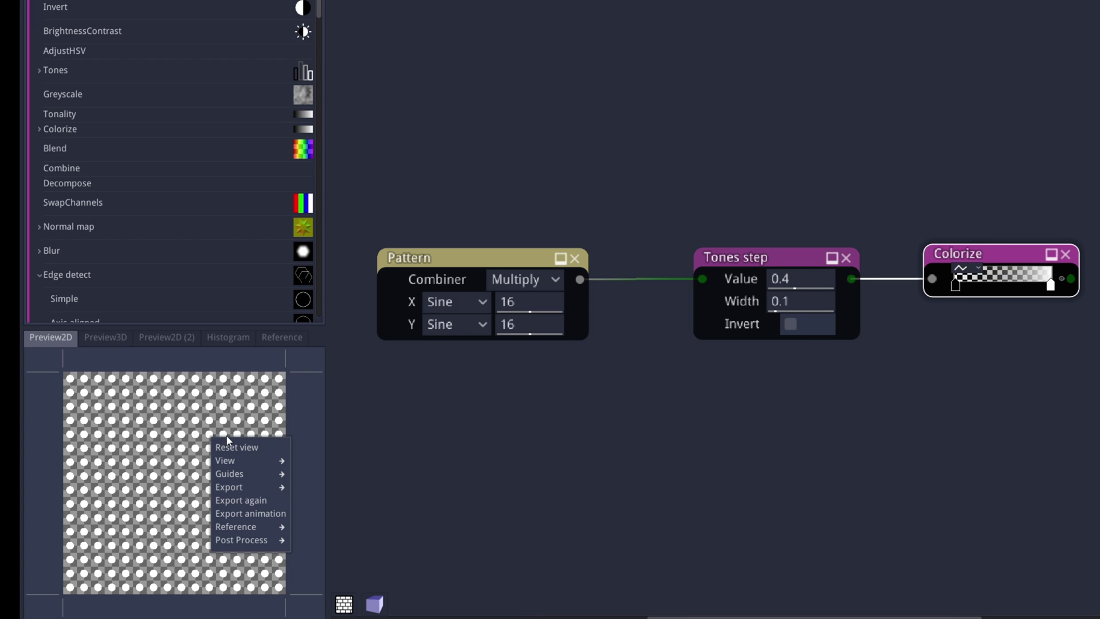
{"action": "mouse_move", "coordinate": [262, 488]}
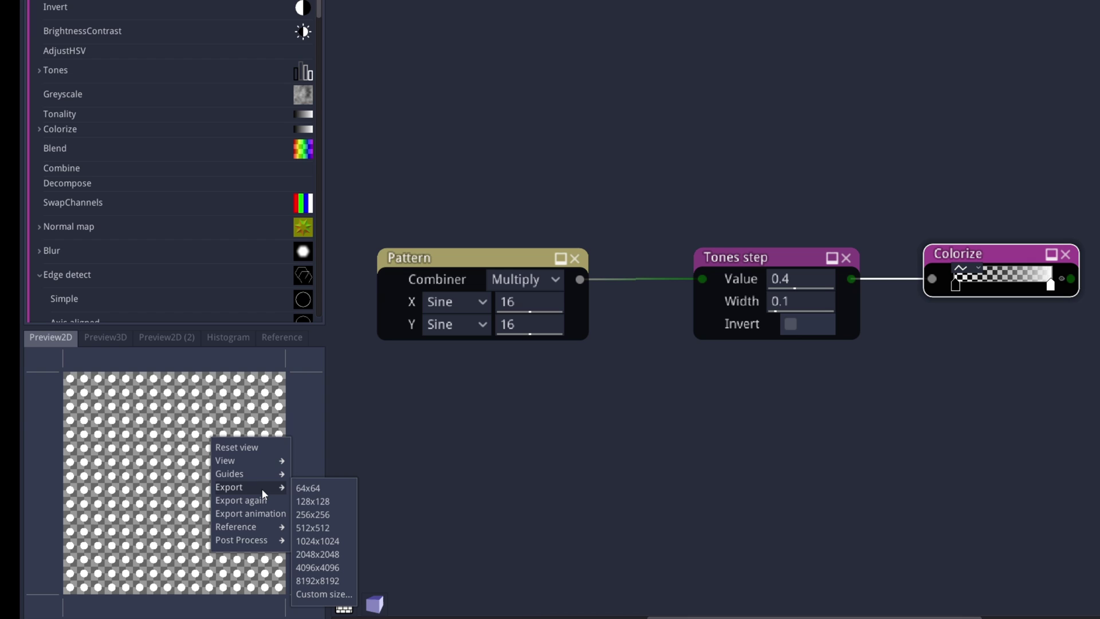
{"action": "left_click", "coordinate": [318, 554]}
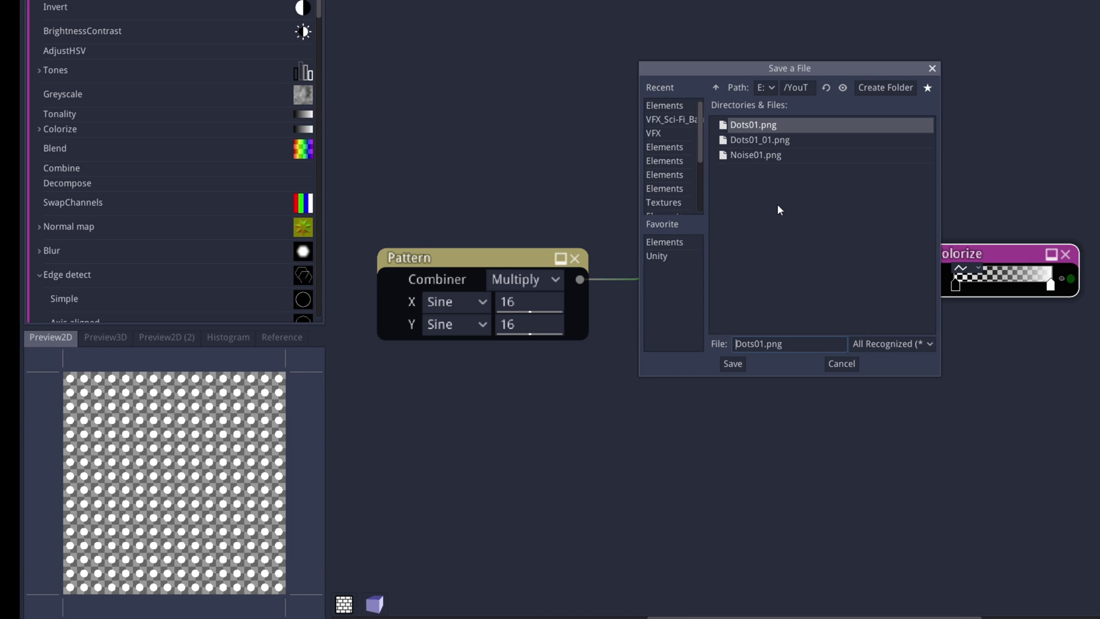
{"action": "left_click", "coordinate": [761, 344]}
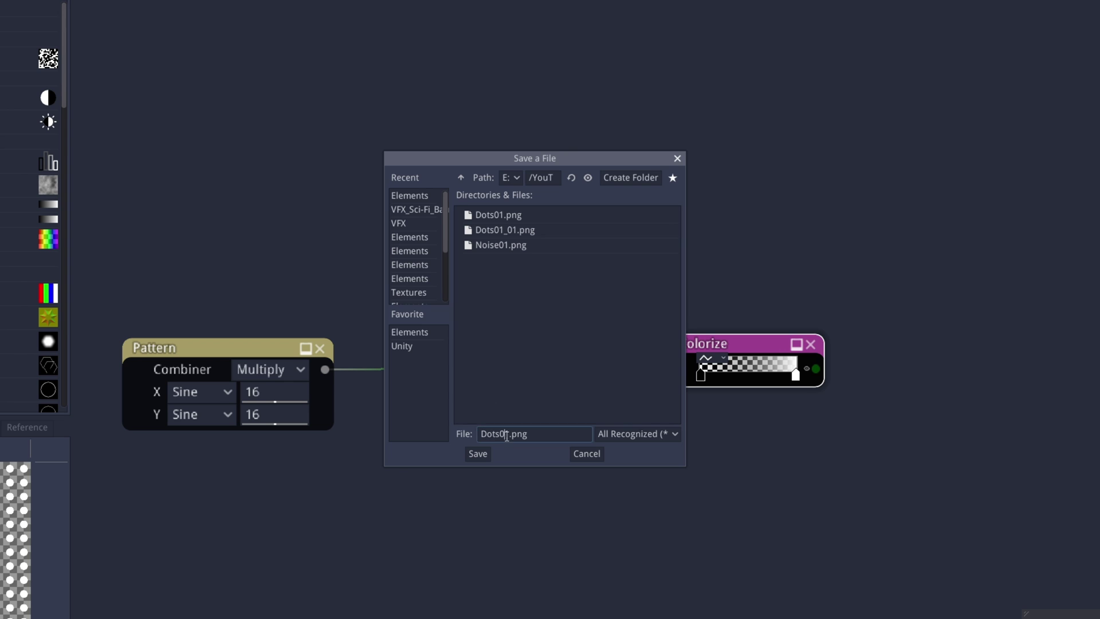
{"action": "type", "text": "_tut"}
{"action": "left_click", "coordinate": [477, 456]}
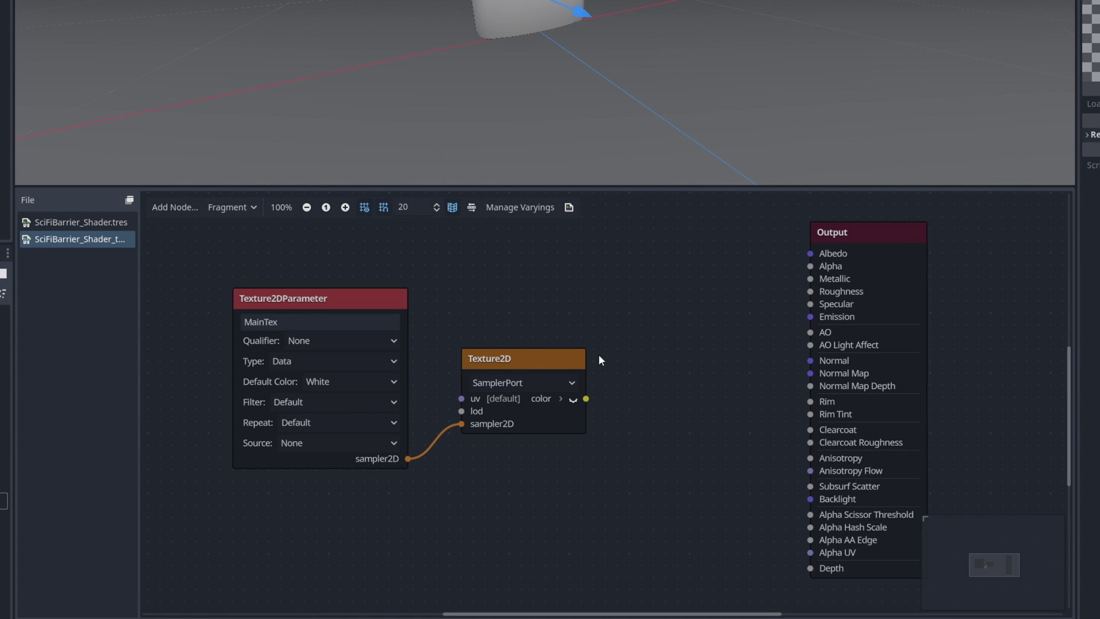
- Connect the Texture2D color output to Albedo on the Output node in the barrier tutorial shader
{"action": "middle_click_drag", "start_coordinate": [616, 369], "coordinate": [574, 394]}
{"action": "left_click_drag", "start_coordinate": [544, 424], "coordinate": [766, 278]}
{"action": "middle_click_drag", "start_coordinate": [688, 390], "coordinate": [569, 393]}
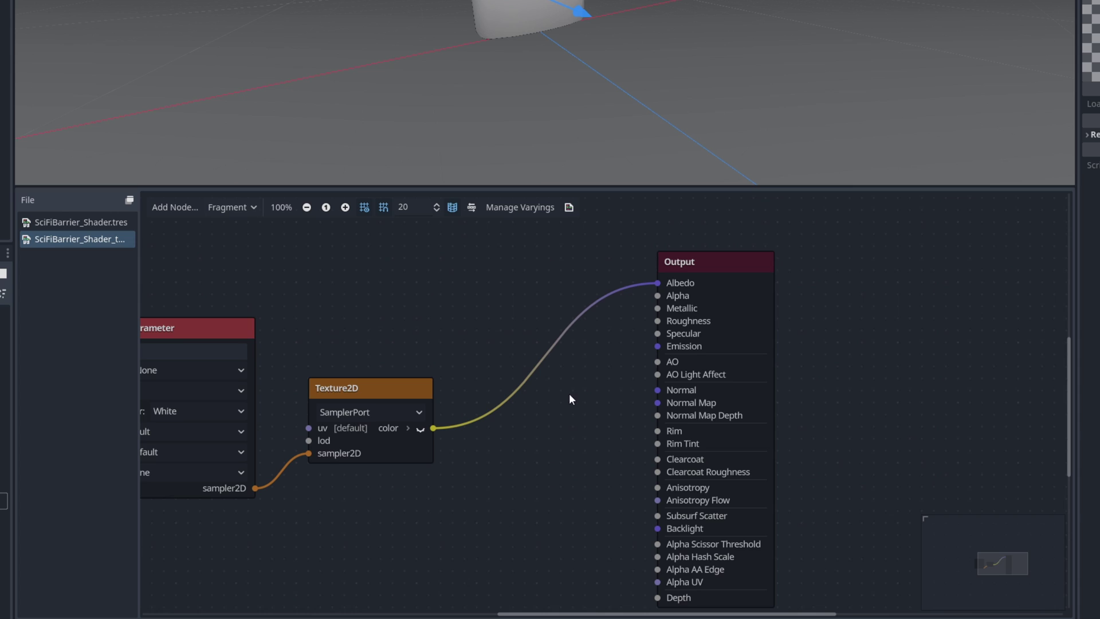
- Add a Vector4Decompose node fed by the Texture2D color and connect its w output to the Output node's Alpha
{"action": "left_click_drag", "start_coordinate": [431, 427], "coordinate": [510, 419]}
{"action": "type", "text": "dec"}
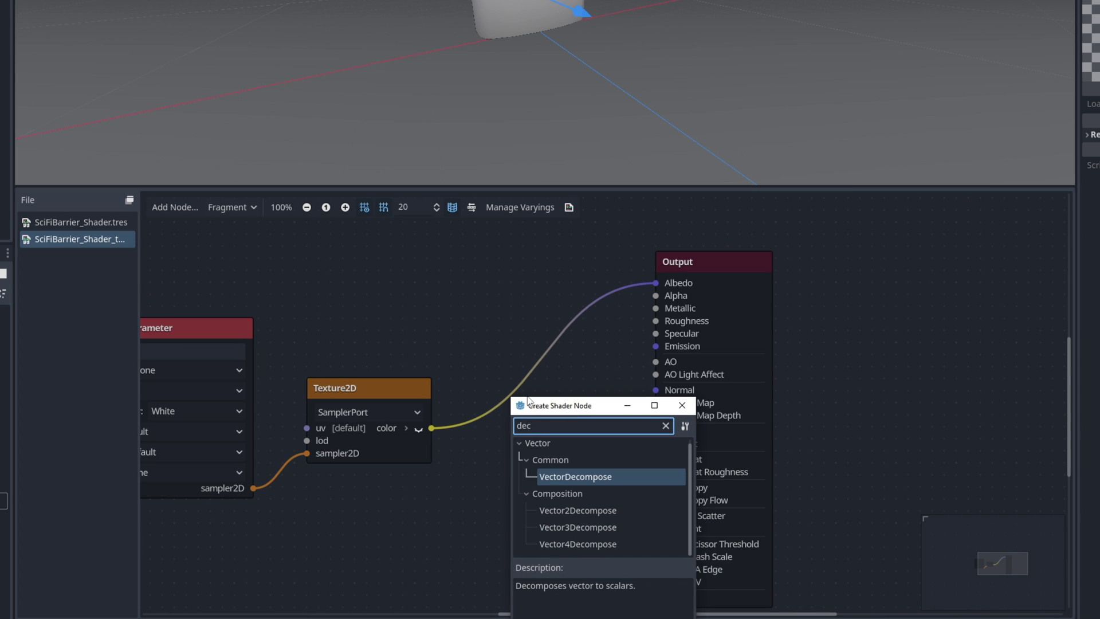
{"action": "left_click", "coordinate": [602, 545]}
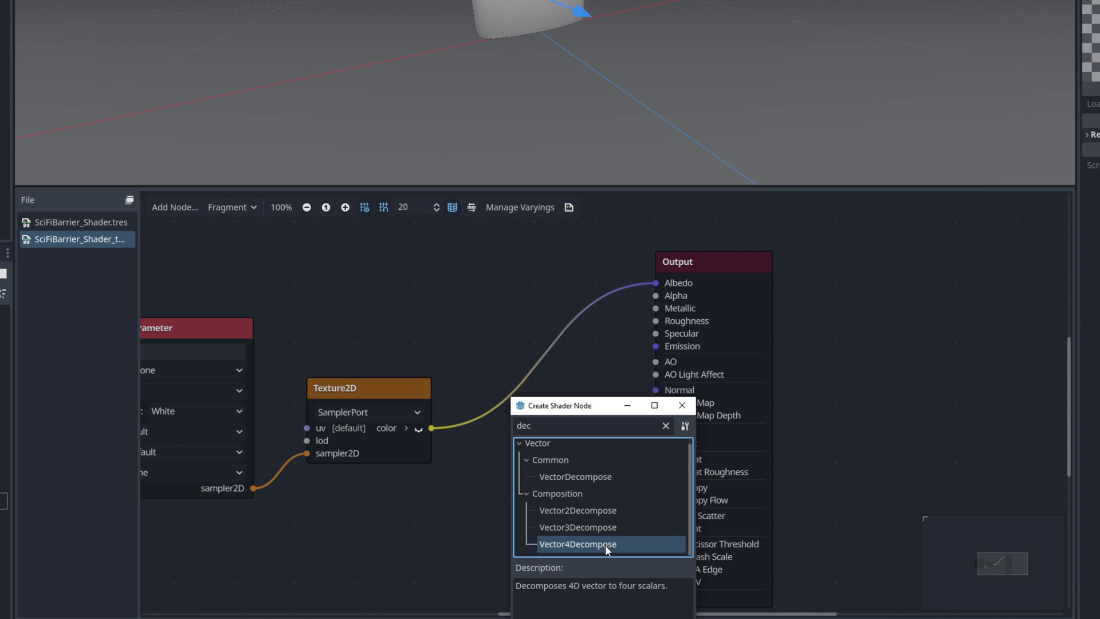
{"action": "double_click", "coordinate": [605, 545]}
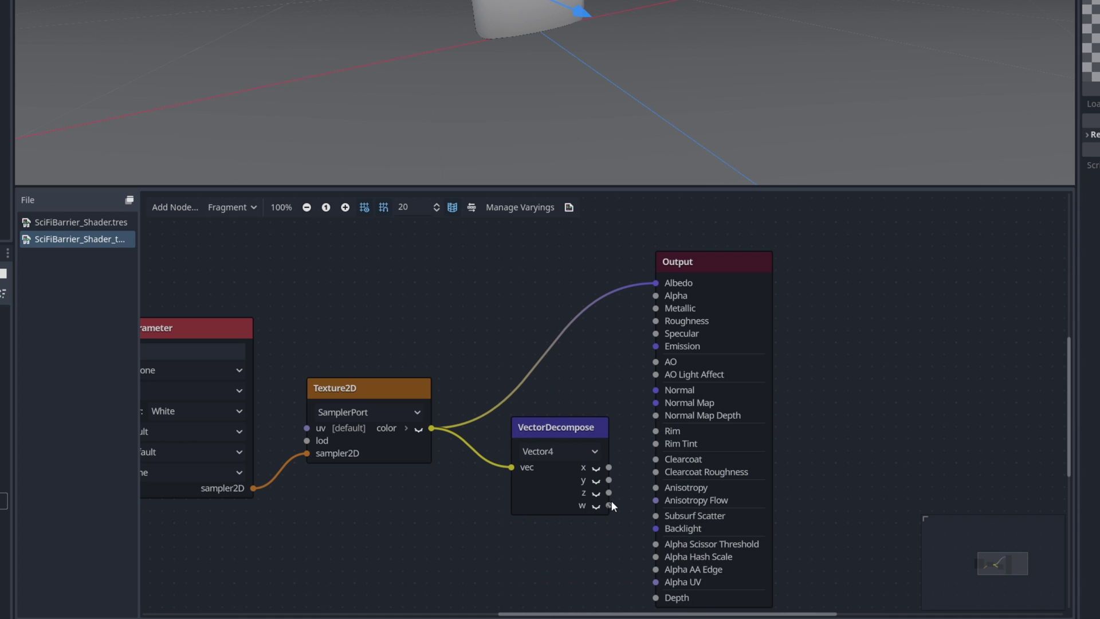
{"action": "left_click_drag", "start_coordinate": [609, 504], "coordinate": [656, 296]}
{"action": "left_click", "coordinate": [709, 266]}
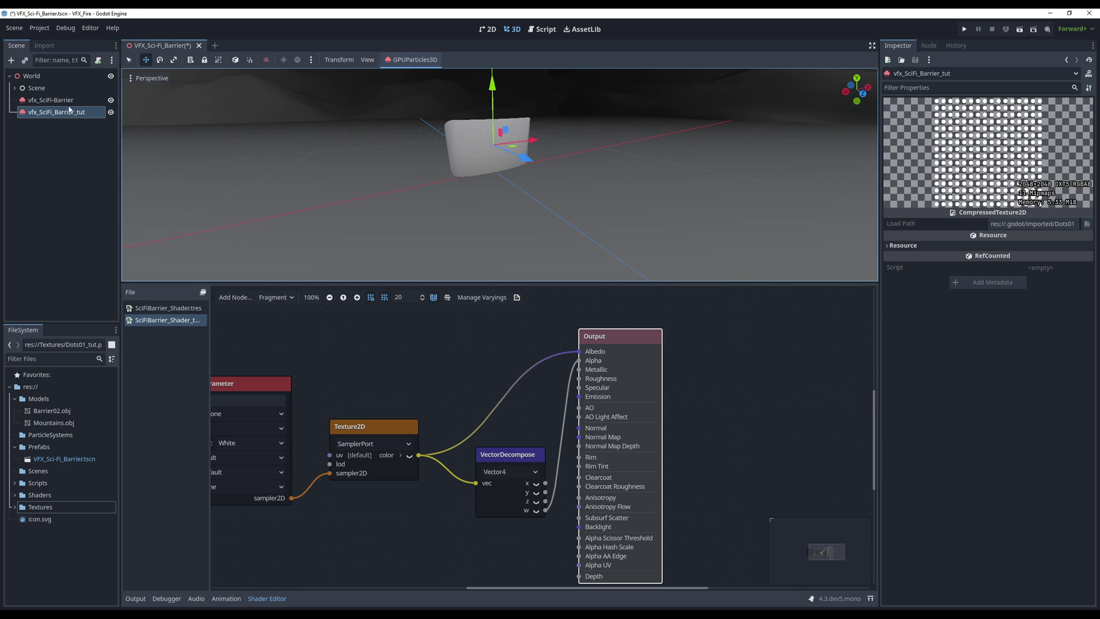
- Assign Textures/Dots01_tut.png to the Main Tex shader parameter in the material override of vfx_SciFi_Barrier_tut
{"action": "left_click", "coordinate": [63, 112]}
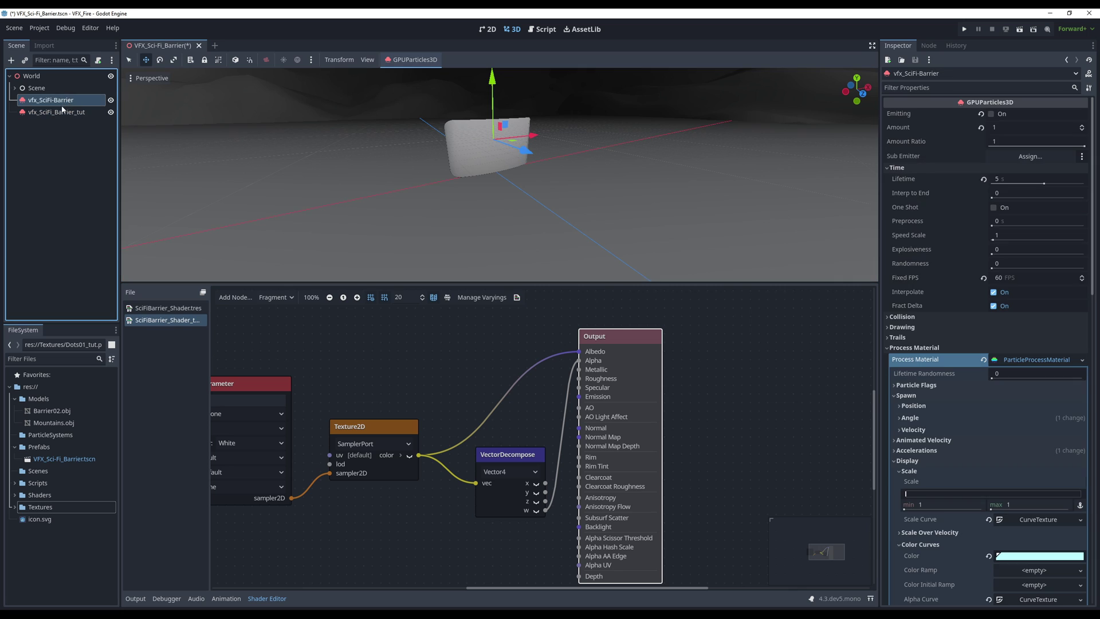
{"action": "scroll", "coordinate": [915, 490], "scroll_direction": "down", "scroll_amount": 2}
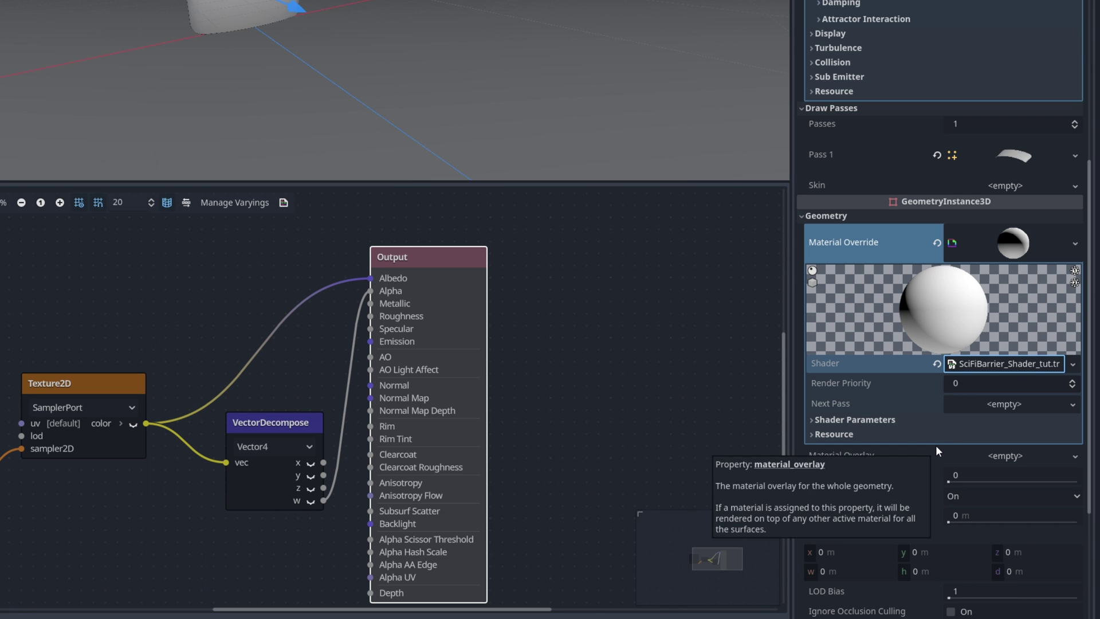
{"action": "left_click", "coordinate": [876, 422]}
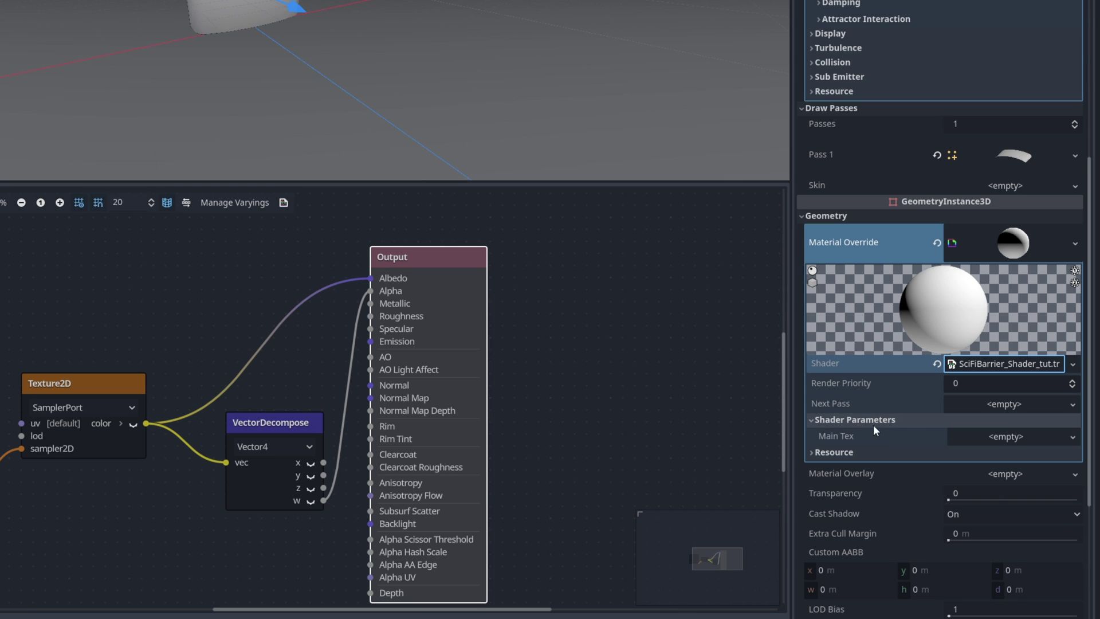
{"action": "left_click", "coordinate": [995, 437]}
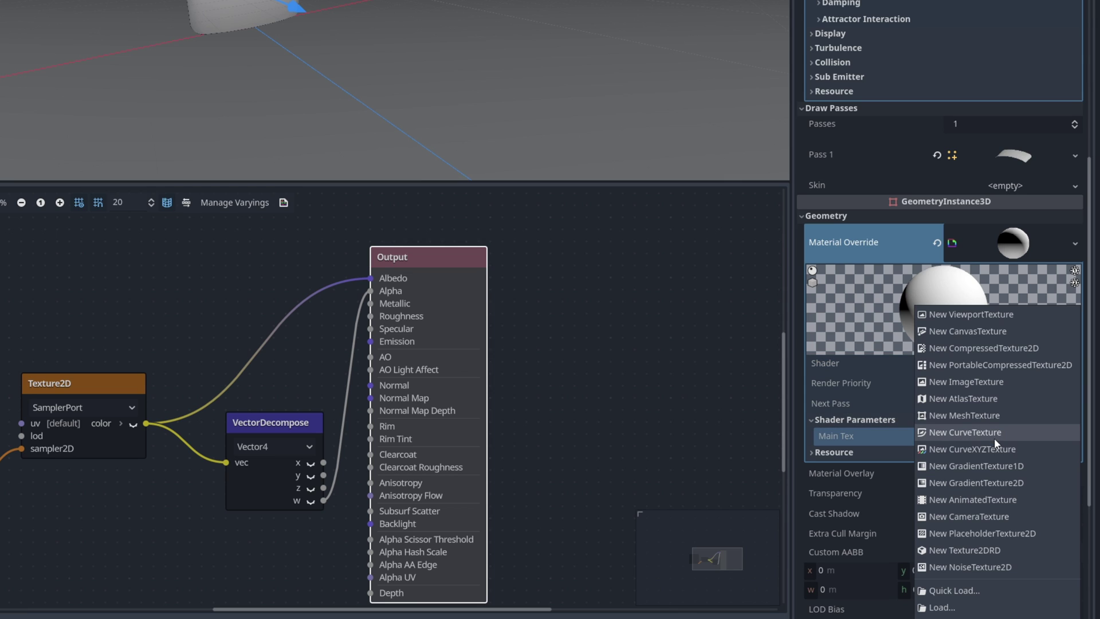
{"action": "left_click", "coordinate": [944, 590]}
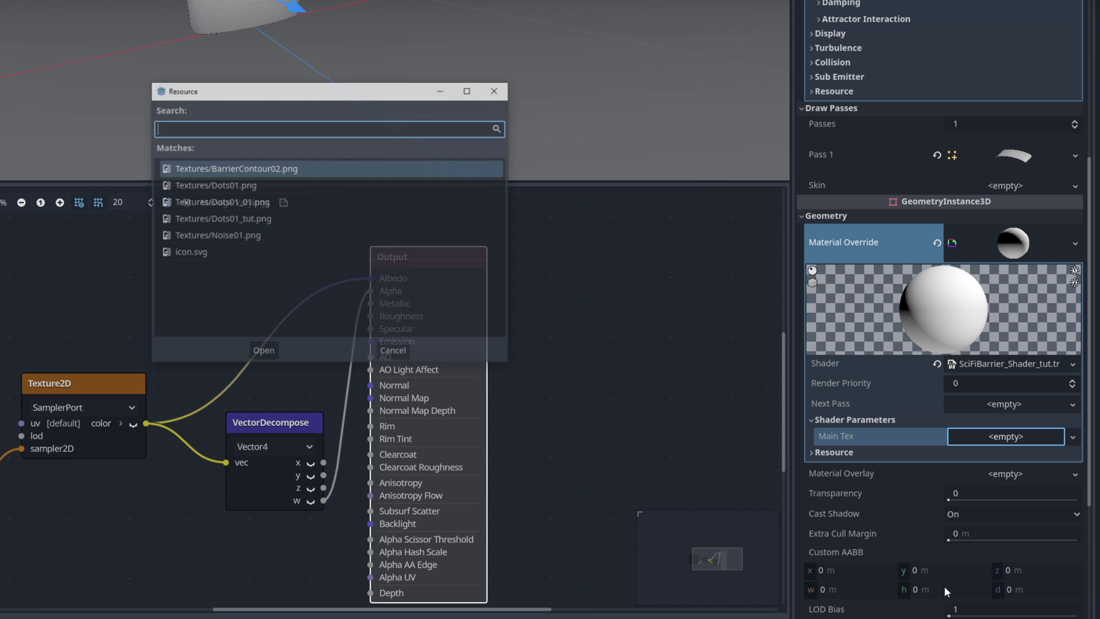
{"action": "left_click", "coordinate": [247, 219]}
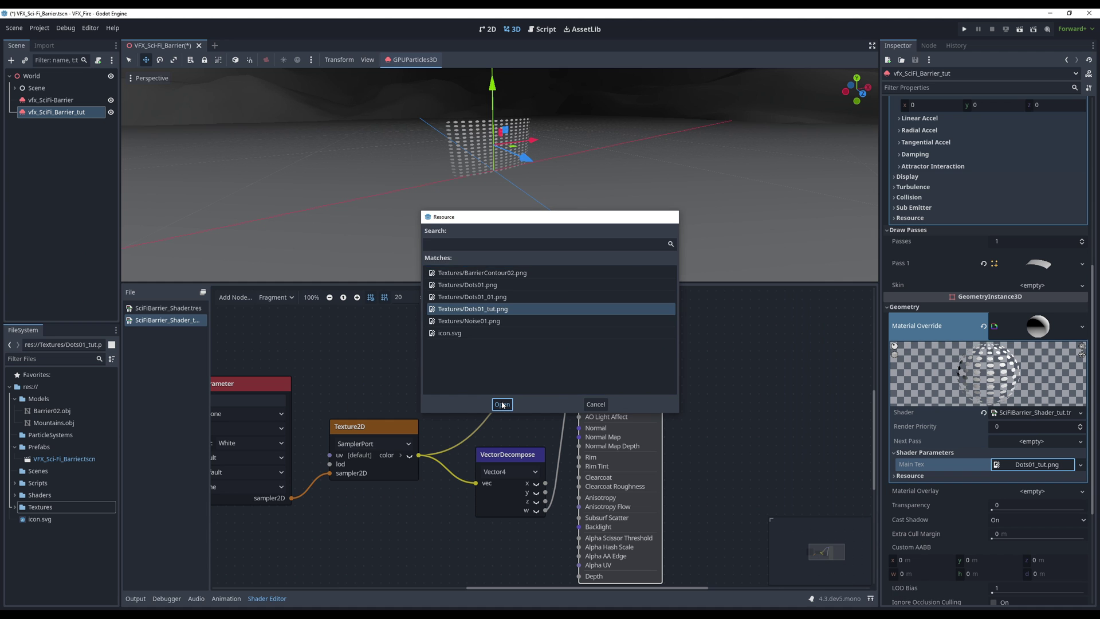
{"action": "left_click", "coordinate": [263, 352]}
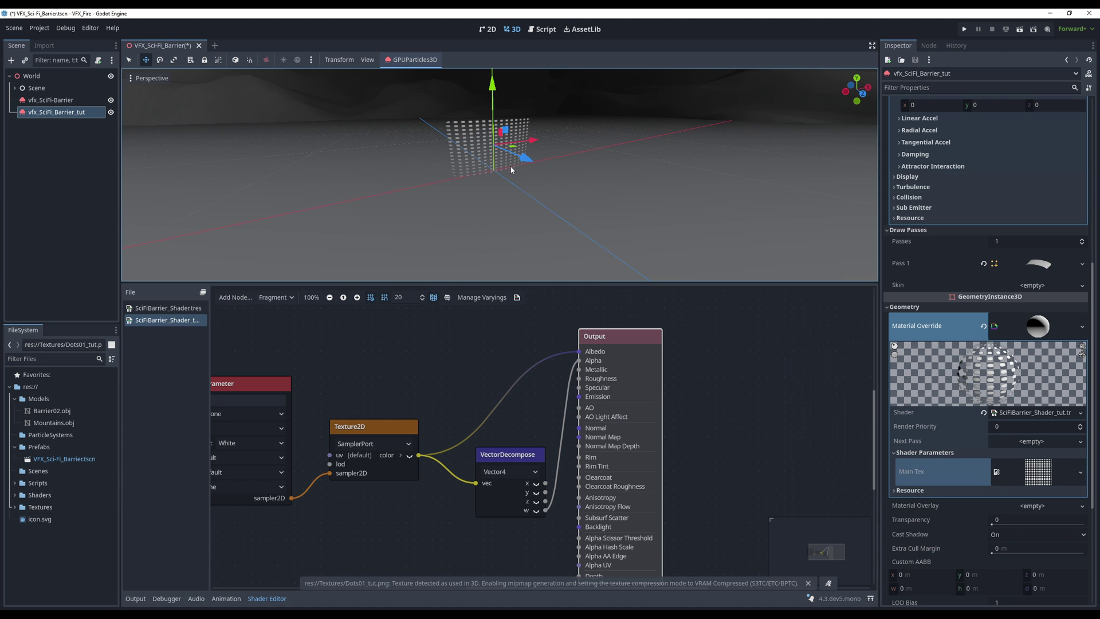
{"action": "mouse_move", "coordinate": [495, 145]}
{"action": "middle_mouse_down"}
{"action": "mouse_move", "coordinate": [475, 143]}
{"action": "mouse_move", "coordinate": [474, 157]}
{"action": "mouse_move", "coordinate": [461, 109]}
{"action": "mouse_move", "coordinate": [463, 142]}
{"action": "mouse_move", "coordinate": [465, 125]}
{"action": "mouse_move", "coordinate": [480, 131]}
{"action": "middle_mouse_up"}
{"action": "scroll", "coordinate": [463, 142], "scroll_direction": "up", "scroll_amount": 3}
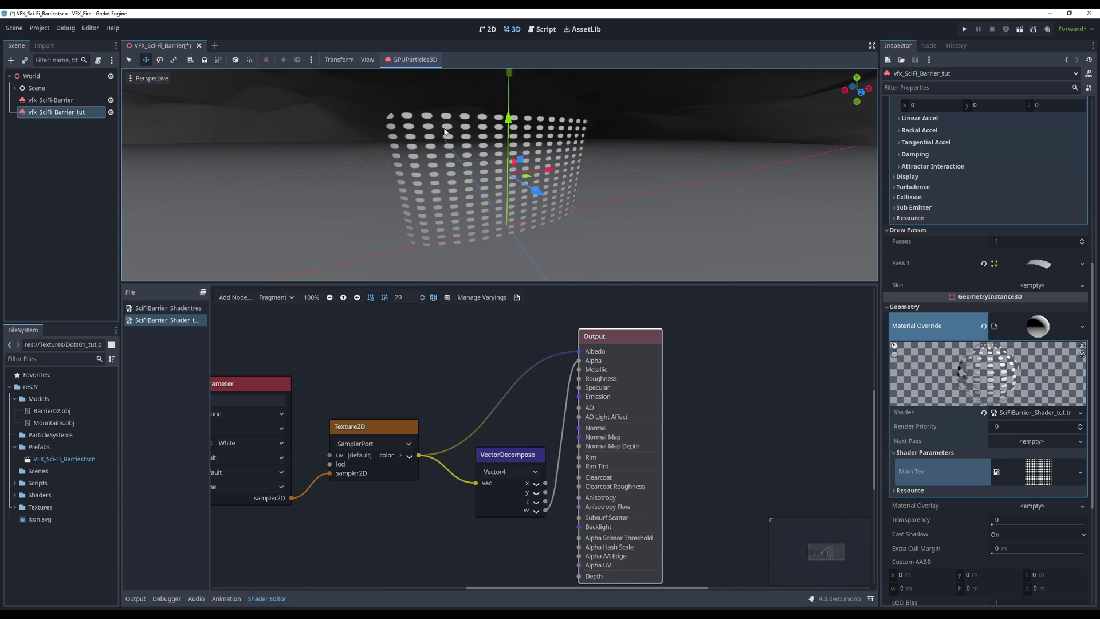
- Reposition the MainTex Texture2DParameter node slightly in the shader graph and save the scene
{"action": "middle_click_drag", "start_coordinate": [391, 373], "coordinate": [332, 383]}
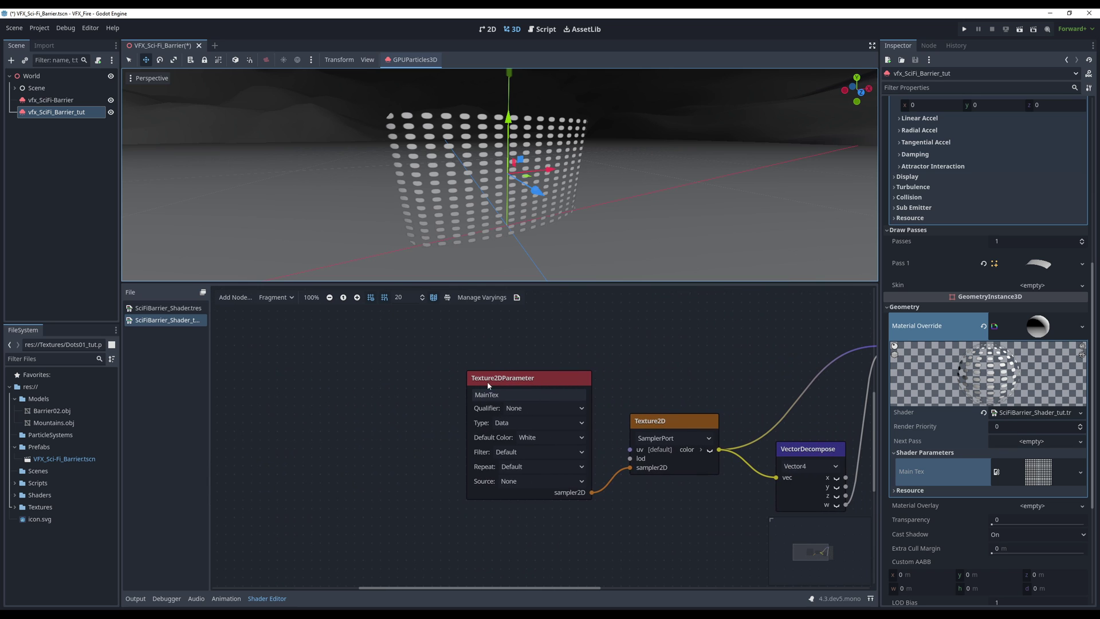
{"action": "left_click_drag", "start_coordinate": [487, 381], "coordinate": [498, 404]}
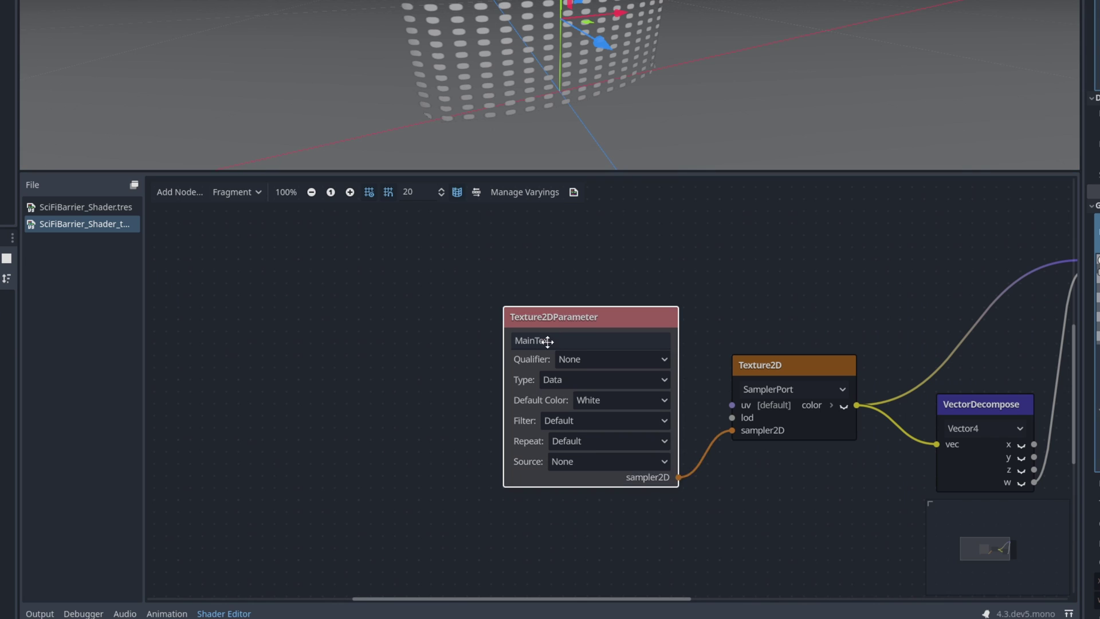
{"action": "left_click_drag", "start_coordinate": [548, 341], "coordinate": [547, 366]}
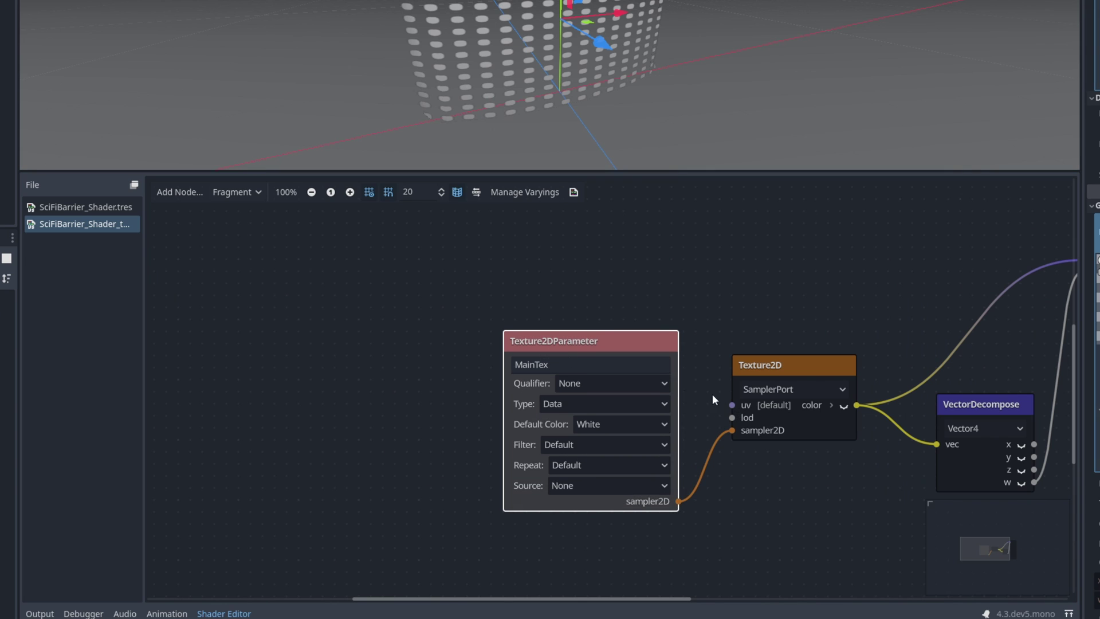
{"action": "key", "text": "ctrl+s"}
{"action": "scroll", "coordinate": [546, 347], "scroll_direction": "up", "scroll_amount": 4}
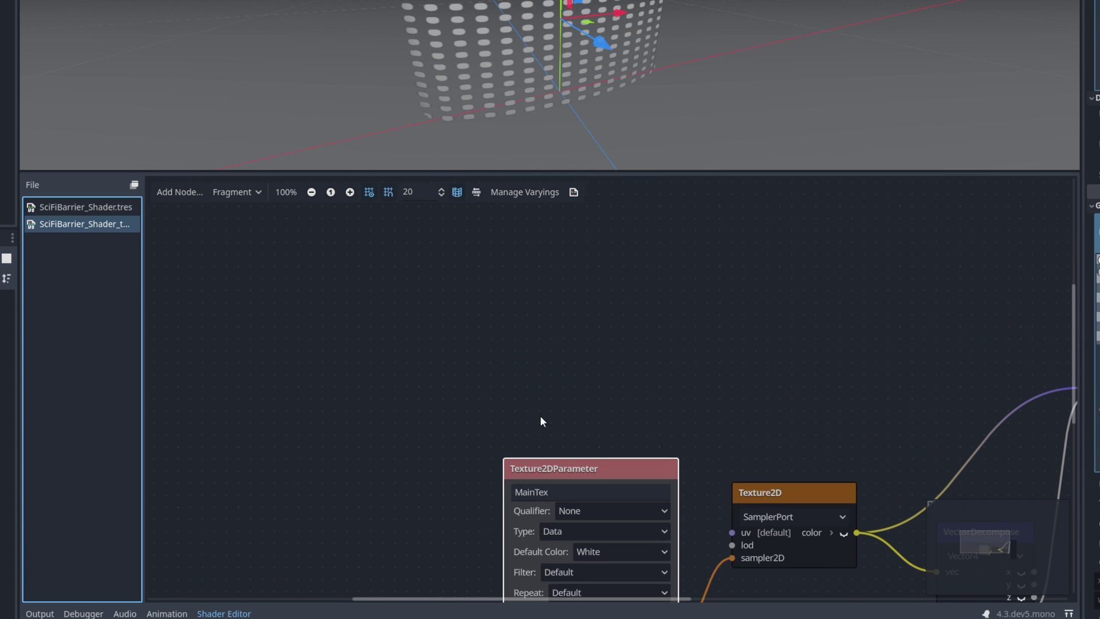
- Add a UVScaling function node to the barrier tutorial shader above the MainTex Texture2DParameter
{"action": "right_click", "coordinate": [548, 347]}
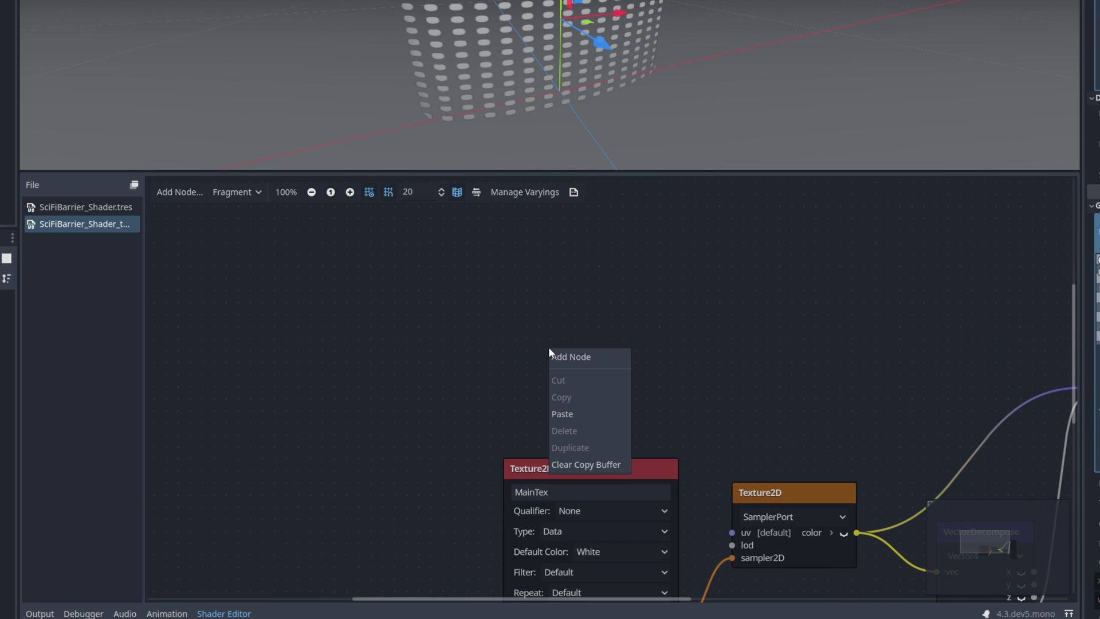
{"action": "left_click", "coordinate": [564, 356]}
{"action": "type", "text": "uv"}
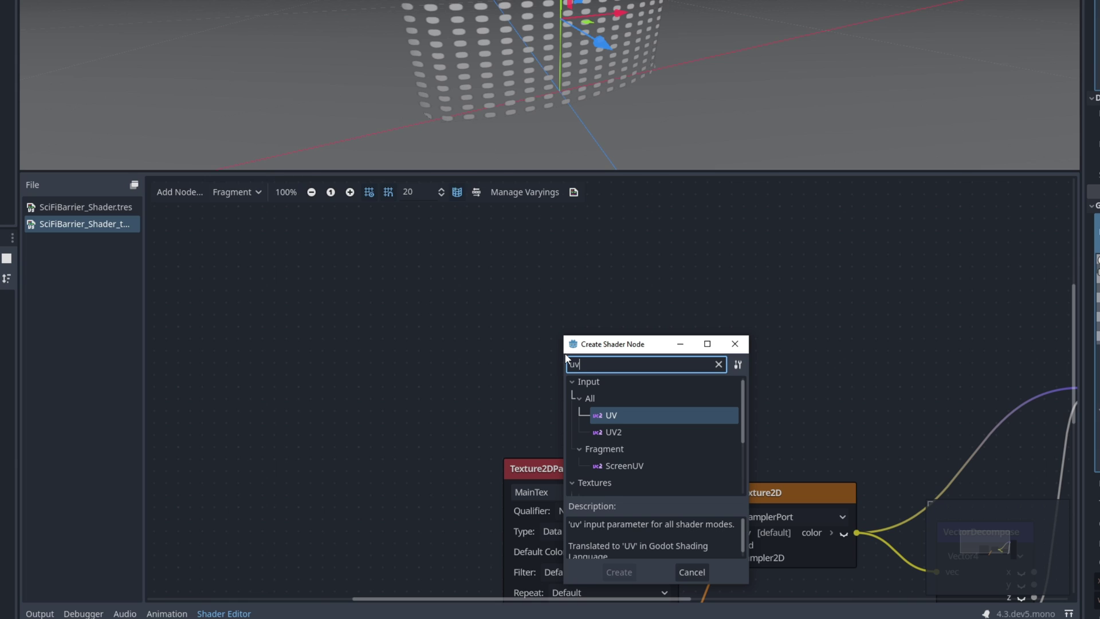
{"action": "scroll", "coordinate": [648, 433], "scroll_direction": "down", "scroll_amount": 4}
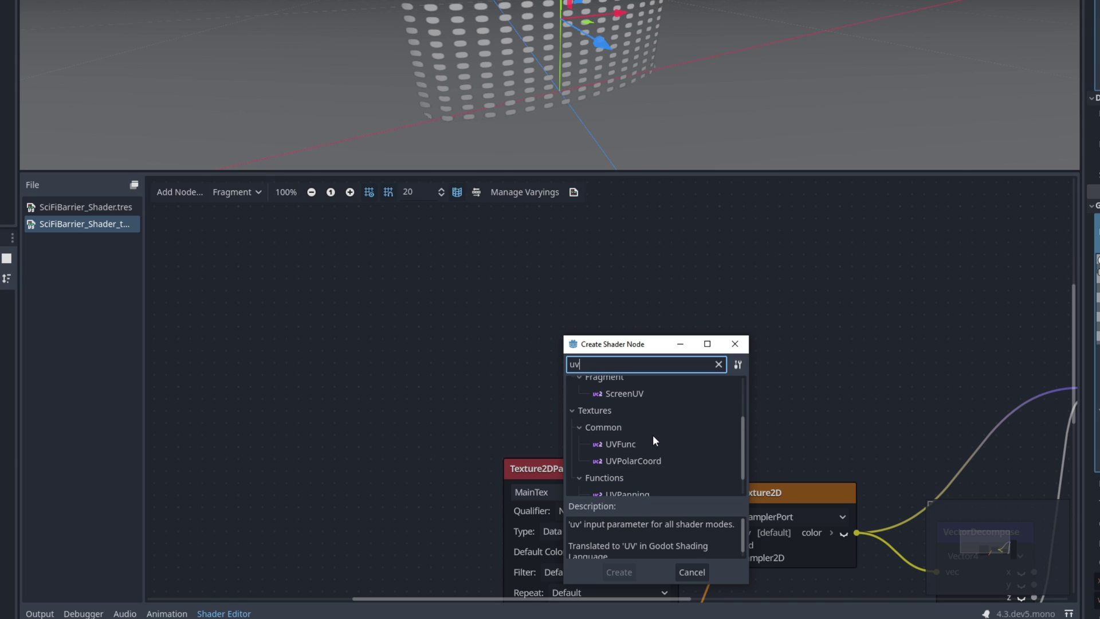
{"action": "left_click", "coordinate": [665, 487]}
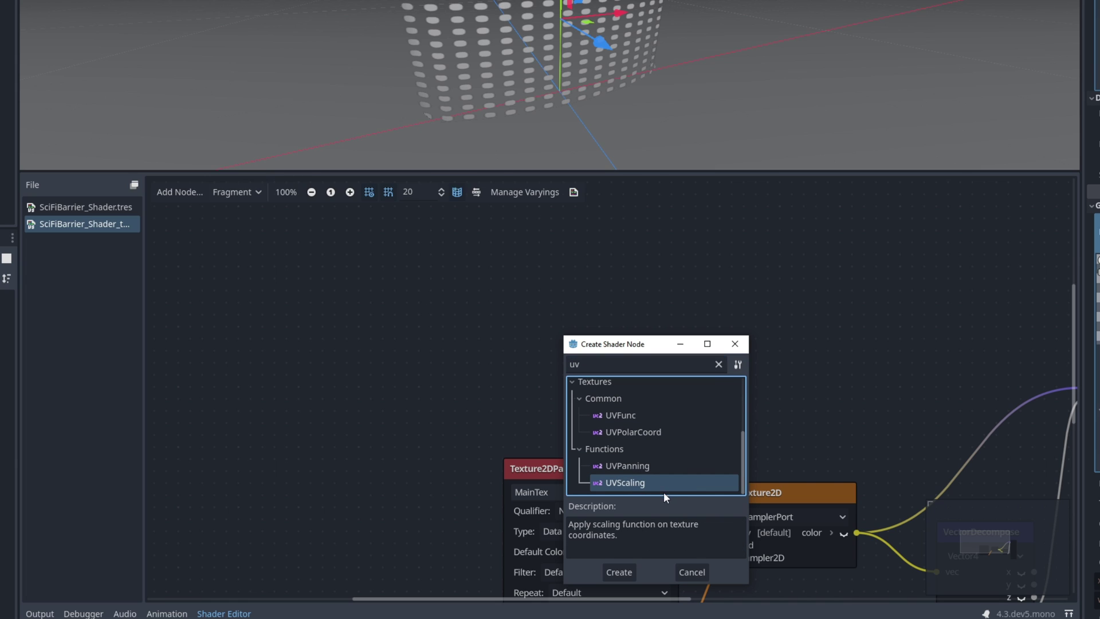
{"action": "double_click", "coordinate": [671, 484]}
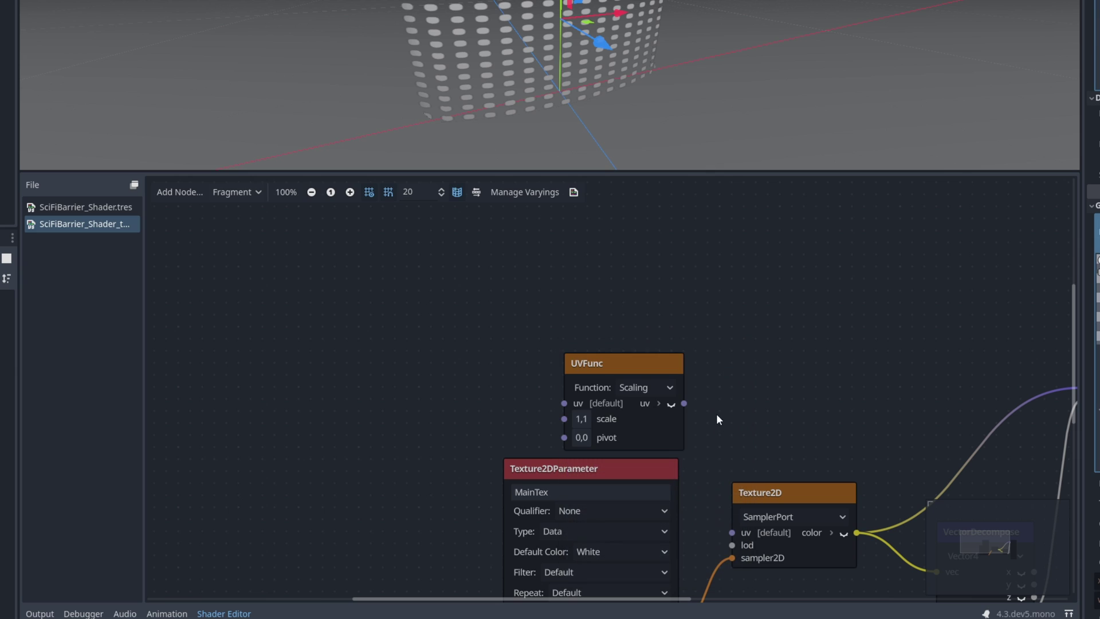
- Move the UVFunc node slightly further above the MainTex parameter and connect its uv output to the Texture2D node's uv input
{"action": "scroll", "coordinate": [716, 413], "scroll_direction": "down", "scroll_amount": 4}
{"action": "left_click_drag", "start_coordinate": [601, 271], "coordinate": [576, 239]}
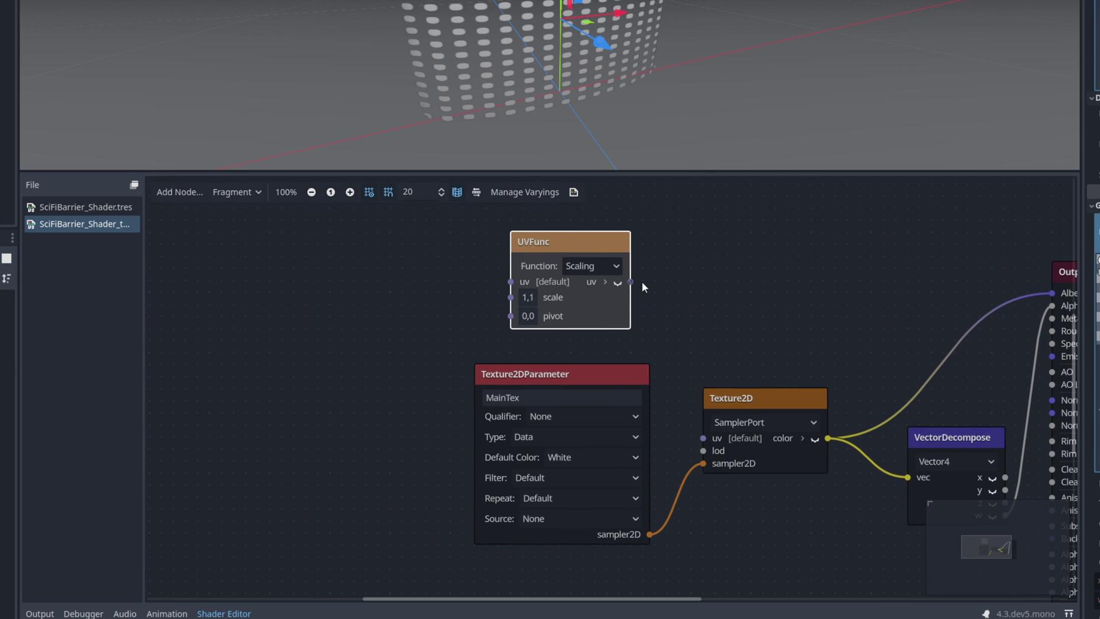
{"action": "left_click_drag", "start_coordinate": [630, 281], "coordinate": [703, 437]}
- Add a Vector2Parameter node in the empty area before the UVFunc node
{"action": "scroll", "coordinate": [718, 325], "scroll_direction": "left", "scroll_amount": 2}
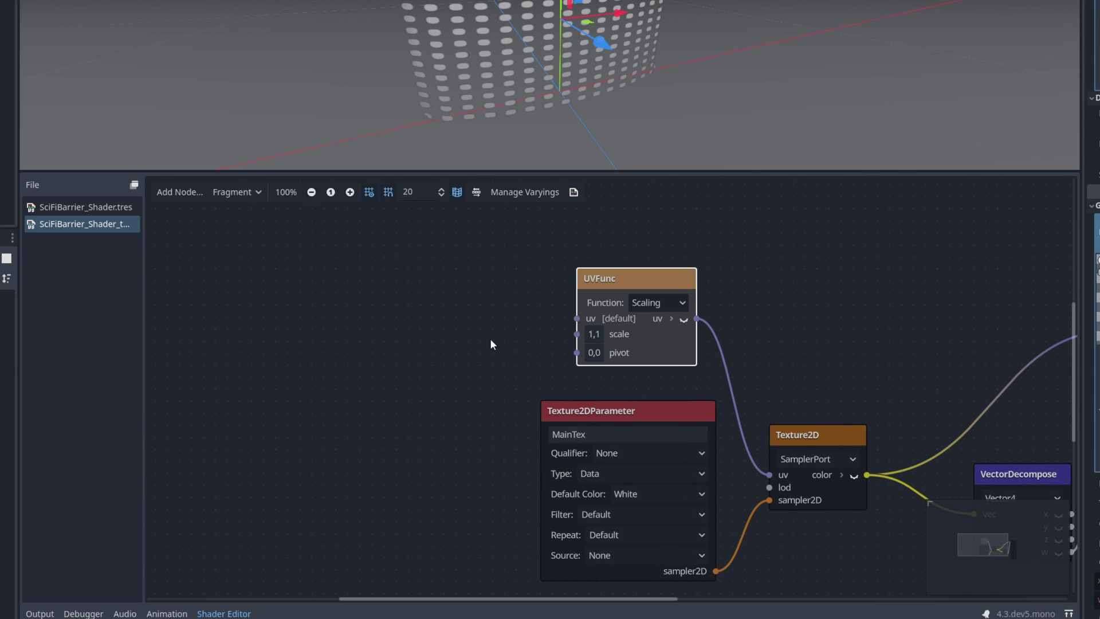
{"action": "middle_click_drag", "start_coordinate": [491, 343], "coordinate": [584, 360]}
{"action": "right_click", "coordinate": [414, 305]}
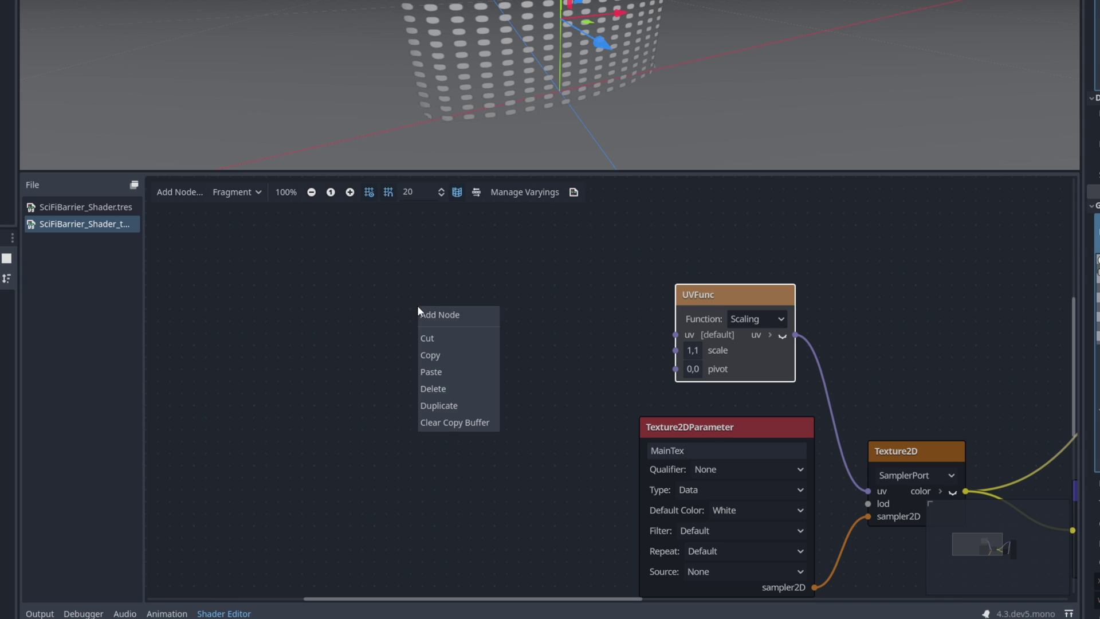
{"action": "left_click", "coordinate": [432, 312]}
{"action": "type", "text": "param"}
{"action": "scroll", "coordinate": [514, 429], "scroll_direction": "down", "scroll_amount": 5}
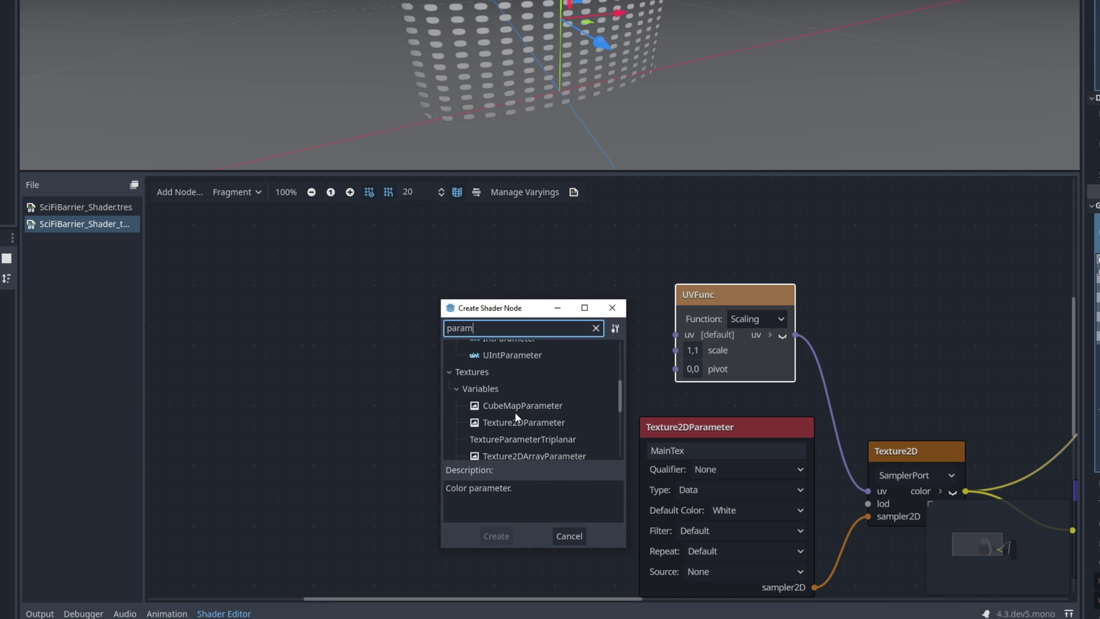
{"action": "left_click", "coordinate": [538, 381]}
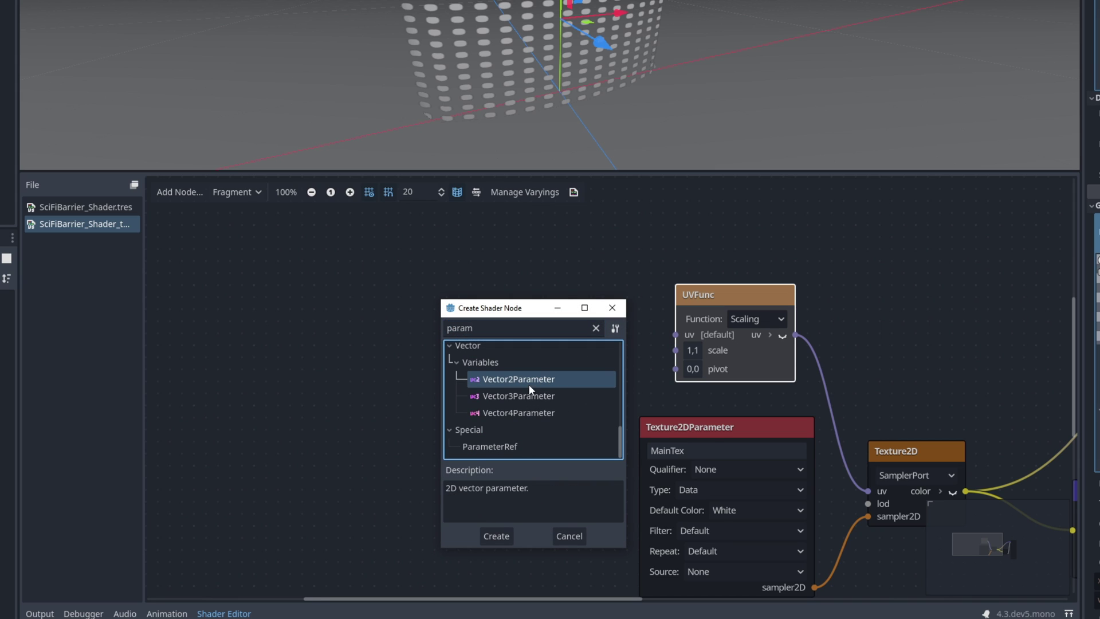
{"action": "double_click", "coordinate": [528, 383]}
- Enable a default value of x 1, y 1 on the Vector2Parameter, connect it to UVFunc's scale, and reposition the node
{"action": "left_click", "coordinate": [554, 390]}
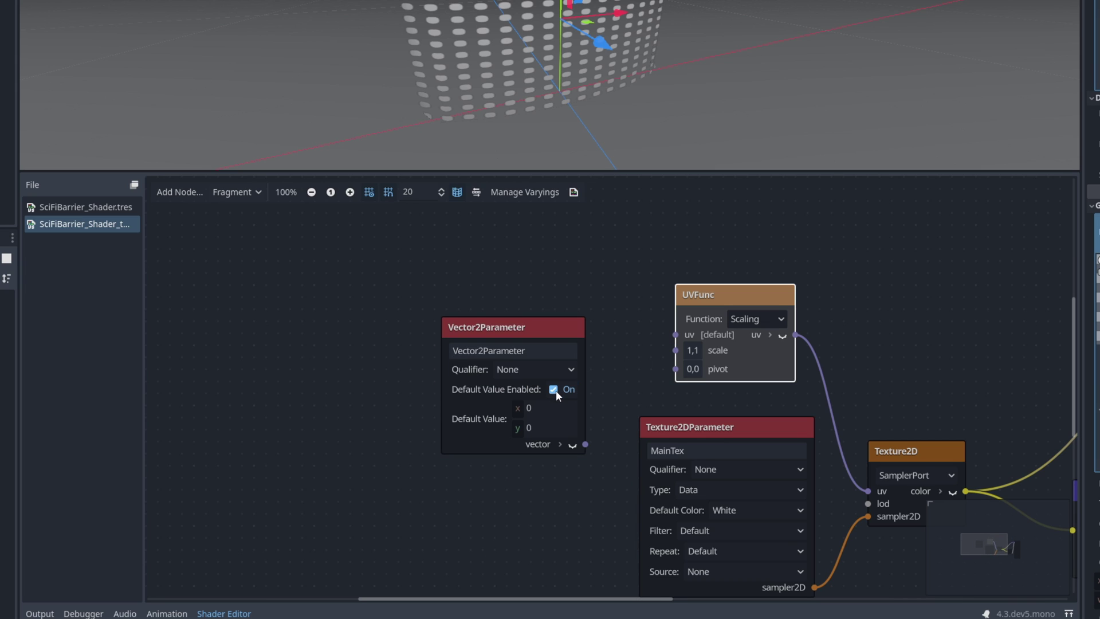
{"action": "left_click", "coordinate": [542, 408]}
{"action": "type", "text": "1"}
{"action": "left_click", "coordinate": [541, 427]}
{"action": "type", "text": "1"}
{"action": "key", "text": "Return"}
{"action": "left_click_drag", "start_coordinate": [585, 445], "coordinate": [675, 350]}
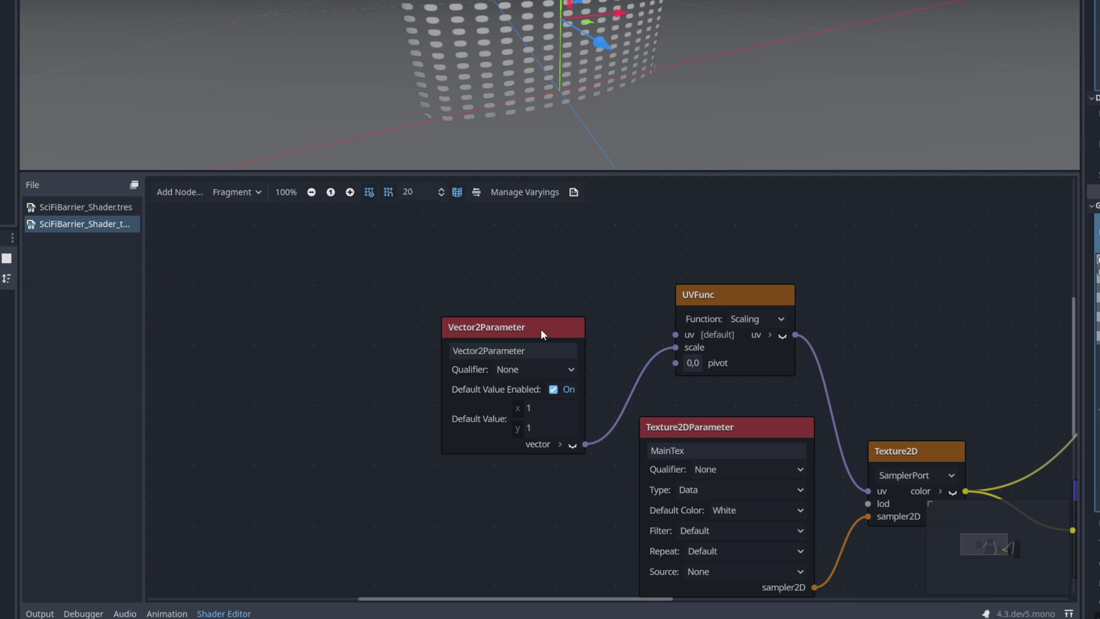
{"action": "left_click_drag", "start_coordinate": [541, 329], "coordinate": [570, 258]}
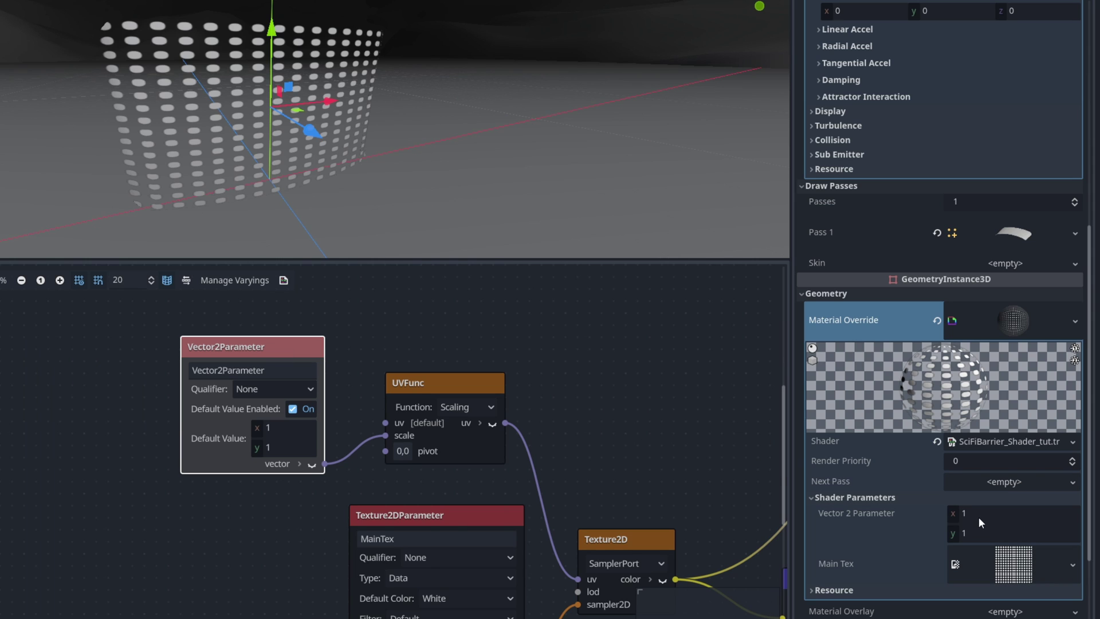
- Set the x value of the material's Vector 2 Parameter shader parameter to 1.6
{"action": "left_click", "coordinate": [968, 514]}
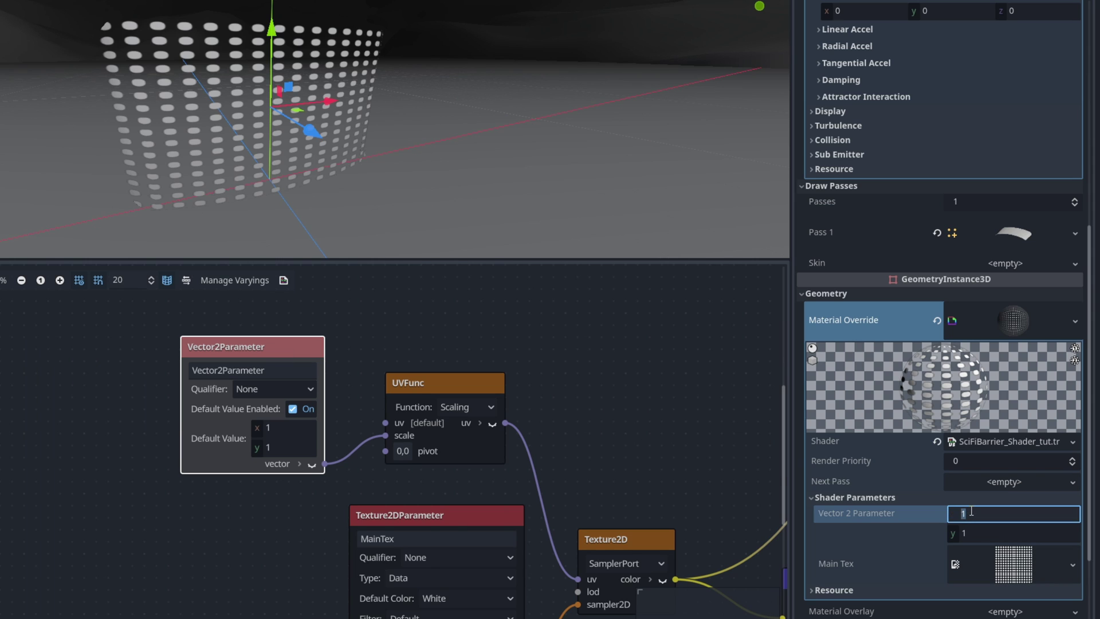
{"action": "type", "text": "1.5"}
{"action": "key", "text": "Return"}
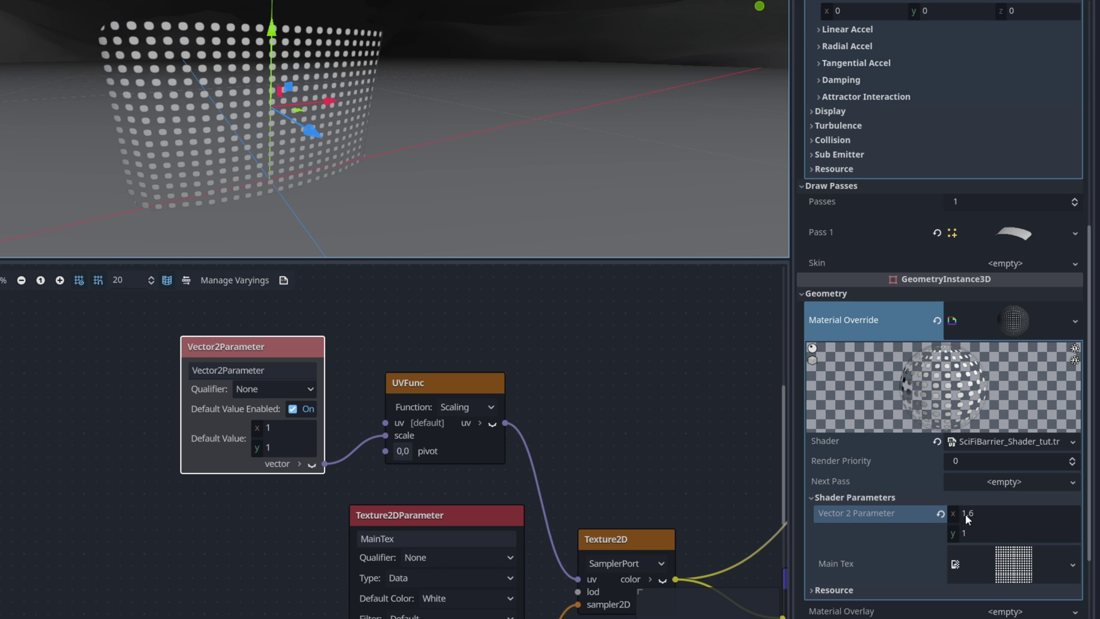
- Try a denser dot pattern by setting the Vector 2 Parameter to x 3.2 and y 2
{"action": "left_click", "coordinate": [981, 510]}
{"action": "type", "text": "3.2"}
{"action": "key", "text": "Tab"}
{"action": "type", "text": "2"}
{"action": "key", "text": "Return"}
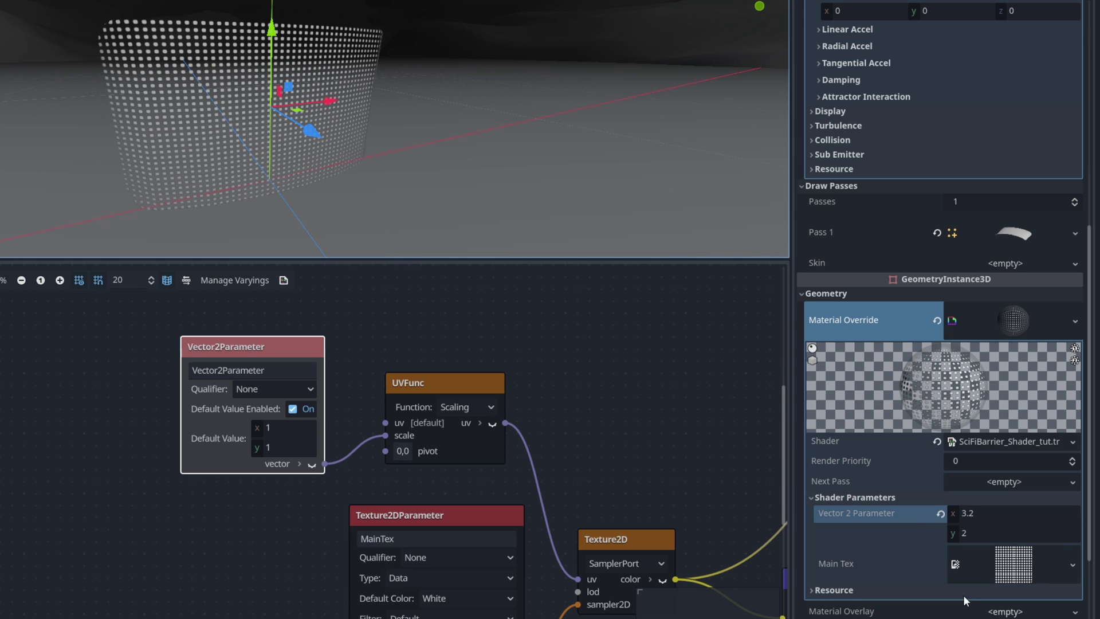
- Try a sparser dot pattern by setting the Vector 2 Parameter to x 0.8 and y 0.5
{"action": "left_click", "coordinate": [992, 513]}
{"action": "type", "text": "0.8"}
{"action": "left_click", "coordinate": [981, 532]}
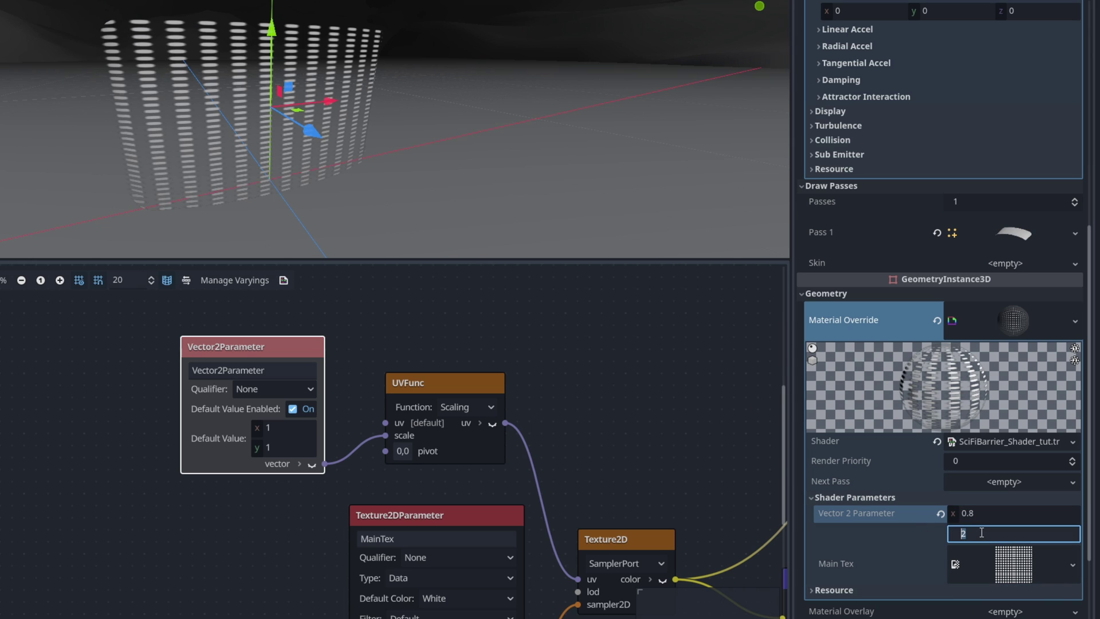
{"action": "type", "text": "0.5"}
{"action": "key", "text": "Return"}
- Set the Vector 2 Parameter shader parameter to x 1.6 and y 1
{"action": "left_click", "coordinate": [988, 513]}
{"action": "type", "text": "1.6"}
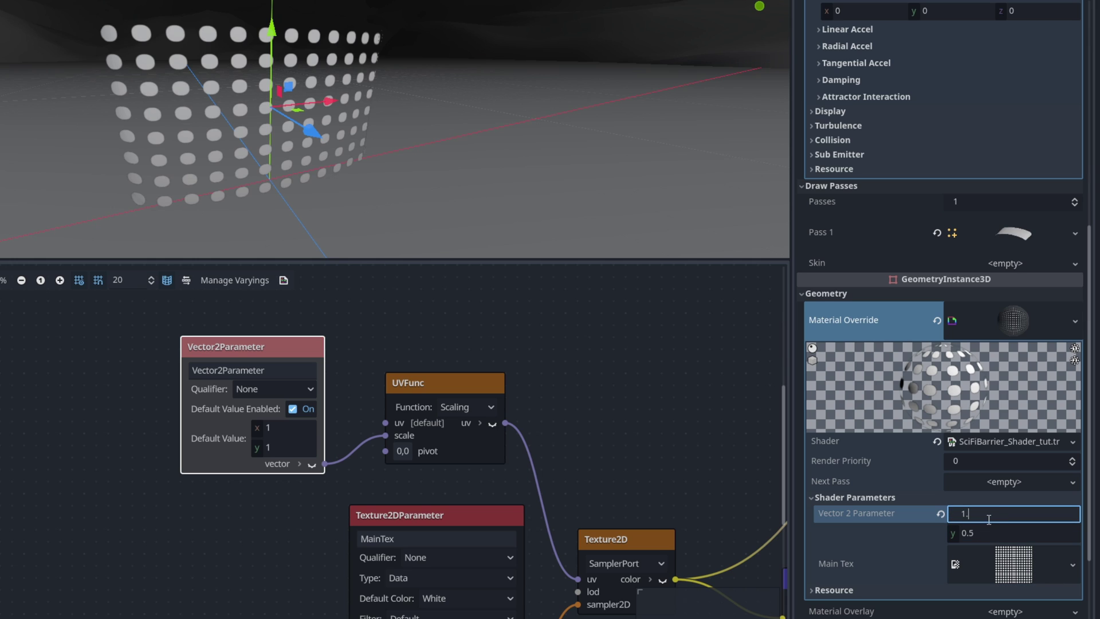
{"action": "left_click", "coordinate": [980, 534]}
{"action": "type", "text": "1"}
{"action": "key", "text": "Return"}
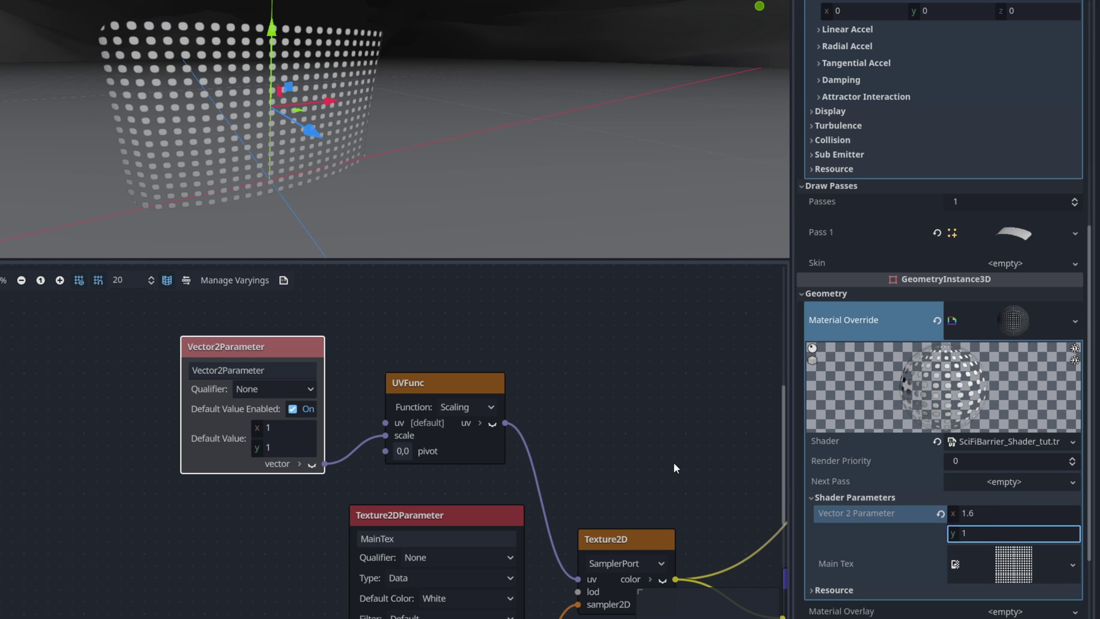
- Move the Vector2Parameter, UVFunc, MainTex and Texture2D nodes together farther away from the VectorDecompose and Output nodes
{"action": "middle_click_drag", "start_coordinate": [535, 443], "coordinate": [339, 430]}
{"action": "scroll", "coordinate": [398, 466], "scroll_direction": "down", "scroll_amount": 5}
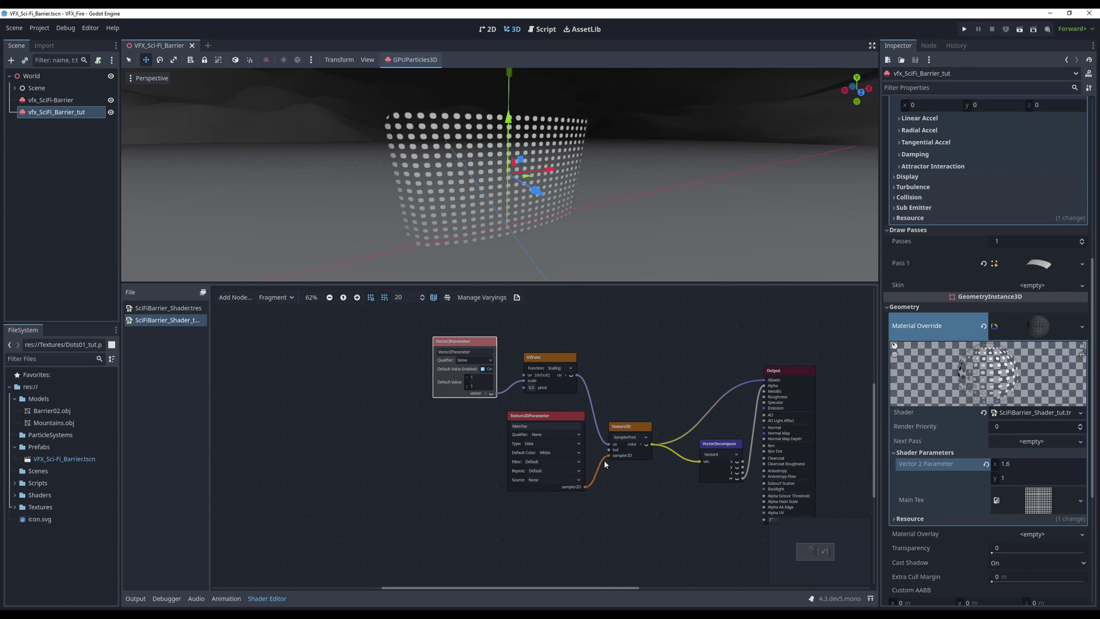
{"action": "left_click_drag", "start_coordinate": [628, 498], "coordinate": [477, 367]}
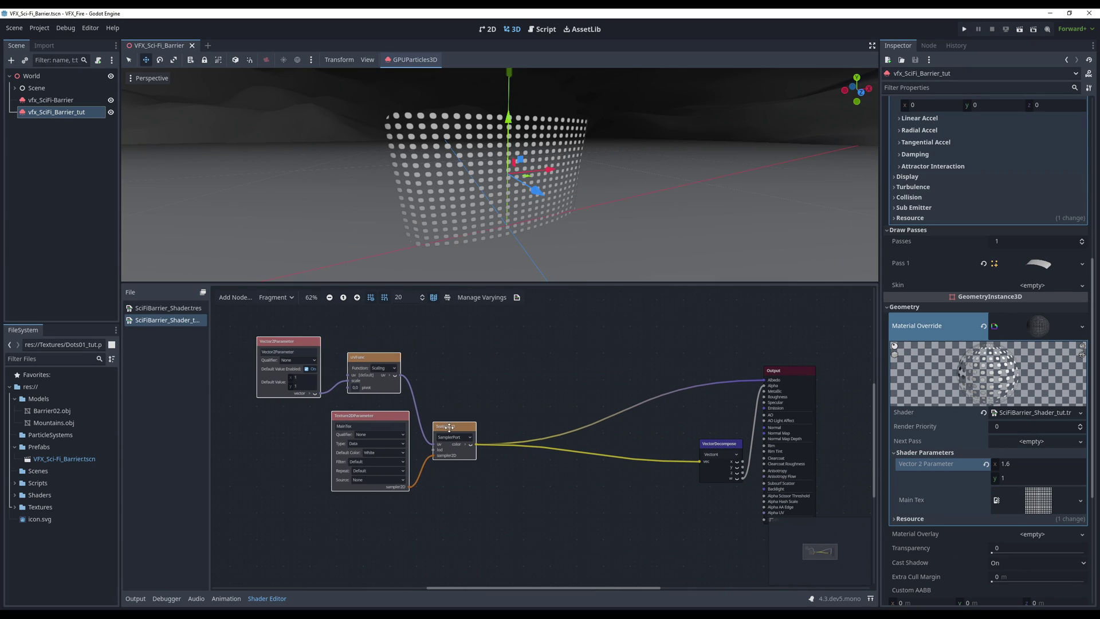
{"action": "left_click_drag", "start_coordinate": [449, 427], "coordinate": [428, 427]}
- Add a second Texture2DParameter node below the MainTex nodes and name it Noise
{"action": "middle_click_drag", "start_coordinate": [400, 537], "coordinate": [543, 418]}
{"action": "left_click", "coordinate": [449, 462]}
{"action": "scroll", "coordinate": [448, 462], "scroll_direction": "up", "scroll_amount": 1}
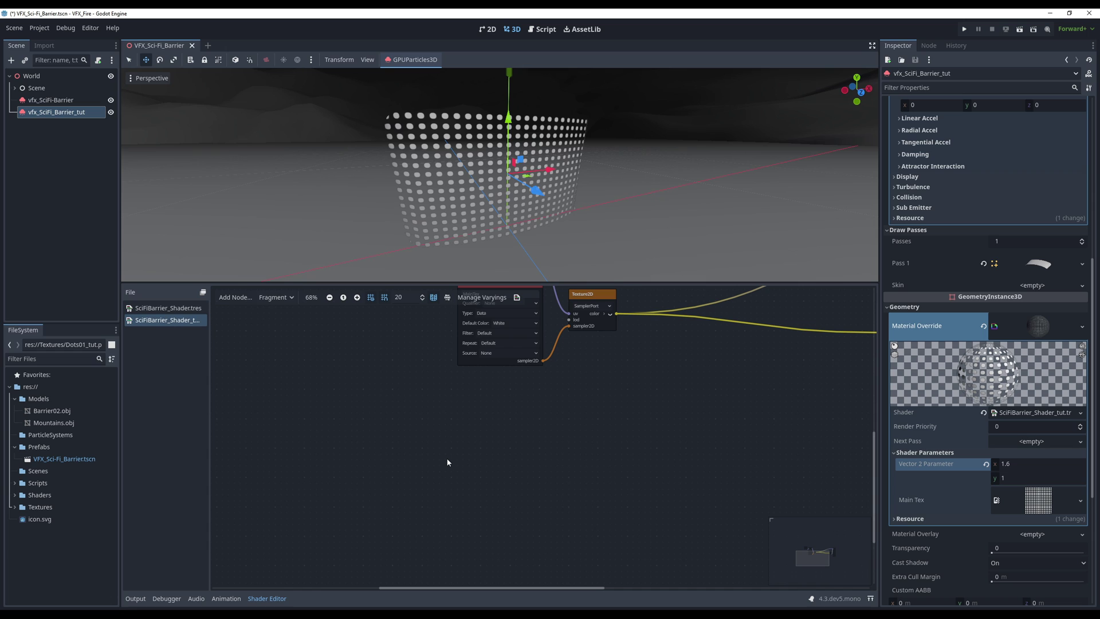
{"action": "right_click", "coordinate": [447, 461]}
{"action": "left_click", "coordinate": [460, 461]}
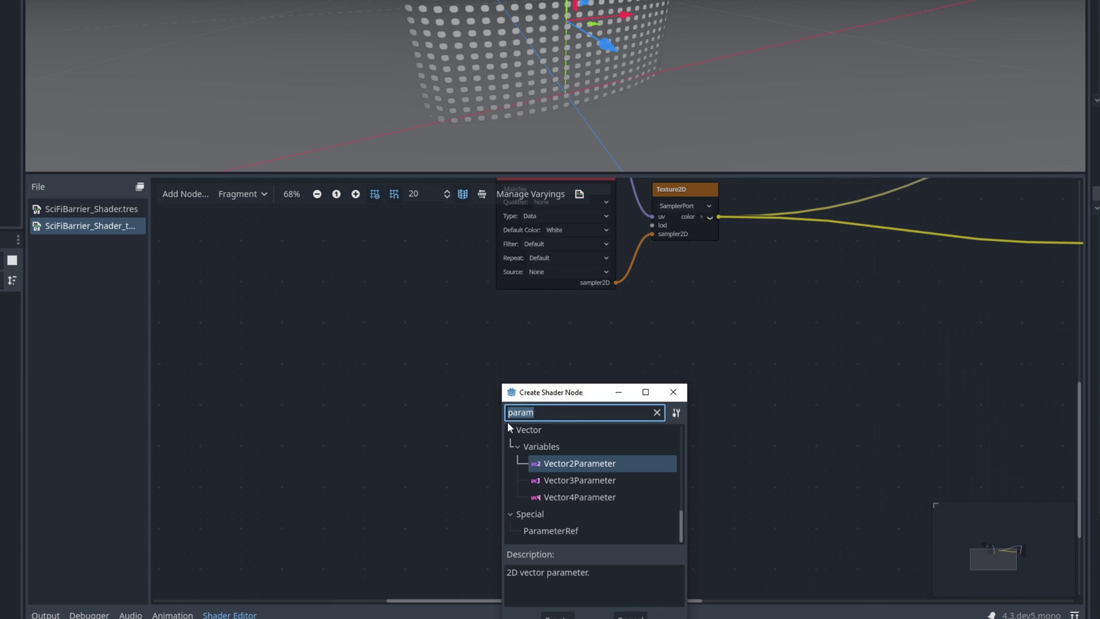
{"action": "type", "text": "texture"}
{"action": "left_click", "coordinate": [589, 483]}
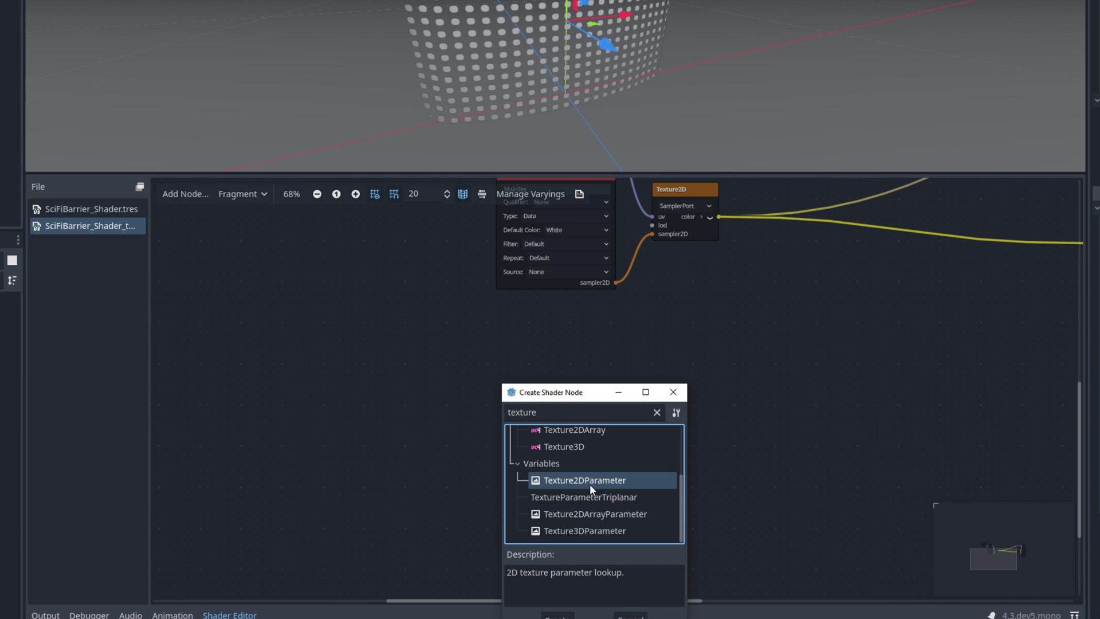
{"action": "double_click", "coordinate": [589, 484]}
{"action": "scroll", "coordinate": [547, 446], "scroll_direction": "up", "scroll_amount": 1, "text": "ctrl"}
{"action": "type", "text": "Noise"}
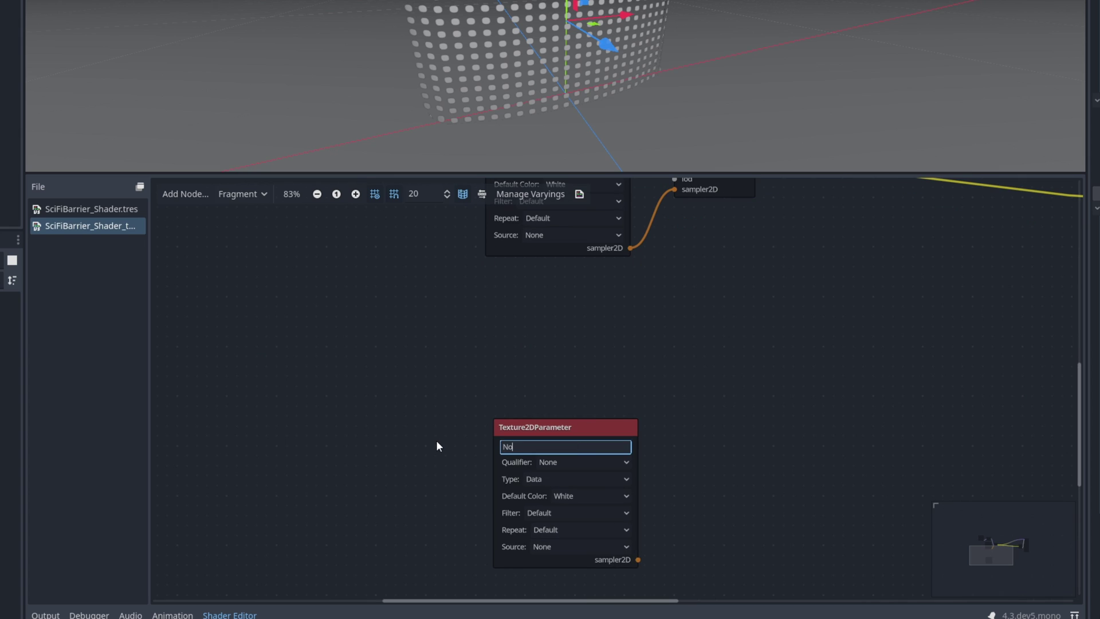
{"action": "key", "text": "Return"}
- Reposition the Noise parameter node and create a Texture2D node fed by its sampler2D output
{"action": "left_click_drag", "start_coordinate": [525, 425], "coordinate": [357, 402]}
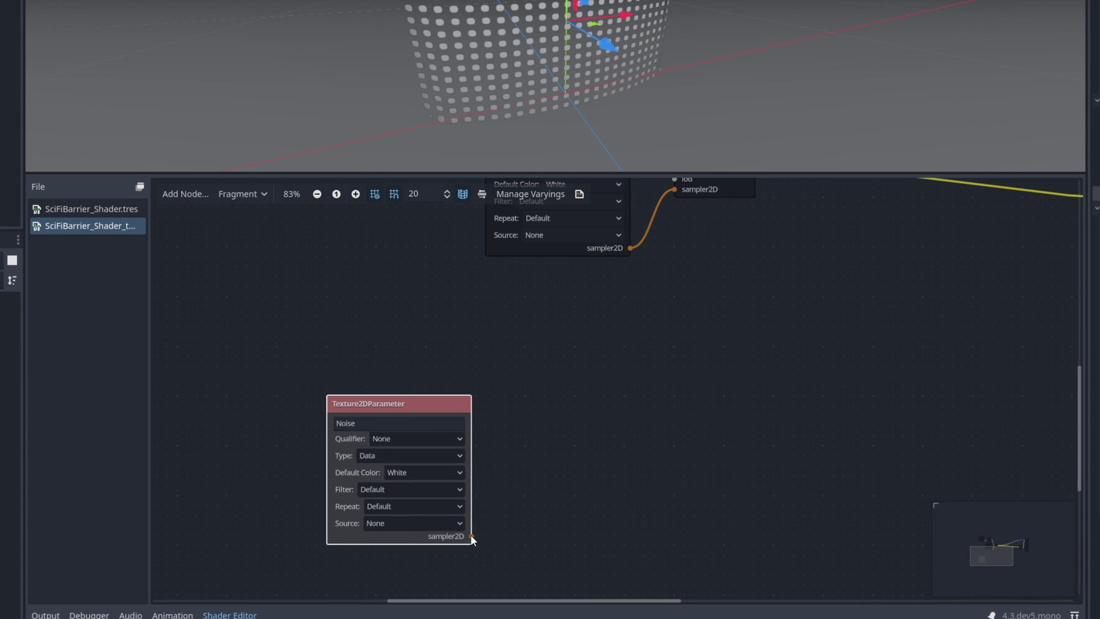
{"action": "left_click_drag", "start_coordinate": [470, 534], "coordinate": [519, 468]}
{"action": "double_click", "coordinate": [586, 465]}
- Quick-load Textures/Noise01.png as the texture of the Texture2D node connected to Noise
{"action": "scroll", "coordinate": [589, 433], "scroll_direction": "up", "scroll_amount": 1, "text": "ctrl"}
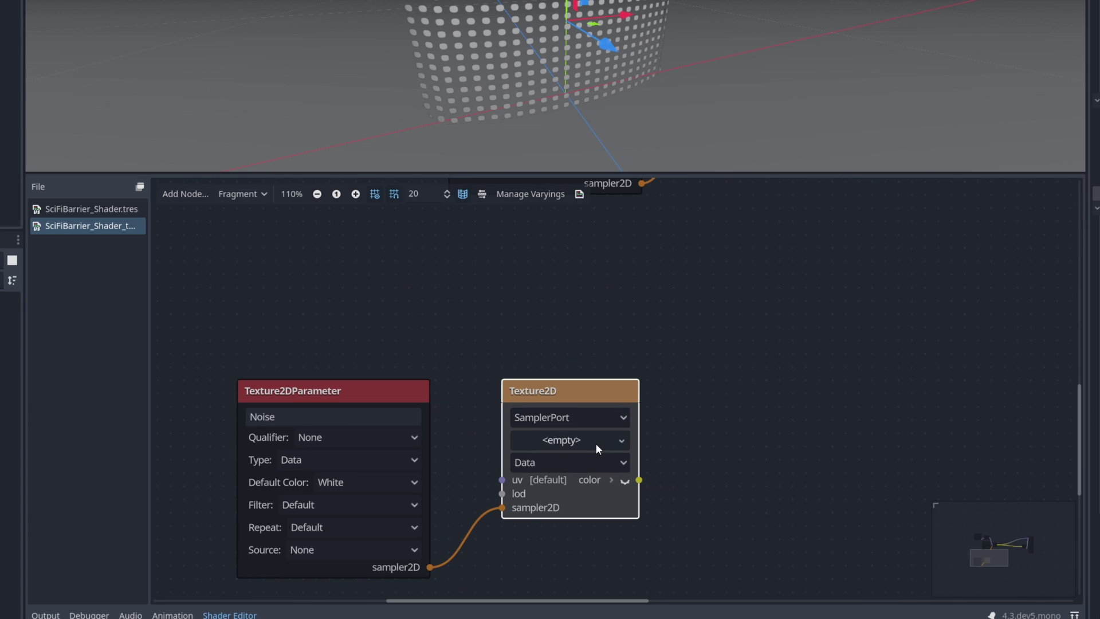
{"action": "left_click", "coordinate": [595, 443]}
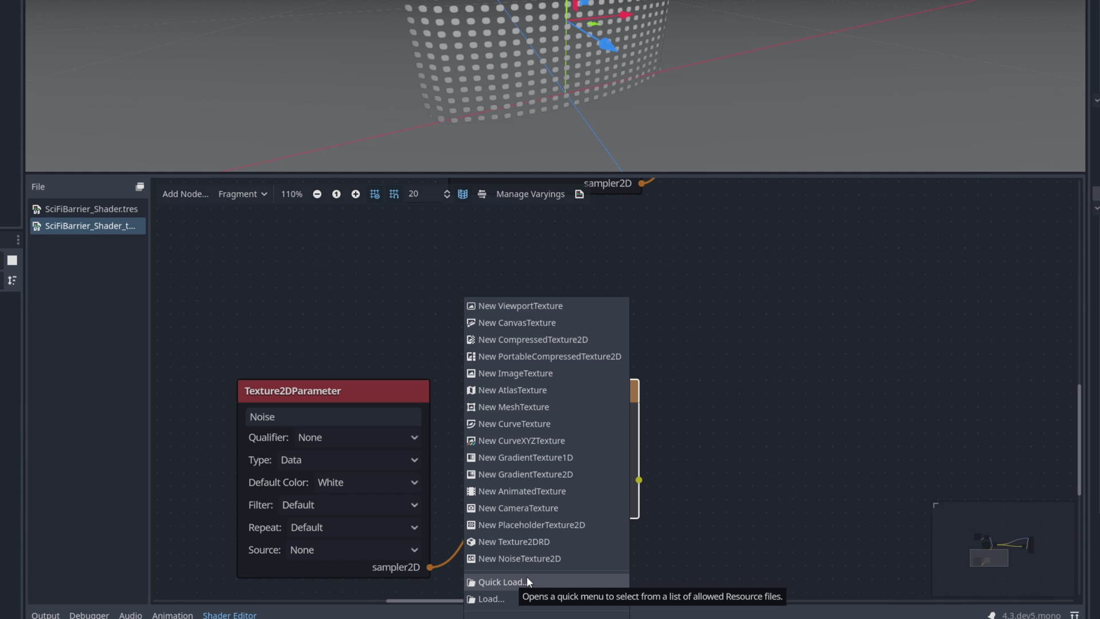
{"action": "left_click", "coordinate": [510, 535]}
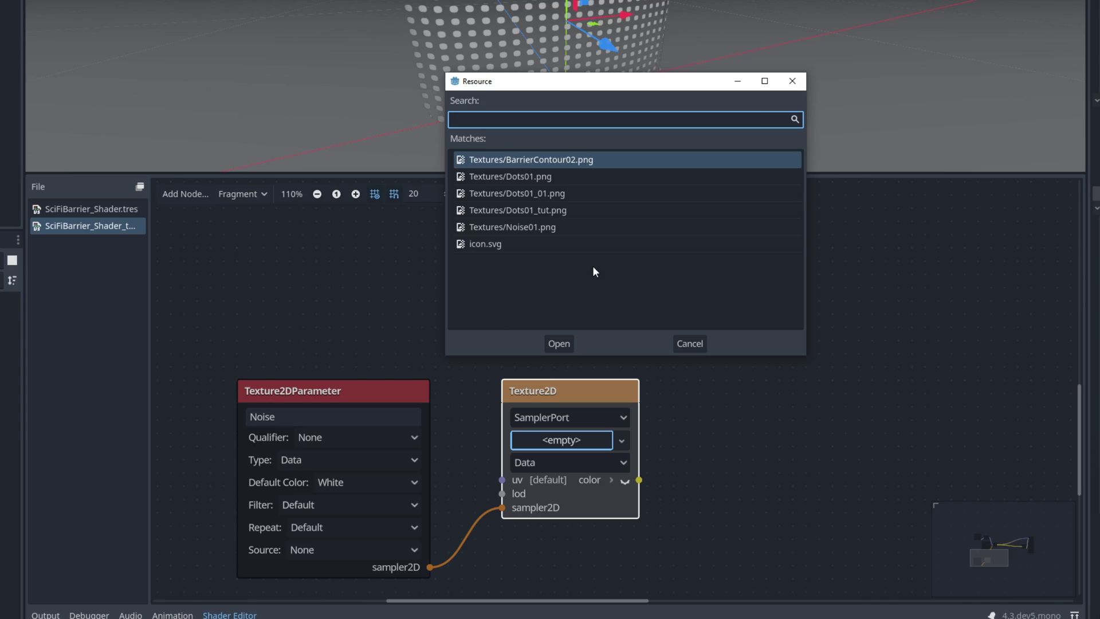
{"action": "double_click", "coordinate": [532, 227]}
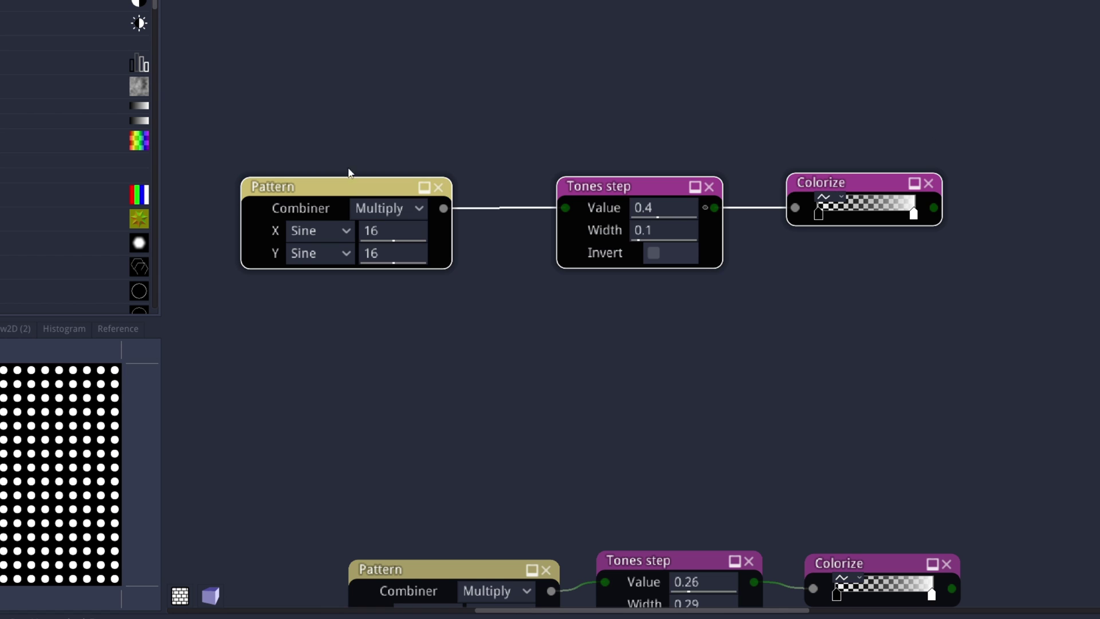
- Switch to Material Maker and add an FBM Noise node in an empty area of the graph
{"action": "right_click", "coordinate": [355, 203]}
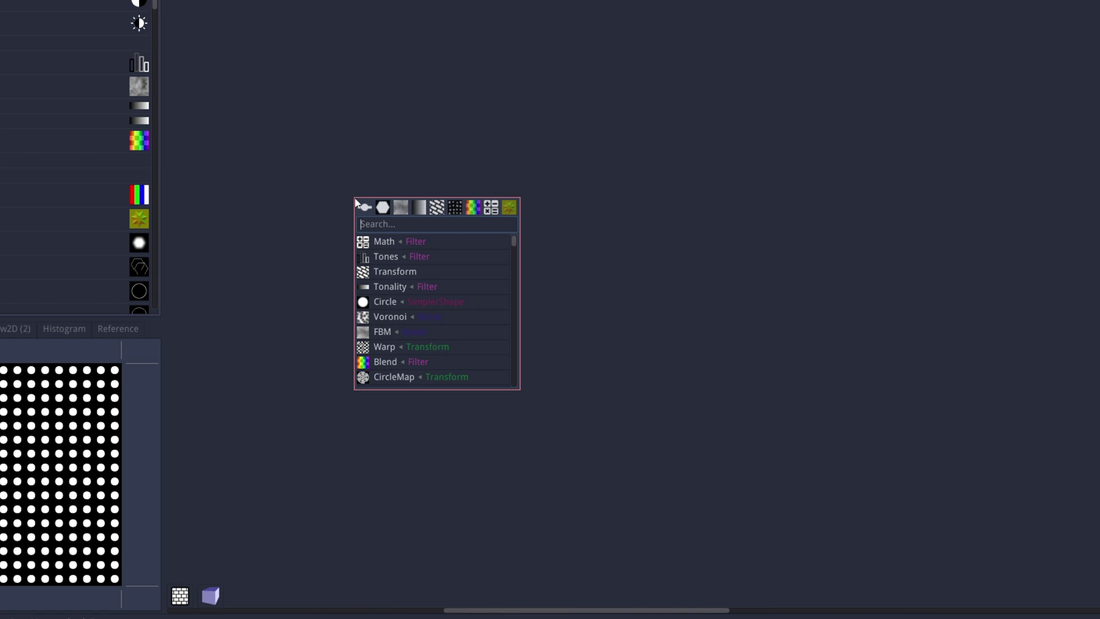
{"action": "type", "text": "noise"}
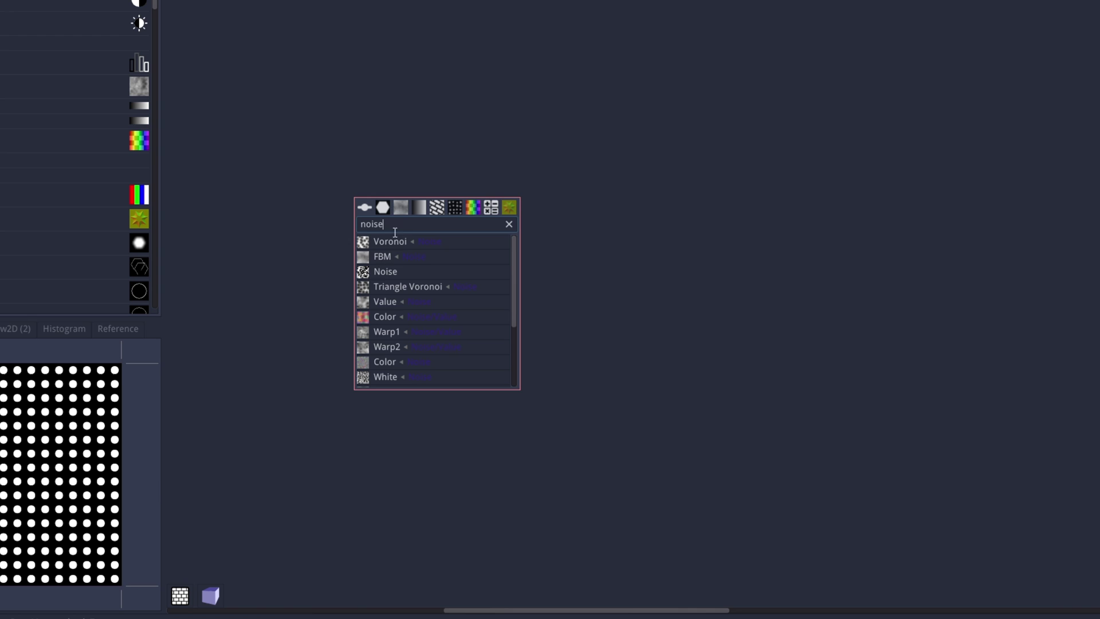
{"action": "left_click", "coordinate": [377, 256]}
{"action": "left_click_drag", "start_coordinate": [443, 213], "coordinate": [359, 231]}
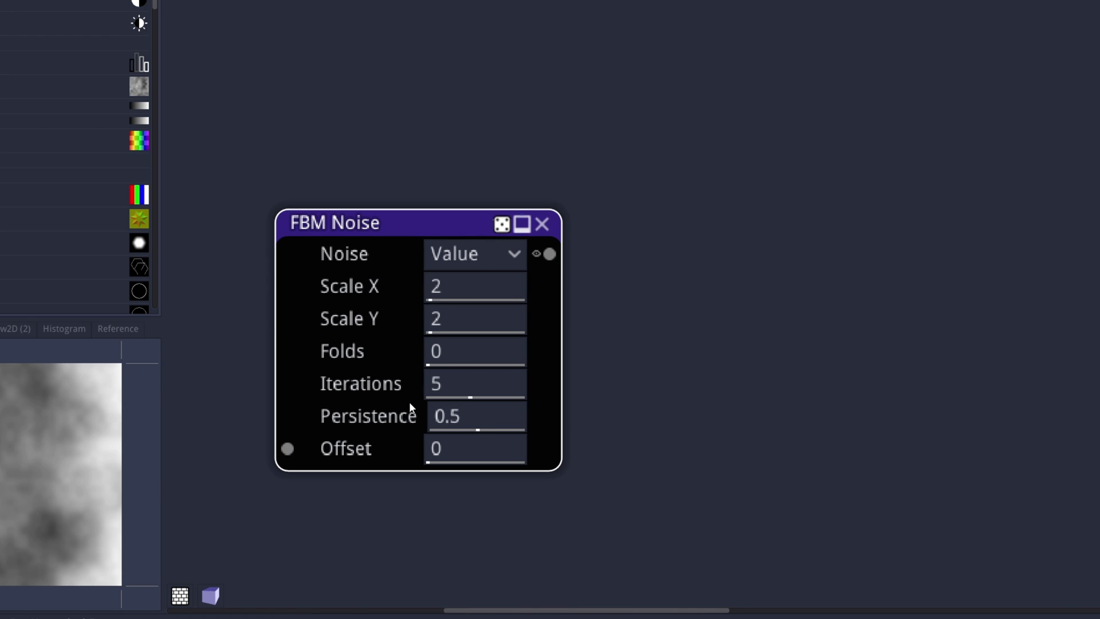
- Set both Scale X and Scale Y of the FBM Noise node to 8
{"action": "left_click", "coordinate": [470, 289]}
{"action": "double_click", "coordinate": [470, 290]}
{"action": "type", "text": "8"}
{"action": "left_click", "coordinate": [454, 314]}
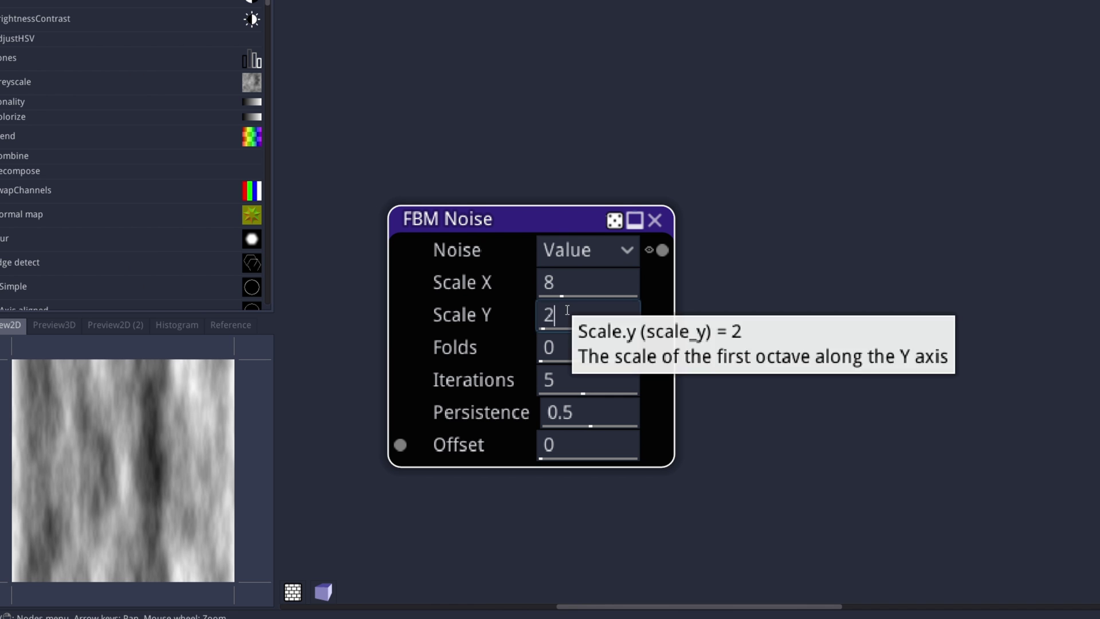
{"action": "double_click", "coordinate": [567, 312]}
{"action": "type", "text": "8"}
{"action": "key", "text": "Return"}
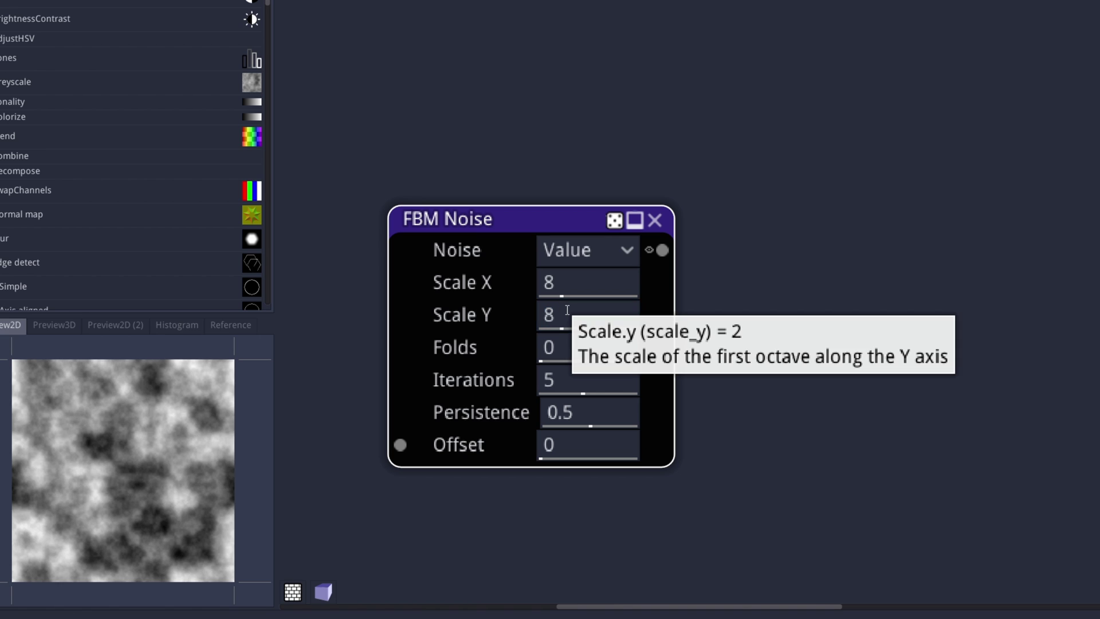
- Create a Tones node fed by the FBM Noise output, raise its output black level, and open the 2D preview's context menu
{"action": "left_click_drag", "start_coordinate": [576, 232], "coordinate": [518, 216]}
{"action": "left_click_drag", "start_coordinate": [632, 249], "coordinate": [724, 202]}
{"action": "type", "text": "ton"}
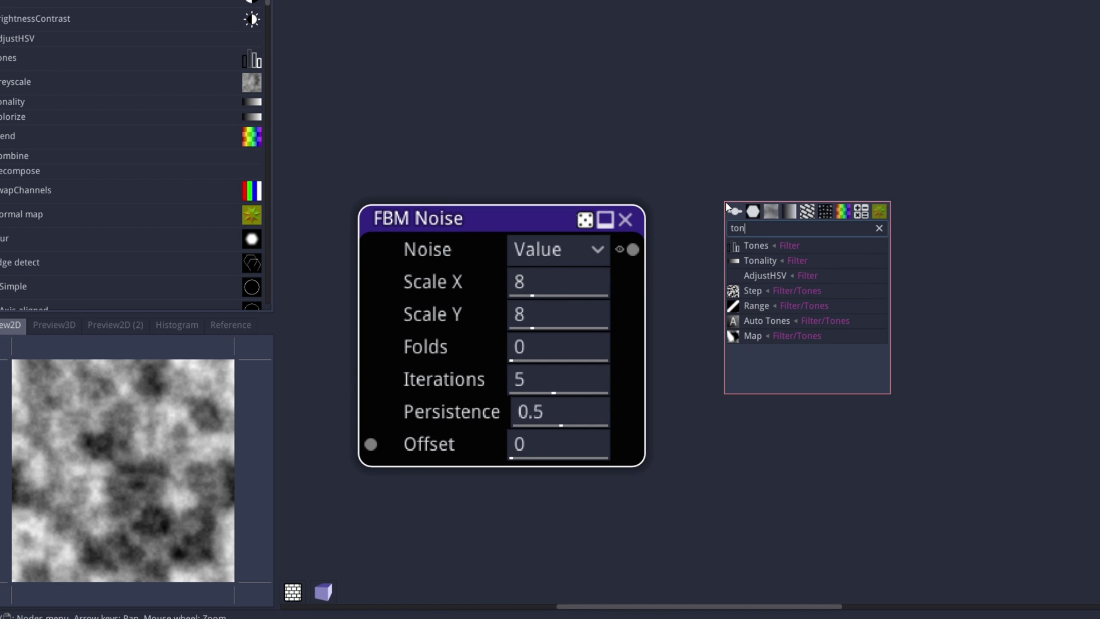
{"action": "left_click", "coordinate": [788, 246]}
{"action": "left_click_drag", "start_coordinate": [774, 327], "coordinate": [872, 402]}
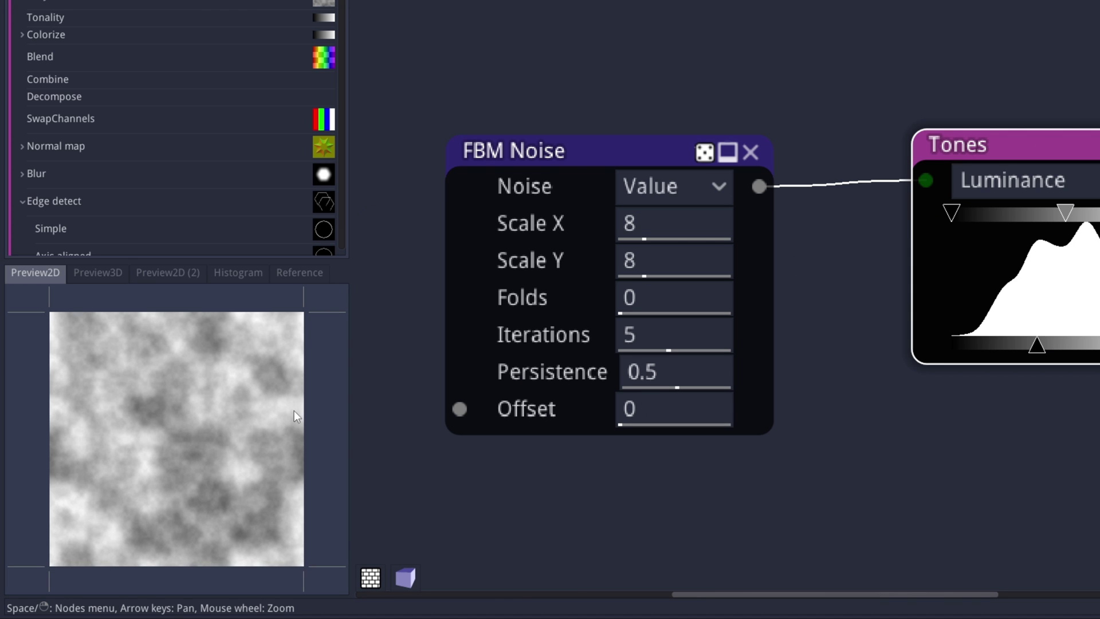
{"action": "right_click", "coordinate": [206, 443]}
{"action": "mouse_move", "coordinate": [320, 465]}
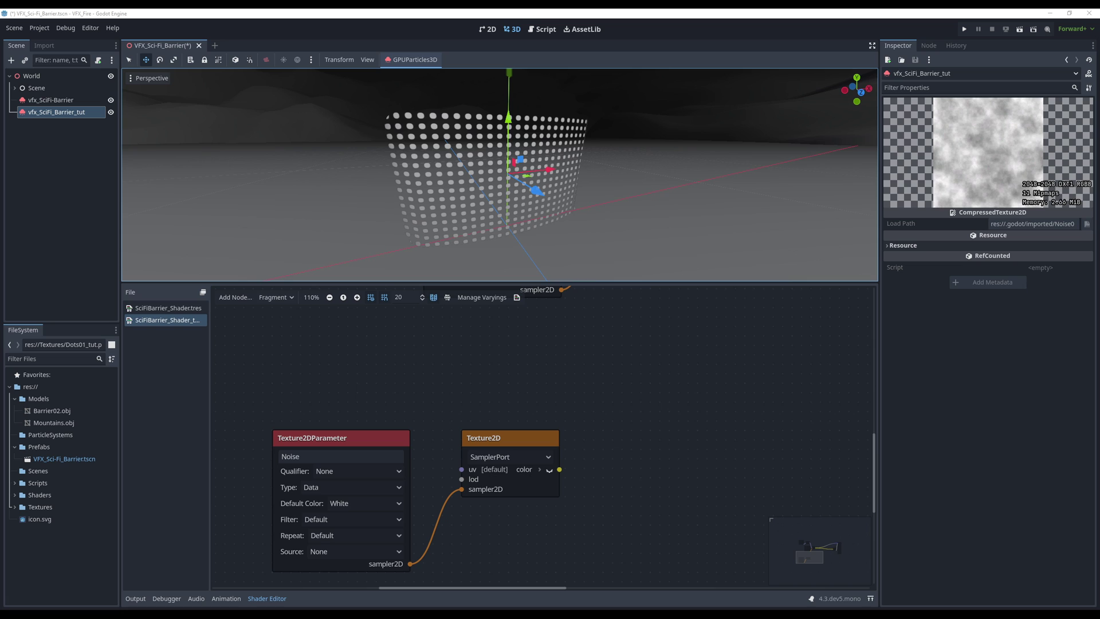
- Switch to Godot and create a Vector4 Multiply node fed by the color output of the noise Texture2D node
{"action": "middle_click_drag", "start_coordinate": [710, 407], "coordinate": [561, 497]}
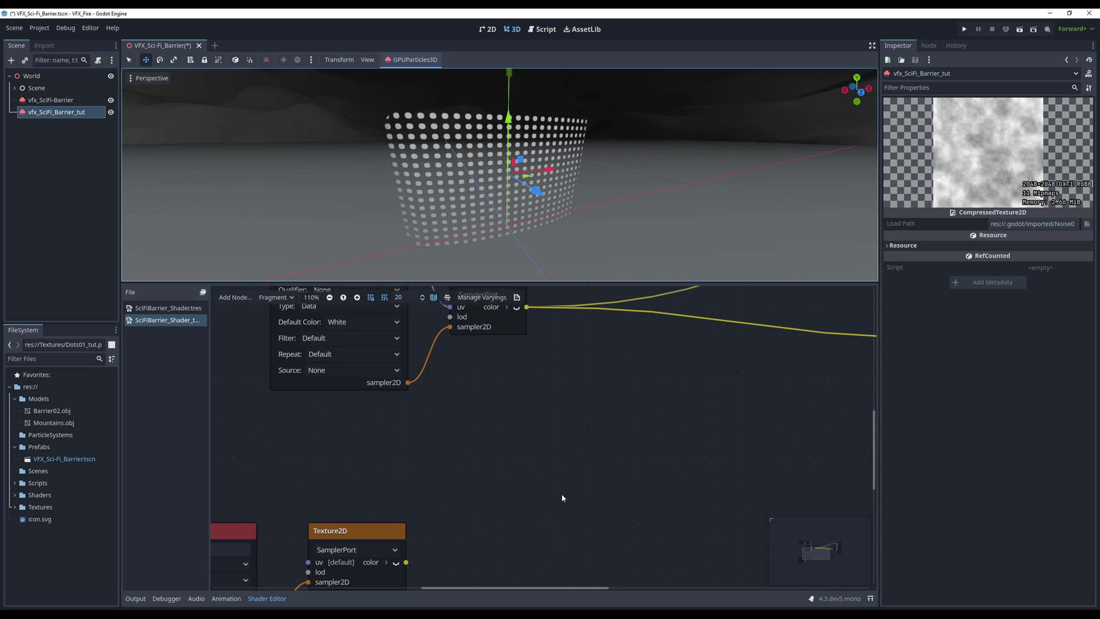
{"action": "scroll", "coordinate": [562, 496], "scroll_direction": "down", "scroll_amount": 2}
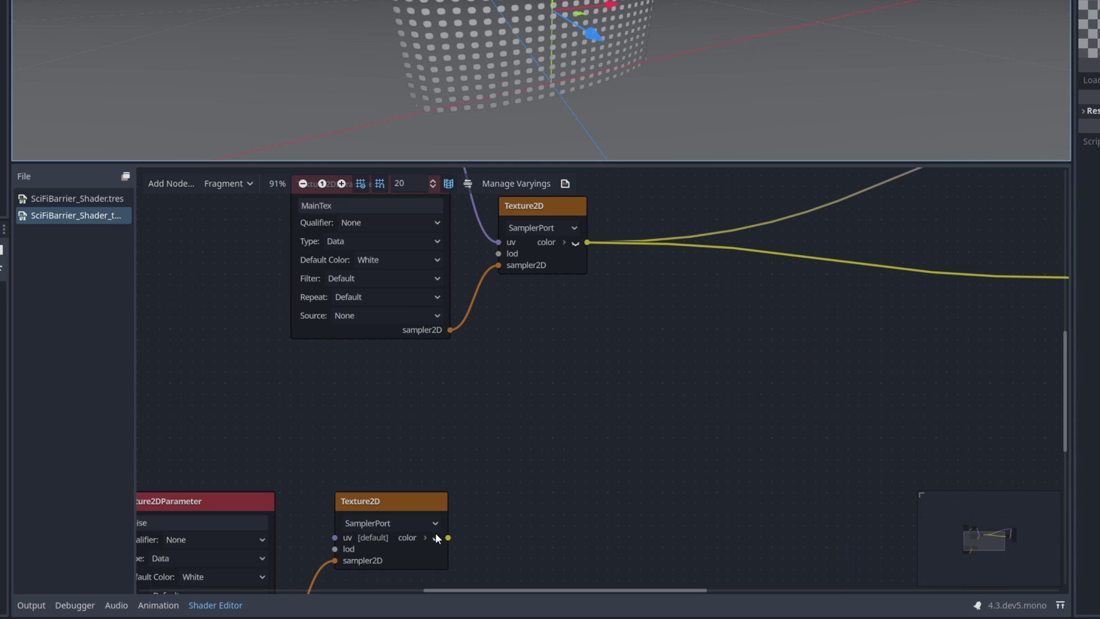
{"action": "left_click_drag", "start_coordinate": [447, 538], "coordinate": [662, 324]}
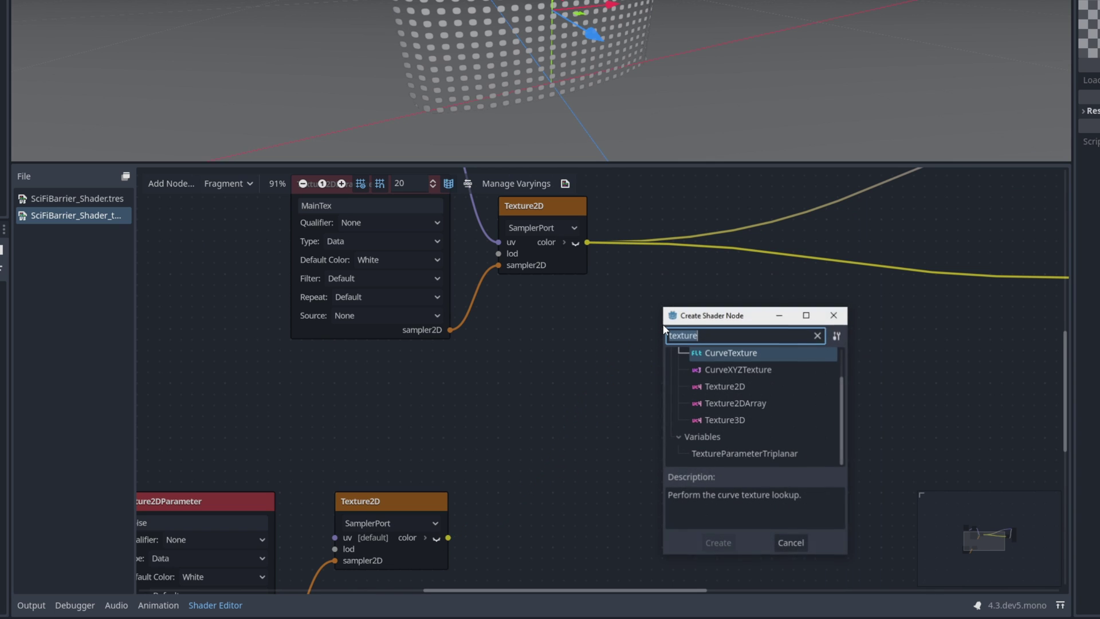
{"action": "type", "text": "mul"}
{"action": "scroll", "coordinate": [764, 443], "scroll_direction": "down", "scroll_amount": 5}
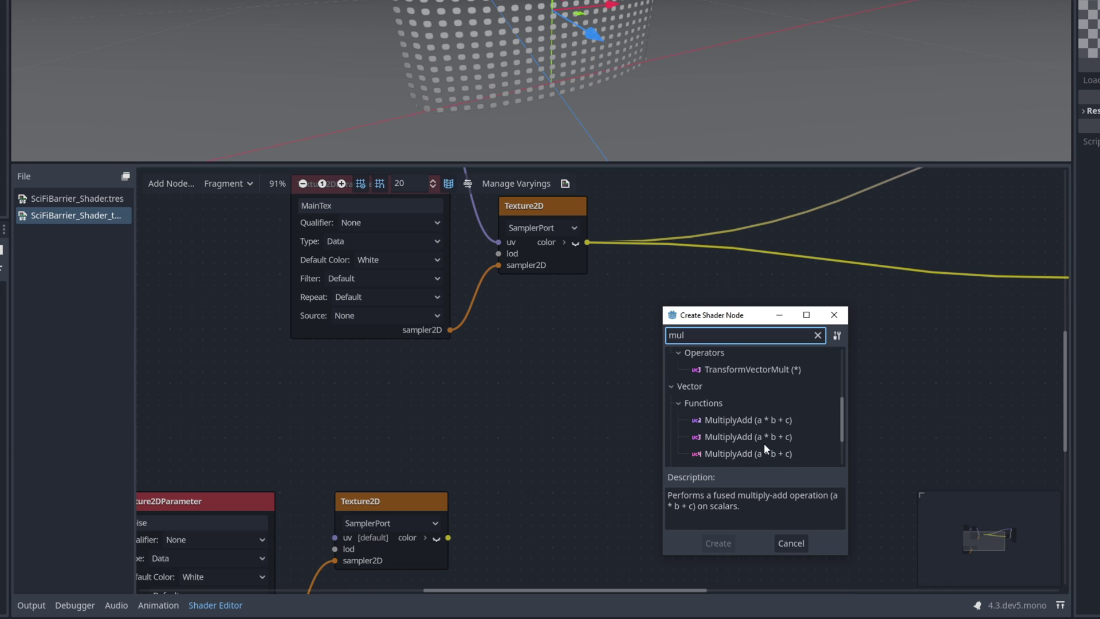
{"action": "left_click", "coordinate": [737, 454]}
{"action": "double_click", "coordinate": [738, 455]}
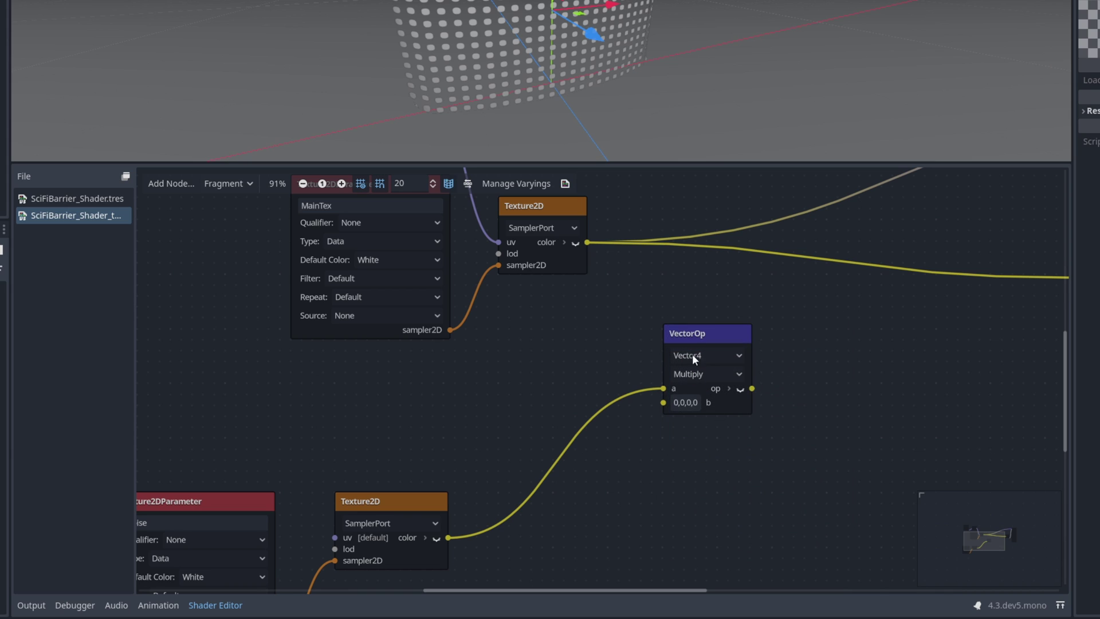
- Reposition the Multiply node and connect the MainTex texture's color to input a and the noise texture's color to input b
{"action": "left_click_drag", "start_coordinate": [697, 331], "coordinate": [706, 290]}
{"action": "left_click_drag", "start_coordinate": [587, 242], "coordinate": [676, 347]}
{"action": "left_click_drag", "start_coordinate": [448, 538], "coordinate": [675, 363]}
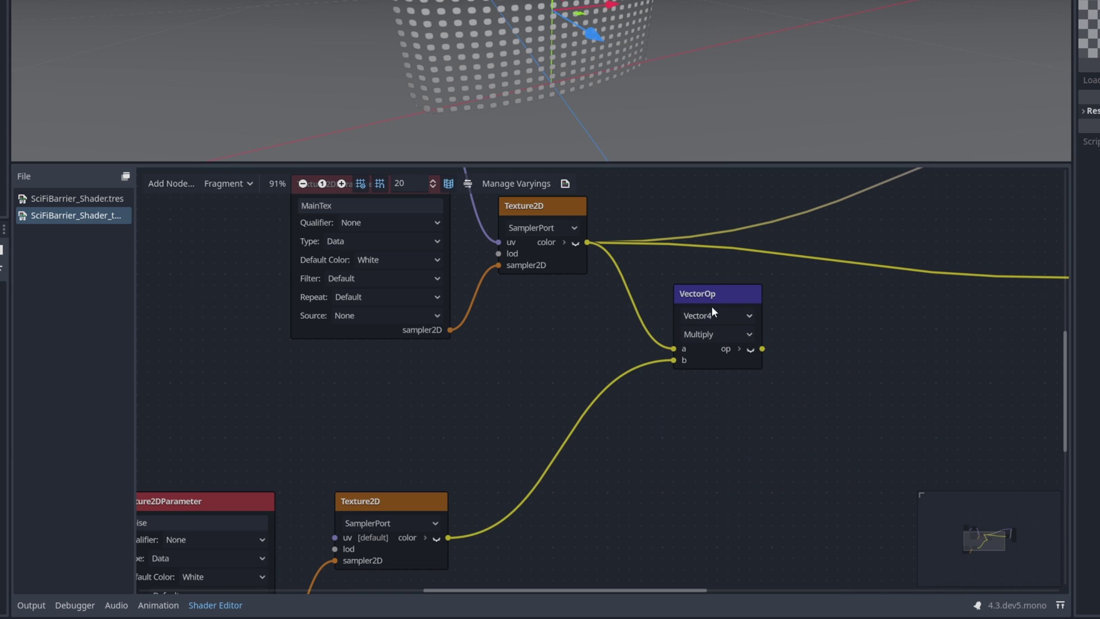
- Connect the Multiply node's output to both the Output node's Albedo and the VectorDecompose vec input, and reposition the Multiply node
{"action": "middle_click_drag", "start_coordinate": [780, 301], "coordinate": [539, 501]}
{"action": "scroll", "coordinate": [538, 504], "scroll_direction": "down", "scroll_amount": 1}
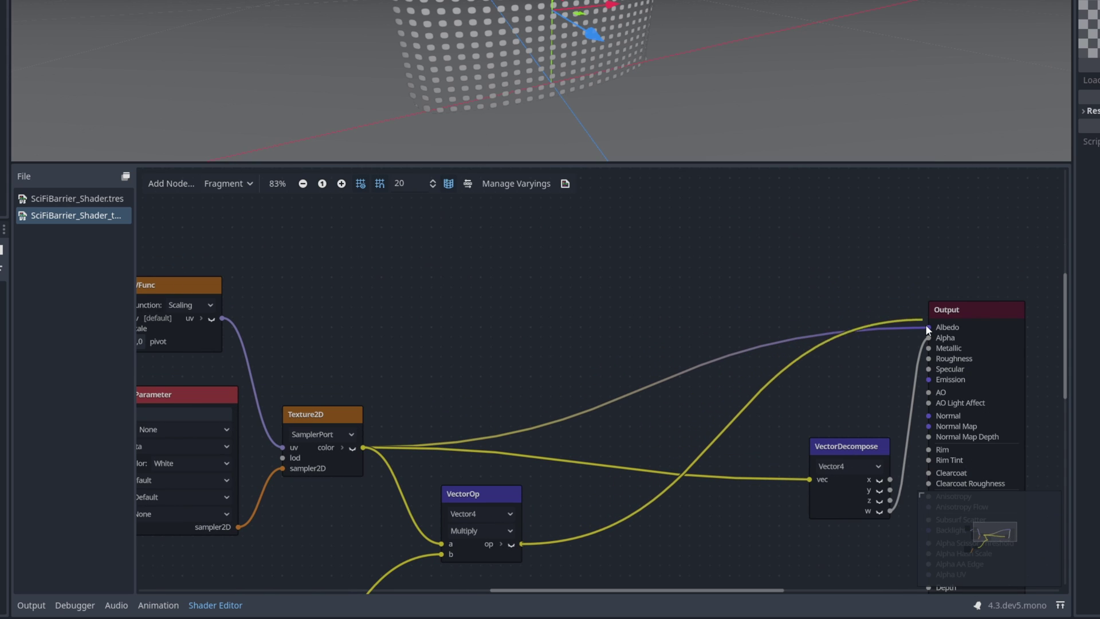
{"action": "left_click_drag", "start_coordinate": [928, 327], "coordinate": [812, 478]}
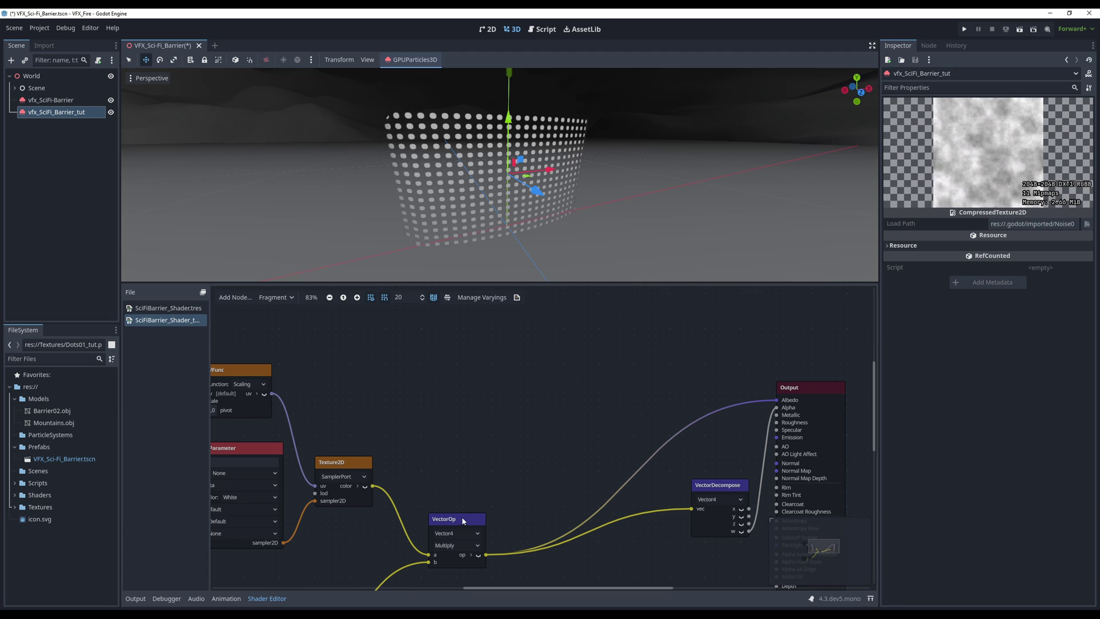
{"action": "left_click_drag", "start_coordinate": [488, 491], "coordinate": [492, 464]}
{"action": "middle_click_drag", "start_coordinate": [486, 418], "coordinate": [581, 381]}
{"action": "middle_click_drag", "start_coordinate": [587, 185], "coordinate": [559, 150]}
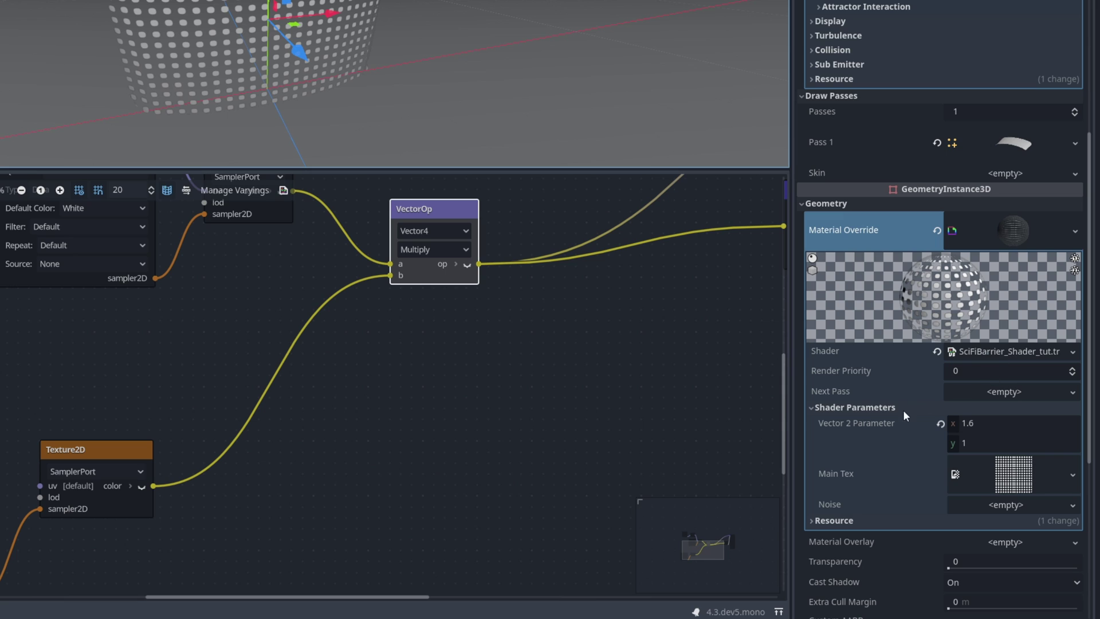
- Quick-load Textures/Noise01.png into the Noise shader parameter of the particles' material override
{"action": "left_click", "coordinate": [1018, 505]}
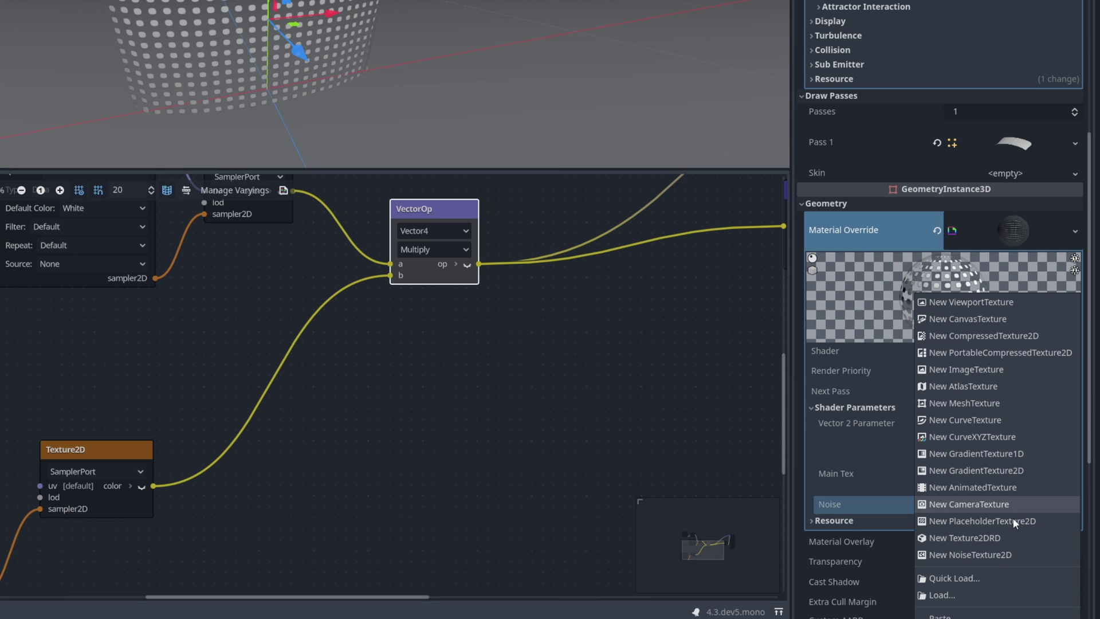
{"action": "left_click", "coordinate": [967, 577]}
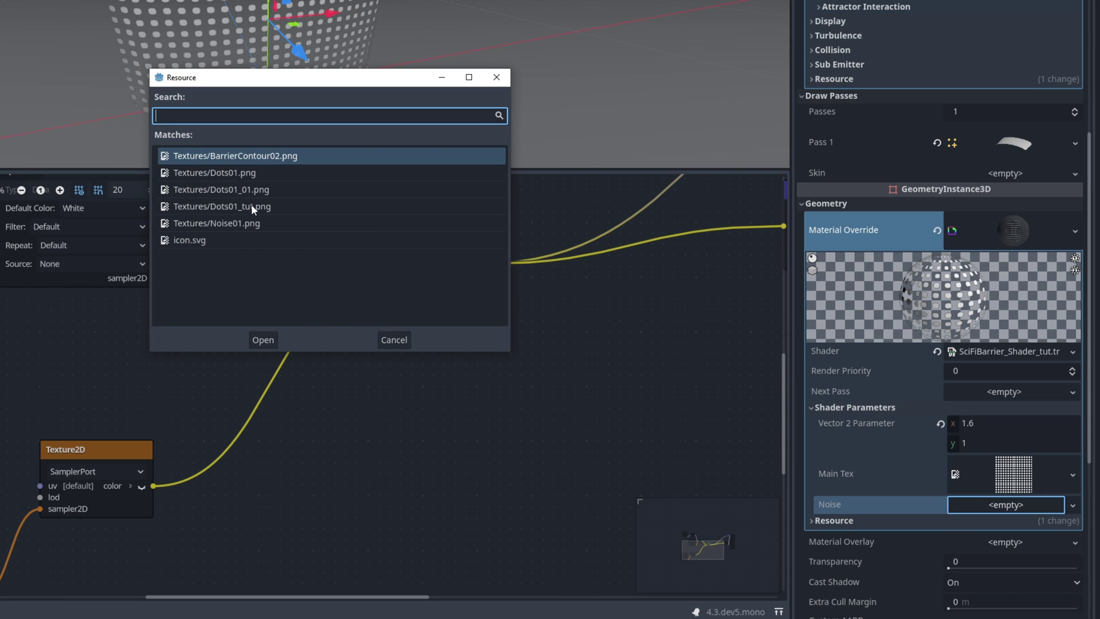
{"action": "left_click", "coordinate": [236, 223]}
{"action": "double_click", "coordinate": [236, 223]}
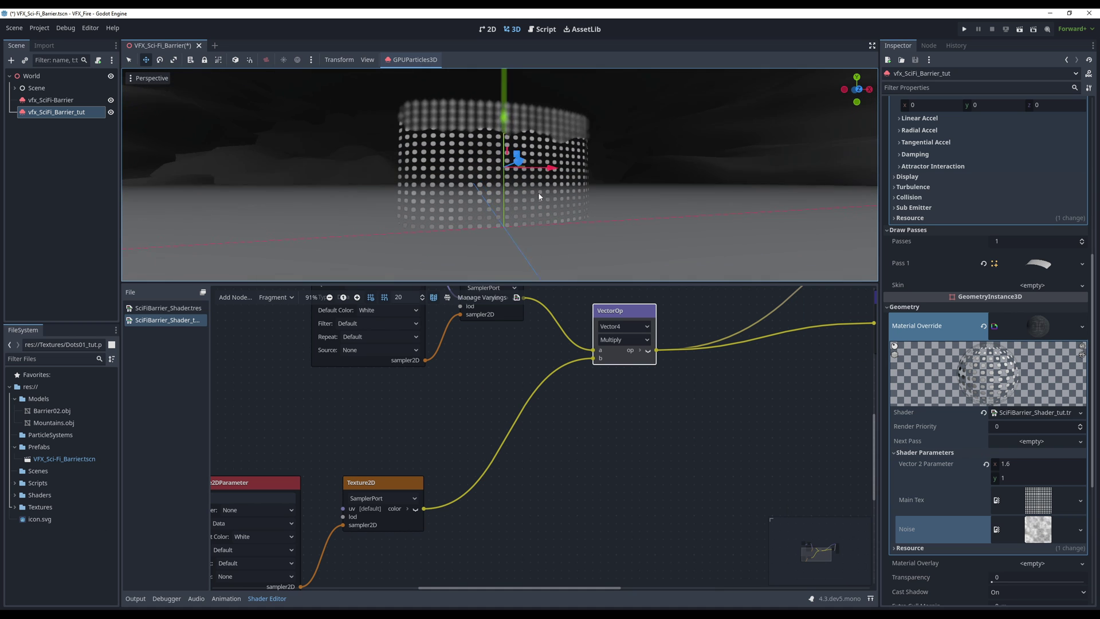
{"action": "middle_click_drag", "start_coordinate": [539, 197], "coordinate": [543, 227]}
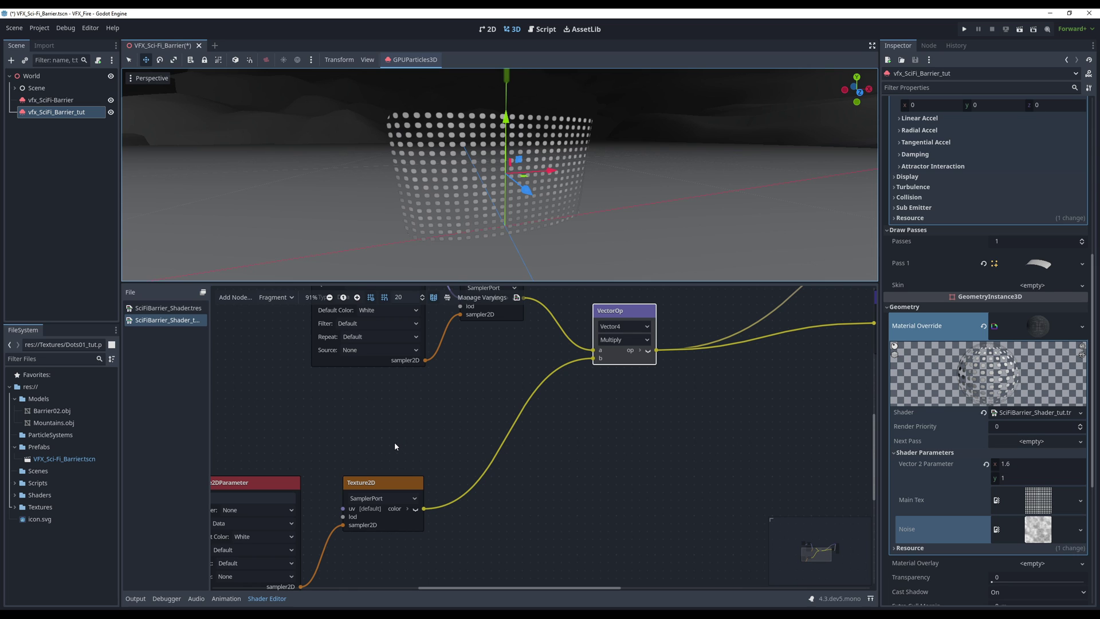
- Create a float Power node from the noise texture's color, connect its output to Multiply's b input, and space the node out
{"action": "left_click_drag", "start_coordinate": [417, 508], "coordinate": [445, 488]}
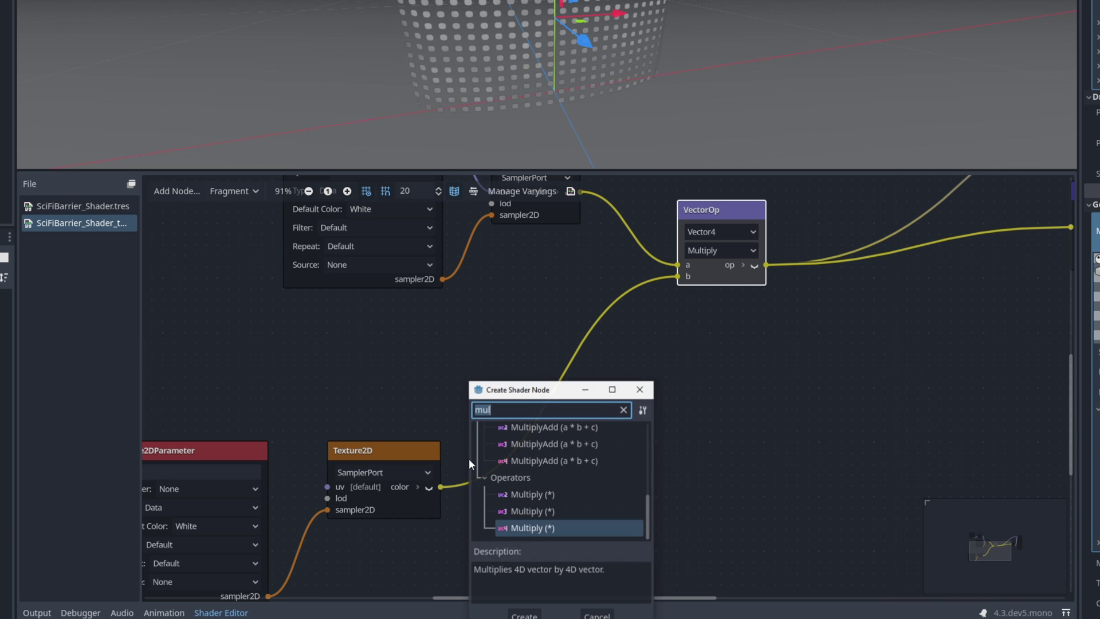
{"action": "type", "text": "pow"}
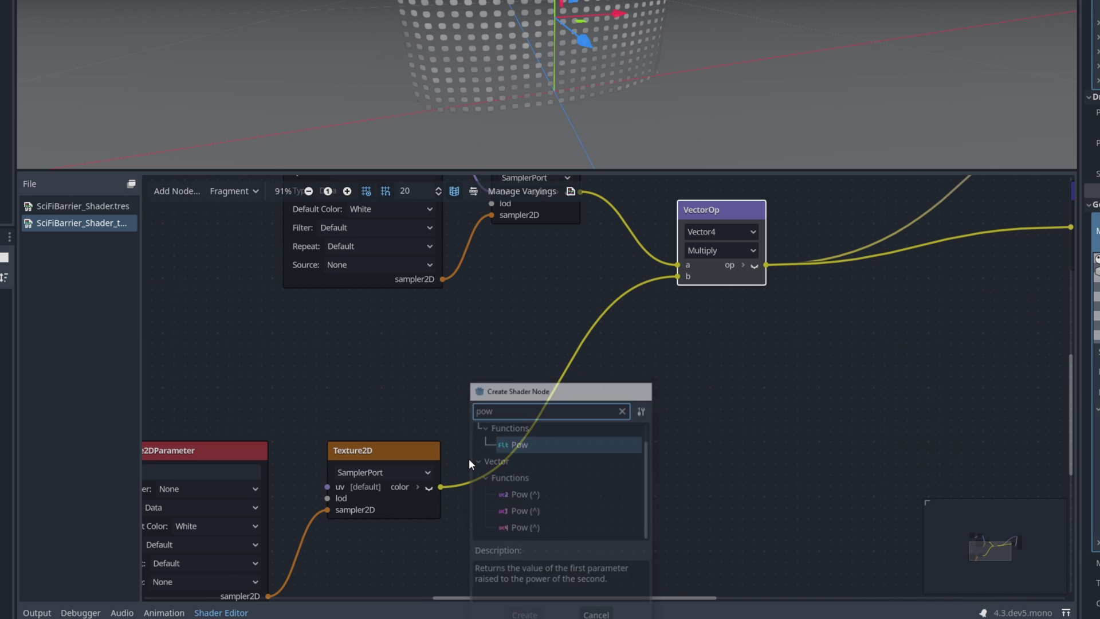
{"action": "key", "text": "Return"}
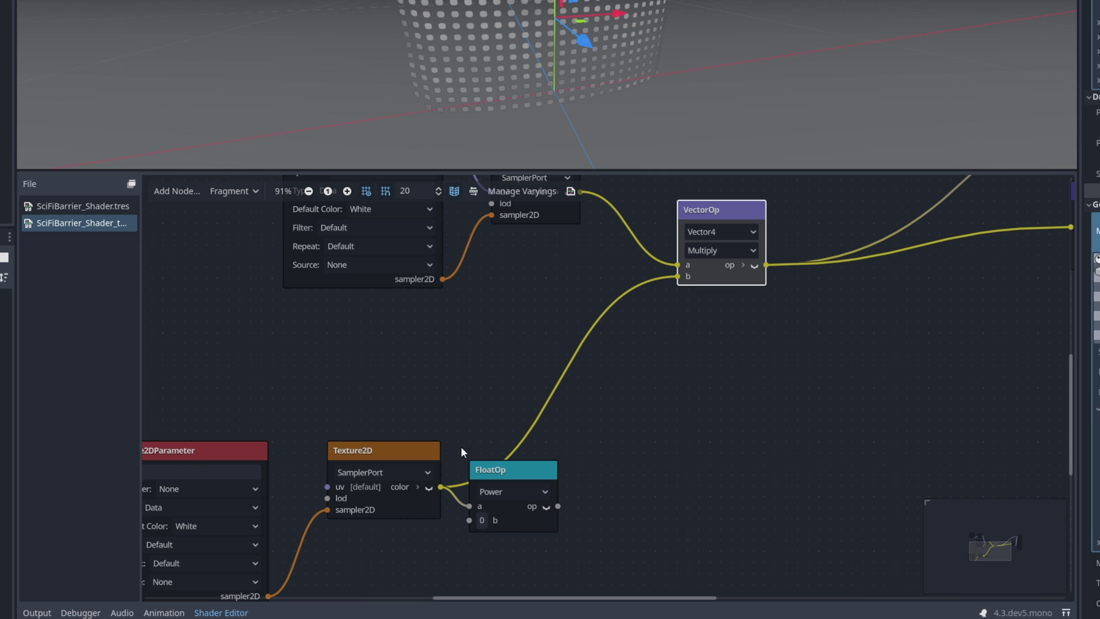
{"action": "left_click_drag", "start_coordinate": [569, 487], "coordinate": [677, 276]}
{"action": "left_click_drag", "start_coordinate": [541, 466], "coordinate": [584, 465]}
- Try a b value of 5 on the Power node, and settle on 3
{"action": "left_click", "coordinate": [538, 501]}
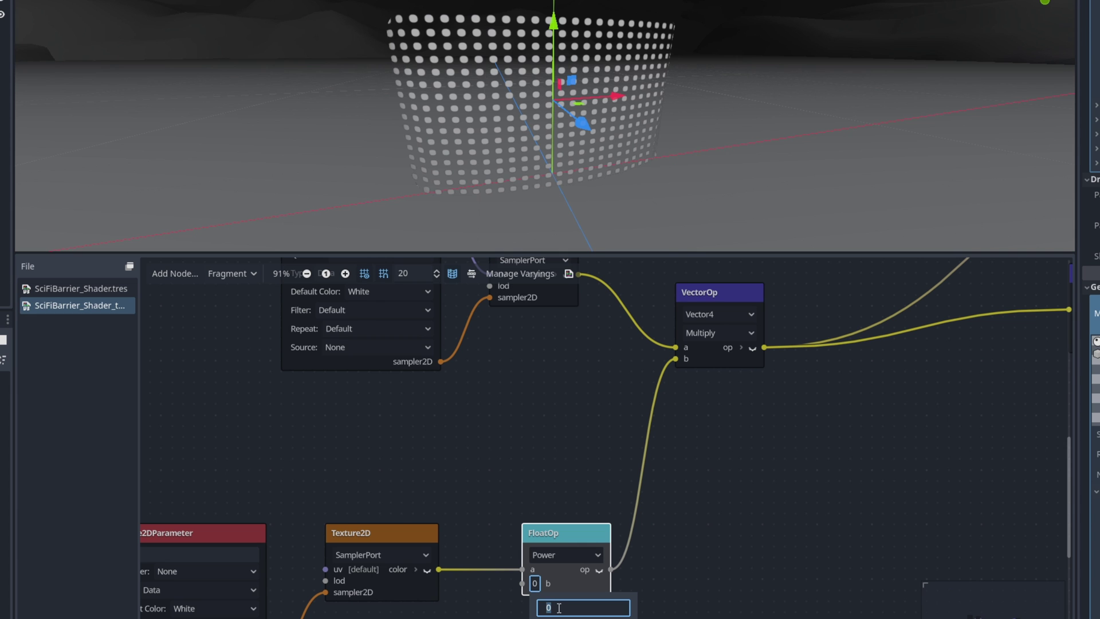
{"action": "type", "text": "5"}
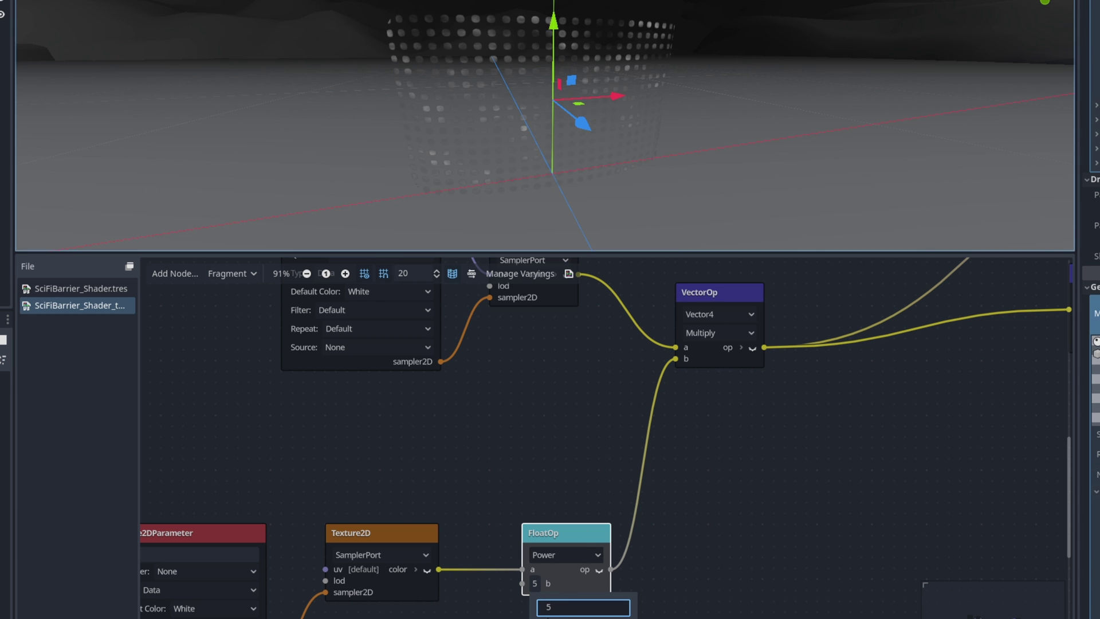
{"action": "left_click", "coordinate": [559, 612]}
{"action": "key", "text": "Return"}
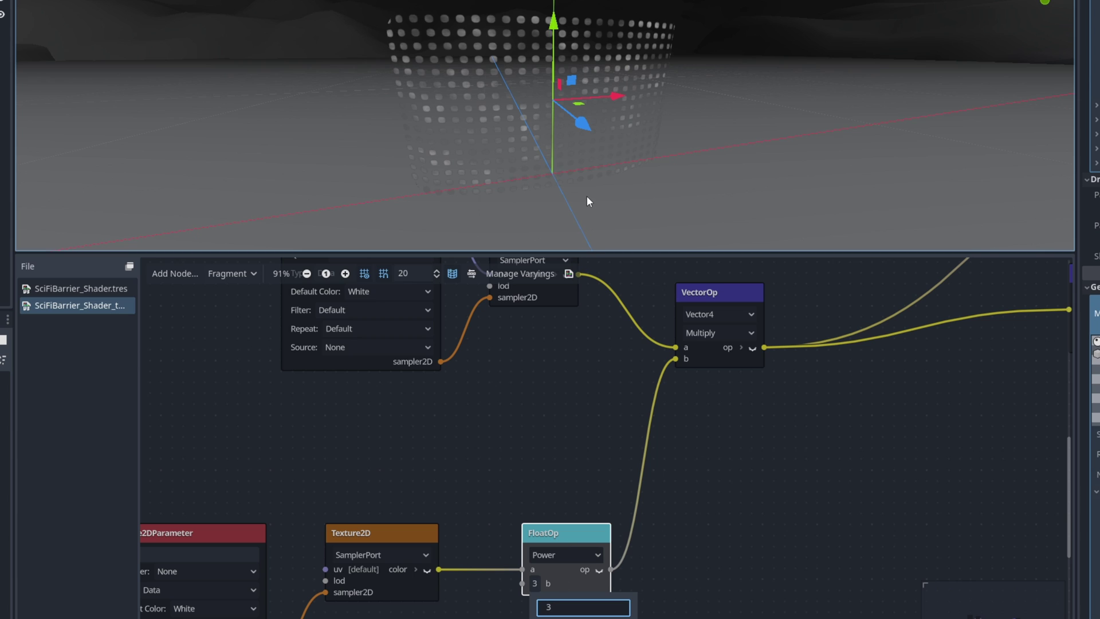
{"action": "left_click", "coordinate": [499, 449]}
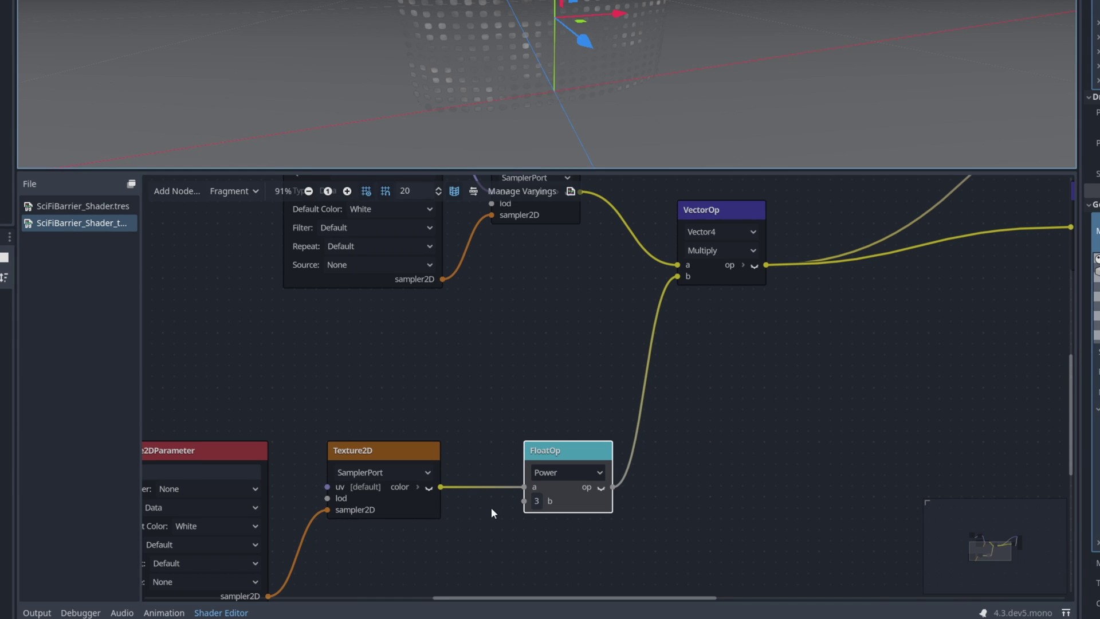
- Add a FloatParameter node below the Power node and name it NoisePower
{"action": "middle_click_drag", "start_coordinate": [489, 589], "coordinate": [568, 418]}
{"action": "right_click", "coordinate": [495, 521]}
{"action": "left_click", "coordinate": [513, 531]}
{"action": "type", "text": "param"}
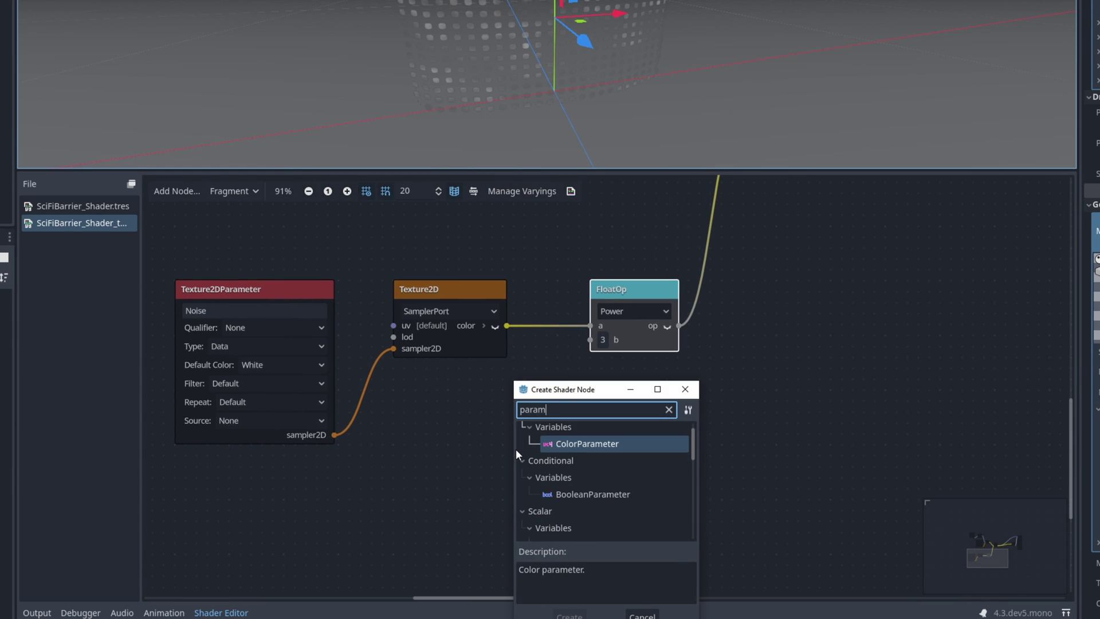
{"action": "scroll", "coordinate": [578, 504], "scroll_direction": "down", "scroll_amount": 3}
{"action": "double_click", "coordinate": [614, 484]}
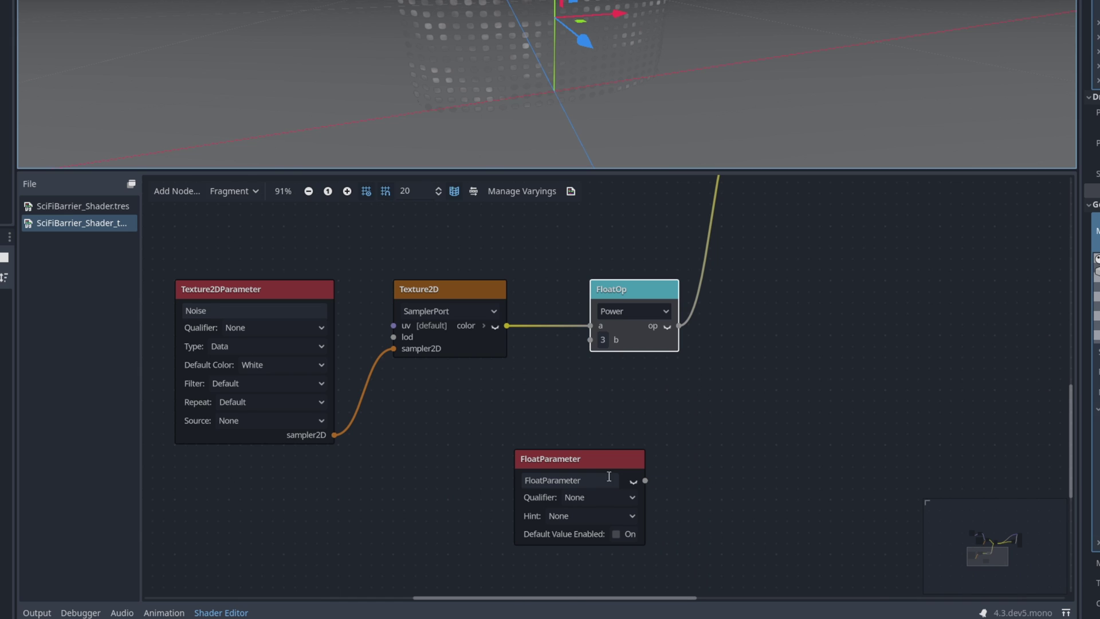
{"action": "left_click", "coordinate": [582, 482]}
{"action": "double_click", "coordinate": [595, 480]}
{"action": "type", "text": "NoisePower"}
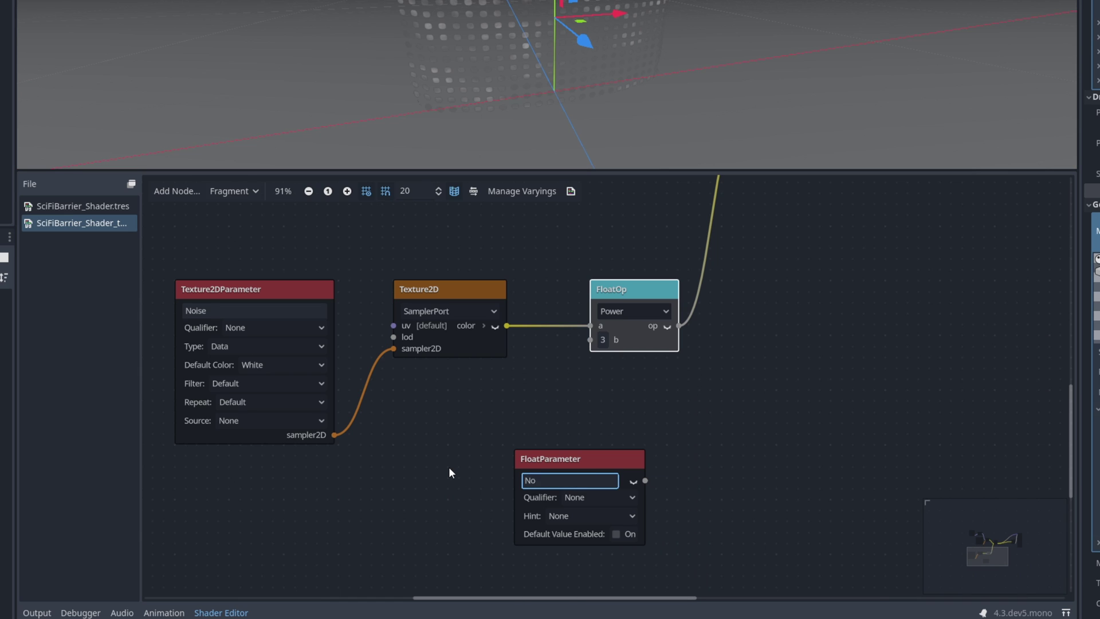
{"action": "key", "text": "Return"}
- Enable a default value of 1 on NoisePower and connect its output to the Power node's b input
{"action": "left_click", "coordinate": [615, 533]}
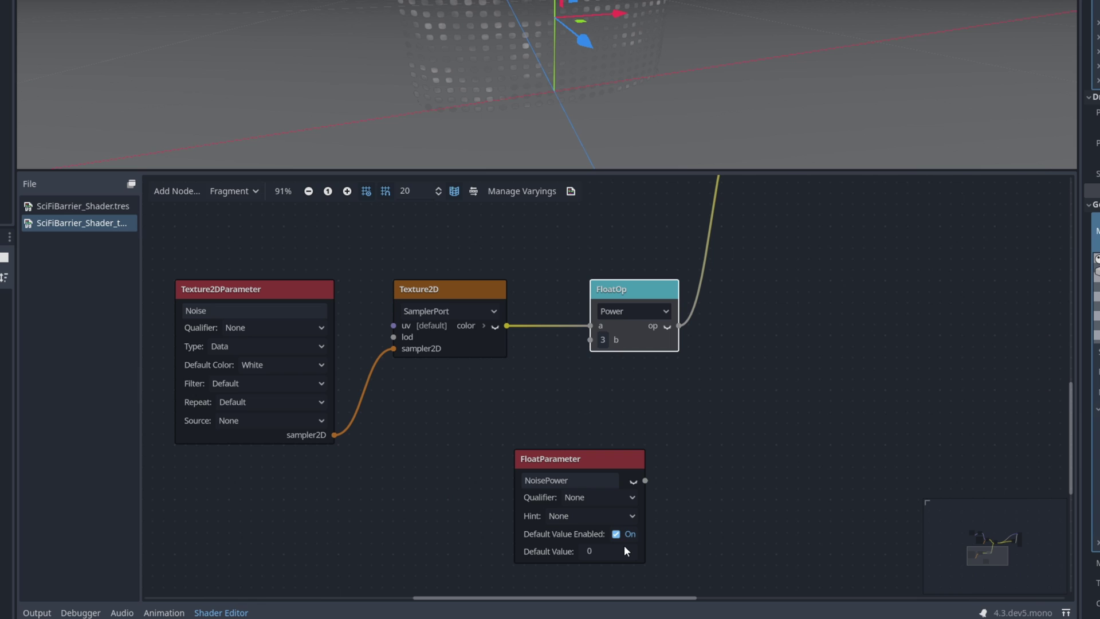
{"action": "type", "text": "1"}
{"action": "key", "text": "Return"}
{"action": "left_click_drag", "start_coordinate": [642, 482], "coordinate": [565, 421]}
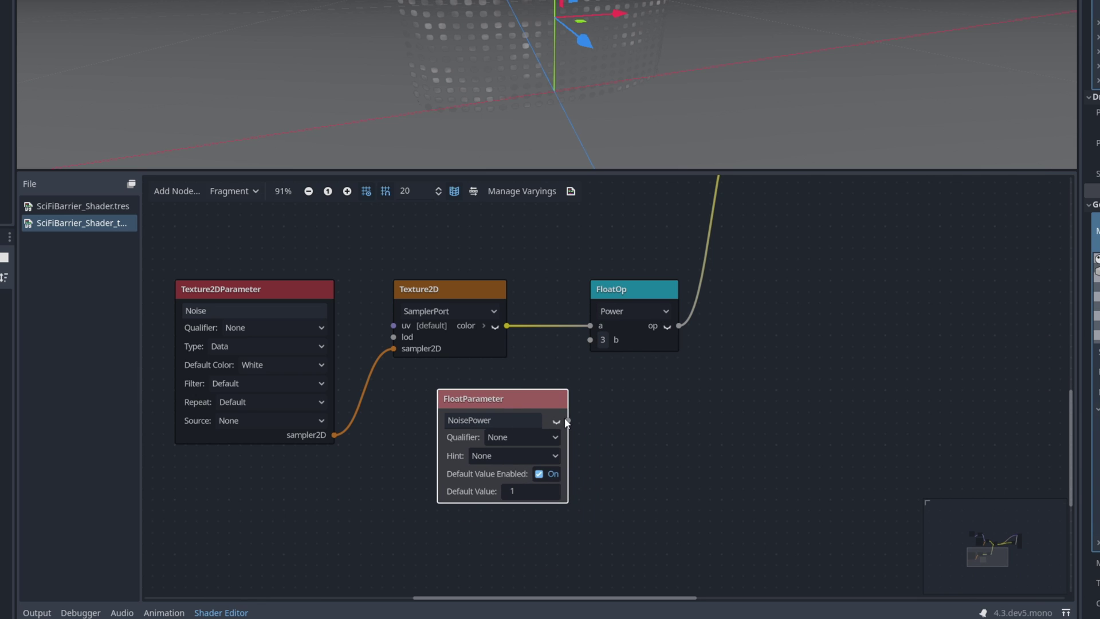
{"action": "left_click_drag", "start_coordinate": [590, 338], "coordinate": [590, 340]}
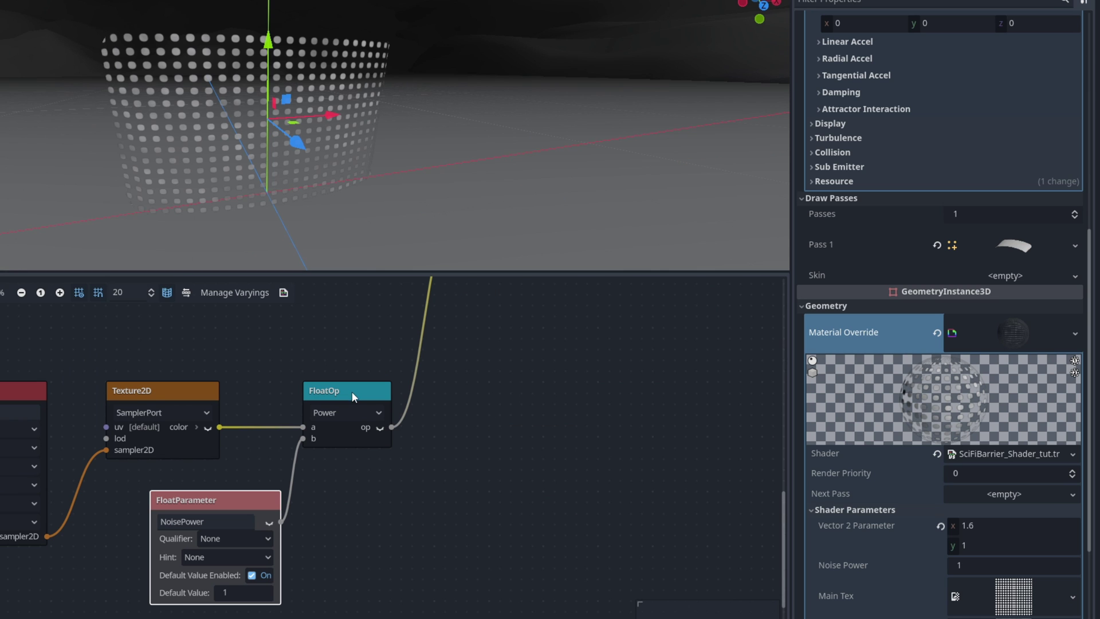
- Try a Noise Power shader parameter of 3.5 on the material, and settle on 3
{"action": "left_click", "coordinate": [967, 565]}
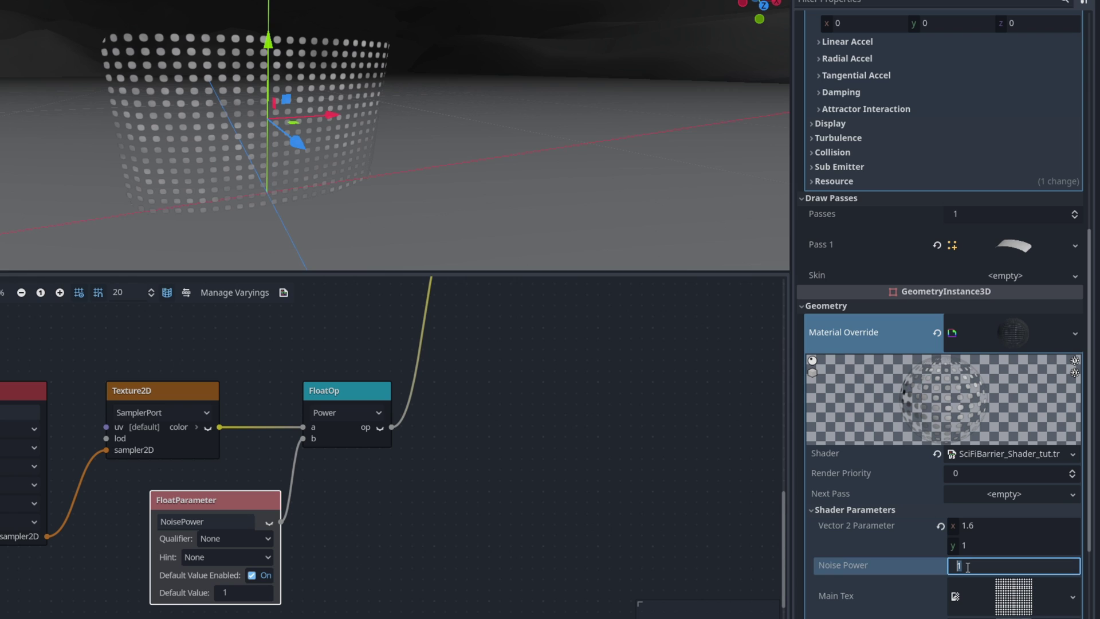
{"action": "type", "text": "3.5"}
{"action": "key", "text": "Return"}
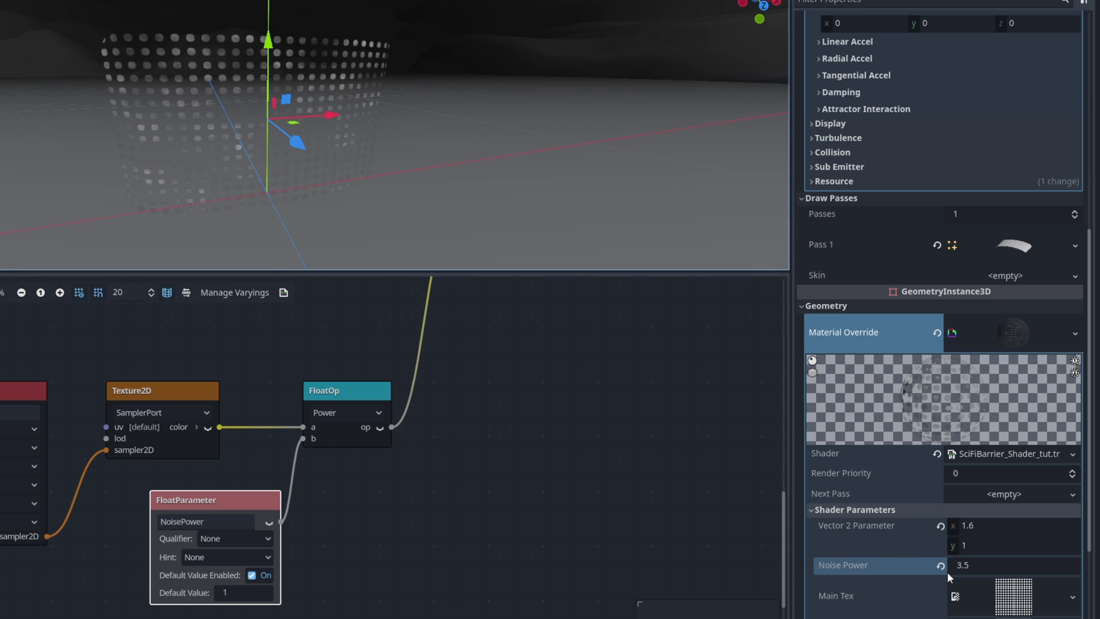
{"action": "type", "text": "3"}
{"action": "key", "text": "Return"}
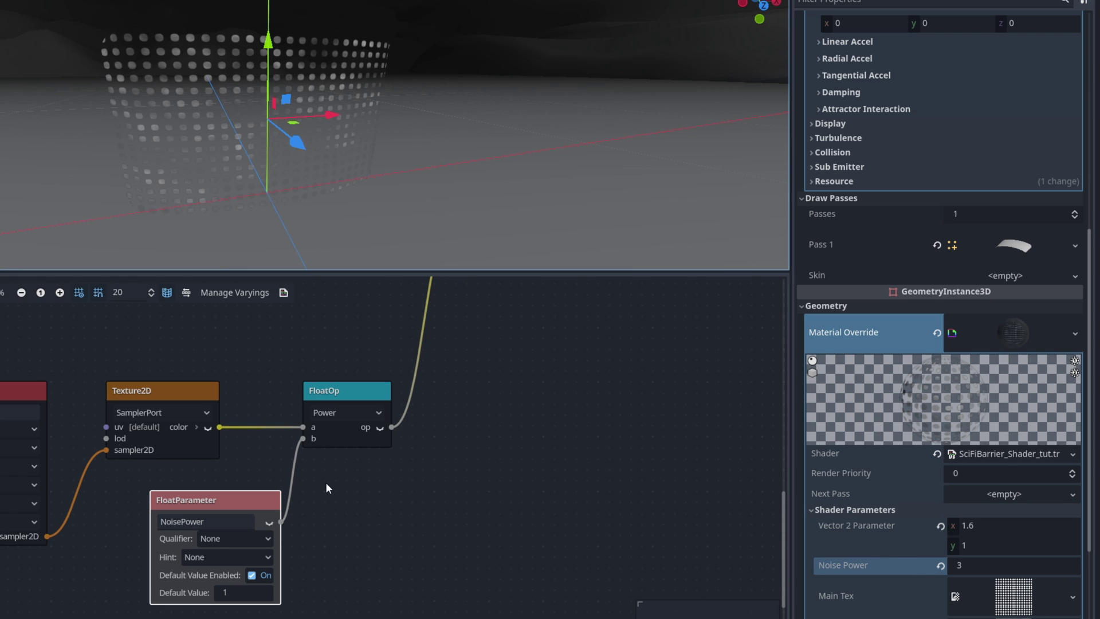
- Add a UVFunc node near the Noise texture parameter, with Panning as its function
{"action": "middle_click_drag", "start_coordinate": [325, 488], "coordinate": [301, 583]}
{"action": "scroll", "coordinate": [297, 584], "scroll_direction": "down", "scroll_amount": 1}
{"action": "middle_click_drag", "start_coordinate": [209, 433], "coordinate": [373, 370]}
{"action": "left_click", "coordinate": [181, 413]}
{"action": "middle_click_drag", "start_coordinate": [171, 418], "coordinate": [330, 536]}
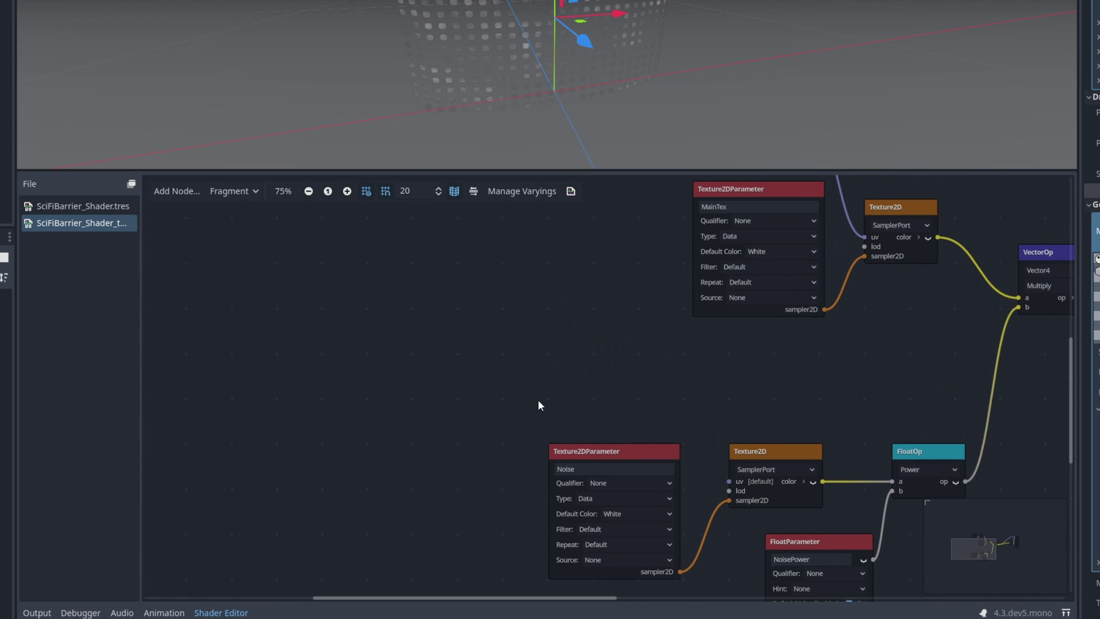
{"action": "scroll", "coordinate": [487, 374], "scroll_direction": "up", "scroll_amount": 1, "text": "ctrl"}
{"action": "right_click", "coordinate": [487, 369]}
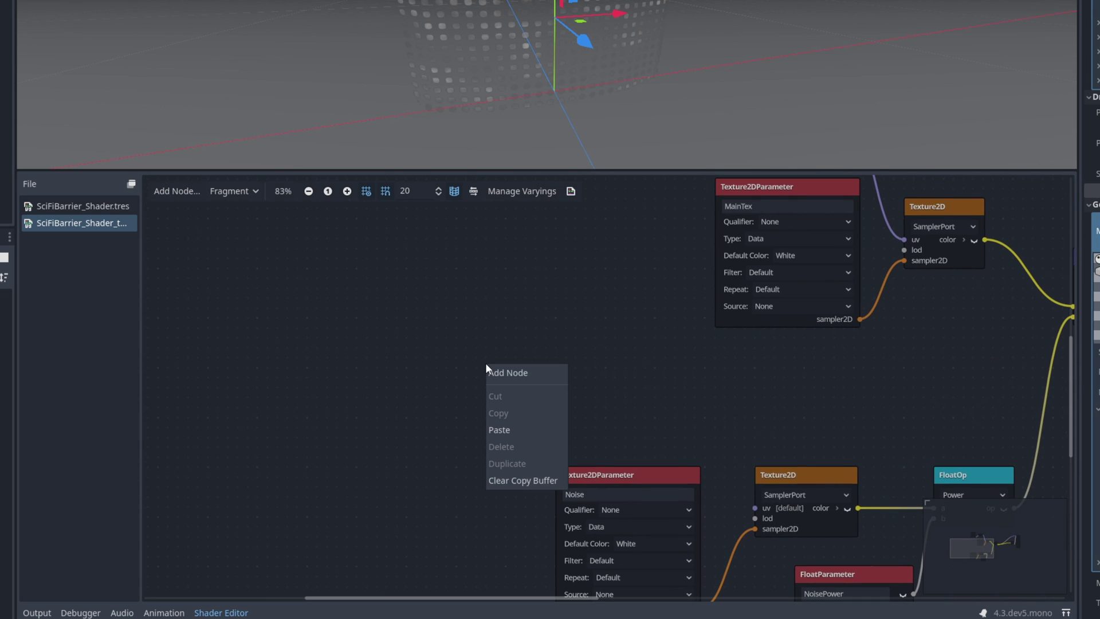
{"action": "left_click", "coordinate": [498, 373]}
{"action": "type", "text": "uvf"}
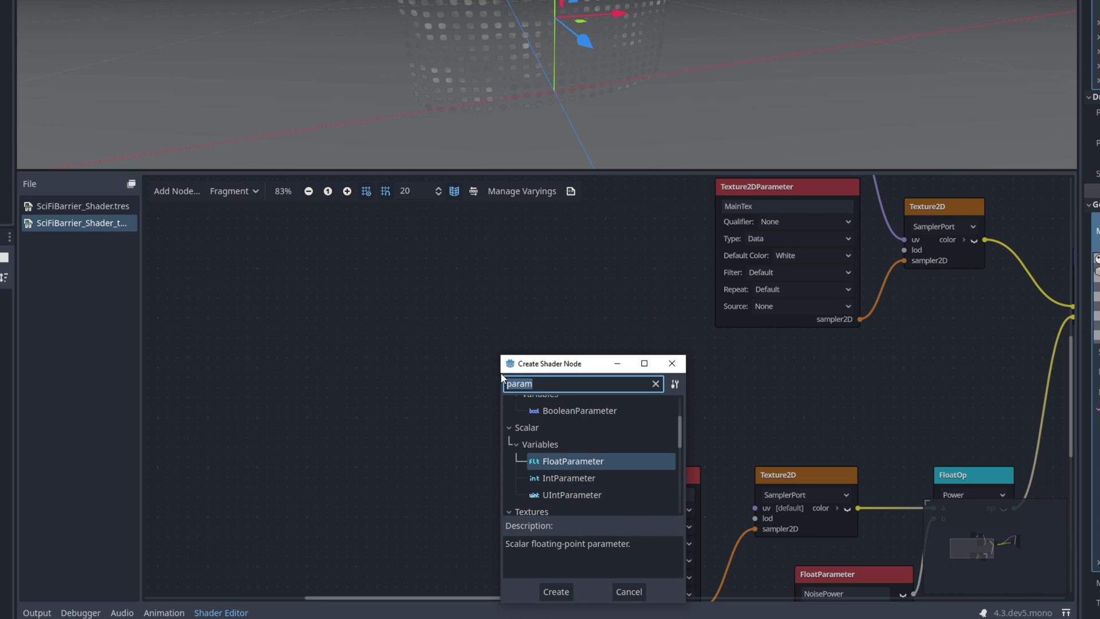
{"action": "key", "text": "Return"}
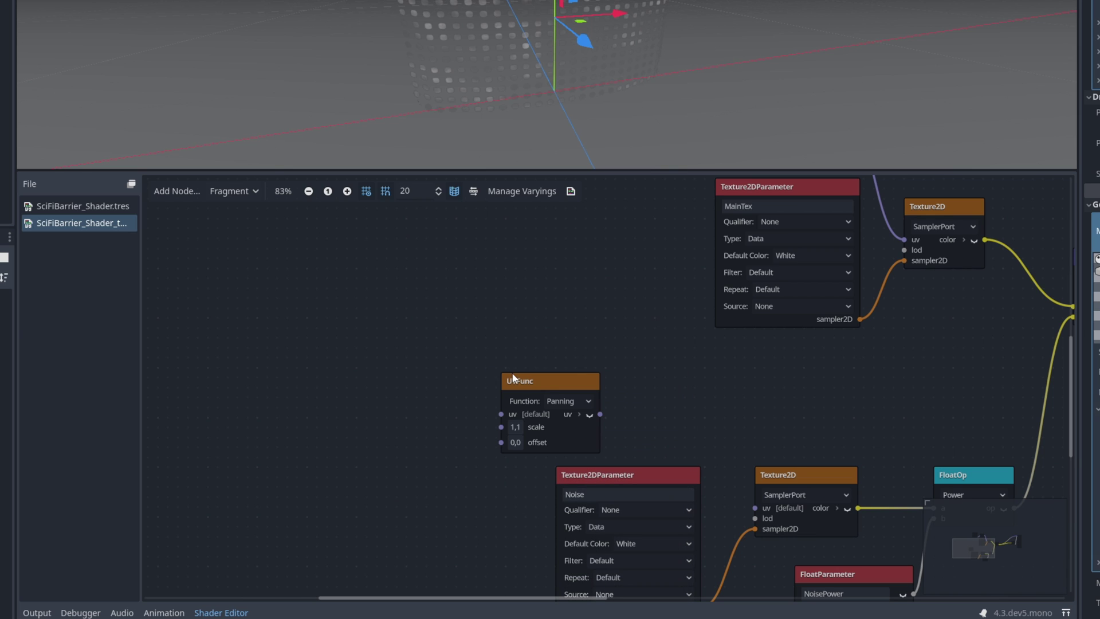
{"action": "scroll", "coordinate": [566, 402], "scroll_direction": "up", "scroll_amount": 1, "text": "ctrl"}
{"action": "left_click", "coordinate": [567, 401]}
{"action": "left_click", "coordinate": [575, 419]}
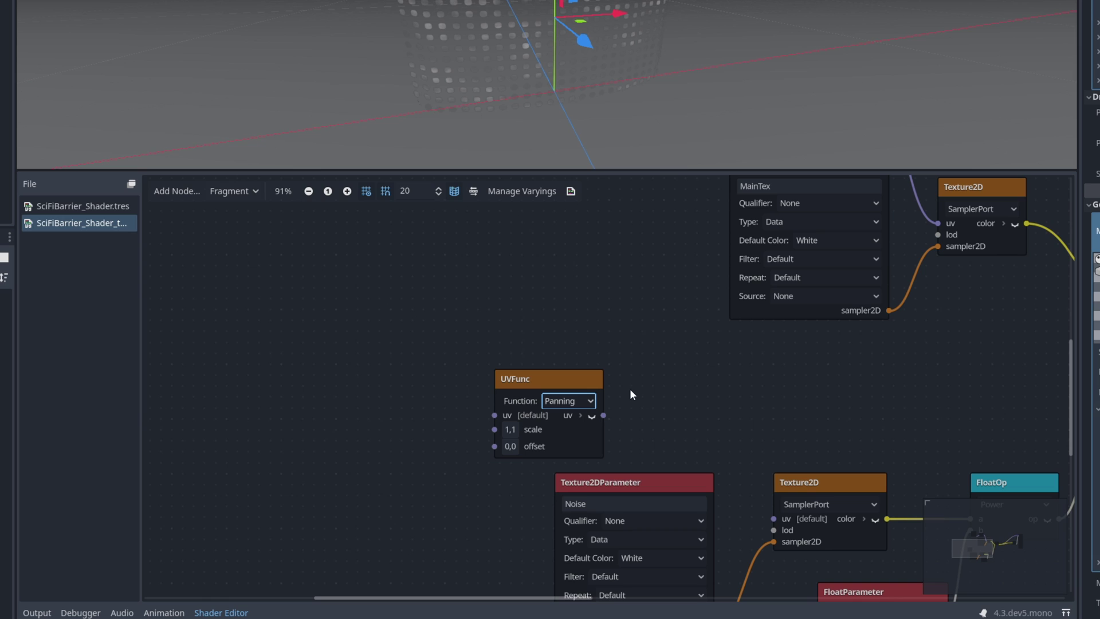
- Reposition the panning UVFunc node and connect its uv output to the noise Texture2D's uv input
{"action": "left_click_drag", "start_coordinate": [534, 382], "coordinate": [551, 343]}
{"action": "left_click_drag", "start_coordinate": [620, 376], "coordinate": [773, 519]}
{"action": "left_click", "coordinate": [527, 406]}
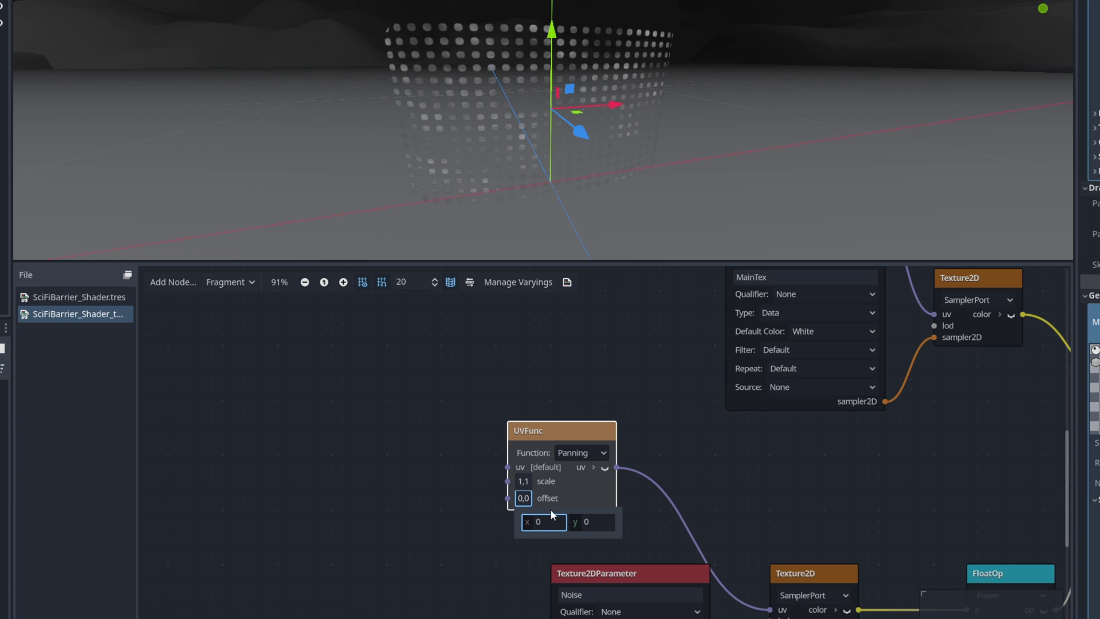
{"action": "type", "text": "1"}
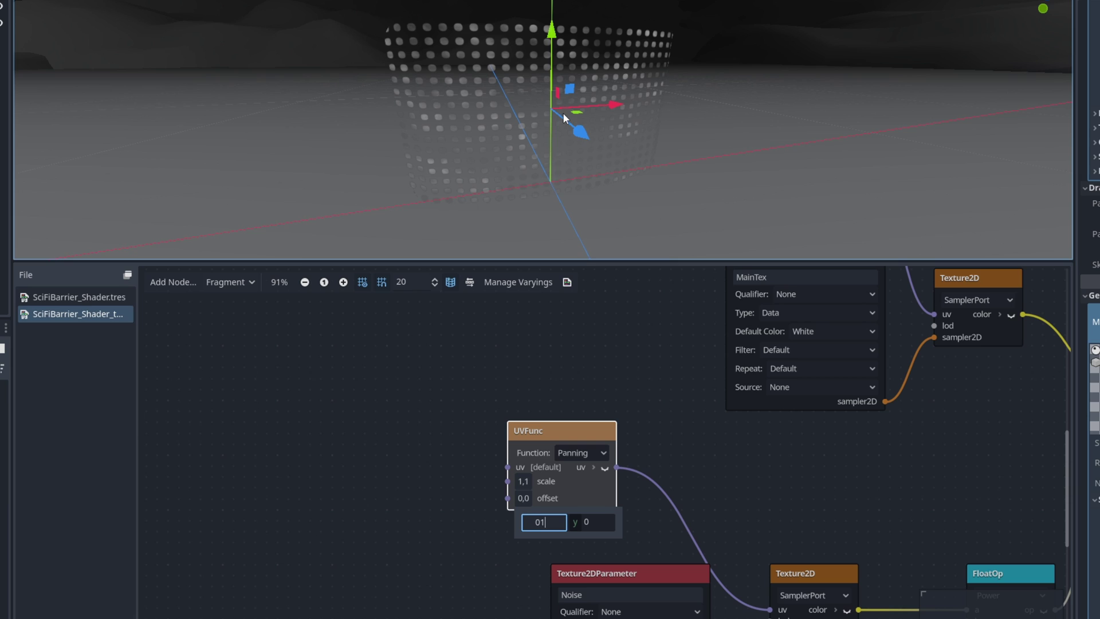
{"action": "key", "text": "Return"}
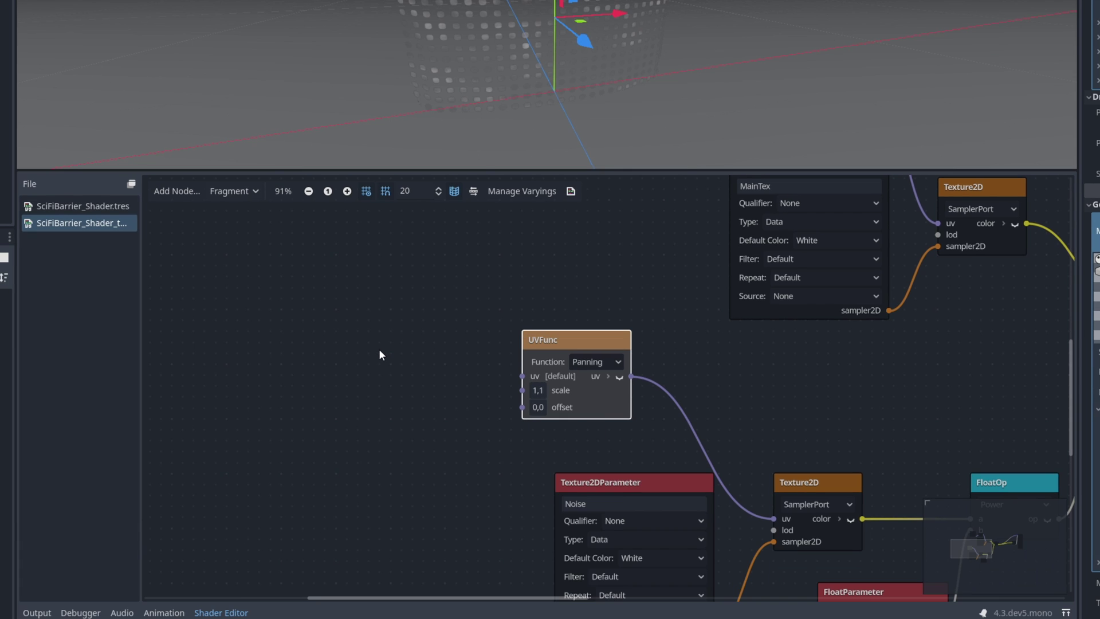
- Add a time Input node to the left of the panning UVFunc node
{"action": "right_click", "coordinate": [337, 320]}
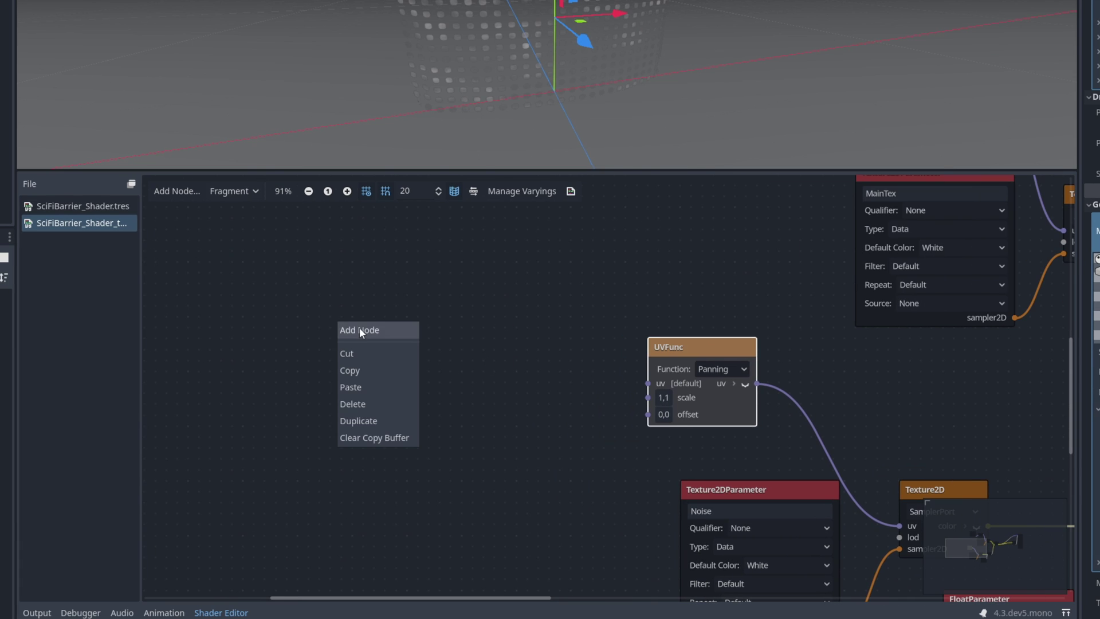
{"action": "left_click", "coordinate": [360, 330]}
{"action": "type", "text": "time"}
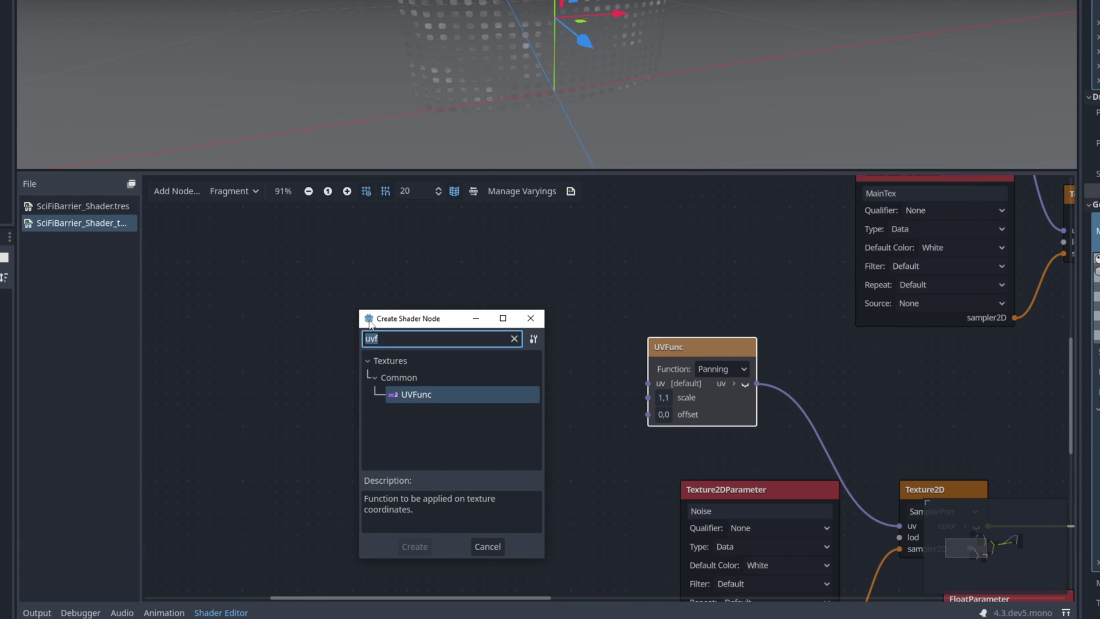
{"action": "key", "text": "Return"}
{"action": "left_click_drag", "start_coordinate": [380, 335], "coordinate": [314, 293]}
- Add a Vector2 Multiply node between time and UVFunc, with the time output feeding its a input
{"action": "left_click_drag", "start_coordinate": [410, 355], "coordinate": [411, 351]}
{"action": "type", "text": "mul"}
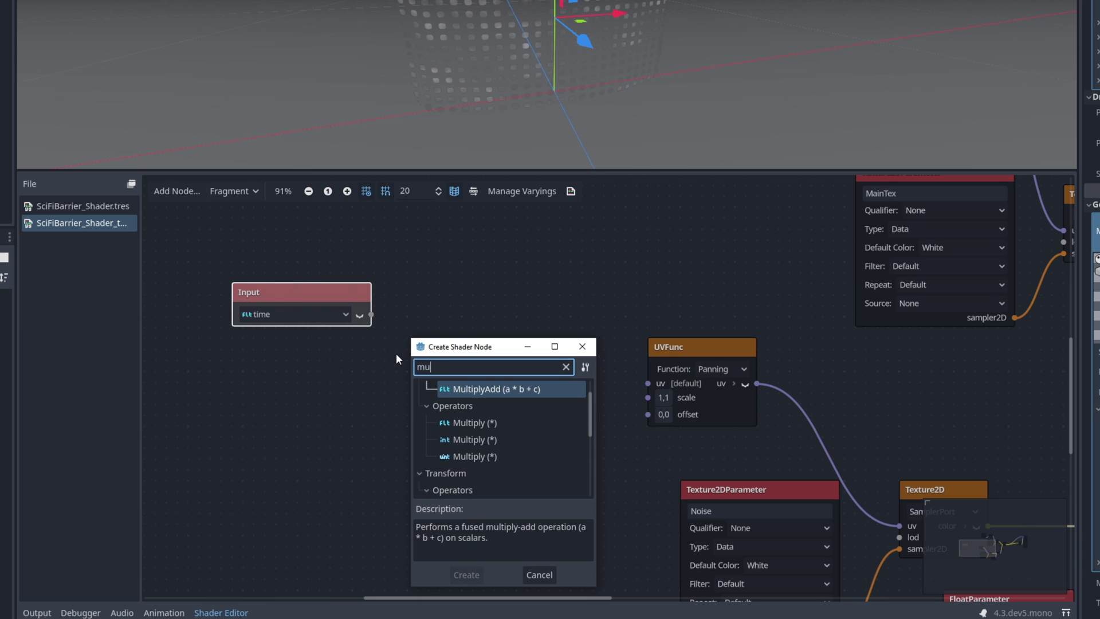
{"action": "scroll", "coordinate": [486, 452], "scroll_direction": "down", "scroll_amount": 2}
{"action": "scroll", "coordinate": [485, 455], "scroll_direction": "up", "scroll_amount": 1}
{"action": "double_click", "coordinate": [482, 454]}
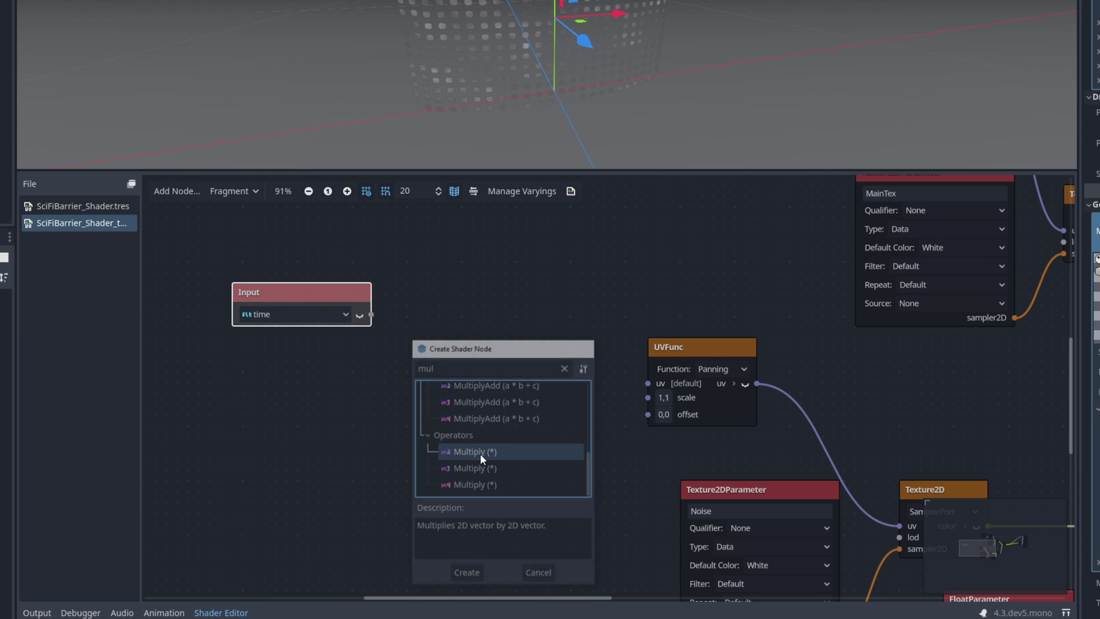
{"action": "left_click_drag", "start_coordinate": [456, 364], "coordinate": [483, 346]}
- Add a Vector2Parameter node below the time Input node and name it NoiseSpeed
{"action": "middle_click_drag", "start_coordinate": [329, 458], "coordinate": [415, 405]}
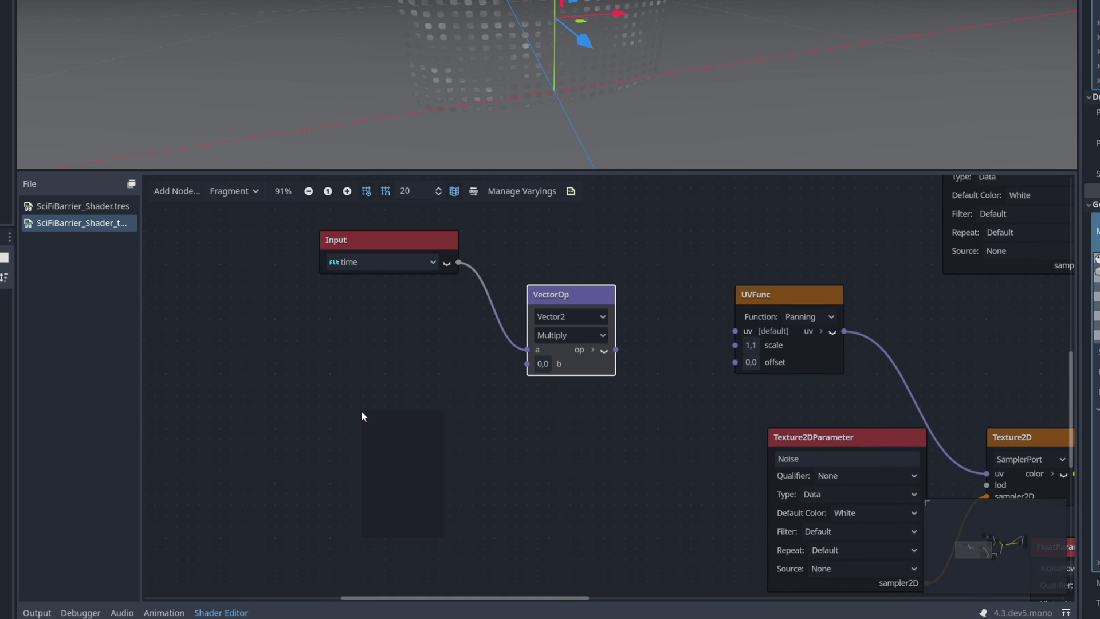
{"action": "left_click", "coordinate": [371, 420]}
{"action": "type", "text": "param"}
{"action": "scroll", "coordinate": [472, 512], "scroll_direction": "down", "scroll_amount": 6}
{"action": "left_click", "coordinate": [459, 455]}
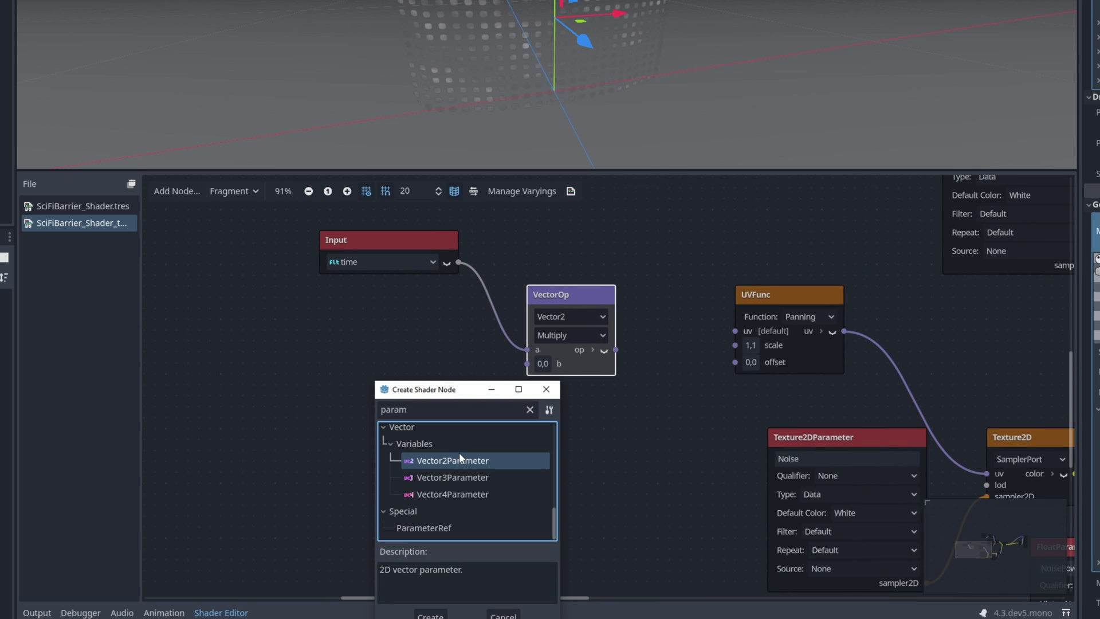
{"action": "double_click", "coordinate": [479, 460]}
{"action": "double_click", "coordinate": [425, 451]}
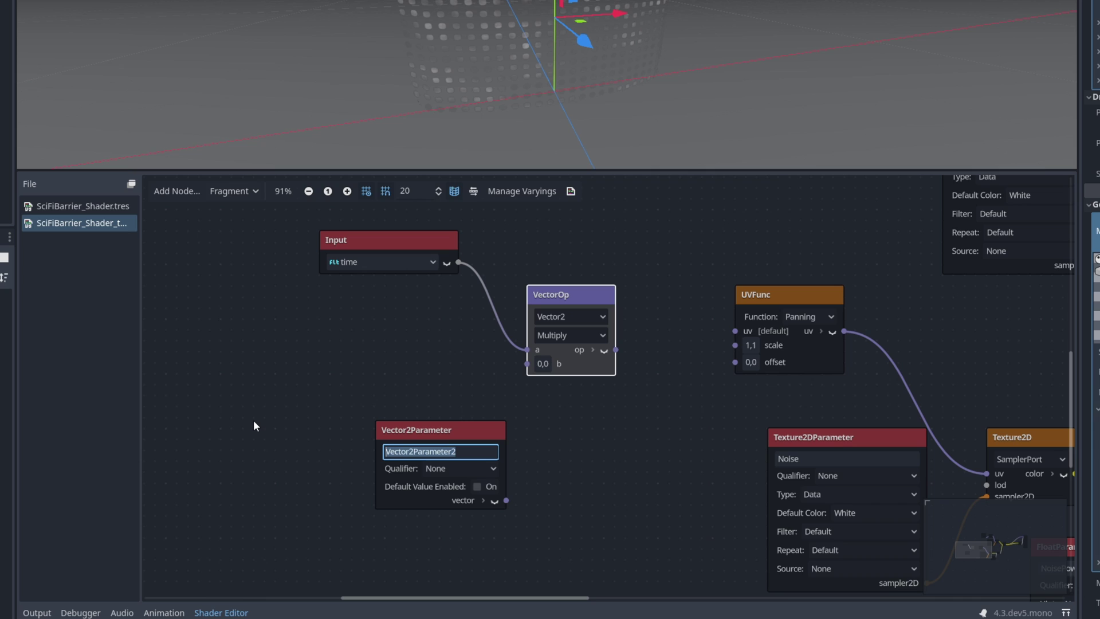
{"action": "type", "text": "NoiseSpeed"}
{"action": "key", "text": "Return"}
- Enable NoiseSpeed's default value, connect it to the Vector2 Multiply's b input, and connect the Multiply output to UVFunc's offset
{"action": "left_click", "coordinate": [477, 486]}
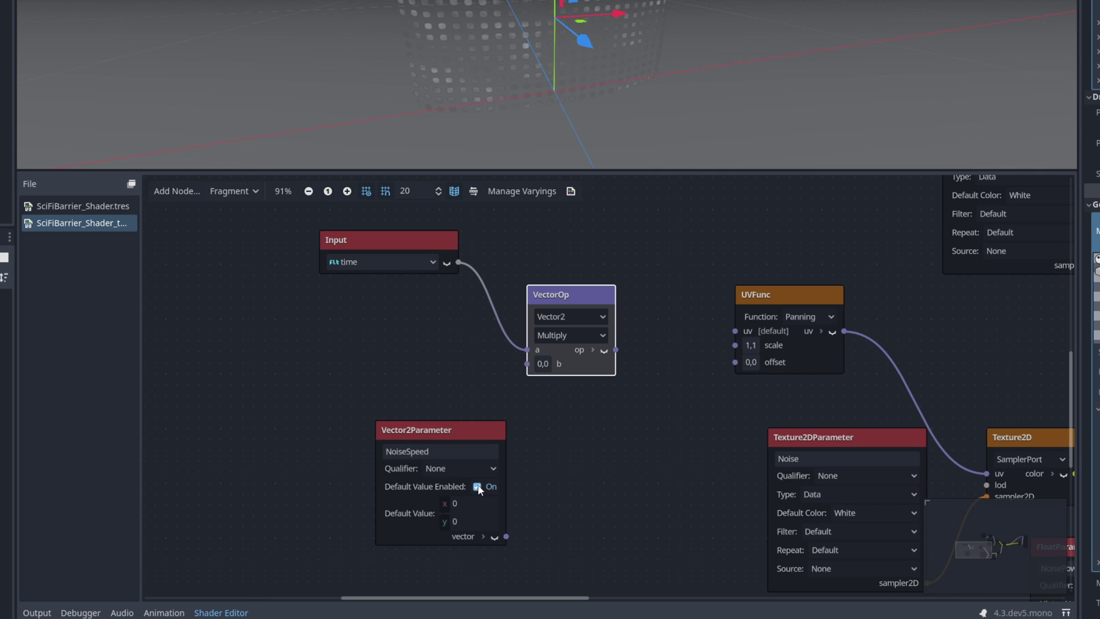
{"action": "left_click_drag", "start_coordinate": [448, 442], "coordinate": [404, 384]}
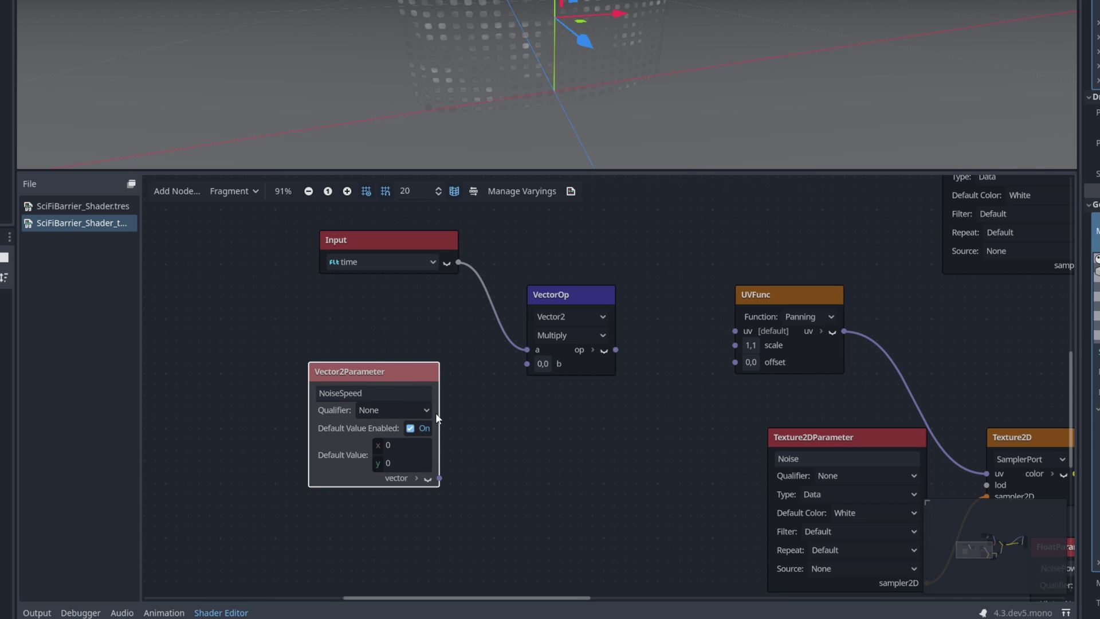
{"action": "left_click_drag", "start_coordinate": [439, 478], "coordinate": [526, 363]}
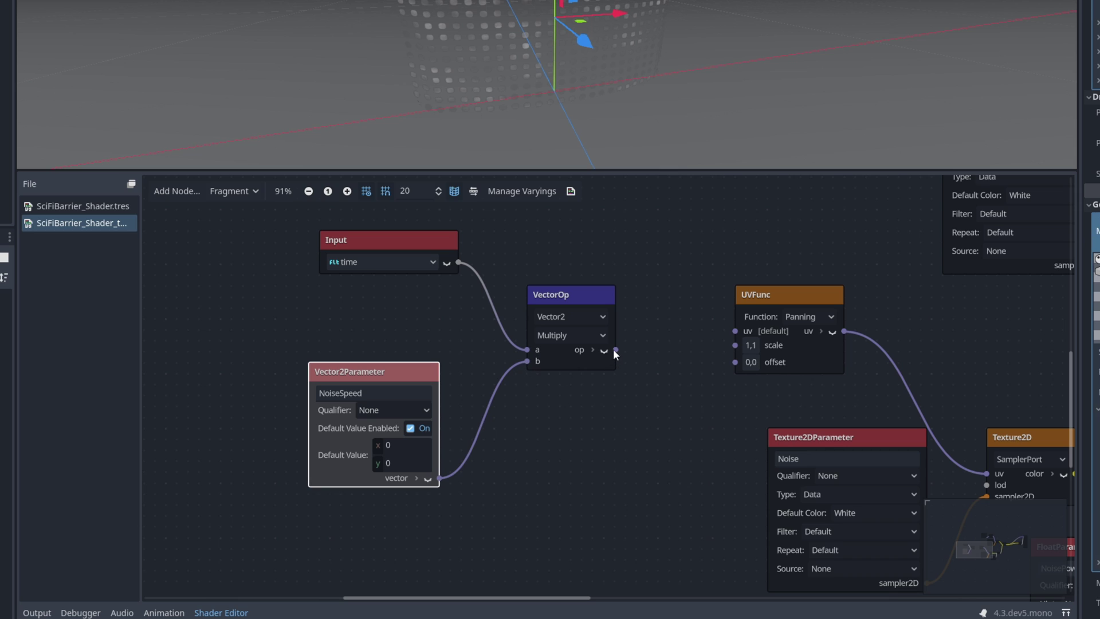
{"action": "left_click_drag", "start_coordinate": [726, 363], "coordinate": [728, 363]}
- Set the material's Noise Speed shader parameter to 0.5 in y
{"action": "middle_click_drag", "start_coordinate": [859, 425], "coordinate": [416, 410]}
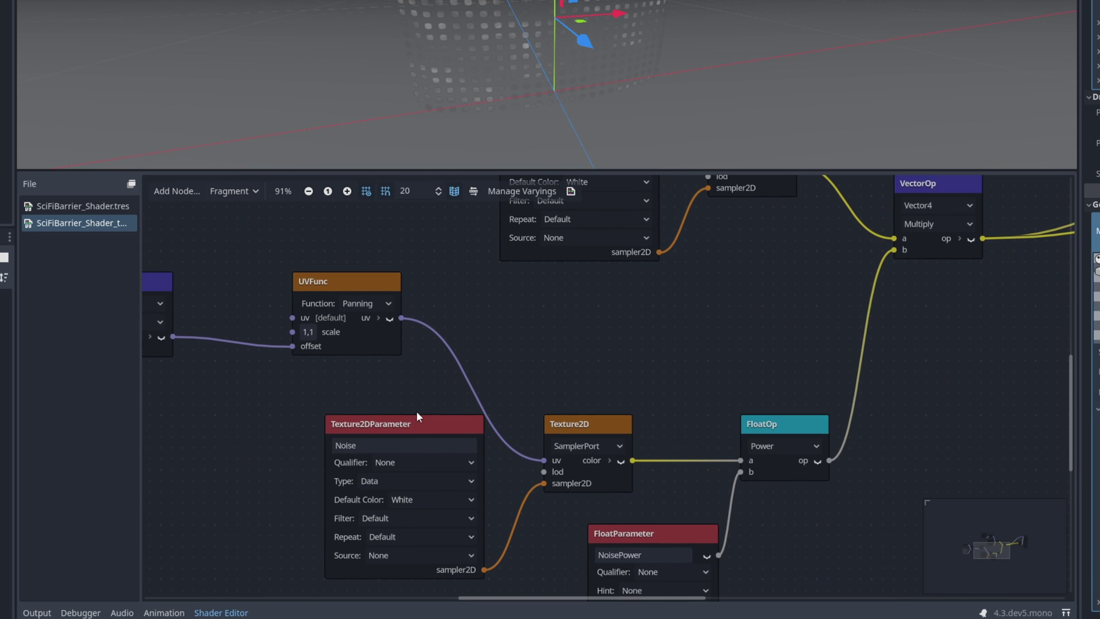
{"action": "scroll", "coordinate": [450, 421], "scroll_direction": "down", "scroll_amount": 2}
{"action": "scroll", "coordinate": [450, 421], "scroll_direction": "down", "scroll_amount": 5}
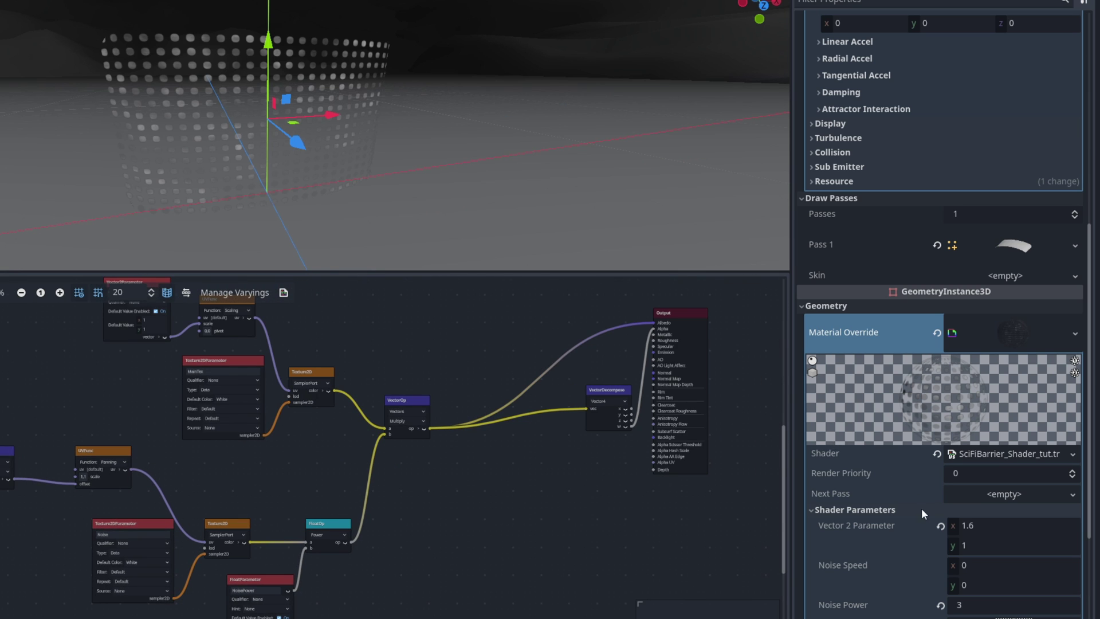
{"action": "left_click", "coordinate": [975, 578]}
{"action": "type", "text": "0.5"}
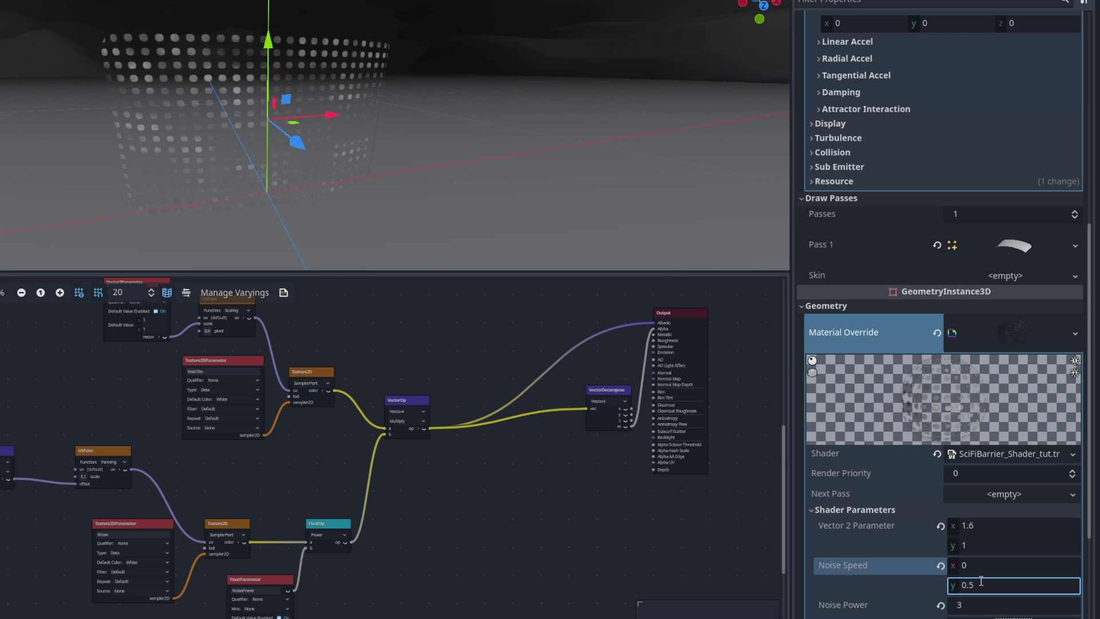
{"action": "key", "text": "Return"}
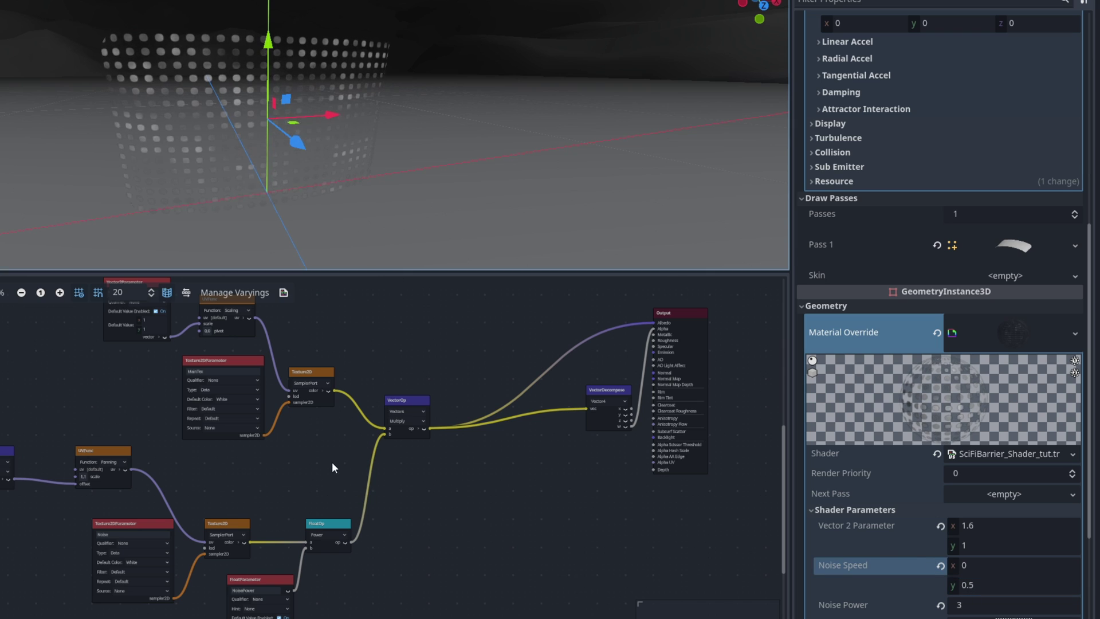
- Add a fragment color Input node above the Vector4 Multiply node that combines the dots and noise
{"action": "middle_click_drag", "start_coordinate": [192, 479], "coordinate": [153, 522]}
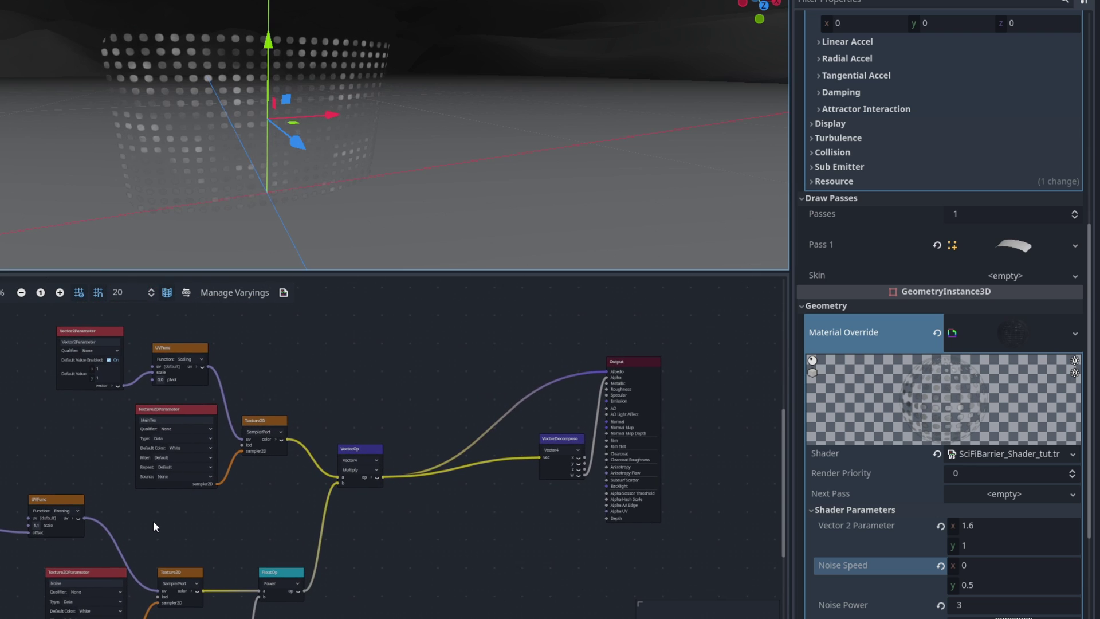
{"action": "middle_click_drag", "start_coordinate": [138, 434], "coordinate": [168, 453]}
{"action": "scroll", "coordinate": [360, 428], "scroll_direction": "up", "scroll_amount": 3}
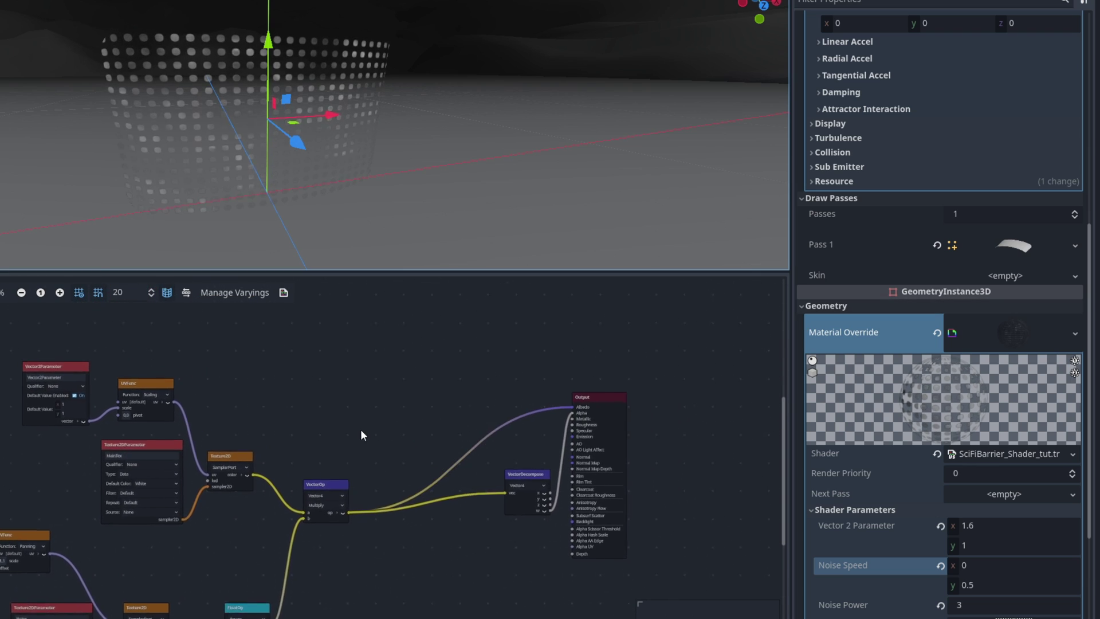
{"action": "right_click", "coordinate": [320, 389]}
{"action": "left_click", "coordinate": [336, 397]}
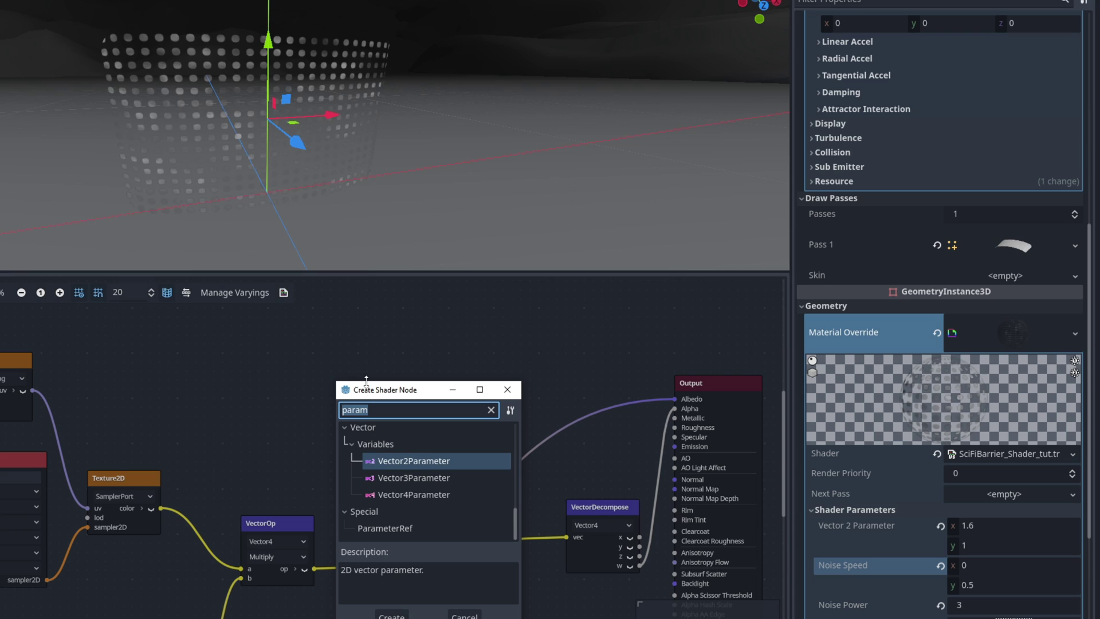
{"action": "type", "text": "color"}
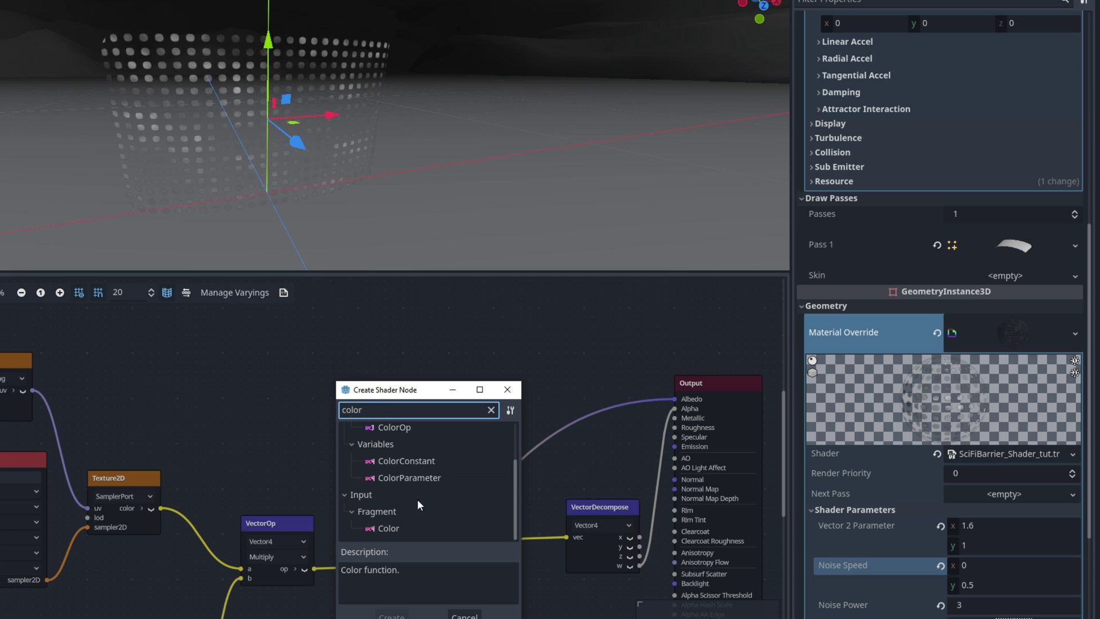
{"action": "left_click", "coordinate": [412, 528]}
{"action": "scroll", "coordinate": [412, 527], "scroll_direction": "up", "scroll_amount": 4}
{"action": "scroll", "coordinate": [410, 527], "scroll_direction": "down", "scroll_amount": 4}
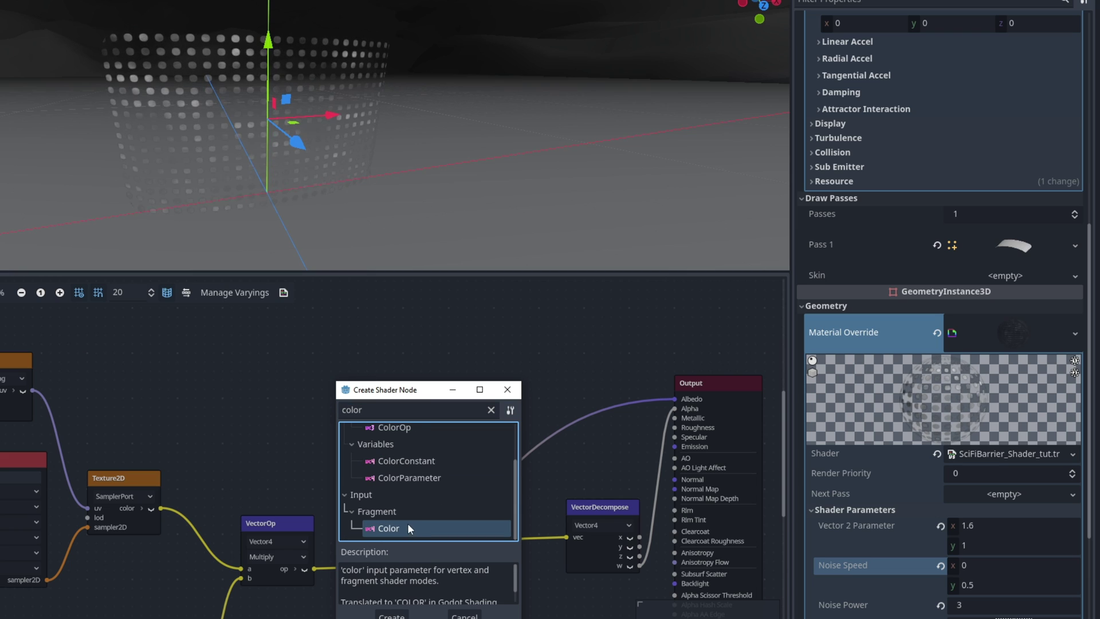
{"action": "double_click", "coordinate": [397, 525]}
{"action": "left_click_drag", "start_coordinate": [386, 405], "coordinate": [262, 369]}
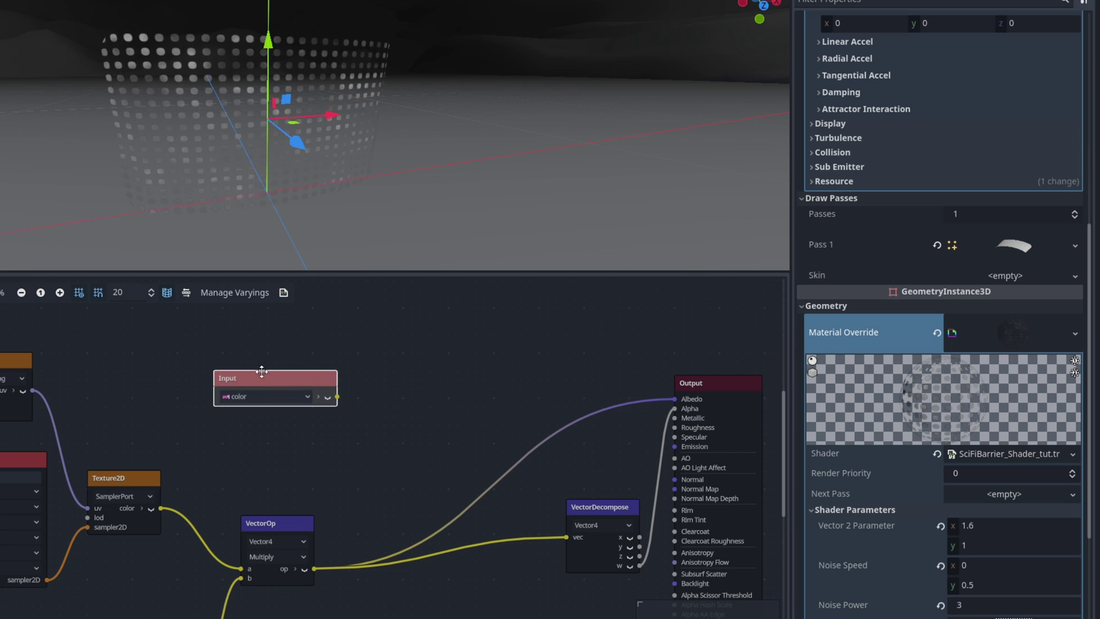
- Add a second Vector4 Multiply node that multiplies the color input by the existing Multiply node's output
{"action": "left_click_drag", "start_coordinate": [336, 389], "coordinate": [379, 452]}
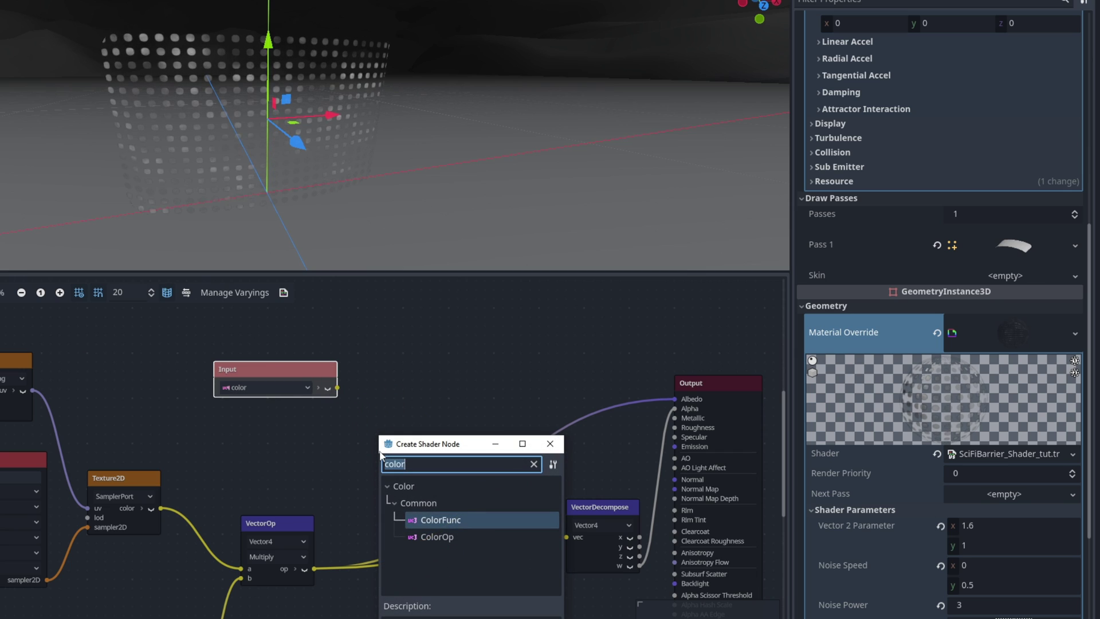
{"action": "type", "text": "mu"}
{"action": "scroll", "coordinate": [445, 551], "scroll_direction": "down", "scroll_amount": 3}
{"action": "scroll", "coordinate": [445, 556], "scroll_direction": "down", "scroll_amount": 2}
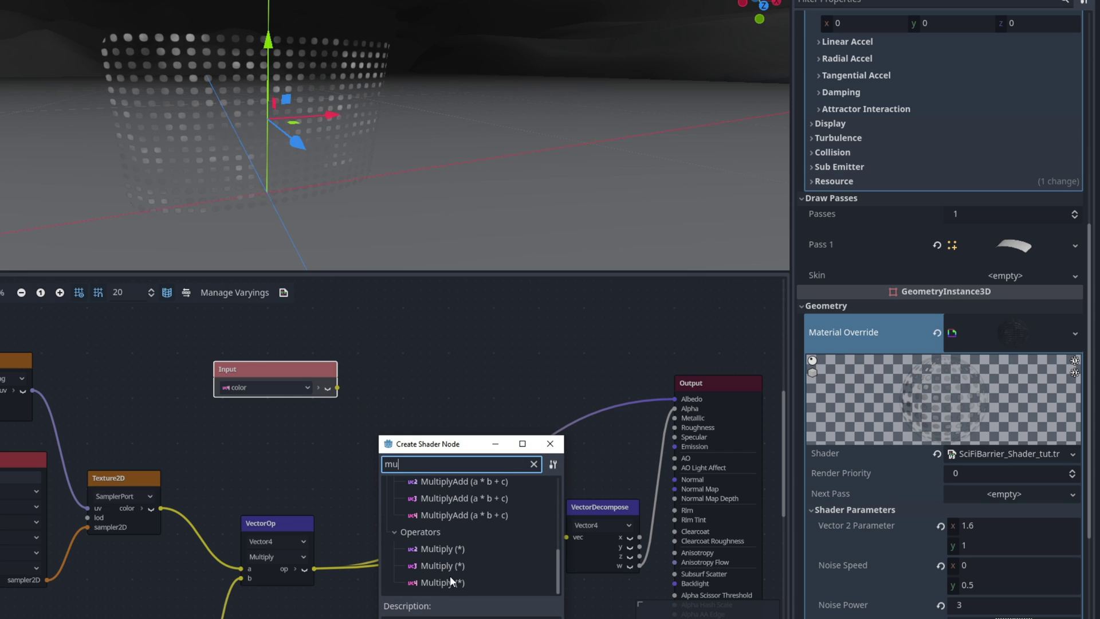
{"action": "left_click", "coordinate": [449, 575]}
{"action": "double_click", "coordinate": [450, 575]}
{"action": "scroll", "coordinate": [378, 539], "scroll_direction": "up", "scroll_amount": 1}
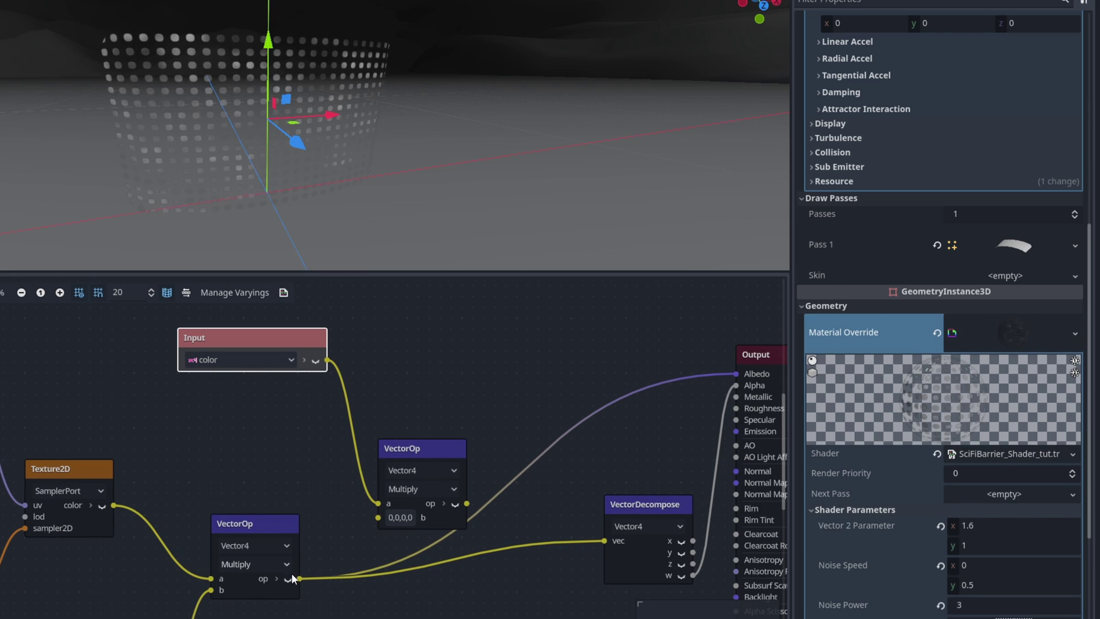
{"action": "left_click_drag", "start_coordinate": [381, 531], "coordinate": [378, 518]}
- Connect the new Multiply node's output to VectorDecompose's vec input and the Output node's Albedo
{"action": "middle_click_drag", "start_coordinate": [527, 474], "coordinate": [361, 500]}
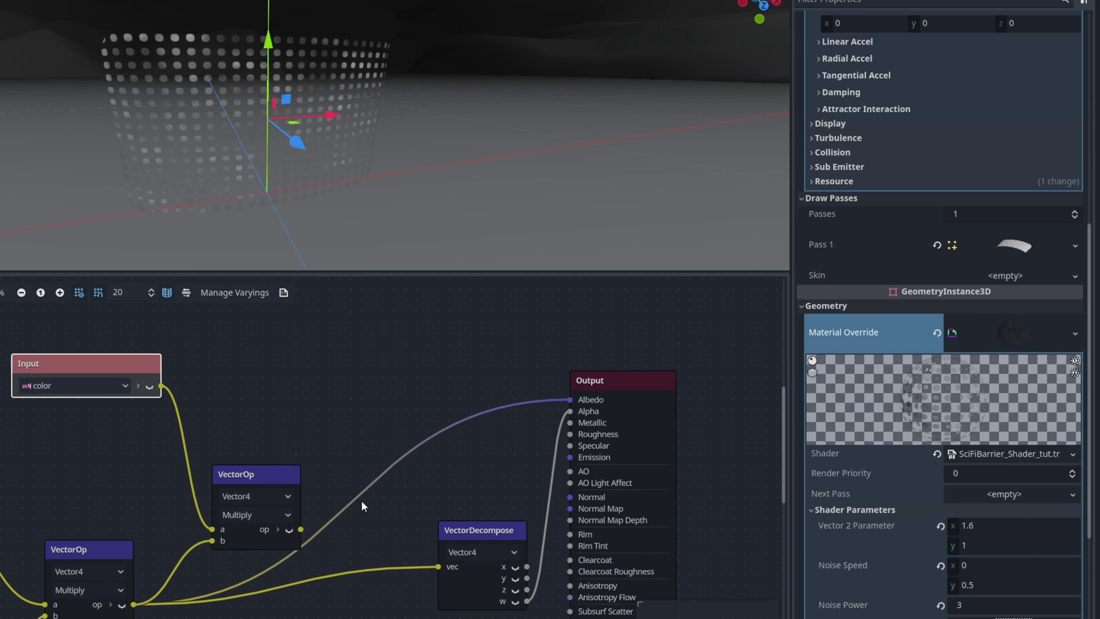
{"action": "left_click_drag", "start_coordinate": [299, 530], "coordinate": [436, 566]}
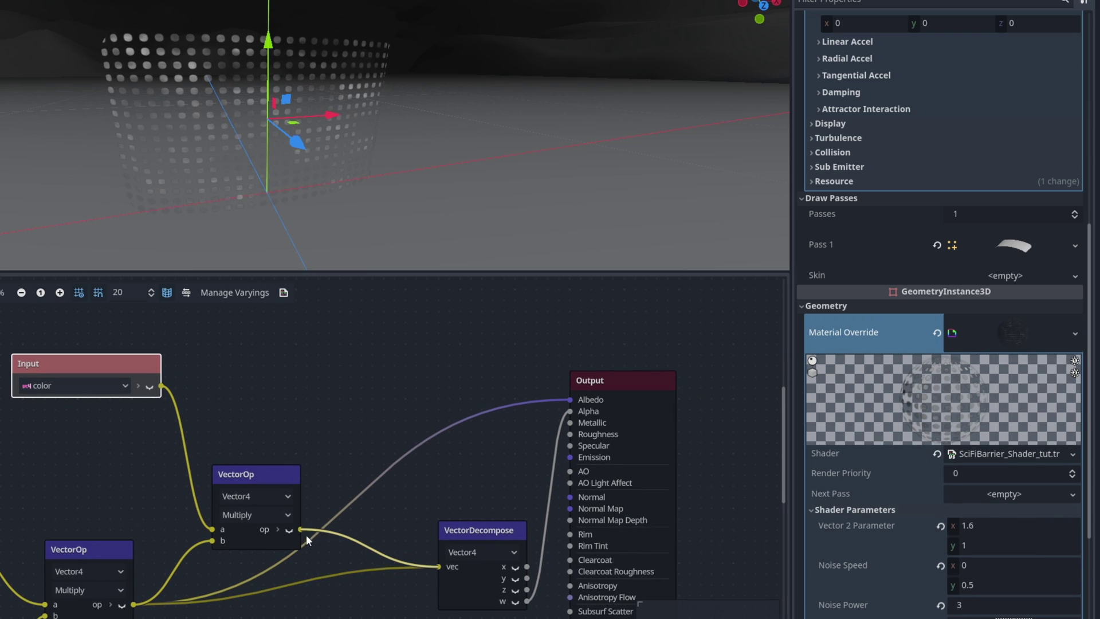
{"action": "left_click_drag", "start_coordinate": [298, 528], "coordinate": [569, 400]}
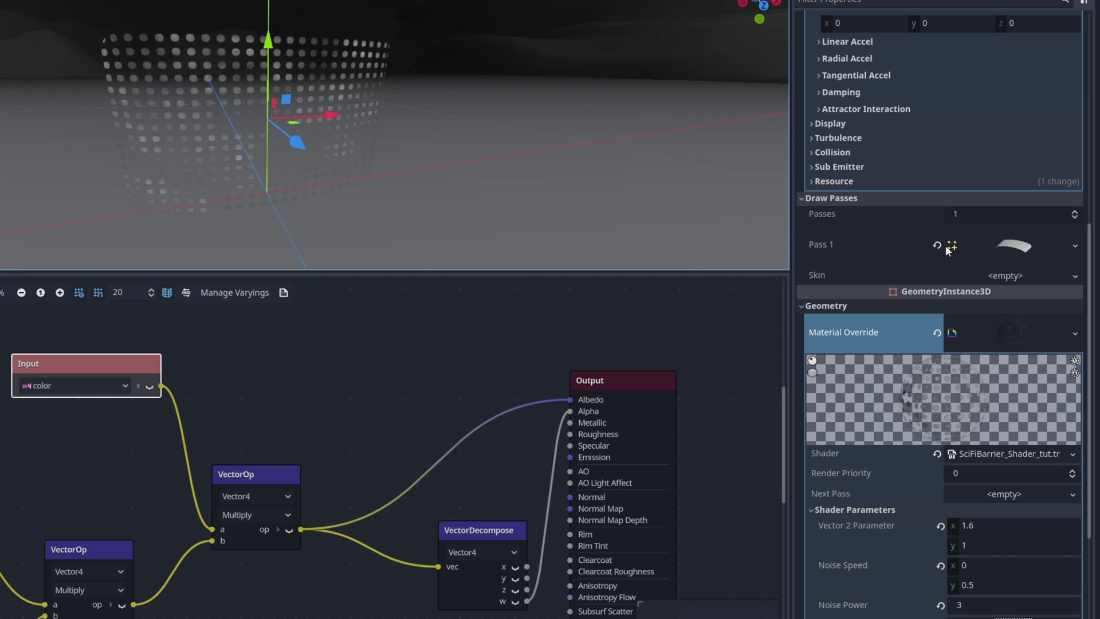
- Set the process material's Color Curves color to a blue with hue 213 and saturation 78
{"action": "scroll", "coordinate": [972, 324], "scroll_direction": "up", "scroll_amount": 5}
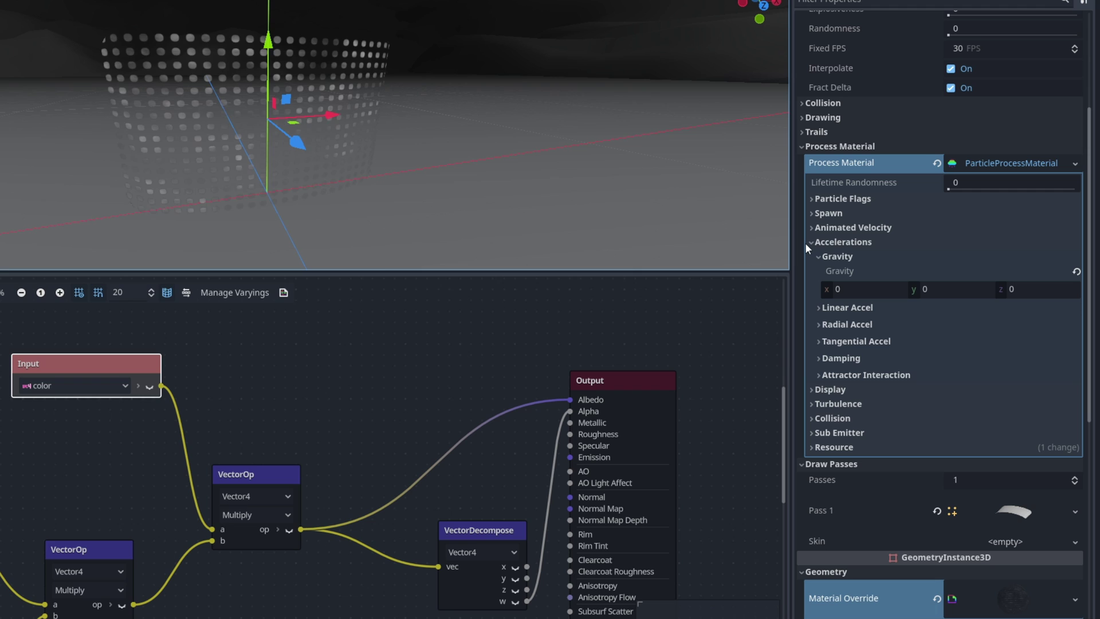
{"action": "left_click", "coordinate": [809, 389]}
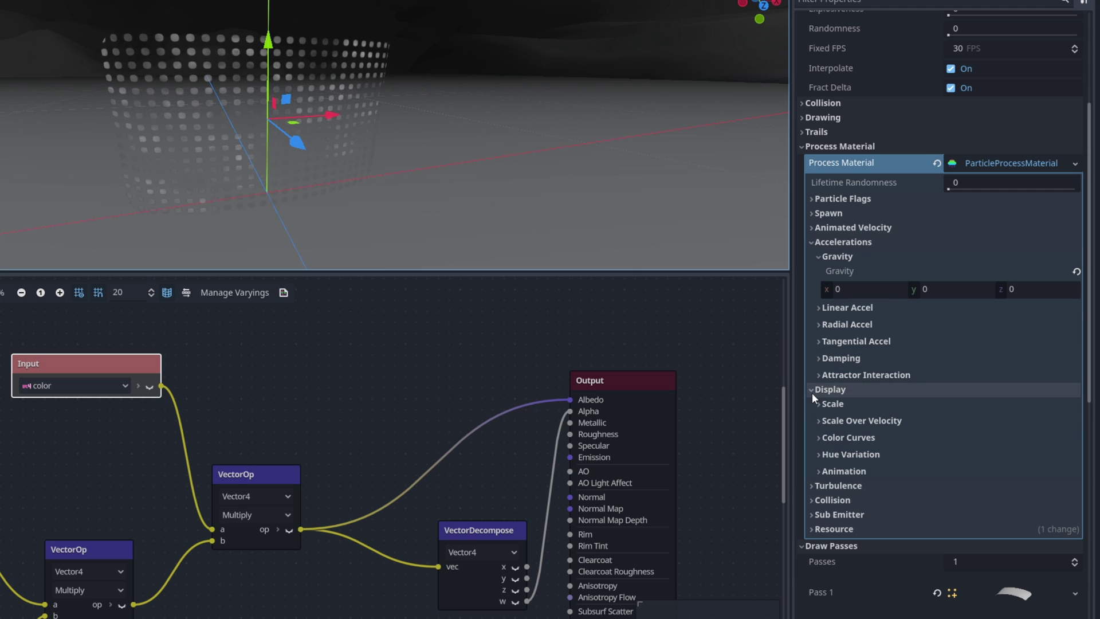
{"action": "left_click", "coordinate": [819, 438]}
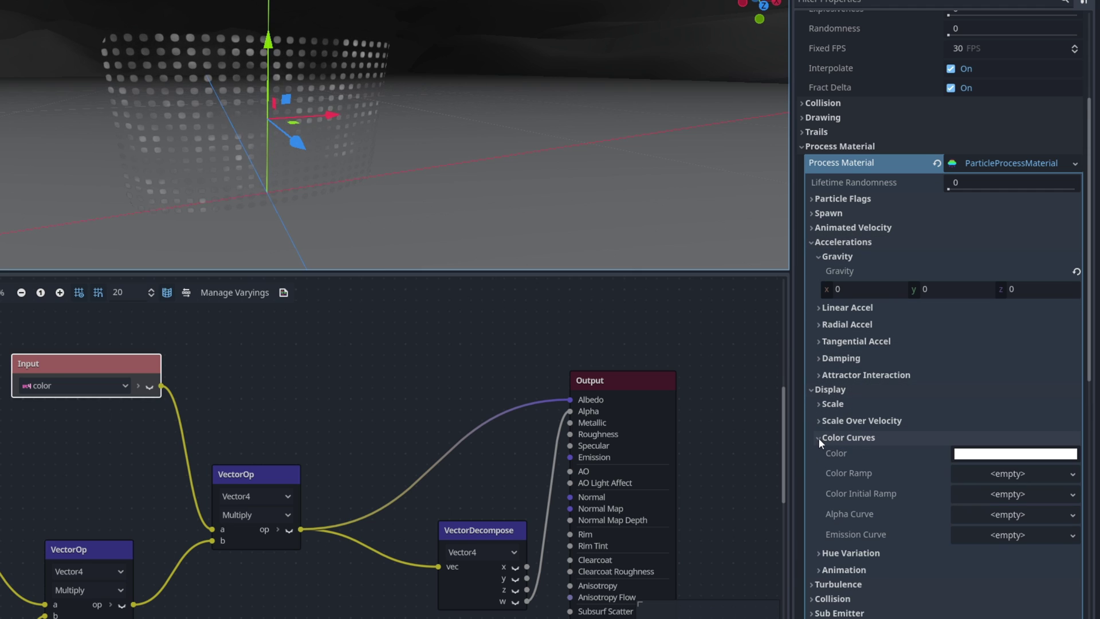
{"action": "left_click", "coordinate": [967, 454]}
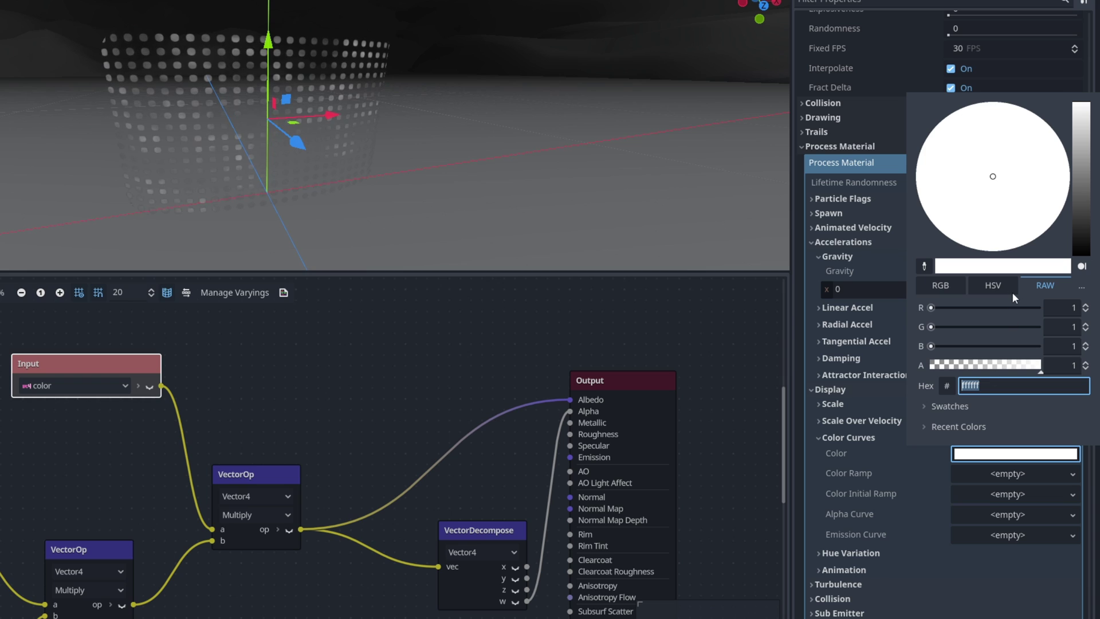
{"action": "left_click", "coordinate": [995, 284]}
{"action": "left_click_drag", "start_coordinate": [997, 307], "coordinate": [990, 307]}
{"action": "left_click", "coordinate": [1009, 326]}
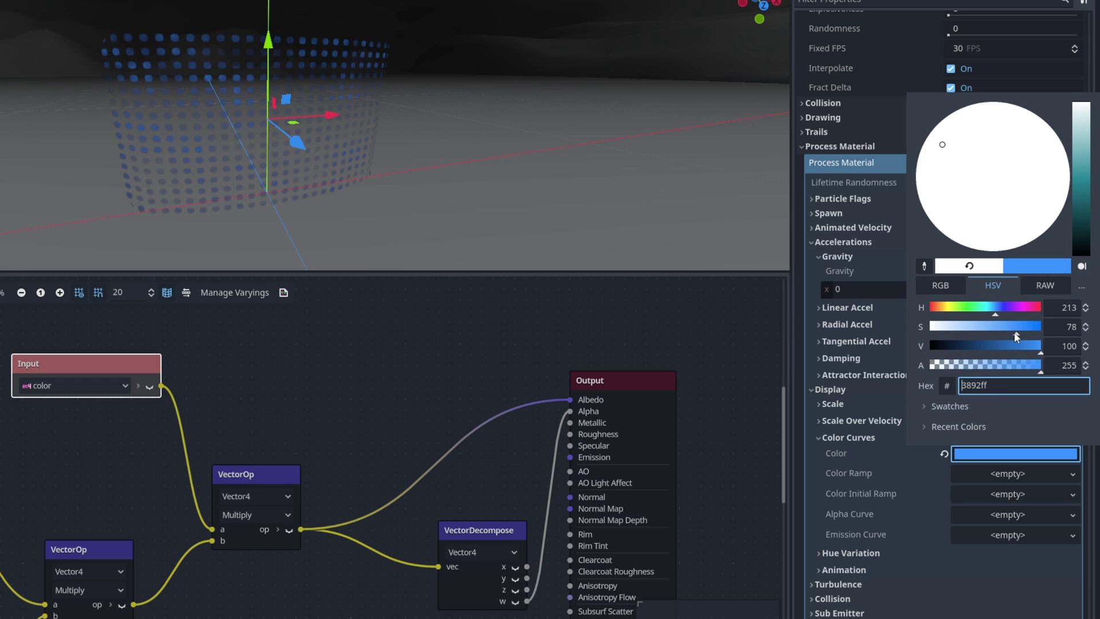
- Set the red component of the particle color to a raw value of 1.1
{"action": "left_click", "coordinate": [1042, 285]}
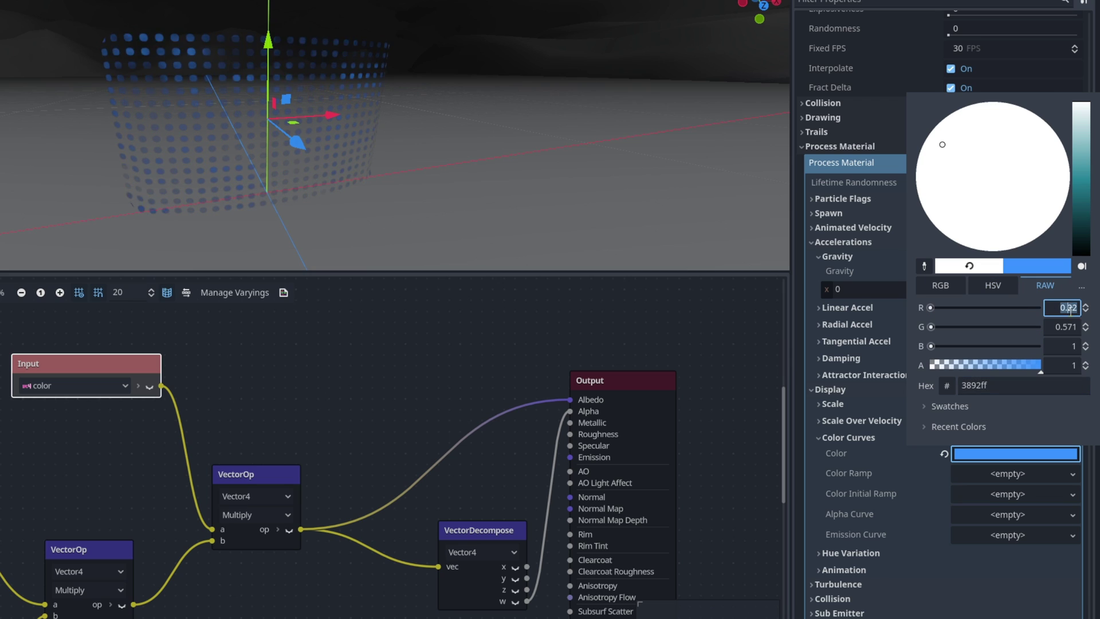
{"action": "type", "text": "5"}
{"action": "key", "text": "Return"}
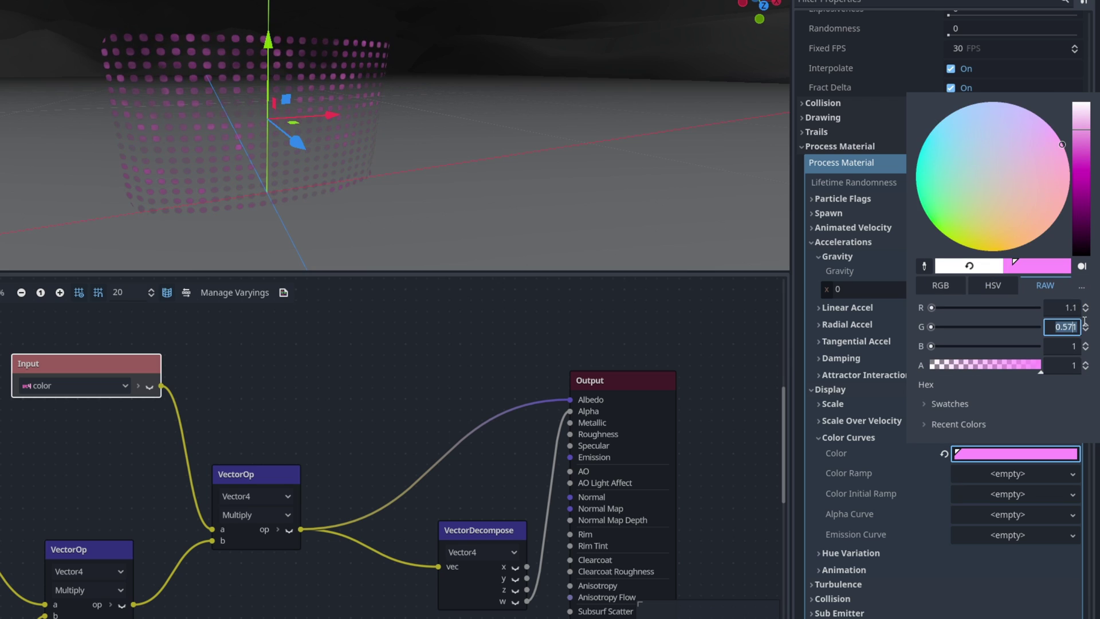
- Multiply the raw green and blue components of the particle color by 5
{"action": "type", "text": "*5"}
{"action": "key", "text": "Return"}
{"action": "left_click", "coordinate": [1065, 346]}
{"action": "type", "text": "*5"}
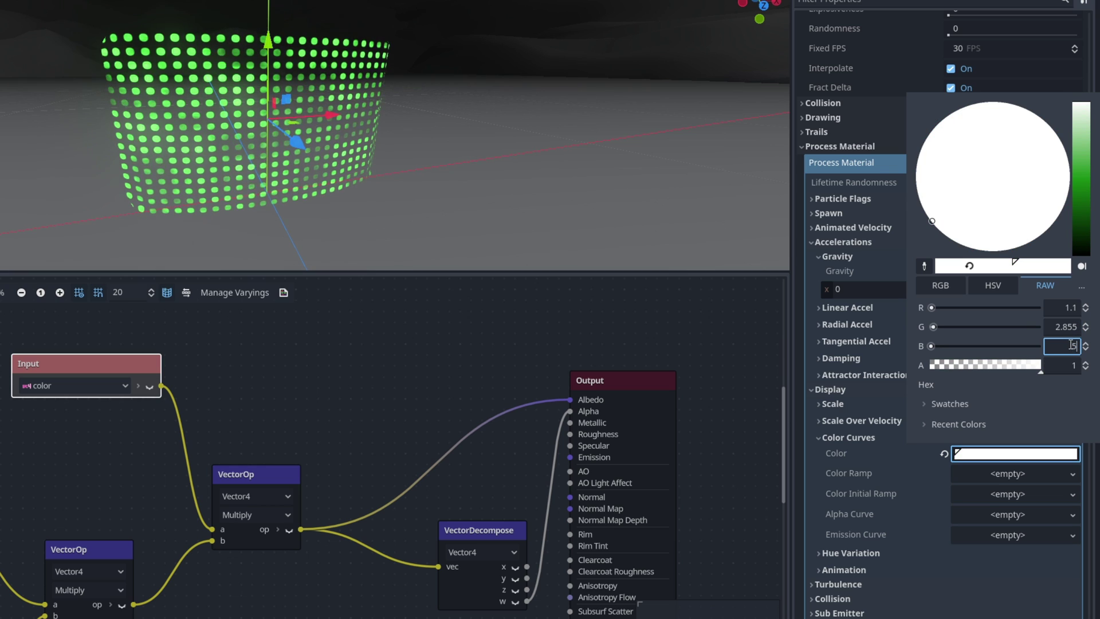
{"action": "key", "text": "Return"}
{"action": "left_click", "coordinate": [372, 109]}
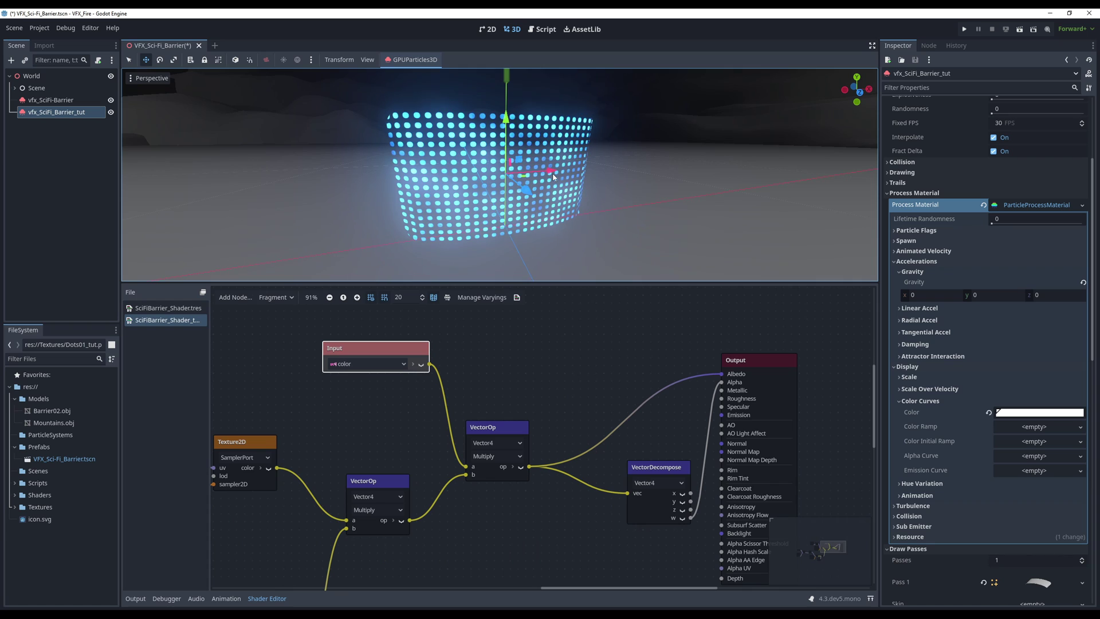
{"action": "mouse_move", "coordinate": [372, 108]}
{"action": "right_mouse_down"}
{"action": "mouse_move", "coordinate": [327, 97]}
{"action": "mouse_move", "coordinate": [370, 105]}
{"action": "right_mouse_up"}
{"action": "key", "text": "s"}
{"action": "key", "text": "w"}
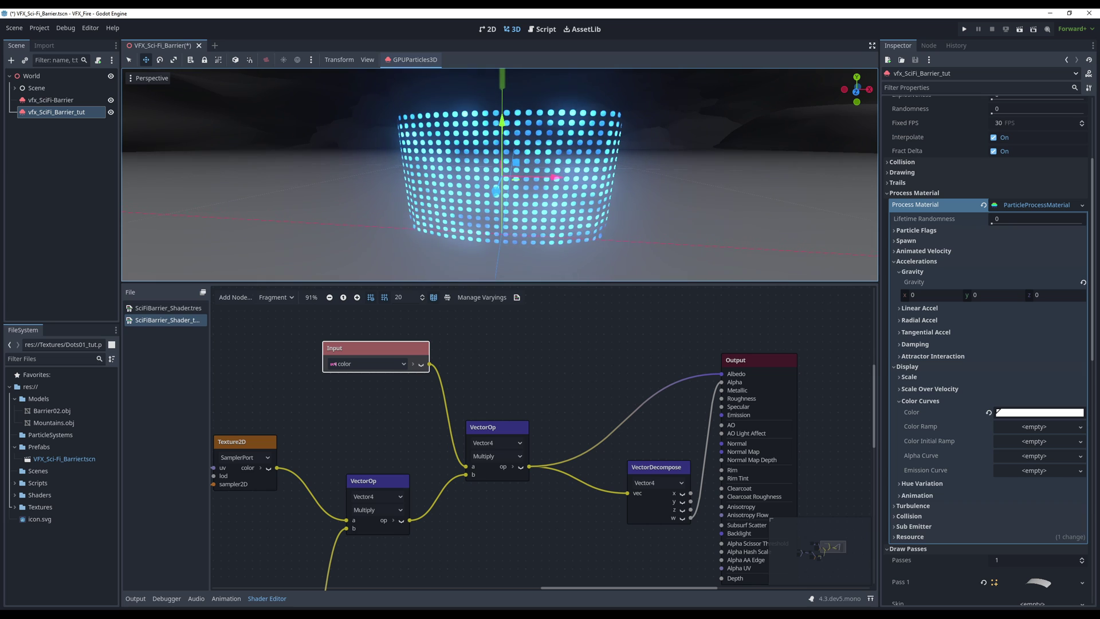
- Switch the WorldEnvironment's Glow off and on again to compare the barrier, and reselect vfx_SciFi_Barrier_tut
{"action": "left_click", "coordinate": [15, 88]}
{"action": "left_click", "coordinate": [64, 100]}
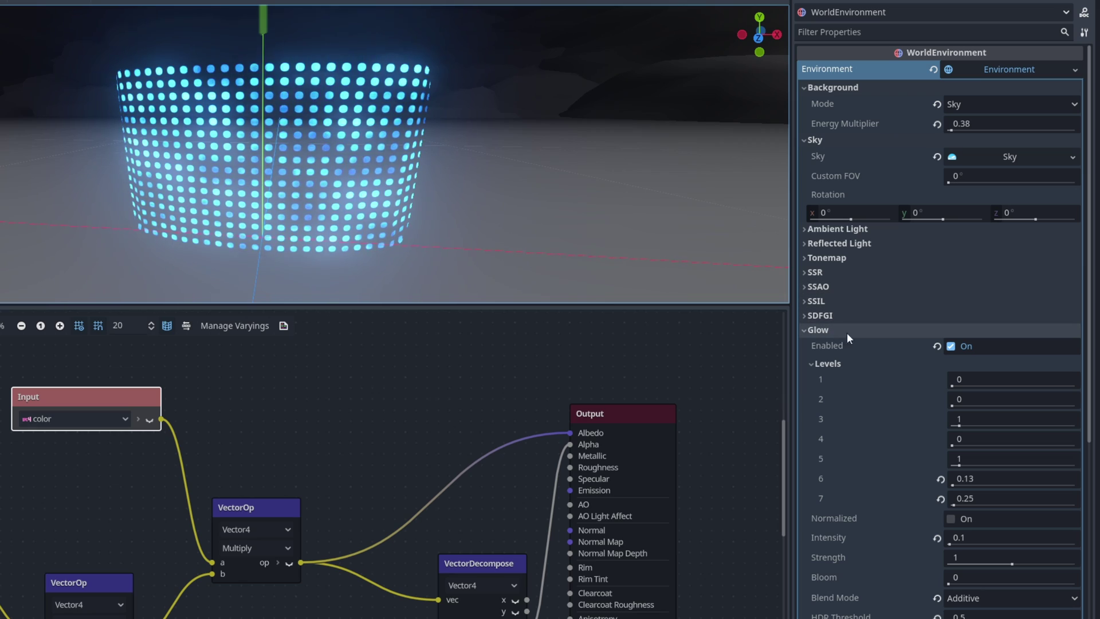
{"action": "left_click", "coordinate": [949, 347]}
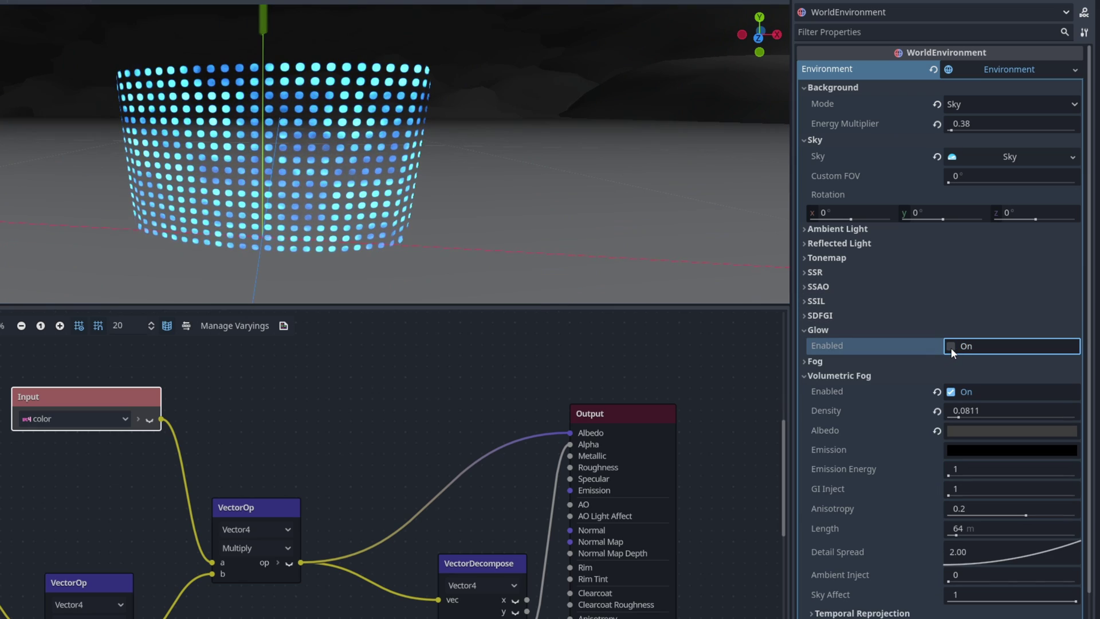
{"action": "left_click", "coordinate": [951, 347]}
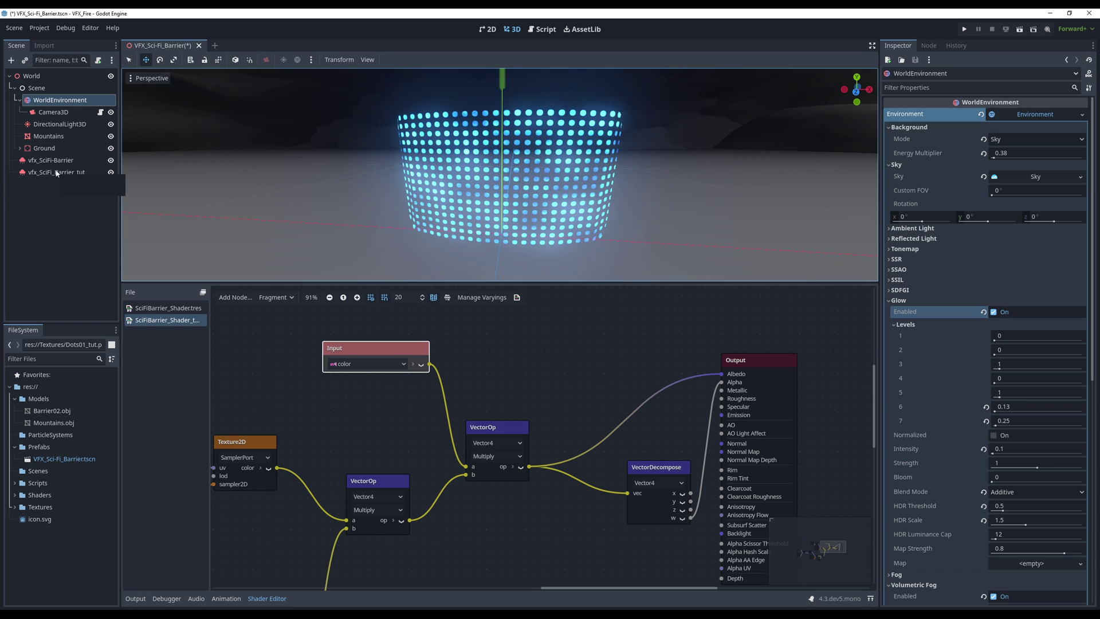
{"action": "left_click", "coordinate": [496, 172]}
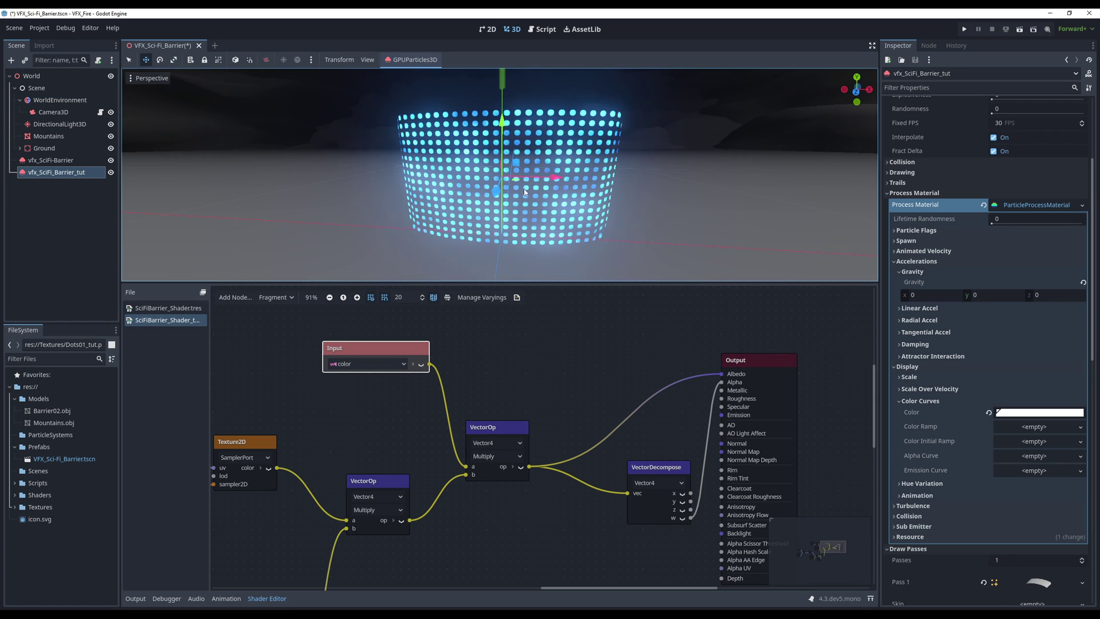
{"action": "middle_click_drag", "start_coordinate": [535, 189], "coordinate": [573, 195]}
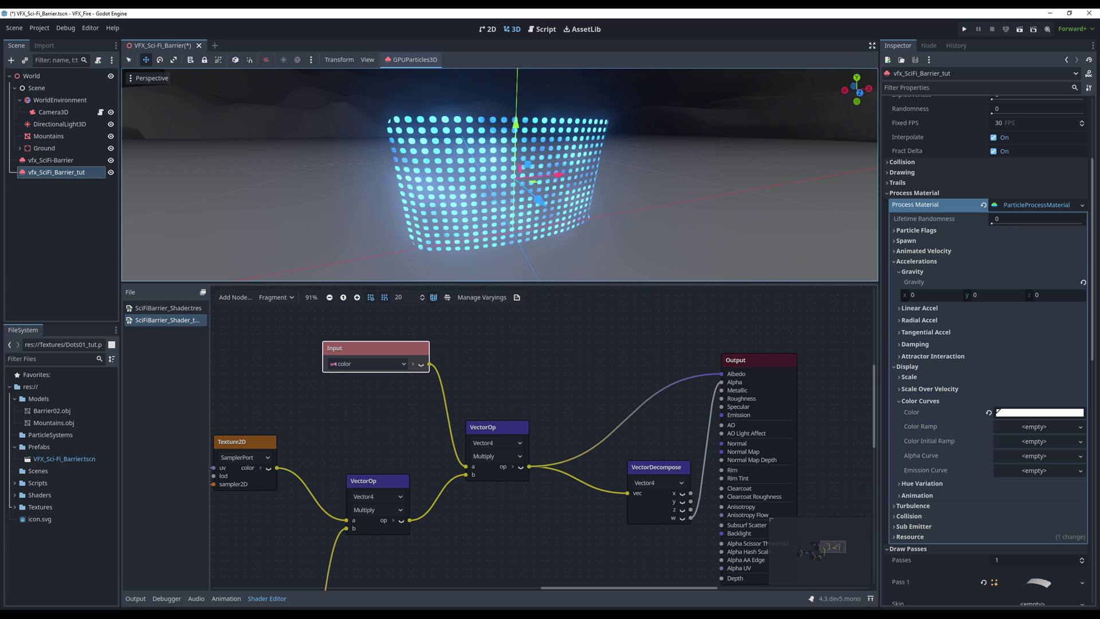
- Move the dots and noise node group, including its Multiply node, farther from the color Multiply node to free space between them
{"action": "middle_click_drag", "start_coordinate": [564, 384], "coordinate": [564, 378]}
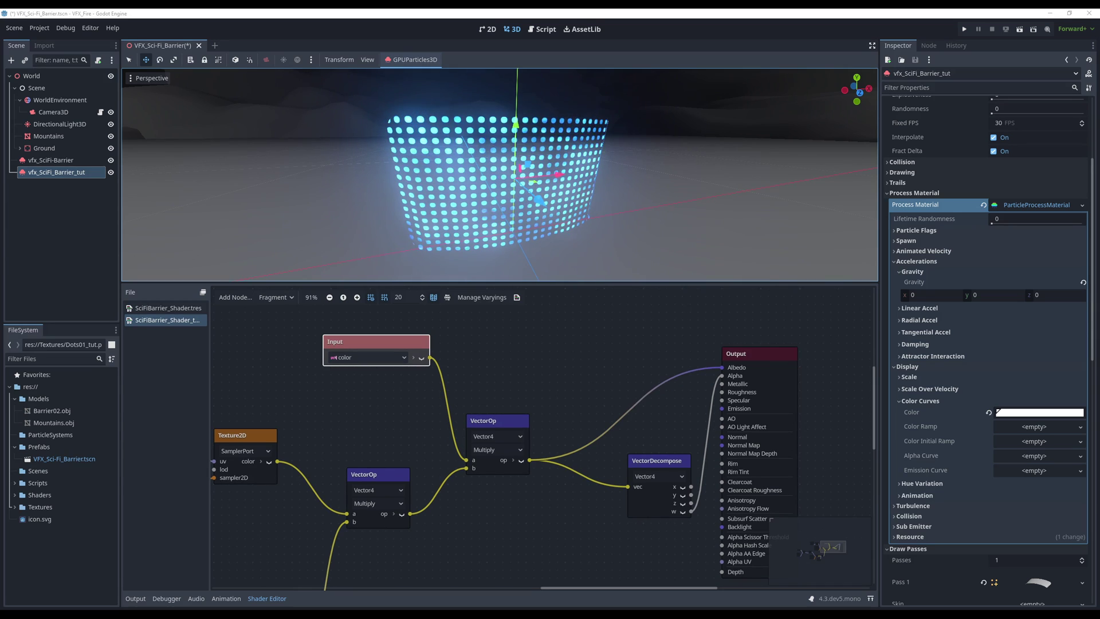
{"action": "scroll", "coordinate": [483, 464], "scroll_direction": "down", "scroll_amount": 5}
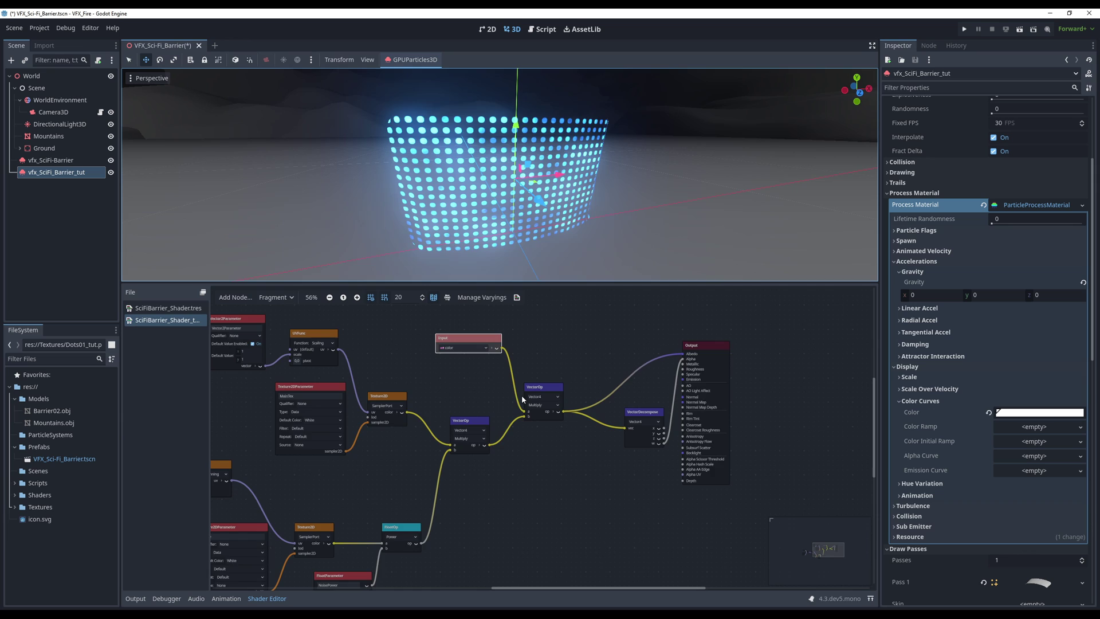
{"action": "middle_click_drag", "start_coordinate": [483, 464], "coordinate": [603, 459]}
{"action": "left_click_drag", "start_coordinate": [605, 551], "coordinate": [321, 374]}
{"action": "left_click_drag", "start_coordinate": [612, 409], "coordinate": [498, 406]}
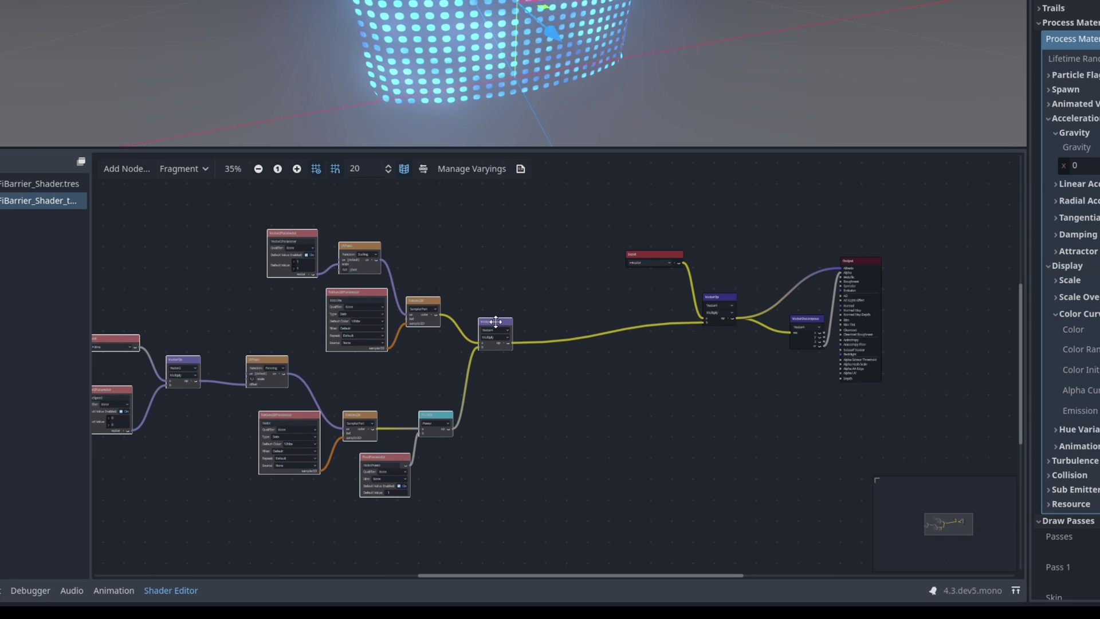
{"action": "left_click", "coordinate": [637, 393]}
- Add a UVPolarCoord node in the free area below the connection between the two Multiply nodes
{"action": "scroll", "coordinate": [638, 392], "scroll_direction": "up", "scroll_amount": 2}
{"action": "right_click", "coordinate": [596, 398]}
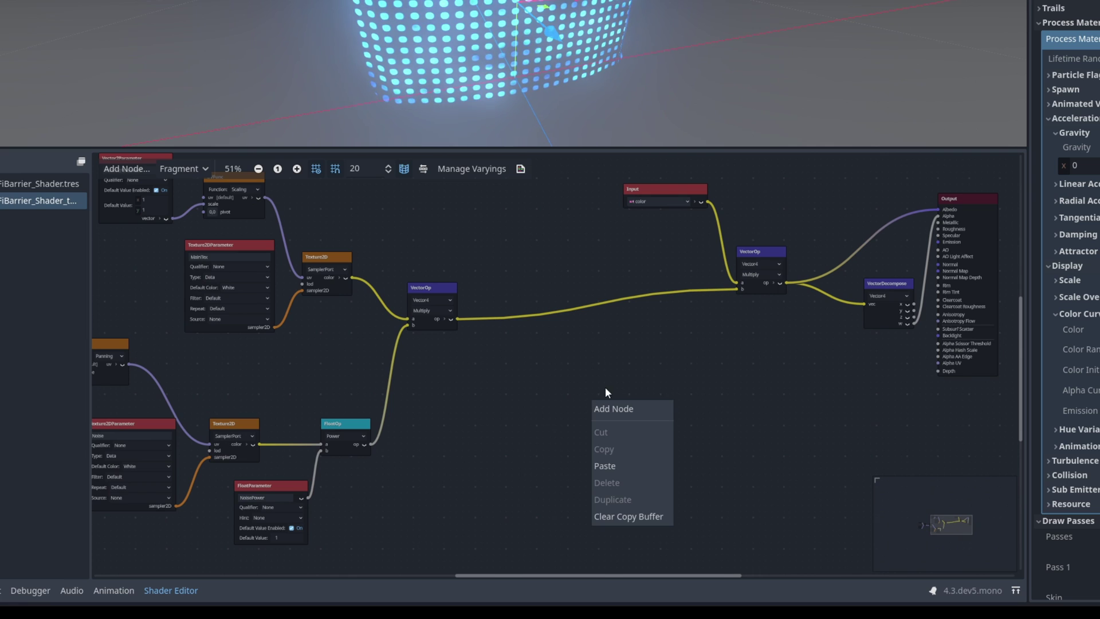
{"action": "left_click", "coordinate": [617, 407]}
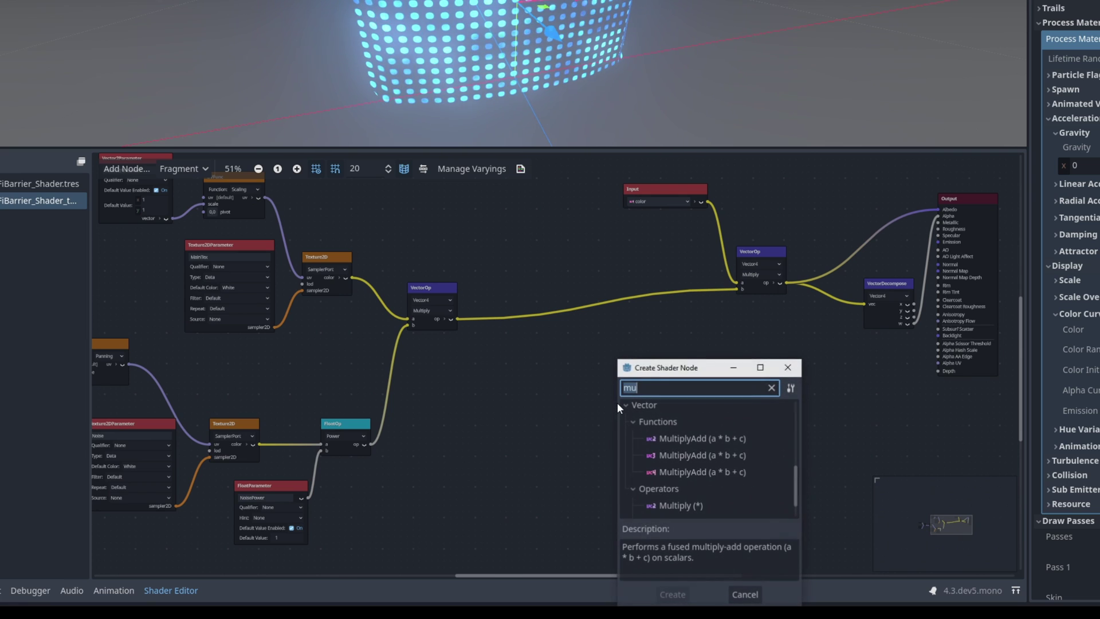
{"action": "left_click", "coordinate": [771, 387]}
{"action": "left_click", "coordinate": [624, 437]}
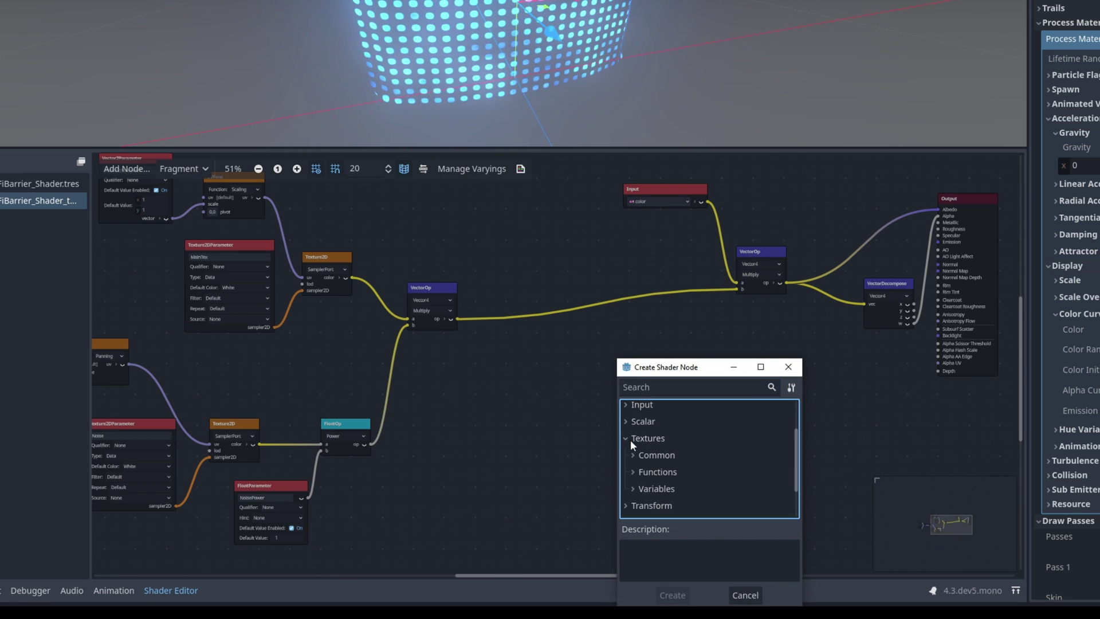
{"action": "left_click", "coordinate": [634, 456]}
{"action": "left_click", "coordinate": [690, 489]}
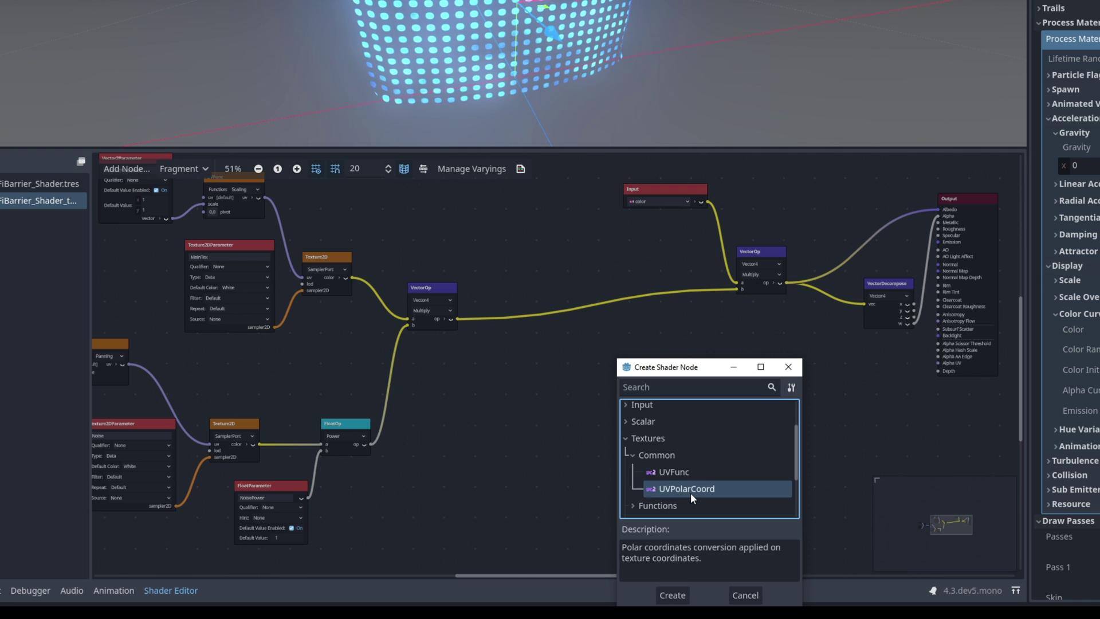
{"action": "left_click", "coordinate": [672, 595]}
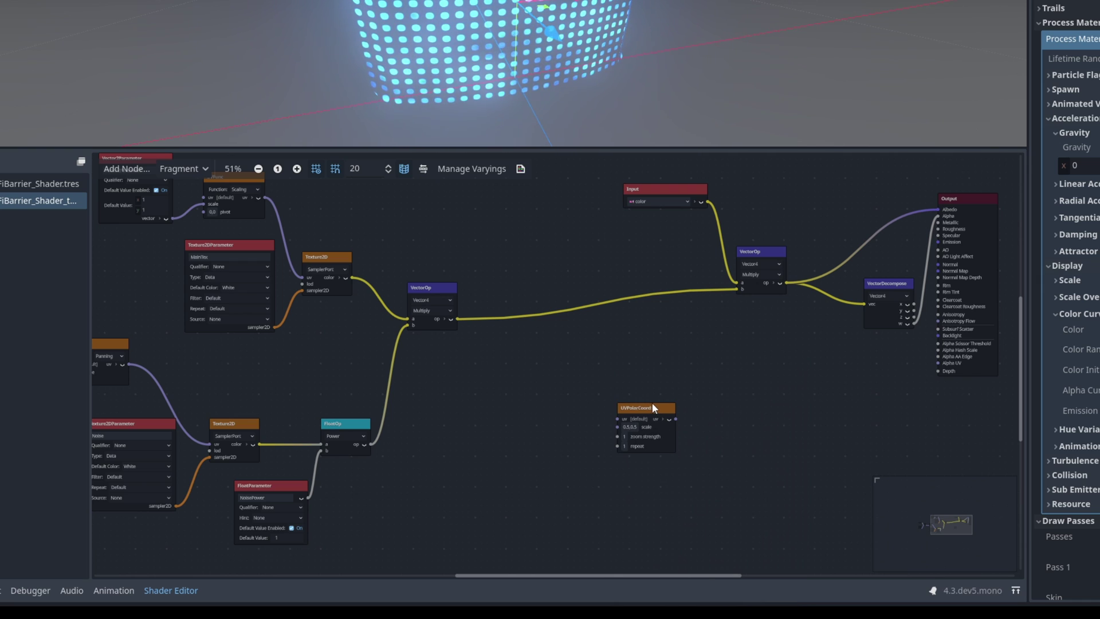
{"action": "scroll", "coordinate": [643, 411], "scroll_direction": "up", "scroll_amount": 5}
{"action": "left_click_drag", "start_coordinate": [643, 411], "coordinate": [542, 395]}
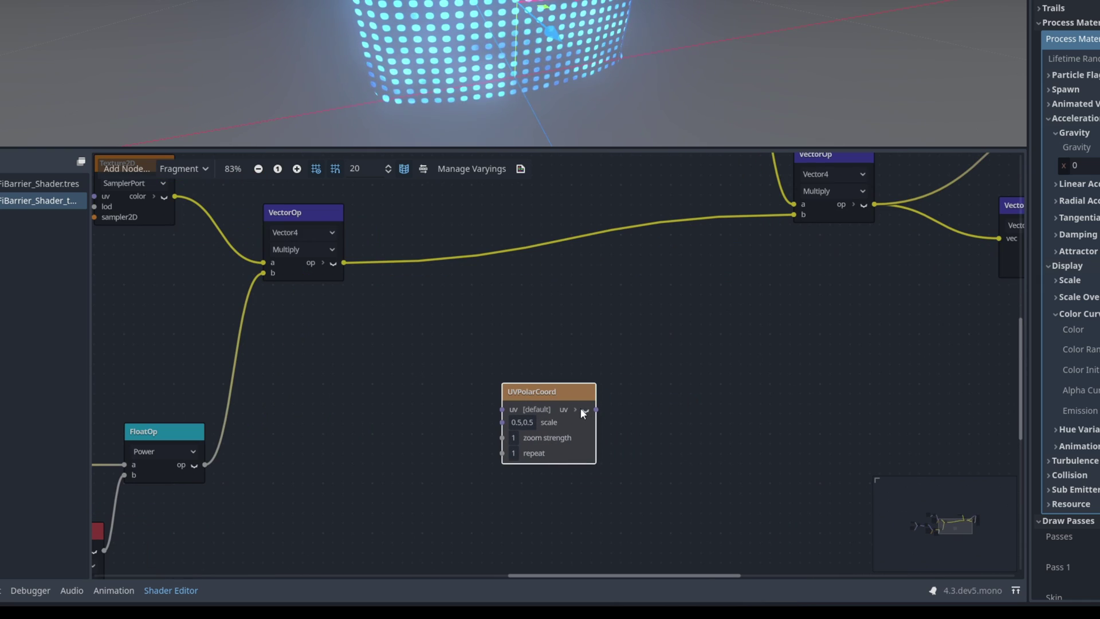
- Expand UVPolarCoord's uv output into separate channels, preview the red channel, and hide the preview
{"action": "left_click", "coordinate": [583, 409]}
{"action": "left_click", "coordinate": [609, 422]}
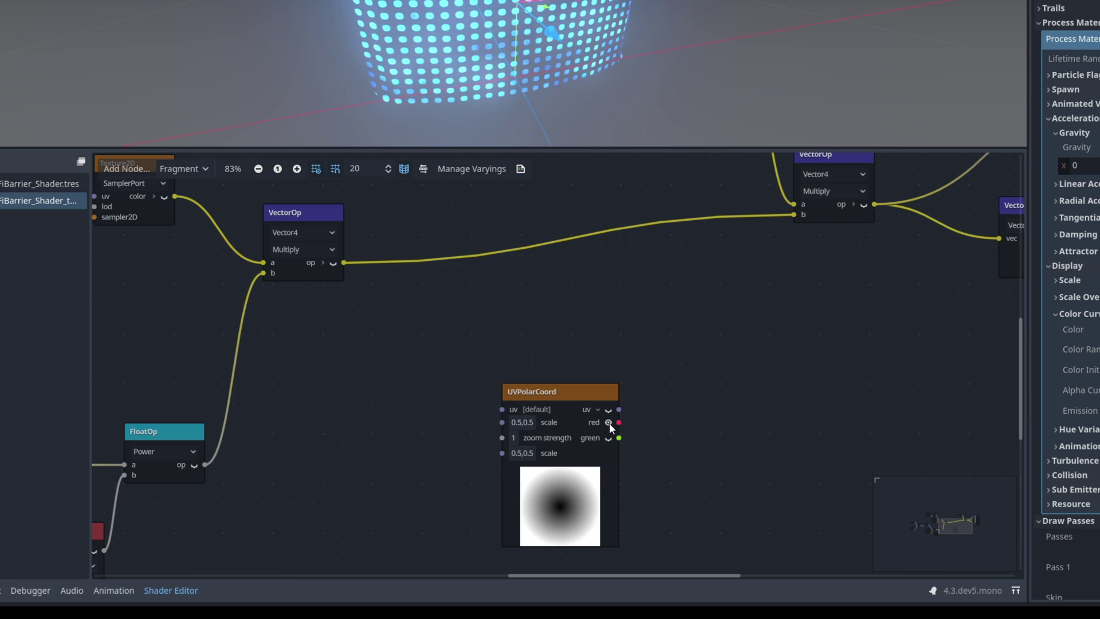
{"action": "left_click", "coordinate": [609, 423]}
{"action": "left_click", "coordinate": [610, 424]}
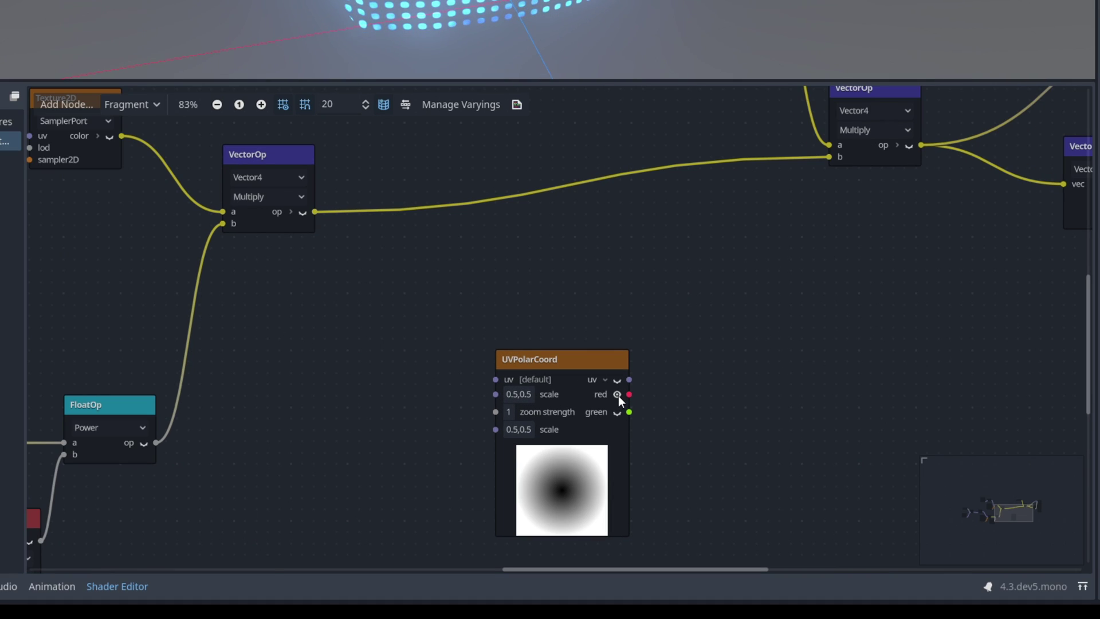
{"action": "left_click", "coordinate": [617, 394]}
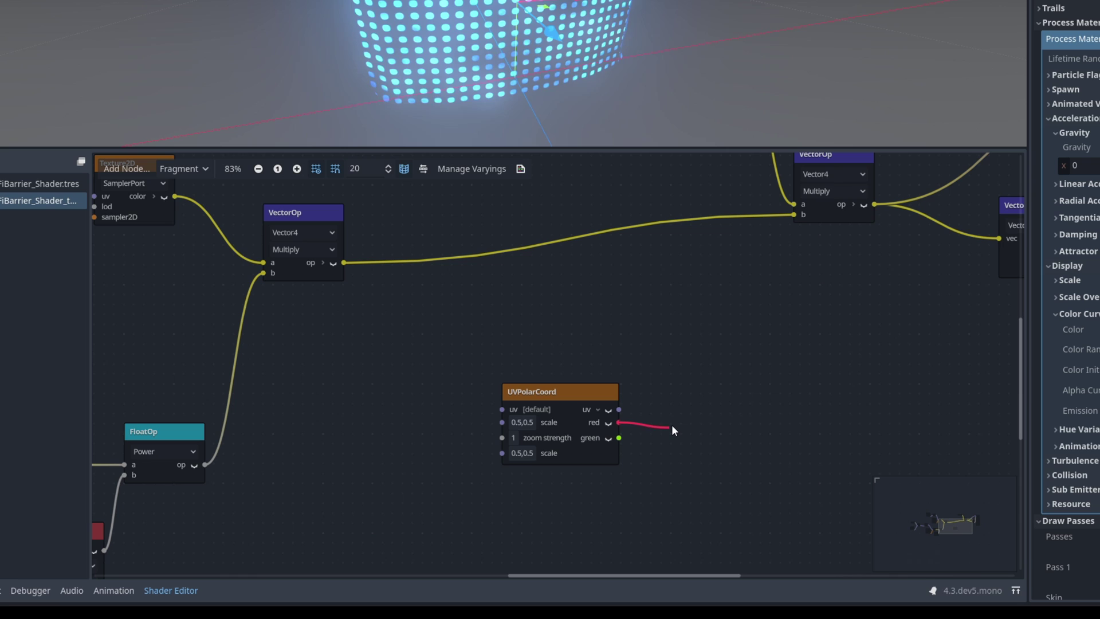
- Add a scalar Power node with its a input fed by UVPolarCoord's red output
{"action": "left_click_drag", "start_coordinate": [671, 425], "coordinate": [685, 397]}
{"action": "type", "text": "po"}
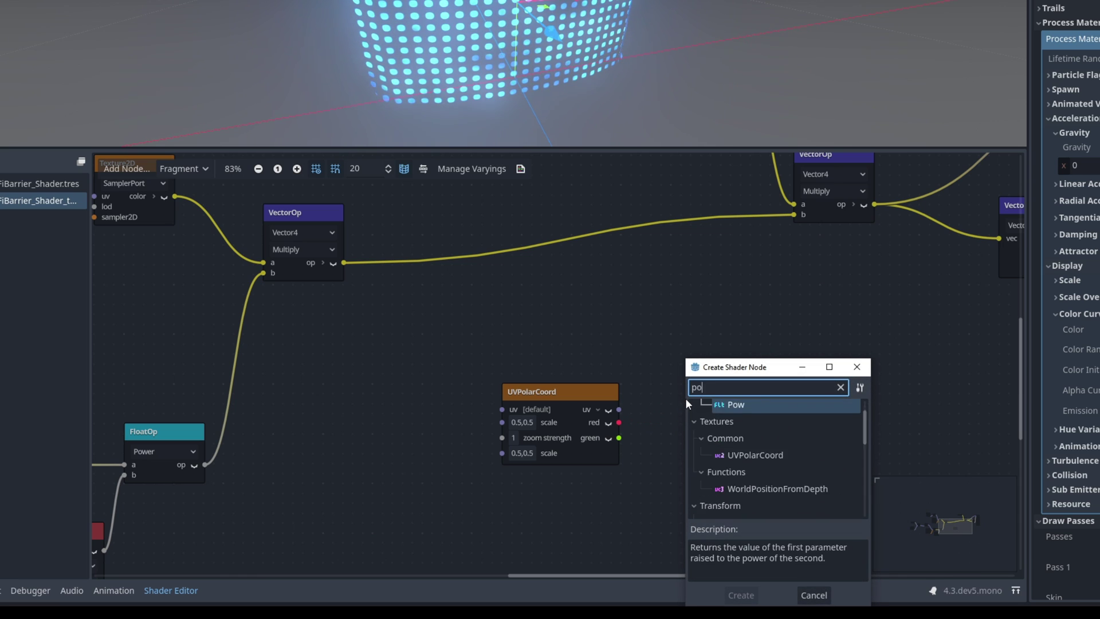
{"action": "type", "text": "wer"}
{"action": "key", "text": "BackSpace"}
{"action": "key", "text": "BackSpace"}
{"action": "key", "text": "Return"}
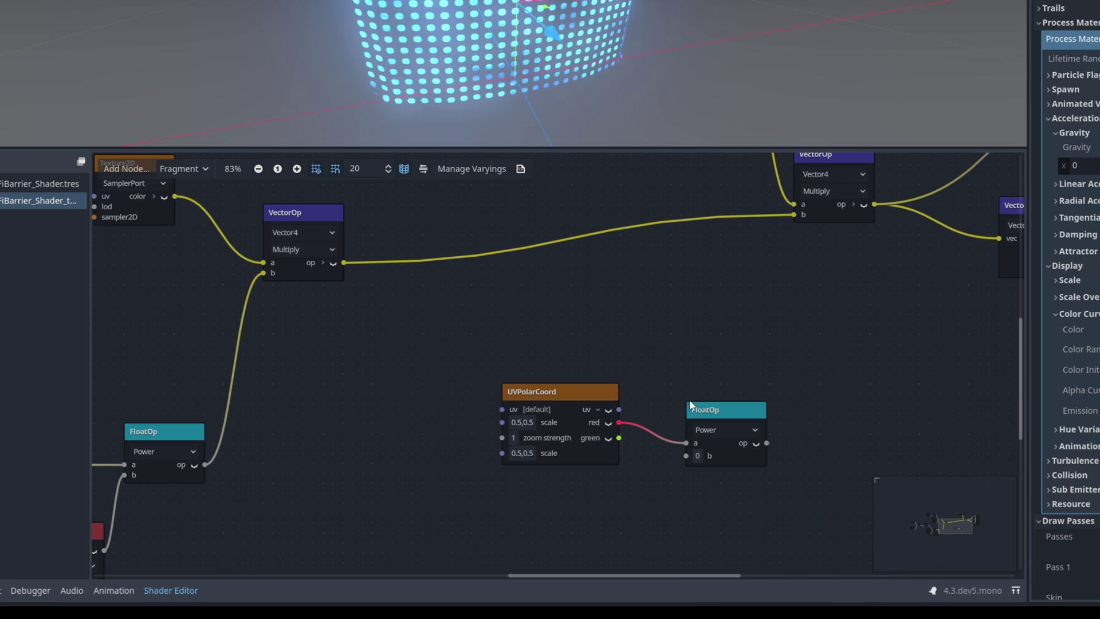
{"action": "left_click_drag", "start_coordinate": [708, 414], "coordinate": [703, 397]}
- Add a FloatParameter node below the UVPolarCoord and Power nodes
{"action": "scroll", "coordinate": [692, 496], "scroll_direction": "down", "scroll_amount": 5}
{"action": "right_click", "coordinate": [633, 397]}
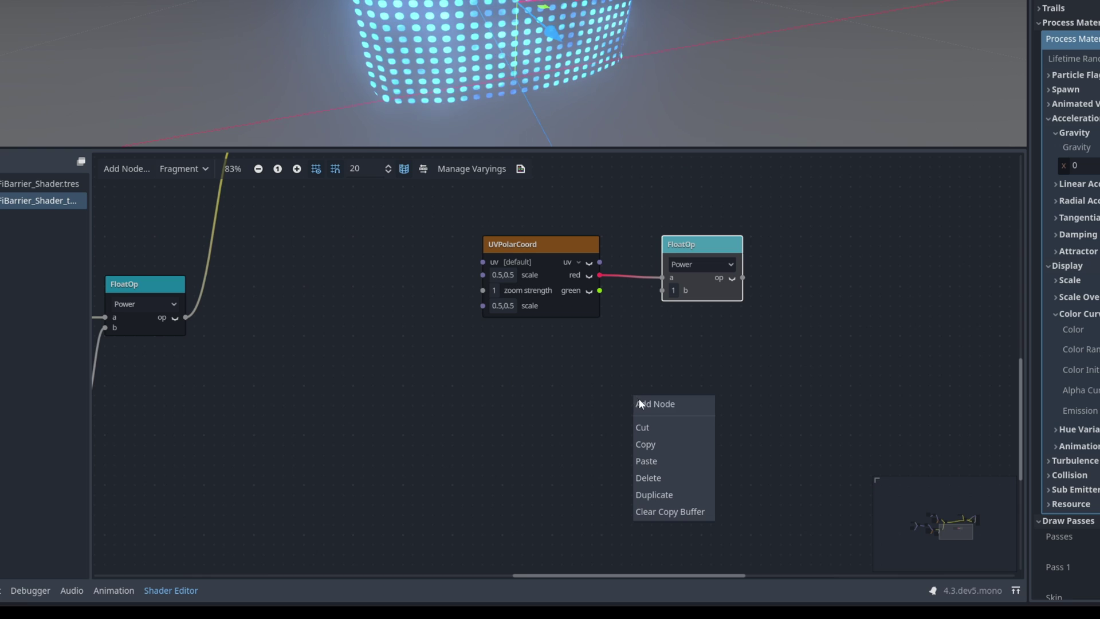
{"action": "left_click", "coordinate": [649, 405]}
{"action": "type", "text": "para"}
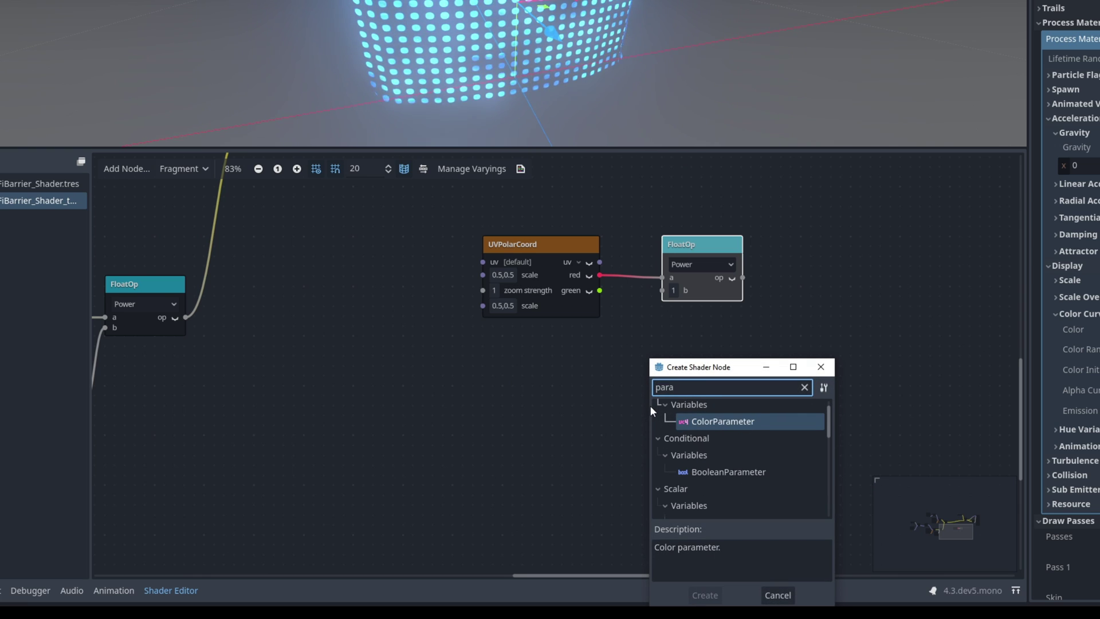
{"action": "scroll", "coordinate": [717, 462], "scroll_direction": "down", "scroll_amount": 2}
{"action": "left_click", "coordinate": [721, 464]}
{"action": "double_click", "coordinate": [723, 465]}
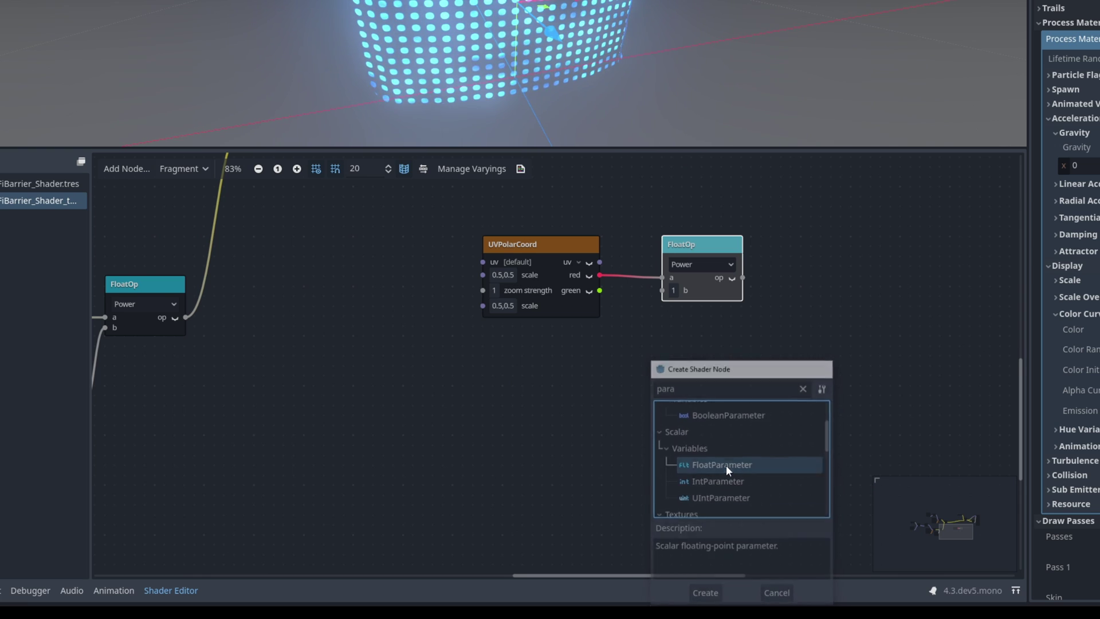
- Name the float parameter MaskPower with its default value enabled, and connect it to the new Power node's b input
{"action": "double_click", "coordinate": [586, 388]}
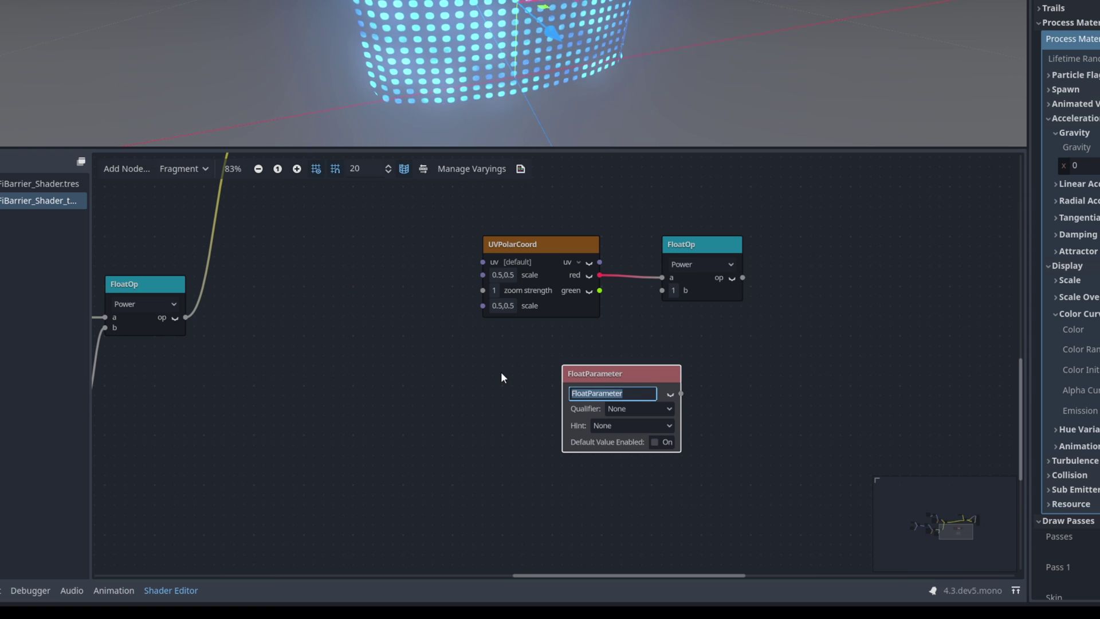
{"action": "type", "text": "MaskPower"}
{"action": "left_click", "coordinate": [500, 371]}
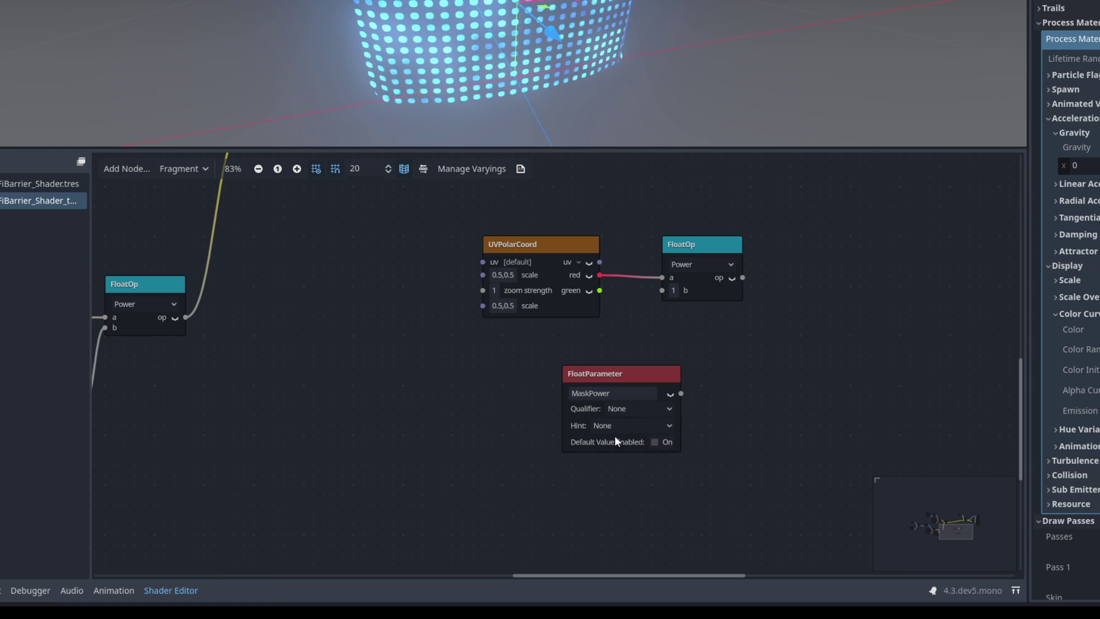
{"action": "left_click", "coordinate": [654, 442]}
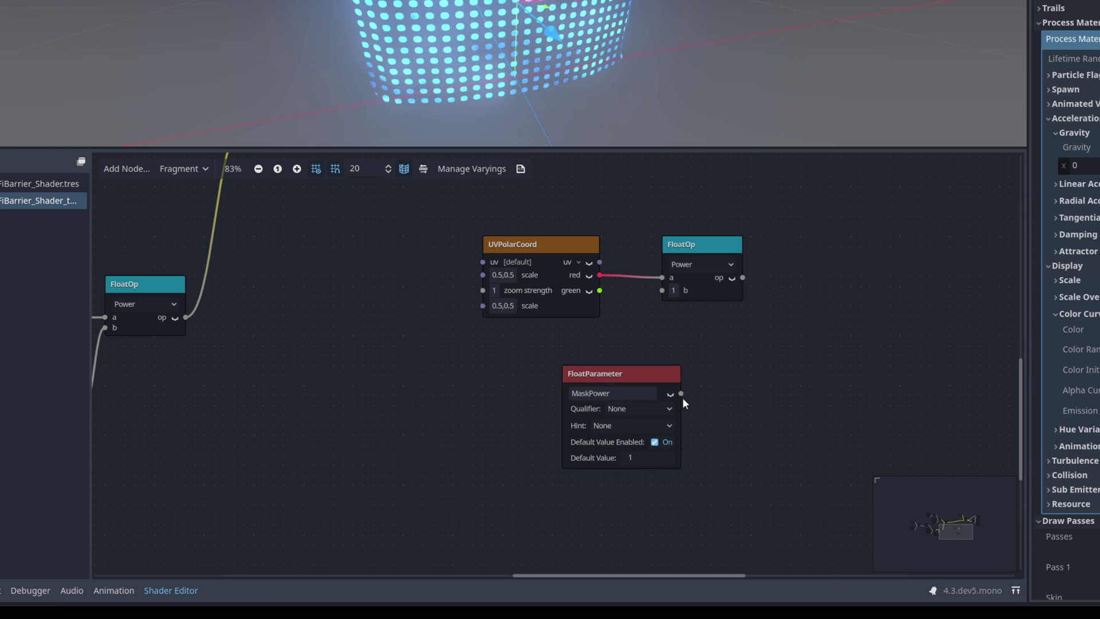
{"action": "left_click_drag", "start_coordinate": [617, 372], "coordinate": [508, 368]}
{"action": "middle_click_drag", "start_coordinate": [777, 268], "coordinate": [594, 501]}
- Add a Vector4 Multiply node with its a input fed by the dots and noise Multiply node
{"action": "scroll", "coordinate": [593, 500], "scroll_direction": "down", "scroll_amount": 2}
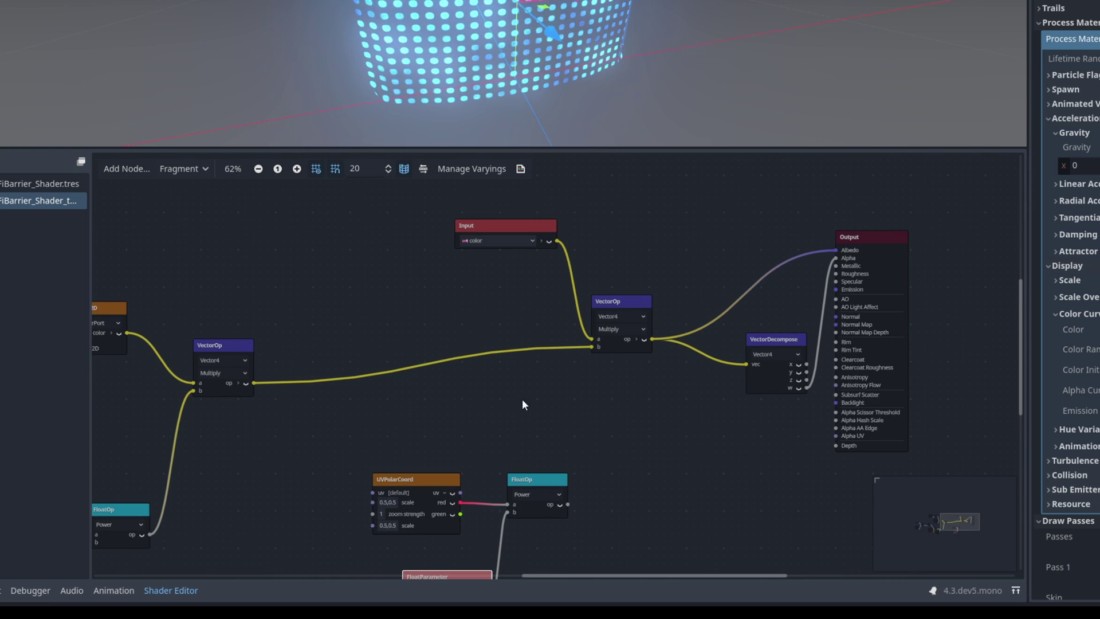
{"action": "left_click_drag", "start_coordinate": [530, 394], "coordinate": [426, 430]}
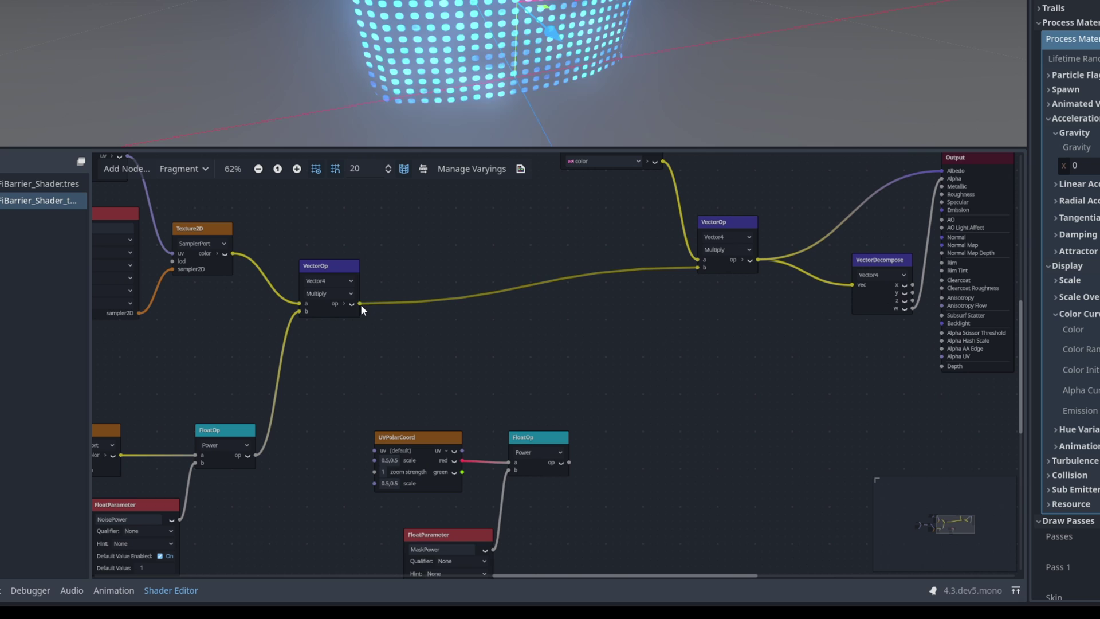
{"action": "left_click_drag", "start_coordinate": [582, 326], "coordinate": [583, 325]}
{"action": "type", "text": "mu"}
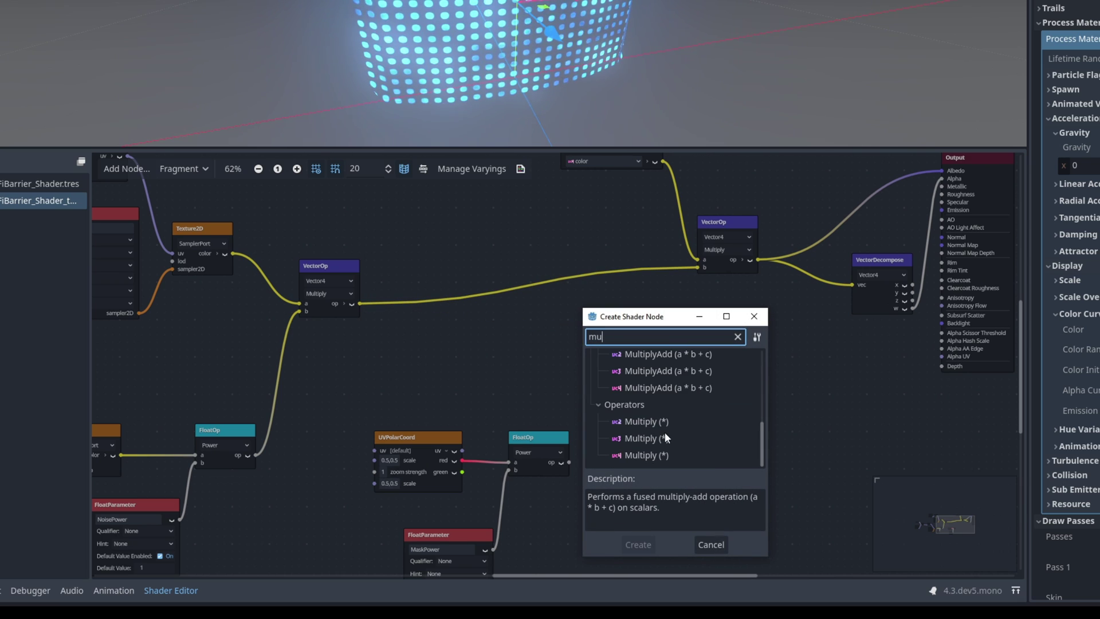
{"action": "left_click", "coordinate": [654, 456]}
{"action": "double_click", "coordinate": [654, 455]}
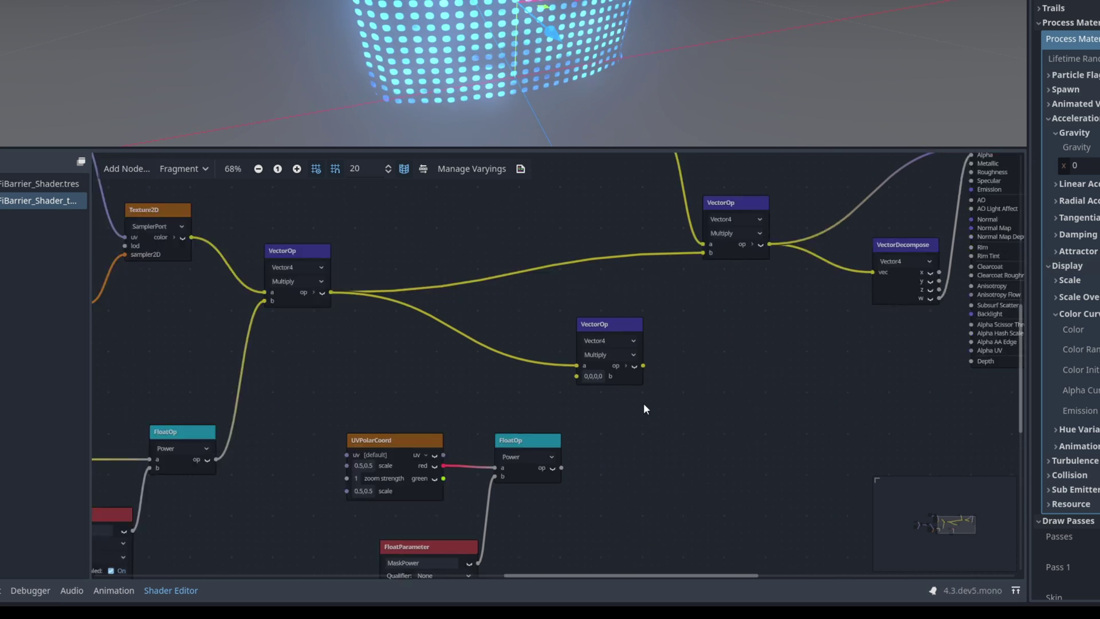
- Connect the mask's Power output to the new Multiply node's b and its output to the color Multiply node's b
{"action": "scroll", "coordinate": [644, 405], "scroll_direction": "up", "scroll_amount": 2}
{"action": "middle_click_drag", "start_coordinate": [641, 338], "coordinate": [545, 481]}
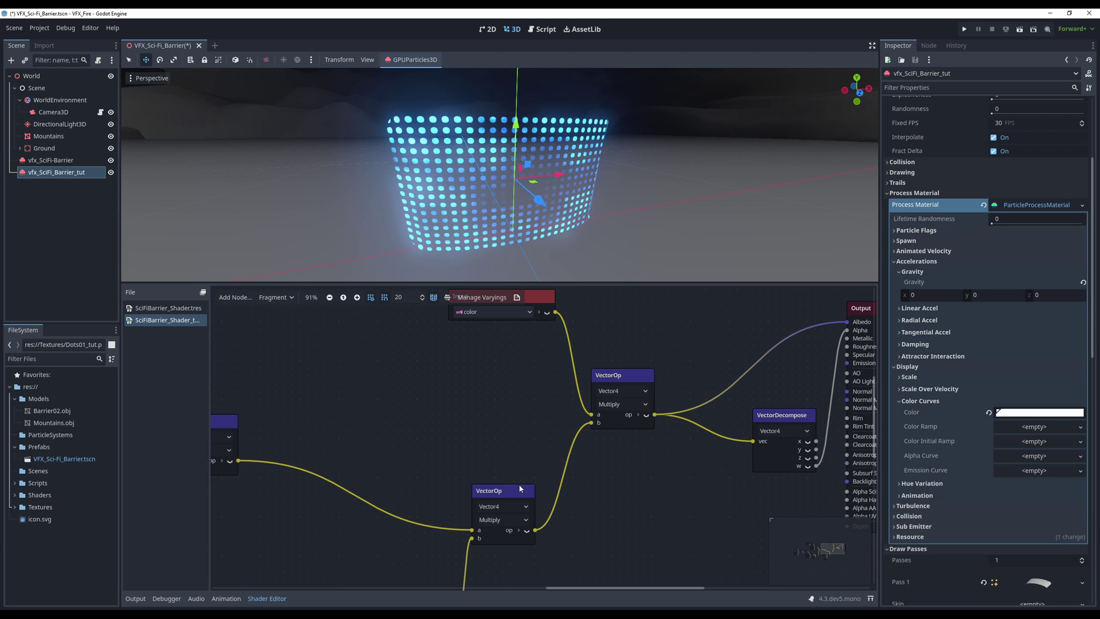
{"action": "left_click_drag", "start_coordinate": [505, 496], "coordinate": [513, 489]}
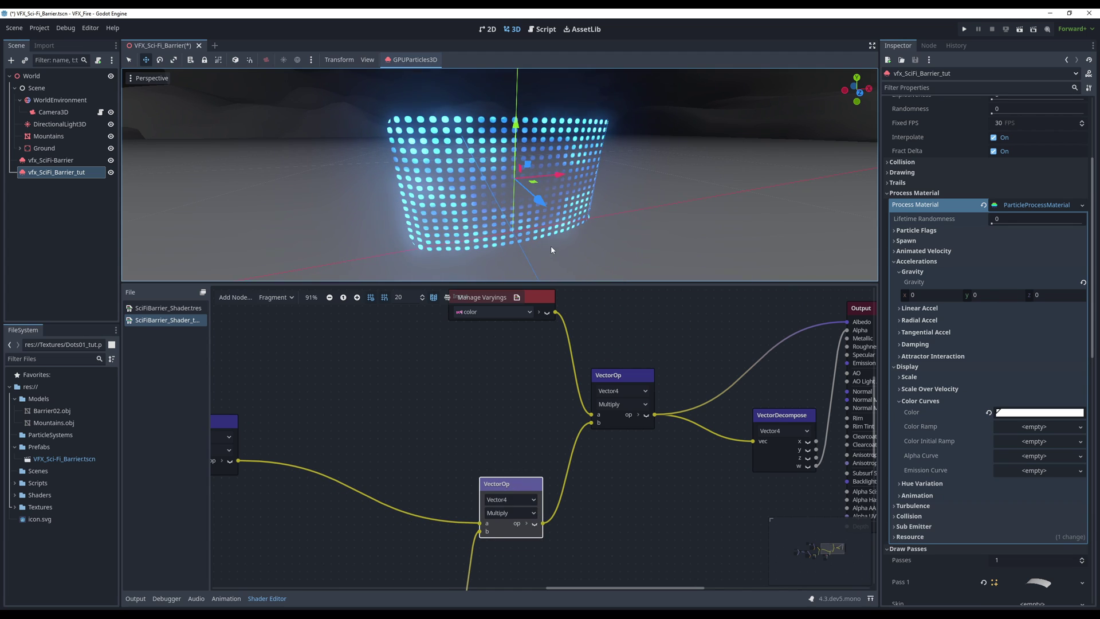
{"action": "scroll", "coordinate": [1022, 352], "scroll_direction": "down", "scroll_amount": 10}
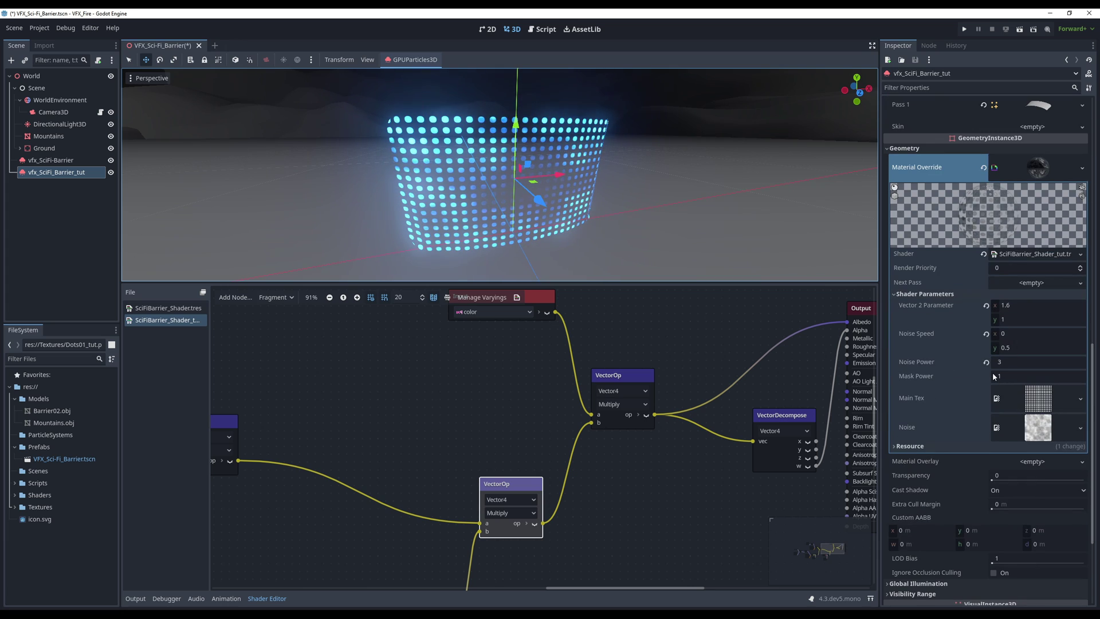
- Set the barrier material's Mask Power shader parameter to 2.15
{"action": "left_click", "coordinate": [999, 362]}
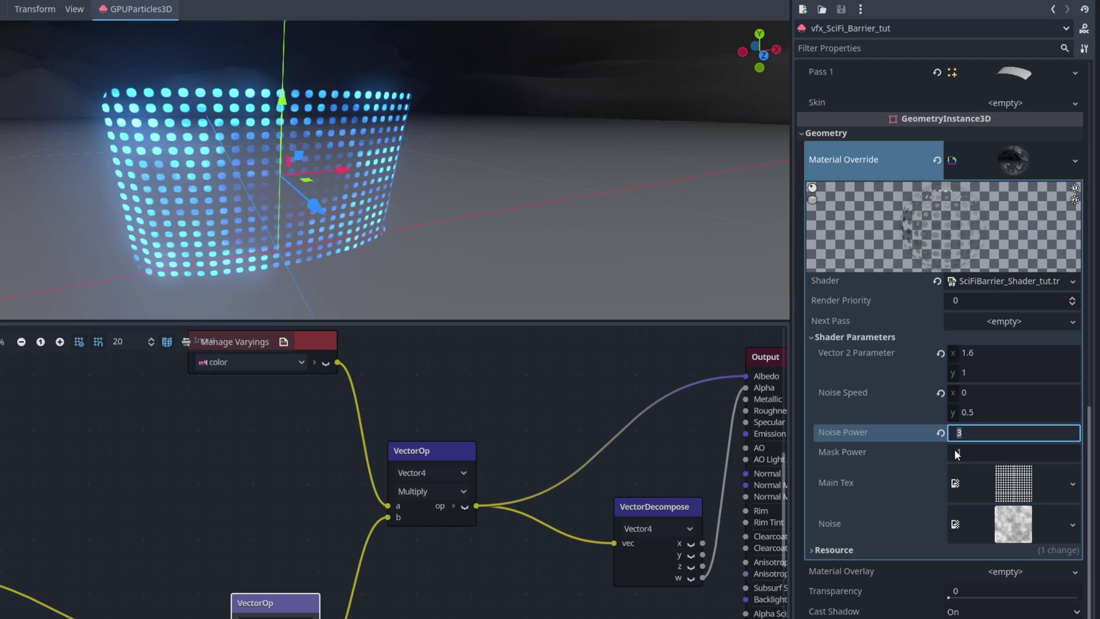
{"action": "left_click_drag", "start_coordinate": [997, 377], "coordinate": [1031, 377]}
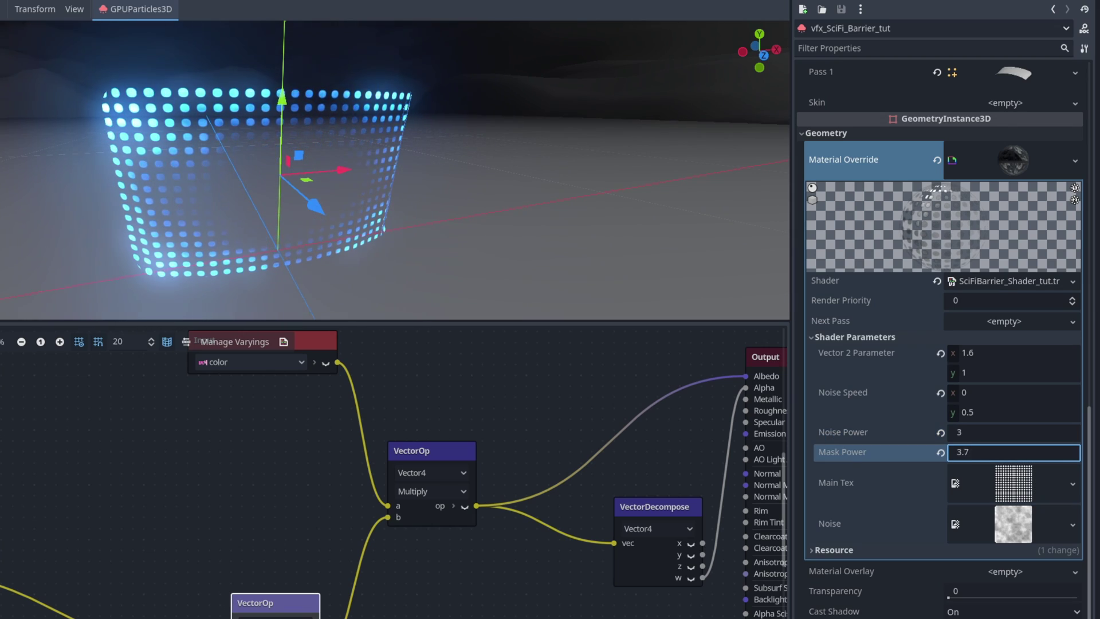
{"action": "left_click_drag", "start_coordinate": [1013, 452], "coordinate": [982, 452]}
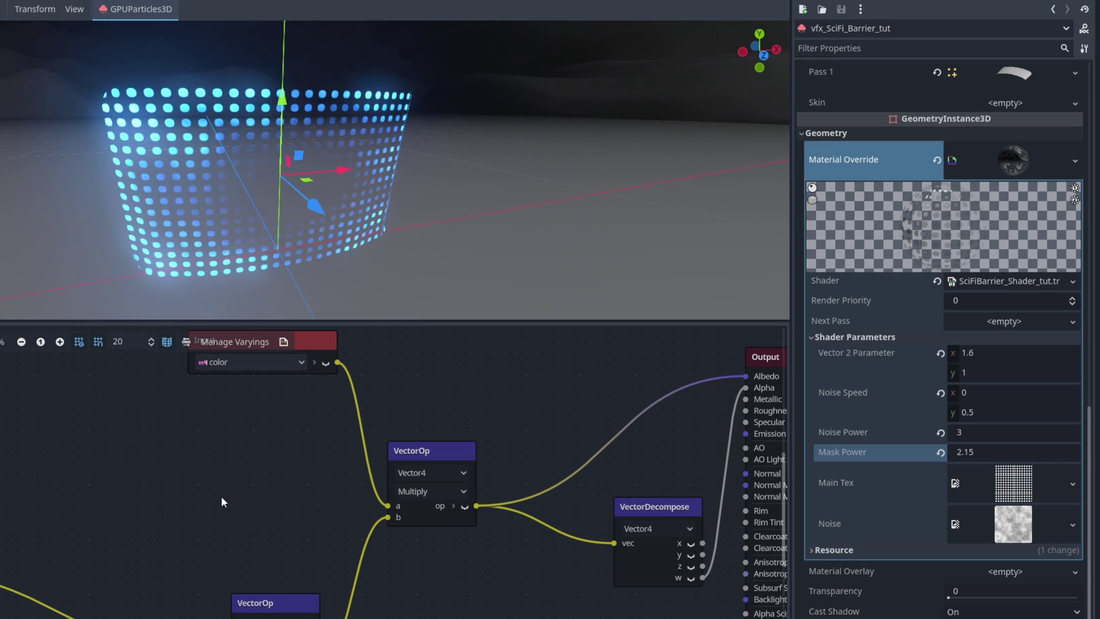
{"action": "middle_click_drag", "start_coordinate": [324, 226], "coordinate": [285, 231]}
{"action": "scroll", "coordinate": [284, 231], "scroll_direction": "down", "scroll_amount": 4}
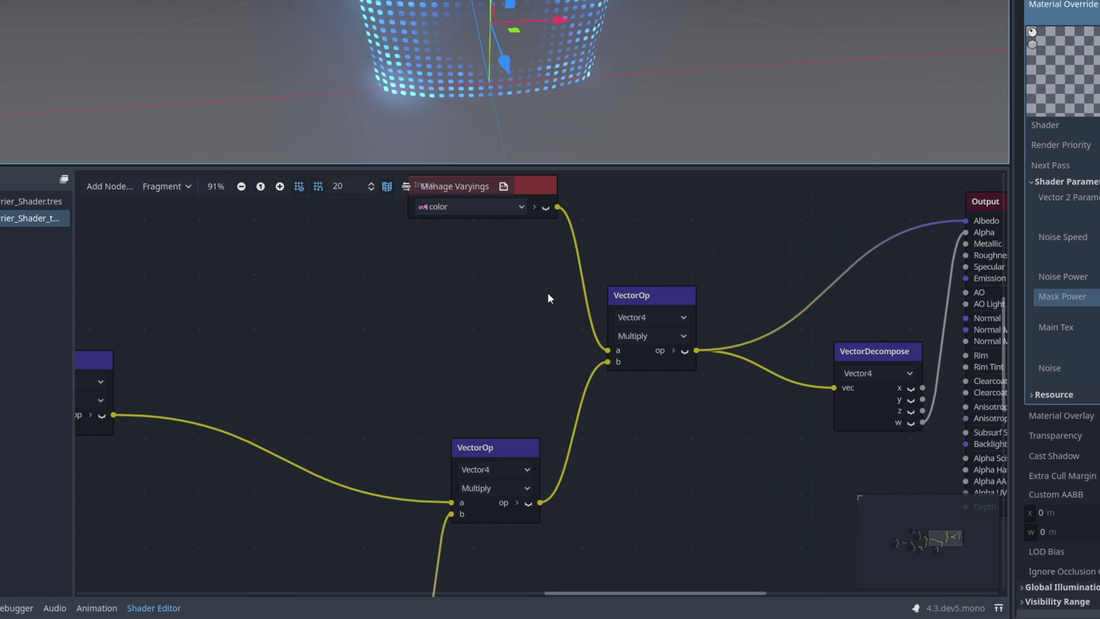
- Add a Texture2DParameter node in the empty area above the existing shader graph
{"action": "scroll", "coordinate": [318, 482], "scroll_direction": "down", "scroll_amount": 9}
{"action": "middle_click_drag", "start_coordinate": [317, 482], "coordinate": [472, 618]}
{"action": "middle_click_drag", "start_coordinate": [197, 412], "coordinate": [197, 471]}
{"action": "right_click", "coordinate": [214, 449]}
{"action": "left_click", "coordinate": [445, 303]}
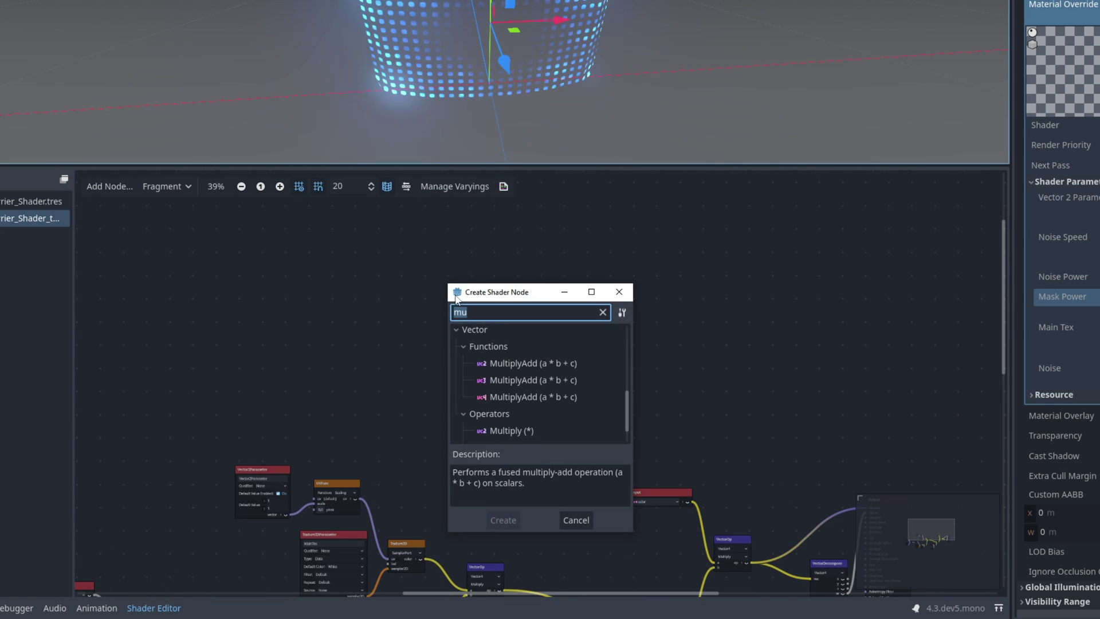
{"action": "type", "text": "texture"}
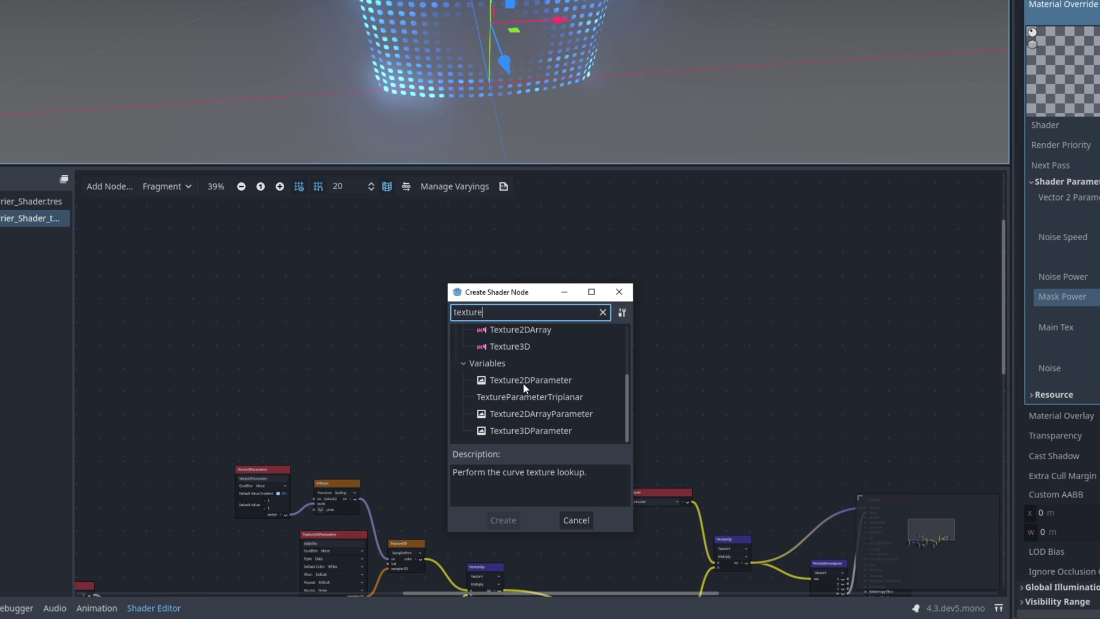
{"action": "double_click", "coordinate": [534, 380]}
- Name the new texture parameter Border and move its node up and to the left to leave room beside it
{"action": "scroll", "coordinate": [442, 311], "scroll_direction": "up", "scroll_amount": 4, "text": "ctrl"}
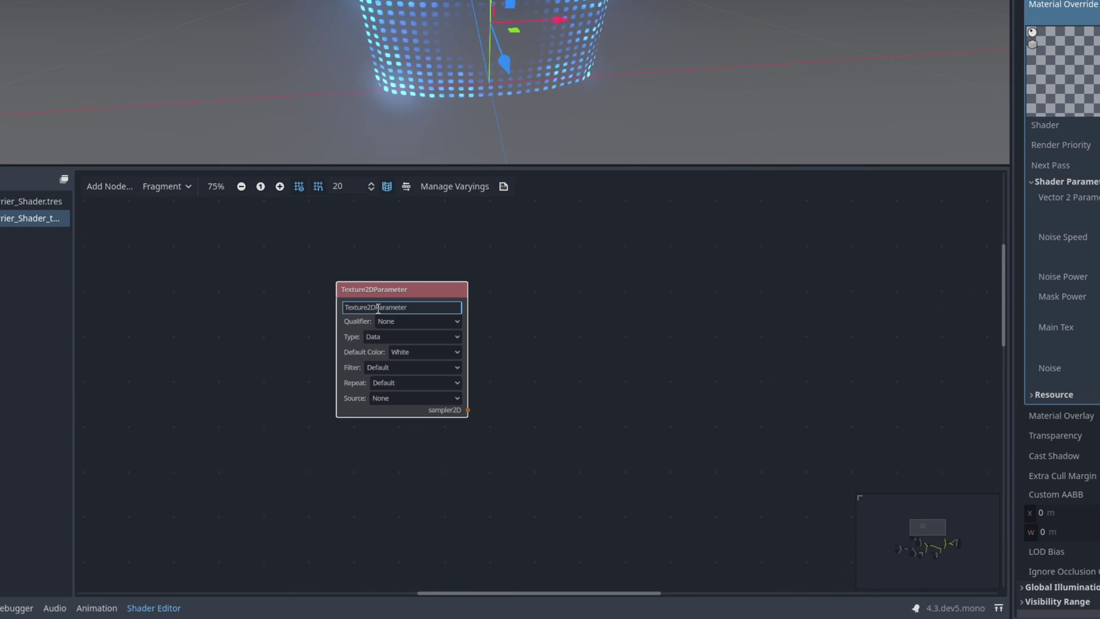
{"action": "left_click", "coordinate": [378, 309]}
{"action": "type", "text": "Border"}
{"action": "key", "text": "Return"}
{"action": "left_click_drag", "start_coordinate": [422, 288], "coordinate": [349, 244]}
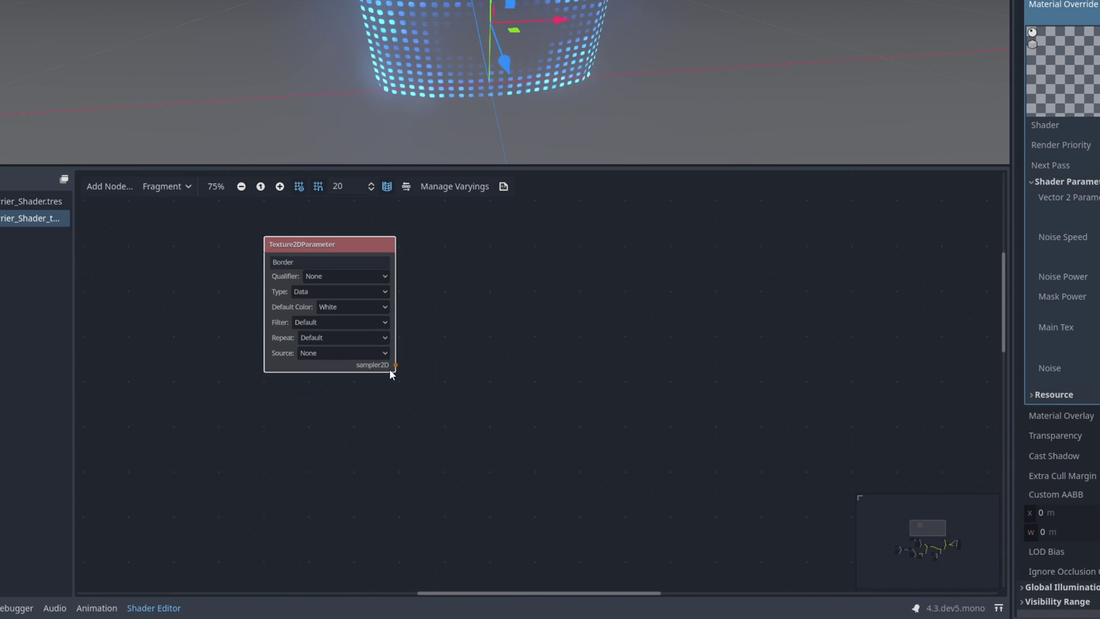
- Create a Texture2D node fed by the Border parameter's sampler2D output and place it to the right of the parameter node
{"action": "left_click_drag", "start_coordinate": [431, 344], "coordinate": [437, 332]}
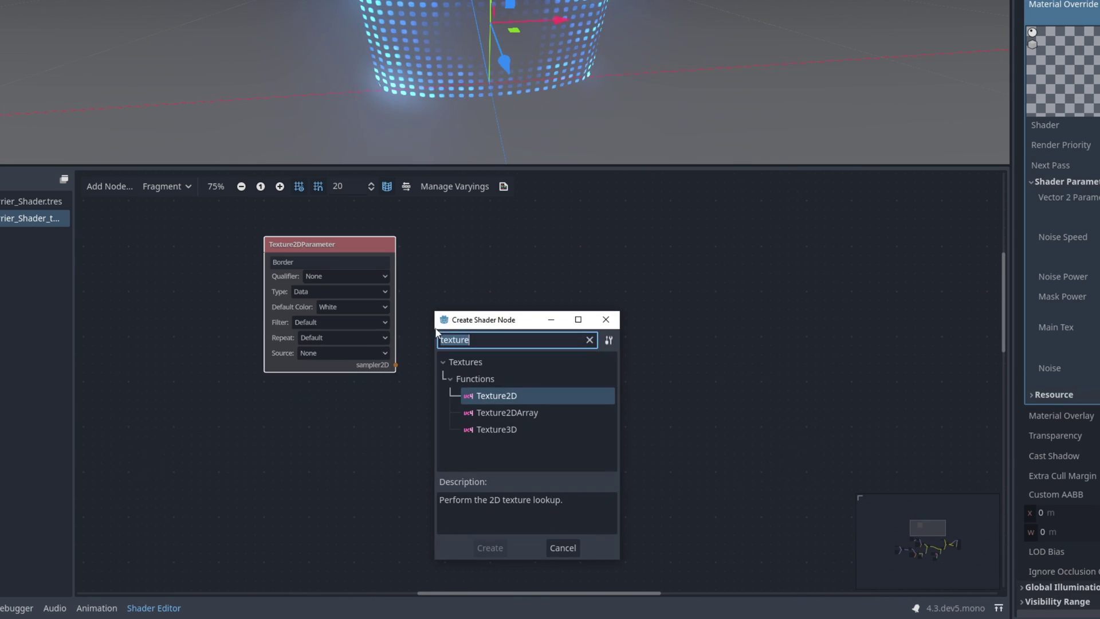
{"action": "double_click", "coordinate": [502, 398]}
{"action": "left_click_drag", "start_coordinate": [506, 335], "coordinate": [509, 310]}
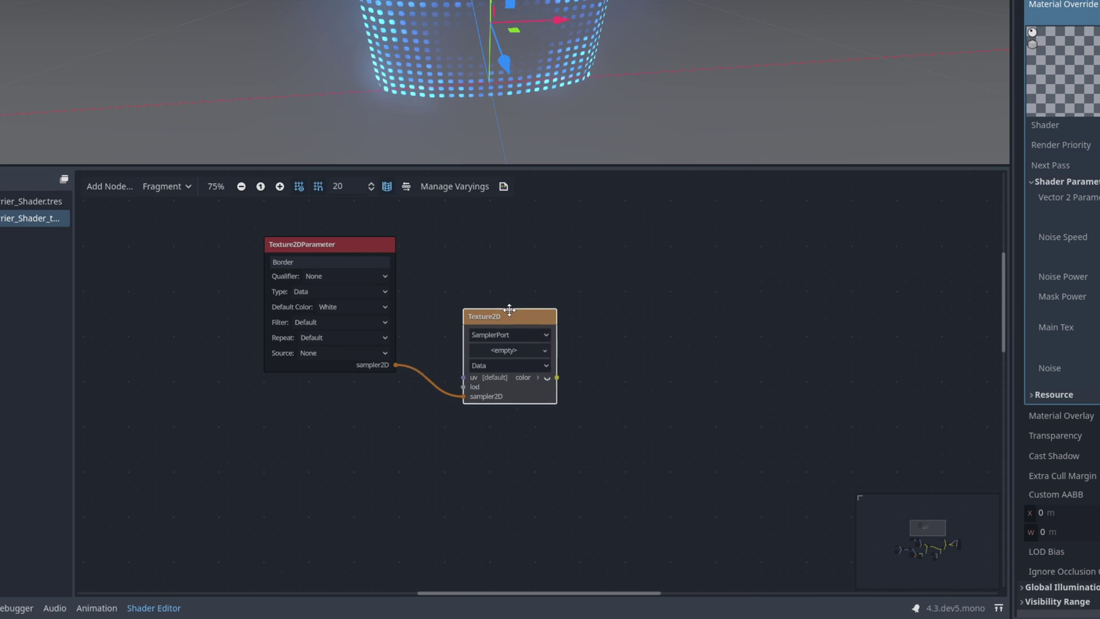
- Quick-load an existing project texture into the Texture2D node connected to the Border parameter
{"action": "scroll", "coordinate": [502, 324], "scroll_direction": "up", "scroll_amount": 2}
{"action": "left_click", "coordinate": [538, 344]}
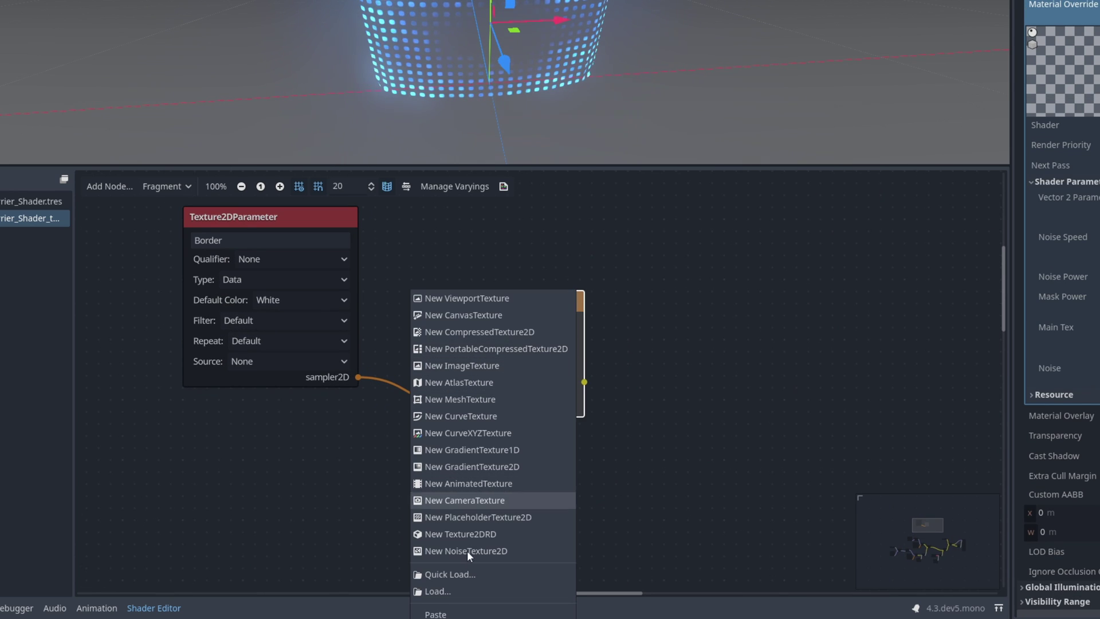
{"action": "left_click", "coordinate": [458, 573]}
{"action": "double_click", "coordinate": [501, 151]}
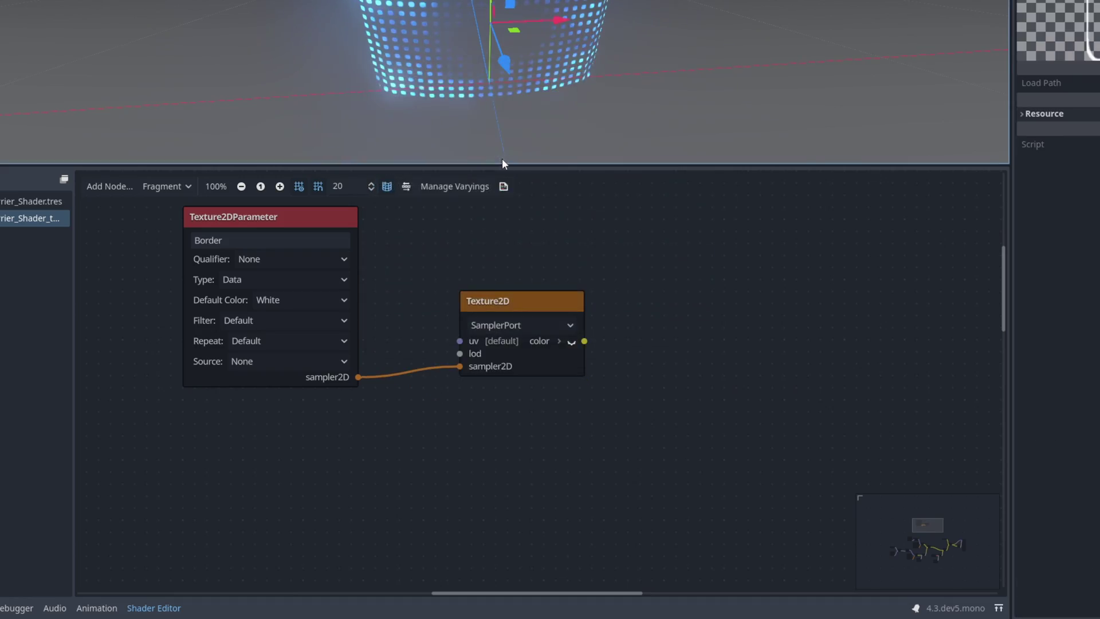
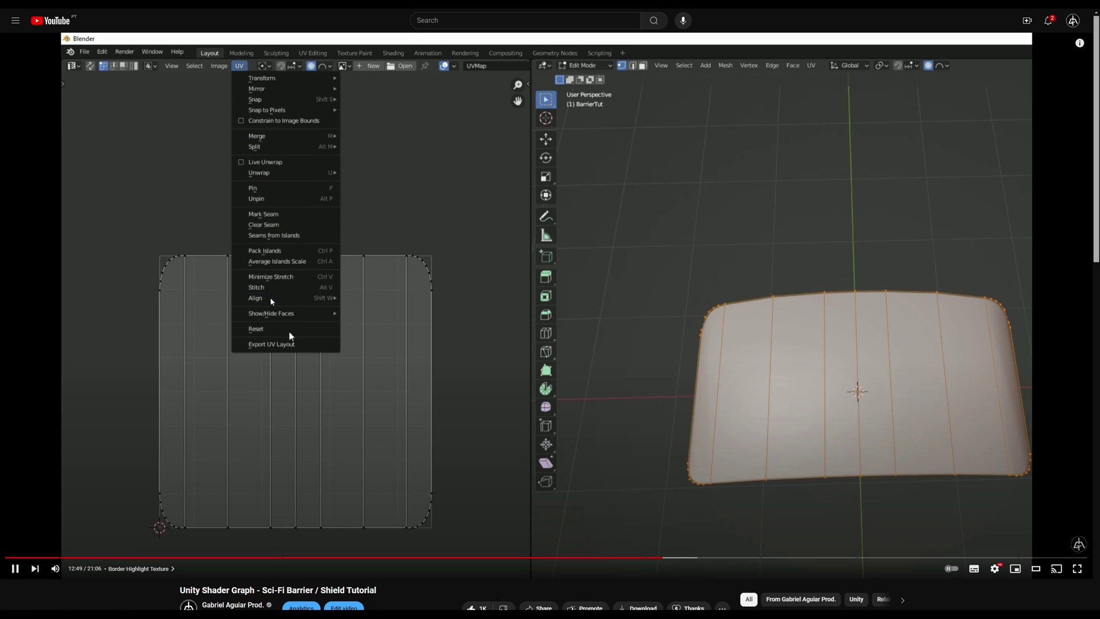
- Switch to the YouTube sci-fi barrier tutorial and skim its Border Highlight Texture chapter on exporting the UV layout and painting the texture
{"action": "left_click", "coordinate": [670, 557]}
{"action": "left_click", "coordinate": [680, 558]}
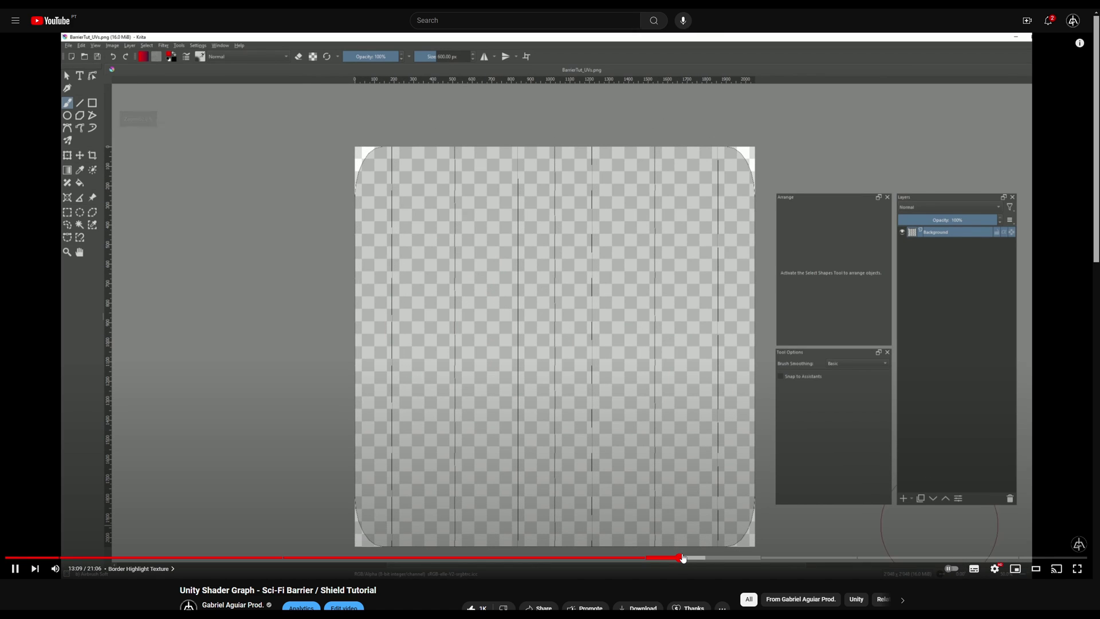
{"action": "left_click", "coordinate": [745, 557]}
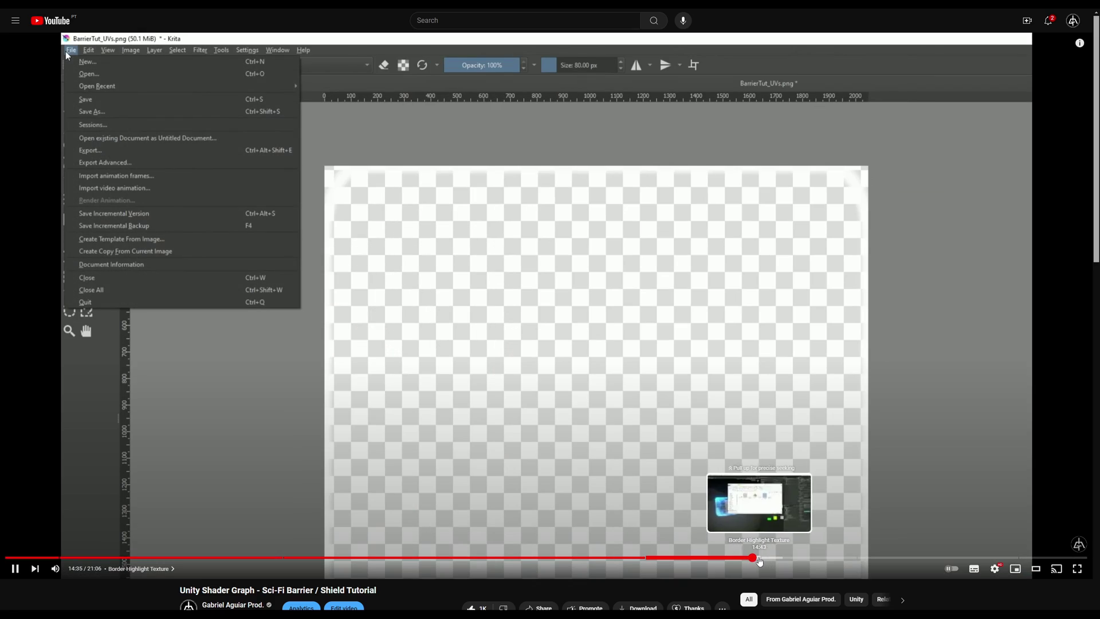
{"action": "left_click", "coordinate": [757, 557]}
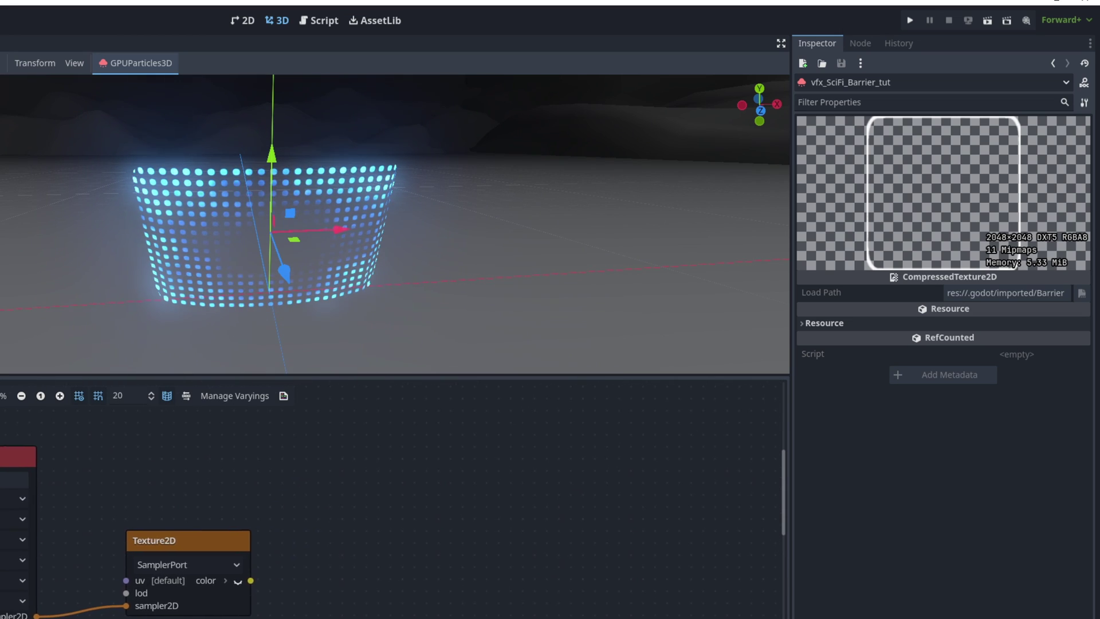
- Add a Vector4 Subtract node in the empty area between the border Texture2D node and the MainTex nodes
{"action": "scroll", "coordinate": [155, 617], "scroll_direction": "down", "scroll_amount": 5}
{"action": "middle_click_drag", "start_coordinate": [154, 616], "coordinate": [470, 357]}
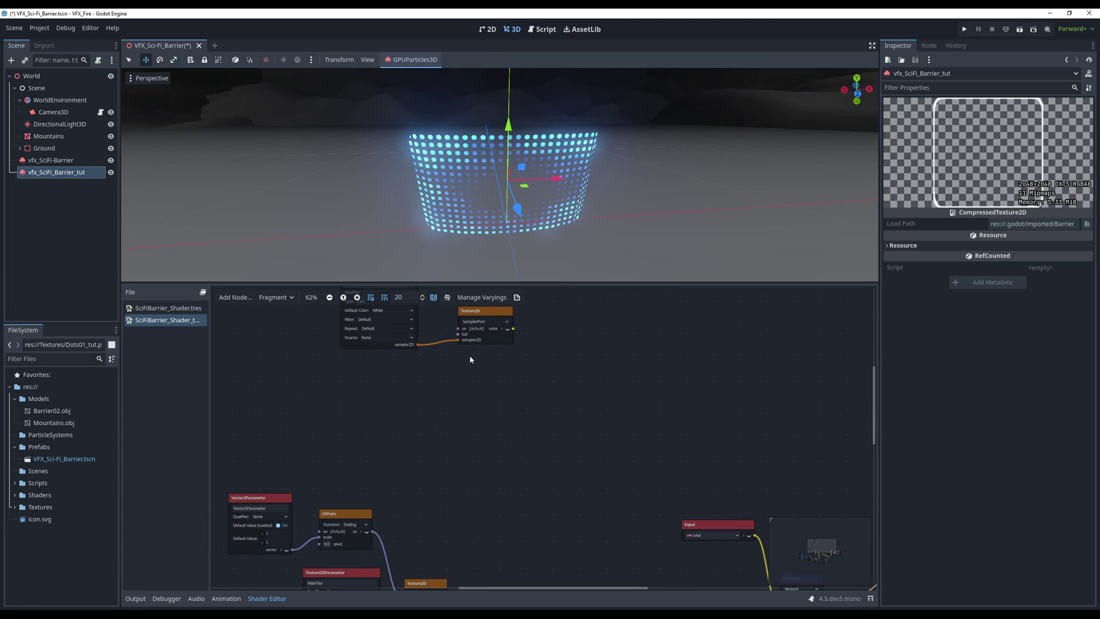
{"action": "middle_click_drag", "start_coordinate": [448, 400], "coordinate": [491, 333]}
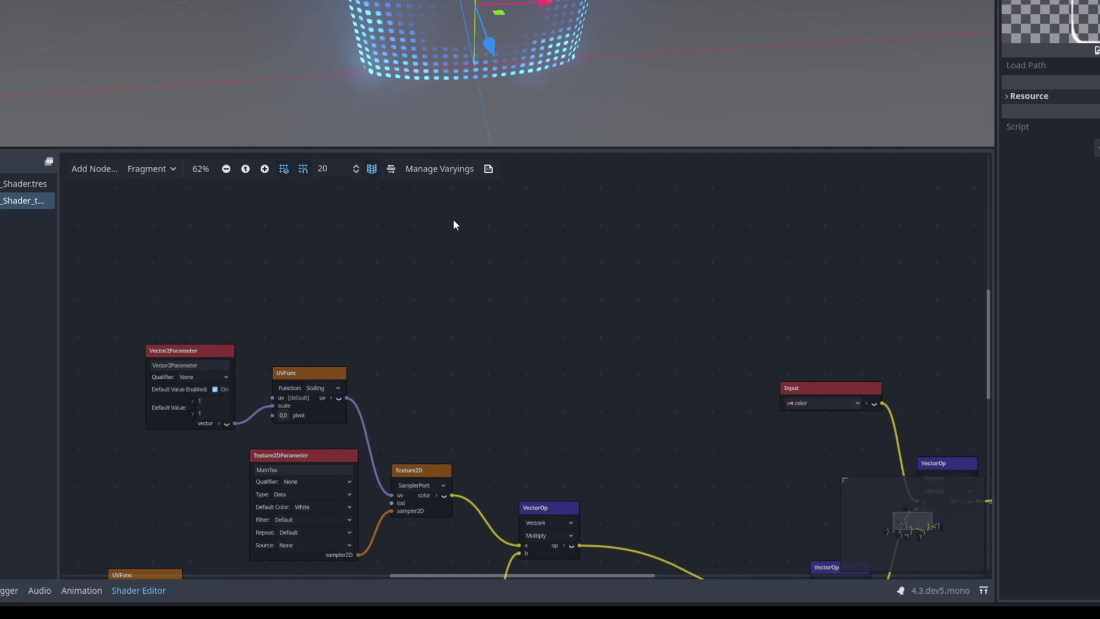
{"action": "middle_click_drag", "start_coordinate": [453, 224], "coordinate": [372, 283]}
{"action": "scroll", "coordinate": [379, 283], "scroll_direction": "down", "scroll_amount": 1}
{"action": "right_click", "coordinate": [454, 346]}
{"action": "left_click", "coordinate": [468, 354]}
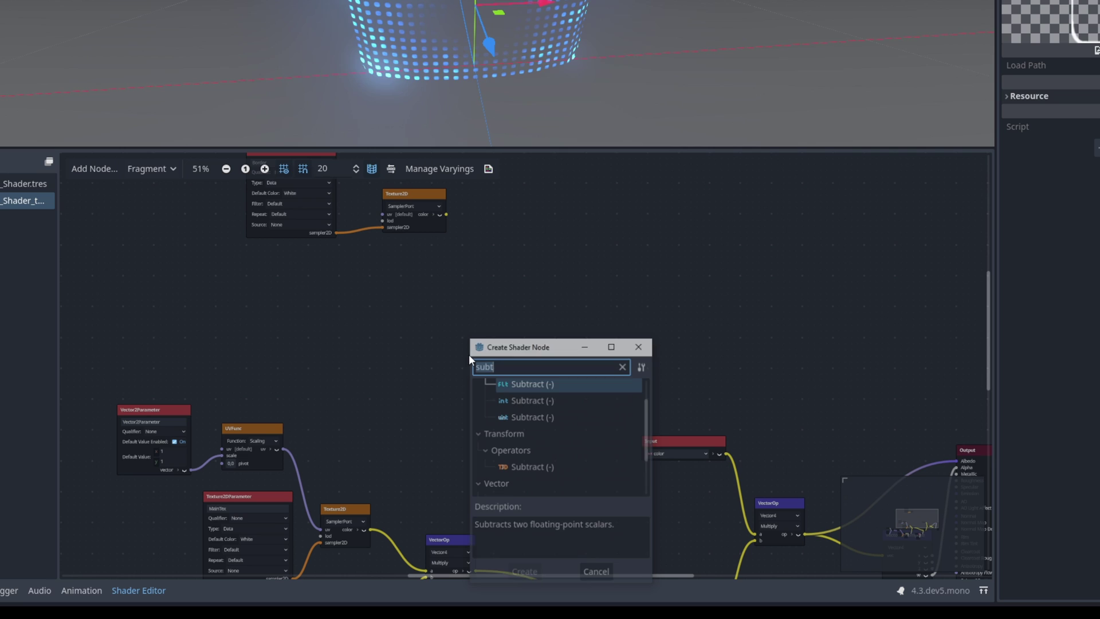
{"action": "type", "text": "c"}
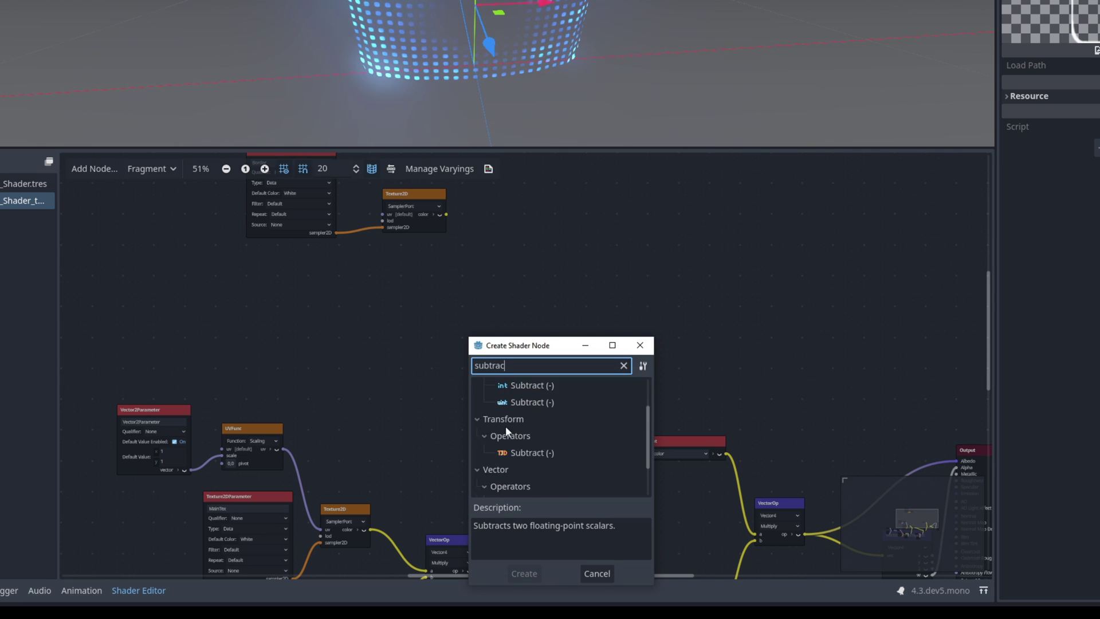
{"action": "scroll", "coordinate": [542, 445], "scroll_direction": "down", "scroll_amount": 2}
{"action": "left_click", "coordinate": [543, 480]}
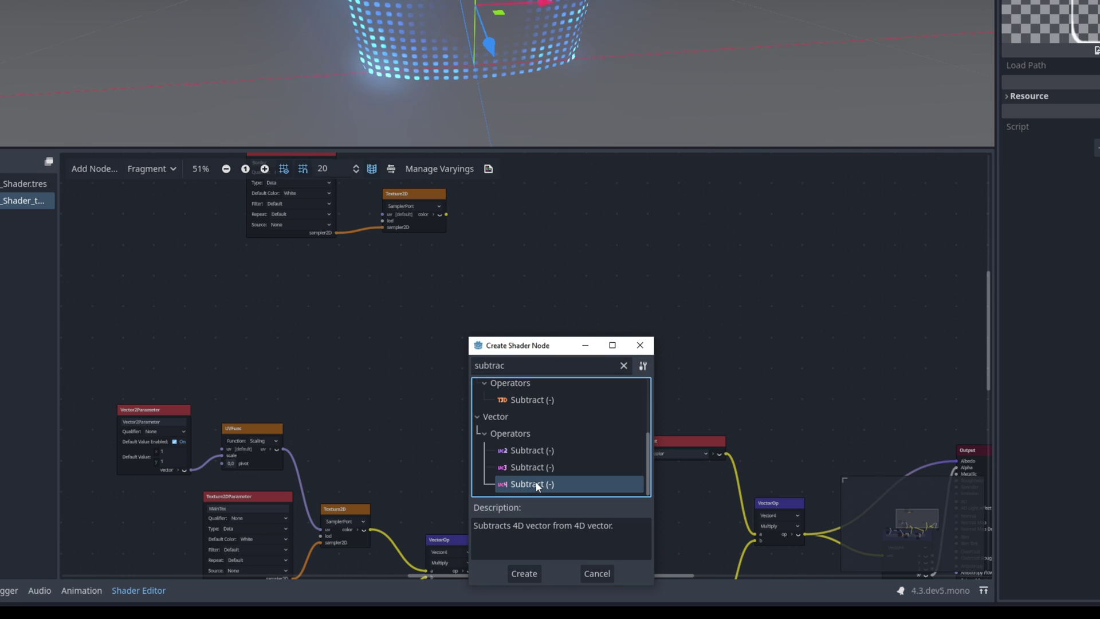
{"action": "double_click", "coordinate": [535, 480]}
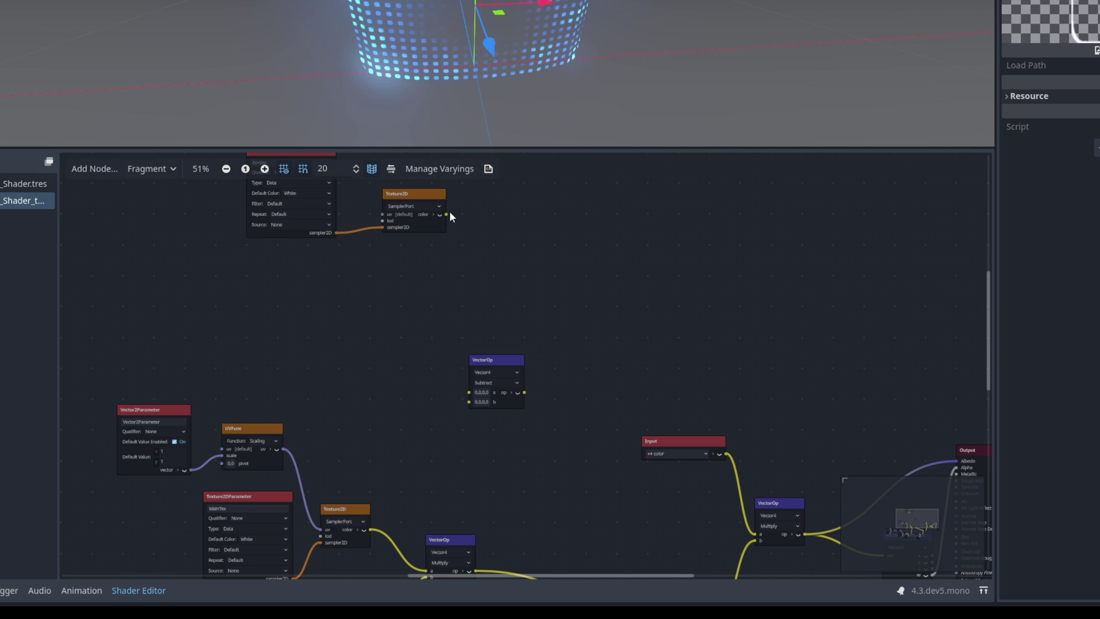
- Connect the border Texture2D's color to the Subtract node's input a and the MainTex texture's color to input b
{"action": "left_click_drag", "start_coordinate": [471, 392], "coordinate": [469, 392]}
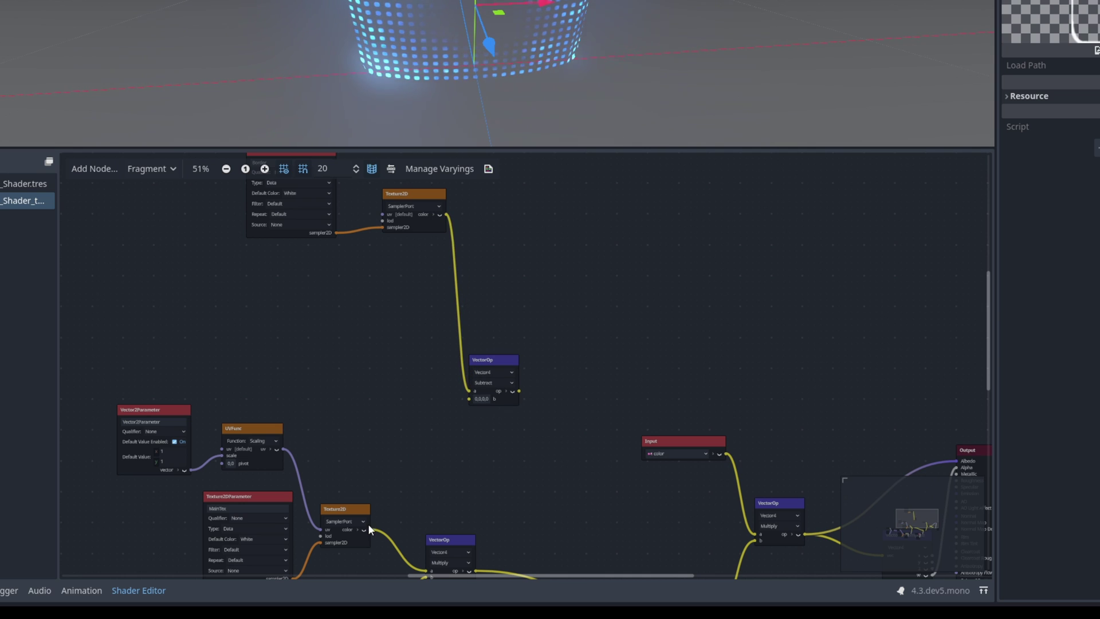
{"action": "left_click_drag", "start_coordinate": [367, 527], "coordinate": [473, 400]}
{"action": "scroll", "coordinate": [414, 284], "scroll_direction": "down", "scroll_amount": 3}
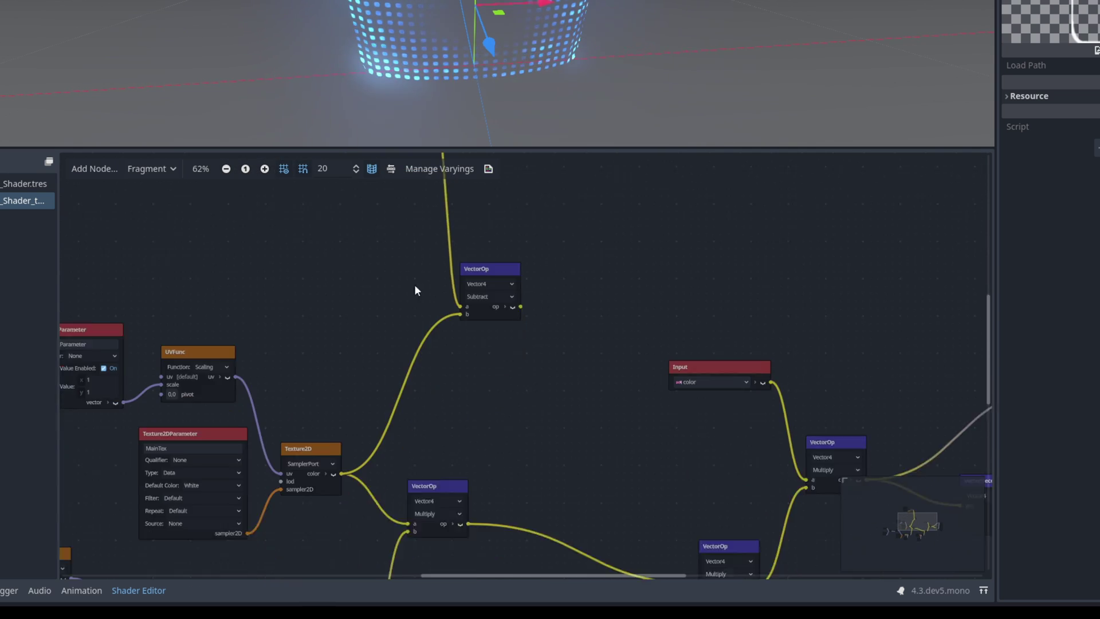
- Feed the Subtract result into input a of the Multiply node below, replacing the direct MainTex connection
{"action": "scroll", "coordinate": [528, 272], "scroll_direction": "up", "scroll_amount": 2, "text": "ctrl"}
{"action": "left_click_drag", "start_coordinate": [590, 251], "coordinate": [453, 511]}
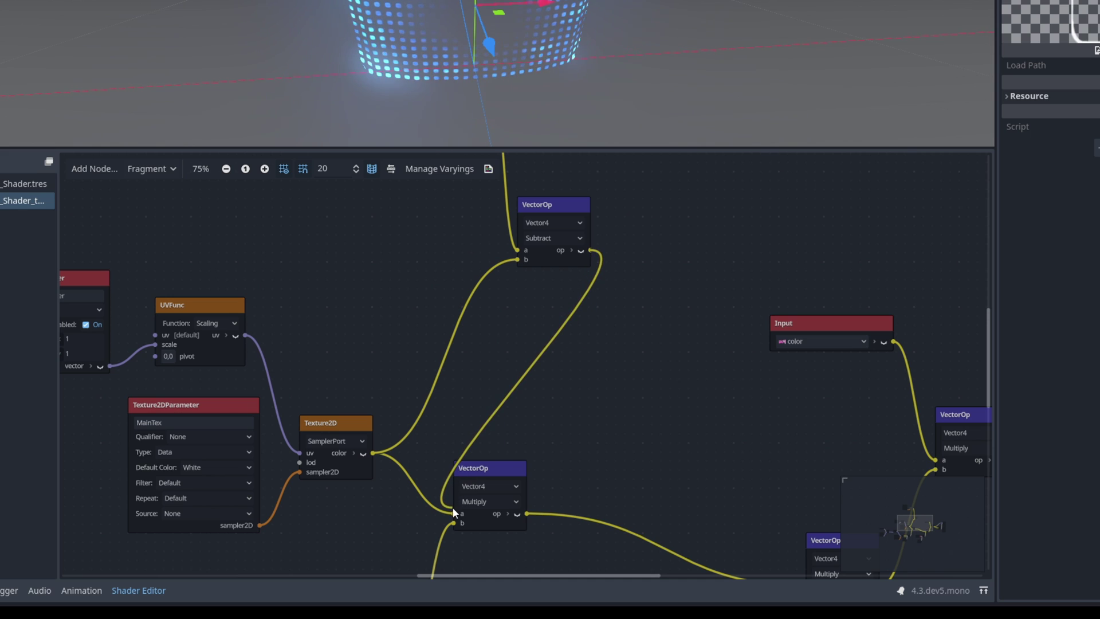
{"action": "left_click_drag", "start_coordinate": [467, 464], "coordinate": [468, 462]}
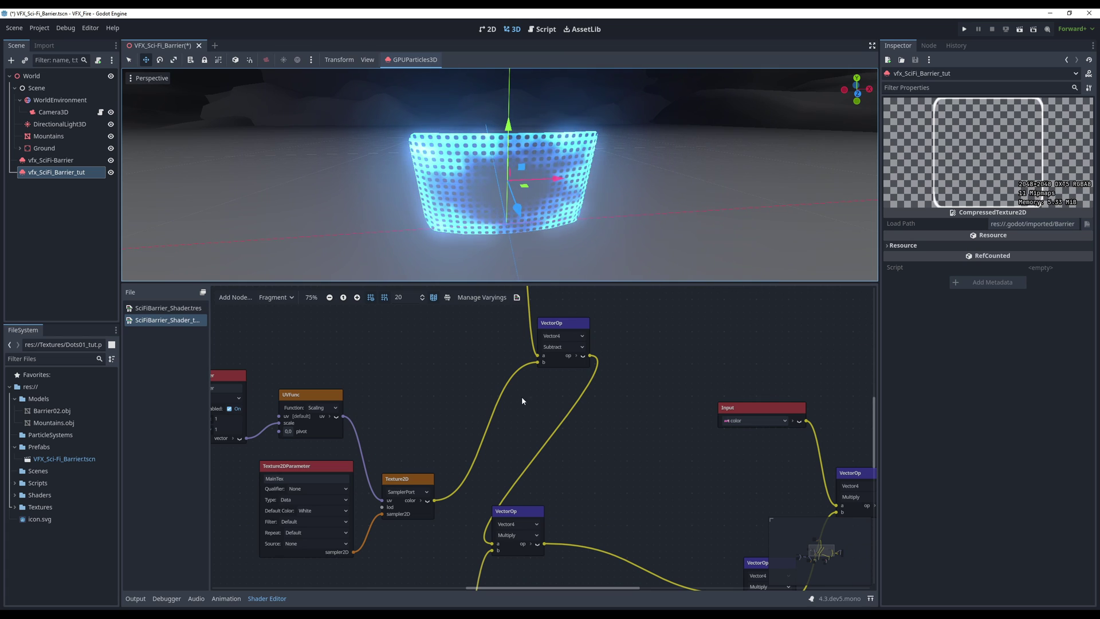
- Swap the Subtract node's inputs so the MainTex color feeds a and the border texture color feeds b
{"action": "middle_click_drag", "start_coordinate": [502, 322], "coordinate": [471, 355]}
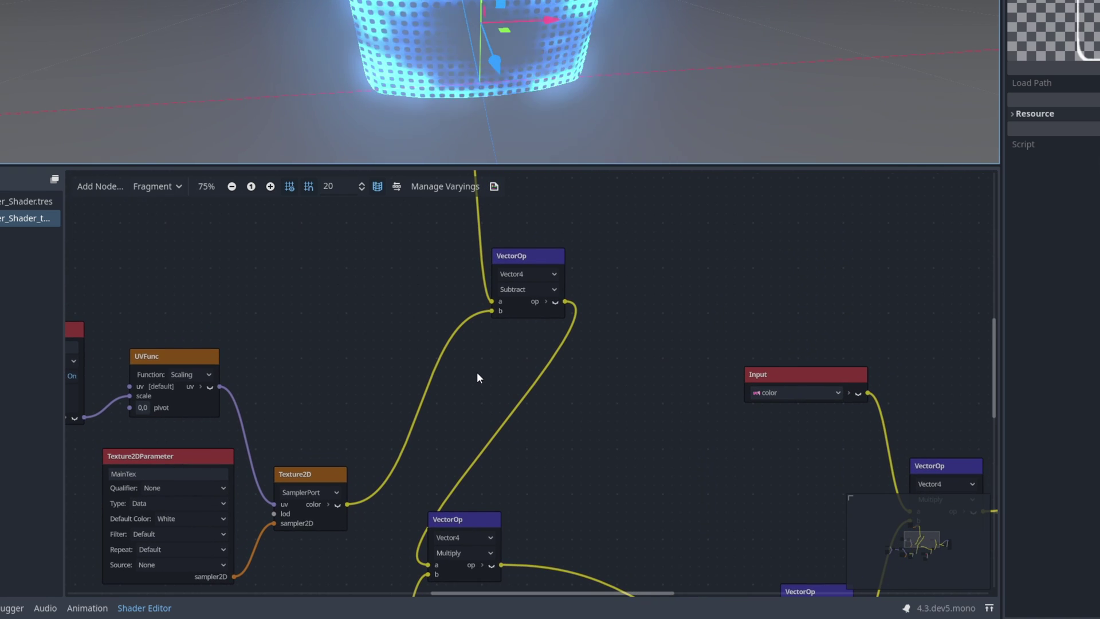
{"action": "scroll", "coordinate": [475, 381], "scroll_direction": "up", "scroll_amount": 2}
{"action": "scroll", "coordinate": [467, 392], "scroll_direction": "right", "scroll_amount": 1}
{"action": "left_click_drag", "start_coordinate": [321, 565], "coordinate": [468, 361]}
{"action": "middle_click_drag", "start_coordinate": [502, 288], "coordinate": [497, 453]}
{"action": "left_click_drag", "start_coordinate": [427, 269], "coordinate": [462, 527]}
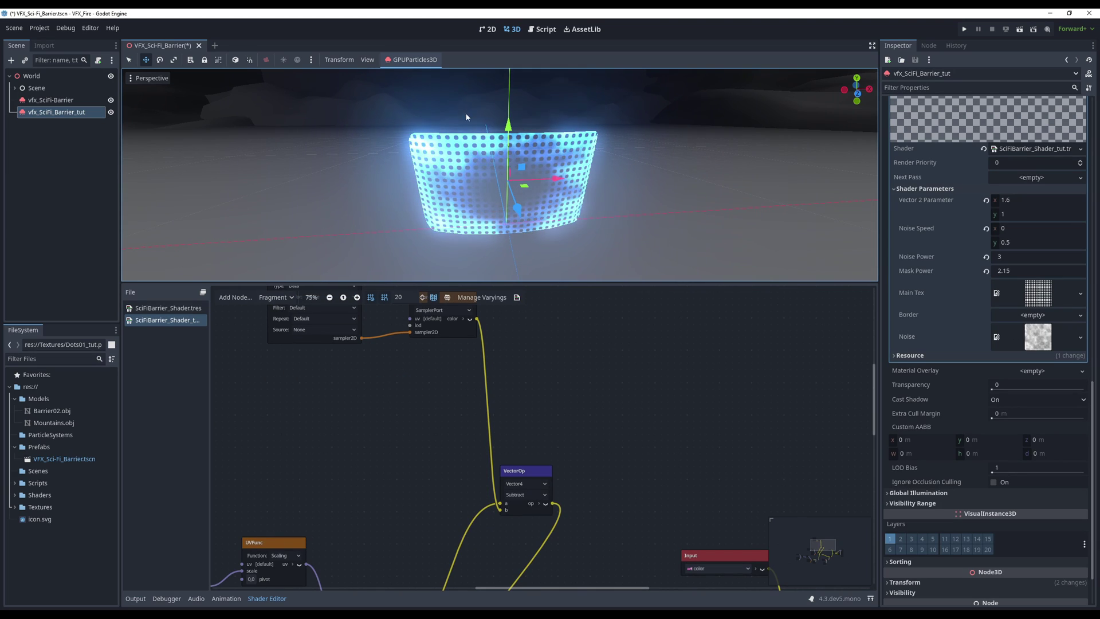
- Quick-load Textures/BarrierContour02.png into the Border shader parameter of vfx_SciFi_Barrier_tut
{"action": "left_click", "coordinate": [63, 113]}
{"action": "left_click", "coordinate": [1034, 316]}
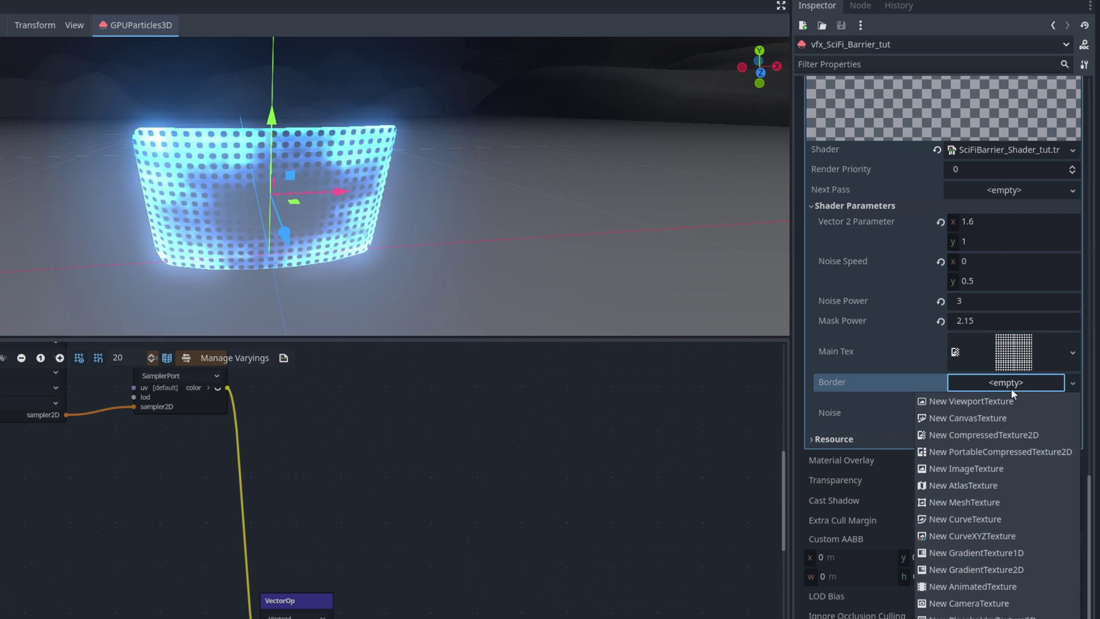
{"action": "left_click", "coordinate": [955, 618]}
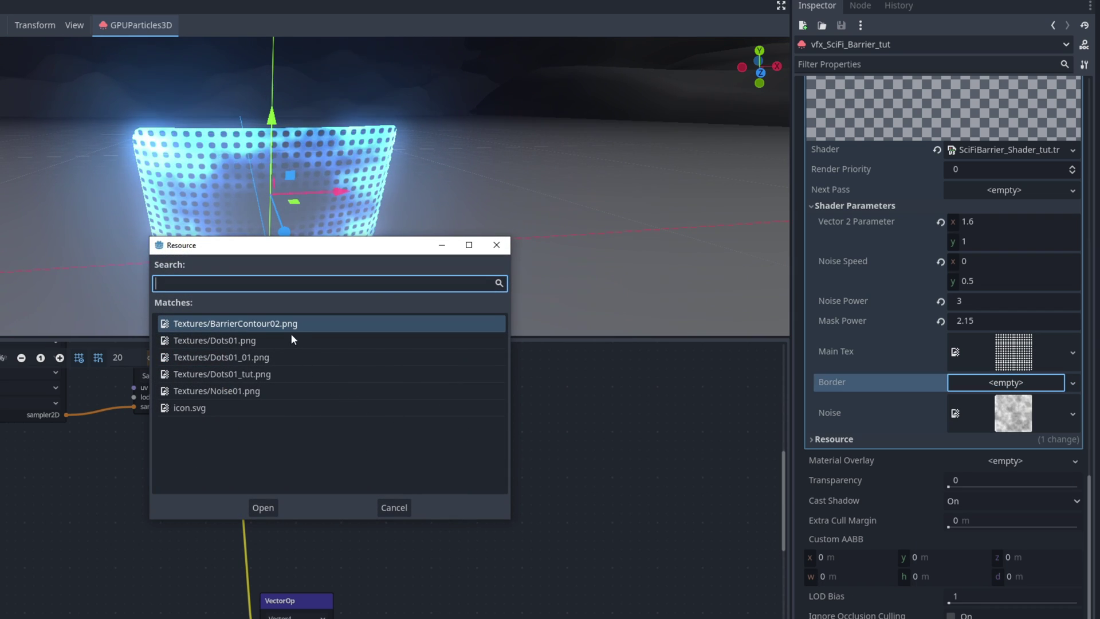
{"action": "left_click", "coordinate": [268, 508]}
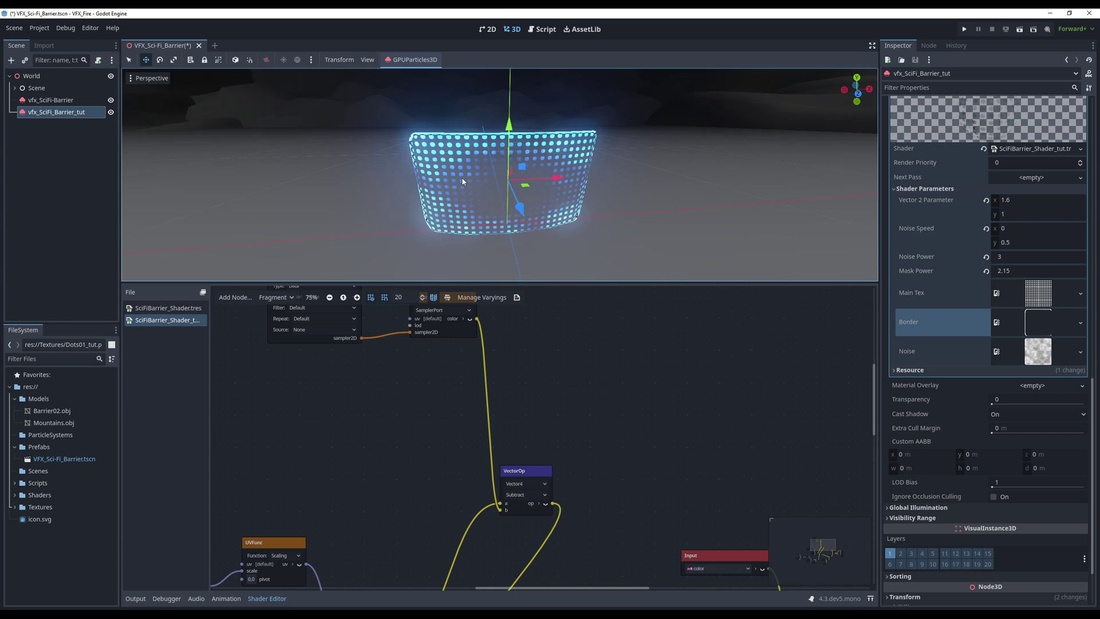
- Examine the barrier's edges and rounded corners in the 3D viewport, up close and from several angles
{"action": "middle_click_drag", "start_coordinate": [182, 210], "coordinate": [256, 174]}
{"action": "scroll", "coordinate": [169, 97], "scroll_direction": "up", "scroll_amount": 3}
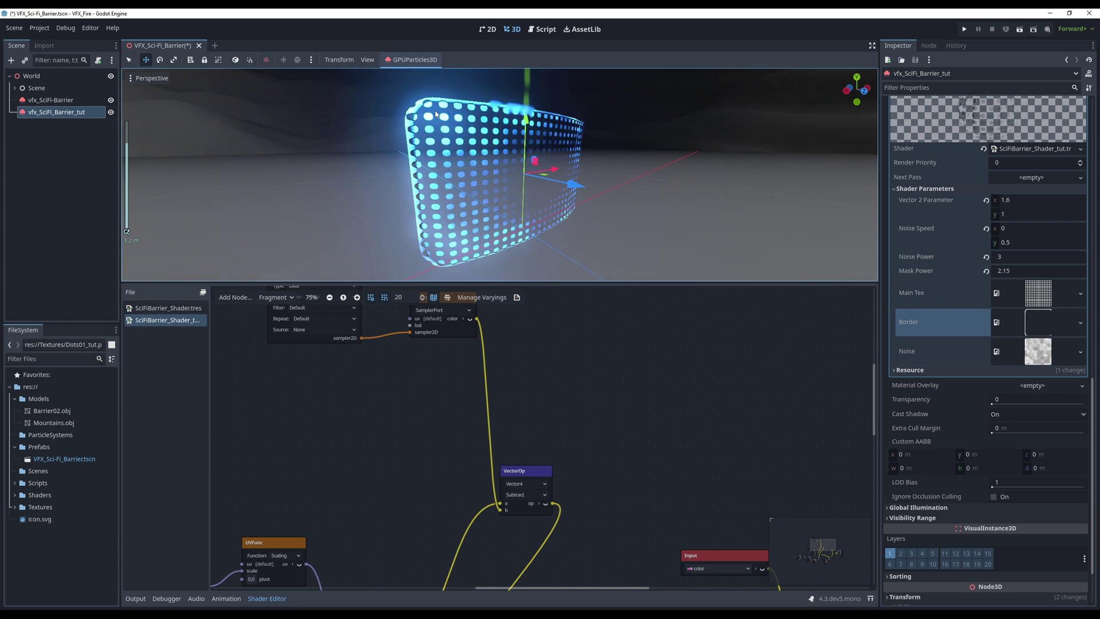
{"action": "scroll", "coordinate": [435, 115], "scroll_direction": "up", "scroll_amount": 4}
{"action": "mouse_move", "coordinate": [436, 115]}
{"action": "middle_mouse_down"}
{"action": "mouse_move", "coordinate": [423, 121]}
{"action": "mouse_move", "coordinate": [458, 150]}
{"action": "mouse_move", "coordinate": [436, 96]}
{"action": "middle_mouse_up"}
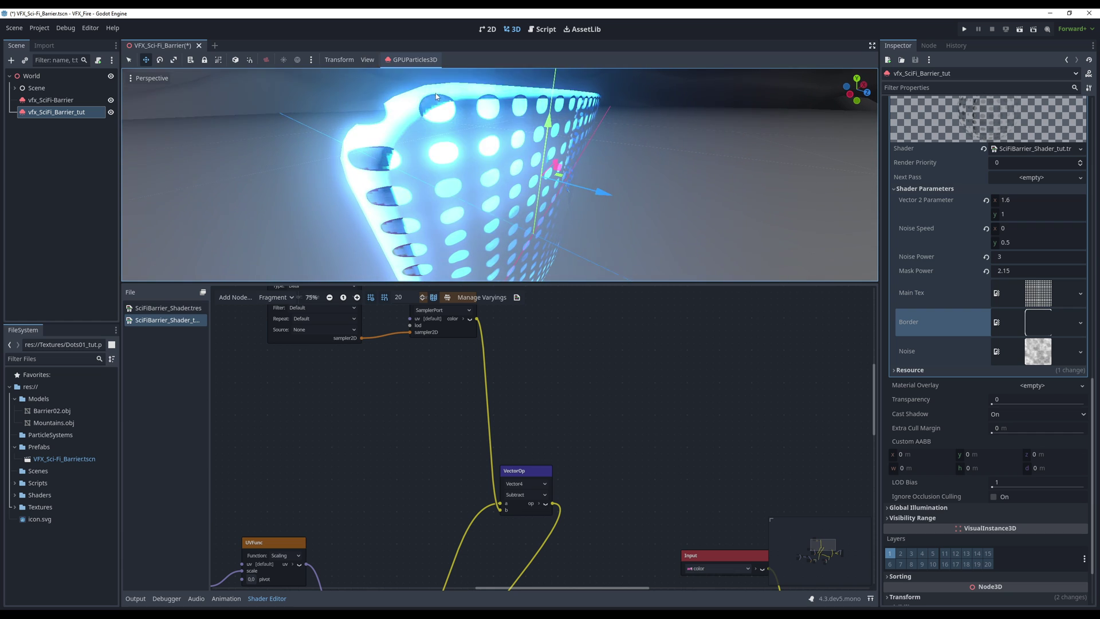
{"action": "scroll", "coordinate": [394, 150], "scroll_direction": "down", "scroll_amount": 6}
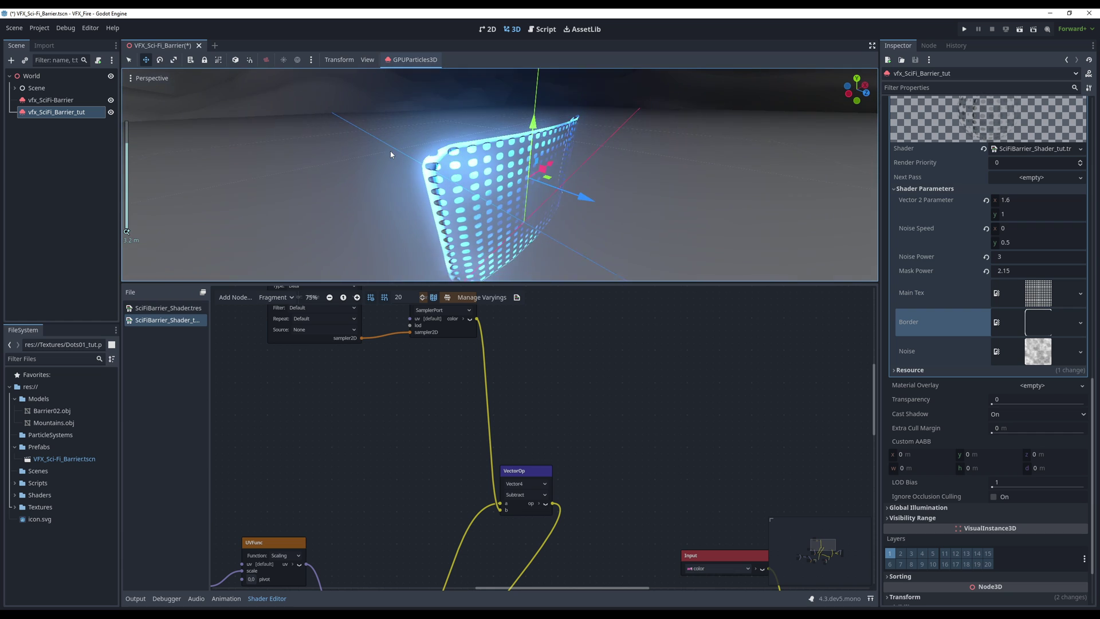
{"action": "middle_click_drag", "start_coordinate": [390, 150], "coordinate": [327, 118]}
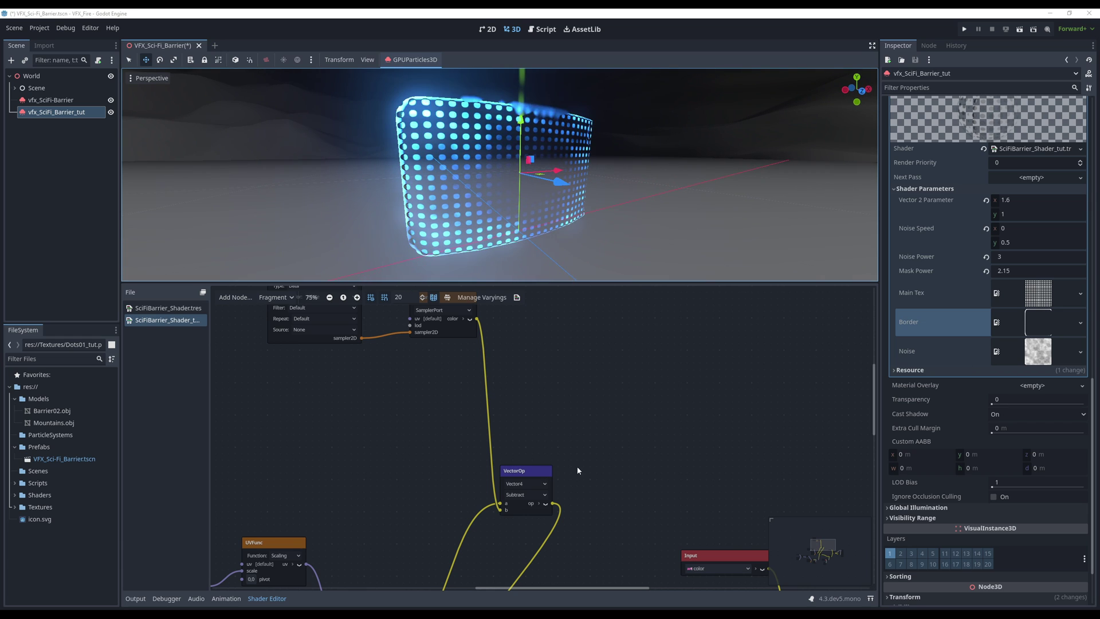
- Create a Vector4 Clamp node fed by the Subtract output and place it beside the Subtract node
{"action": "middle_click_drag", "start_coordinate": [577, 468], "coordinate": [561, 422]}
{"action": "left_click_drag", "start_coordinate": [537, 457], "coordinate": [559, 437]}
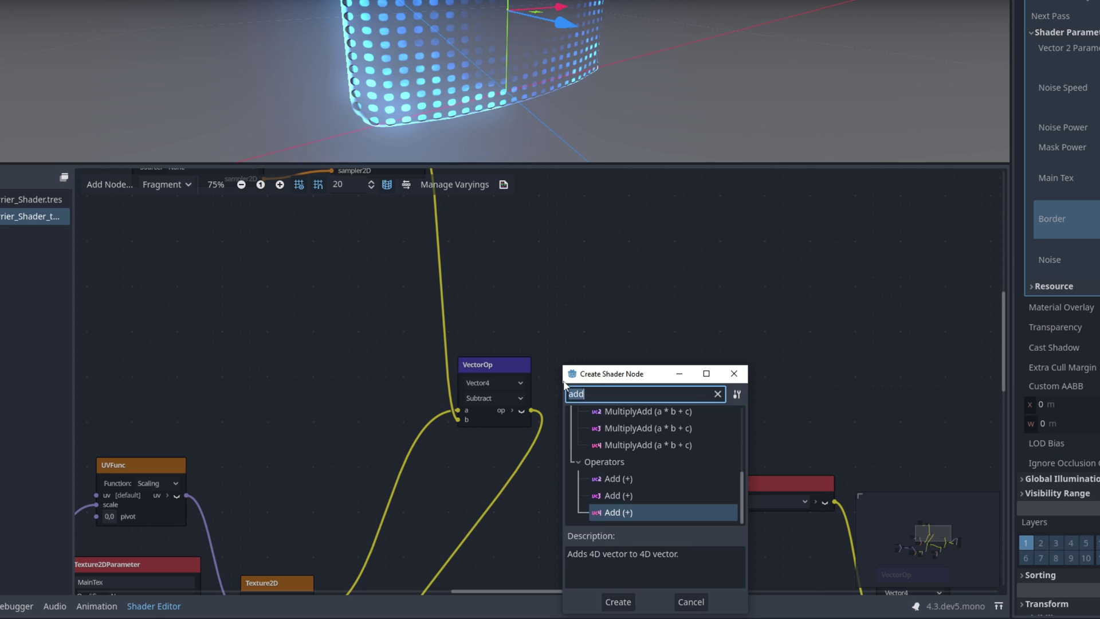
{"action": "type", "text": "clam"}
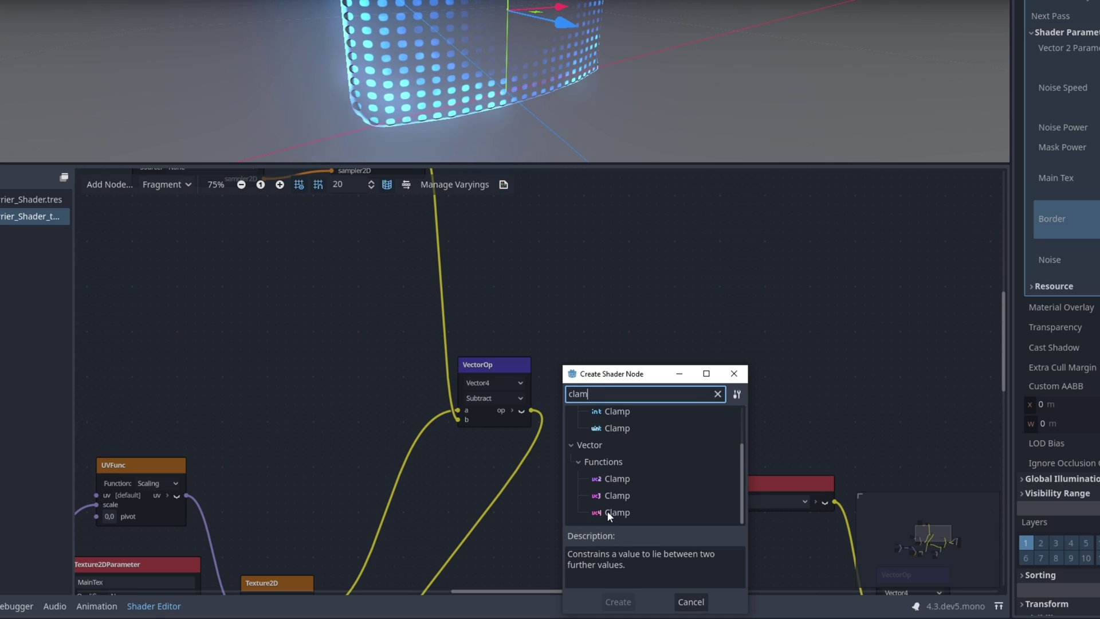
{"action": "left_click", "coordinate": [608, 512]}
{"action": "double_click", "coordinate": [617, 512]}
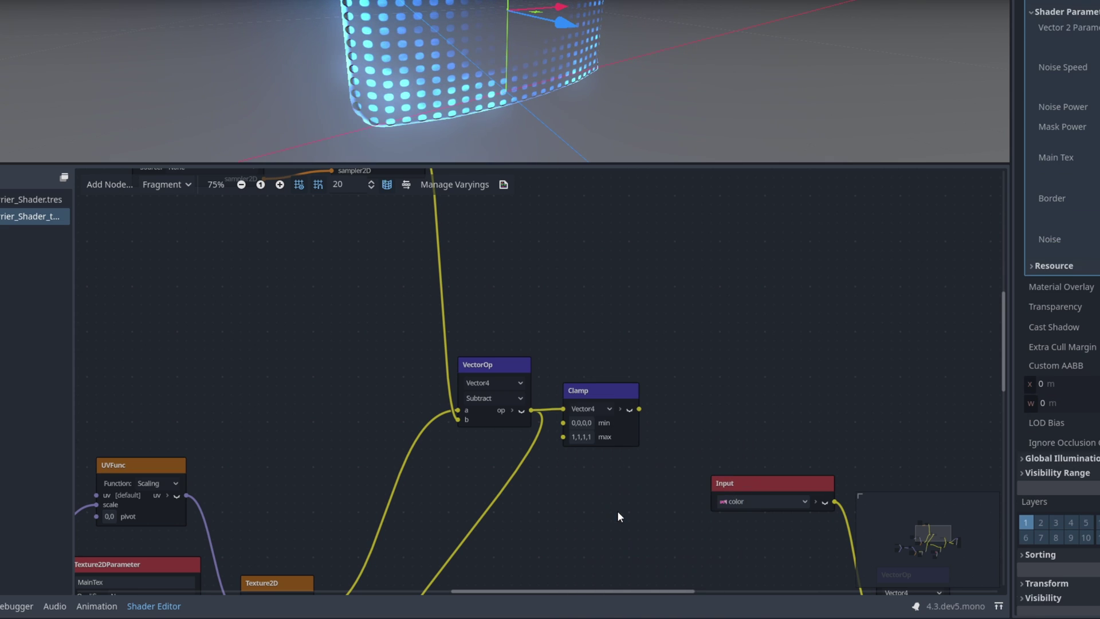
- Connect the Clamp output to input a of the Multiply node below, replacing the direct Subtract connection, and view the barrier
{"action": "middle_click_drag", "start_coordinate": [609, 483], "coordinate": [636, 373]}
{"action": "left_click_drag", "start_coordinate": [665, 299], "coordinate": [426, 562]}
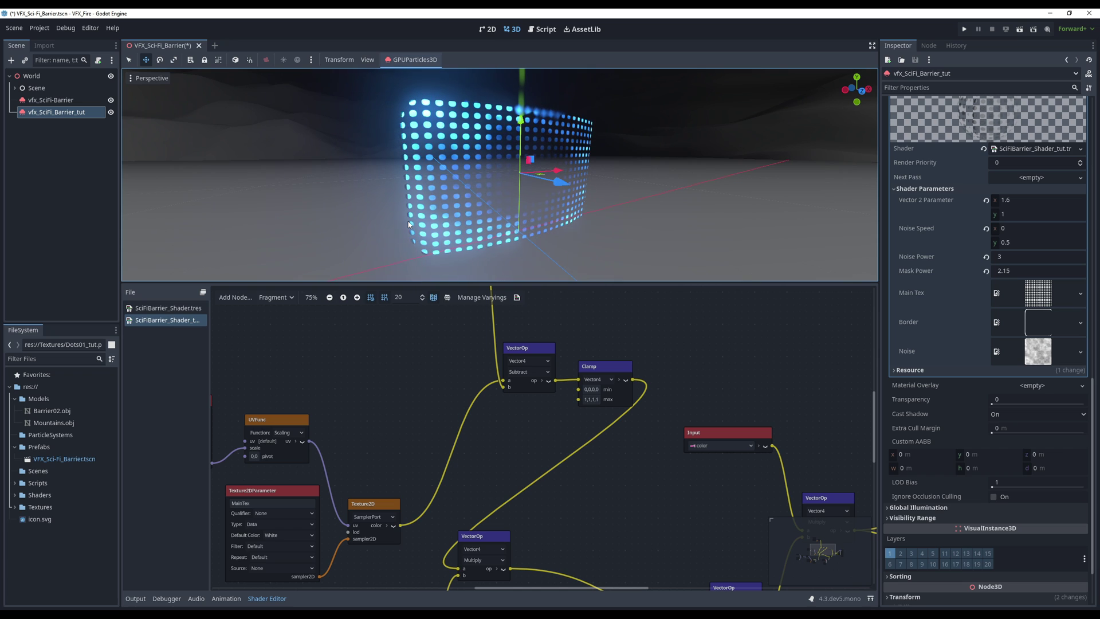
{"action": "middle_click_drag", "start_coordinate": [409, 225], "coordinate": [405, 255]}
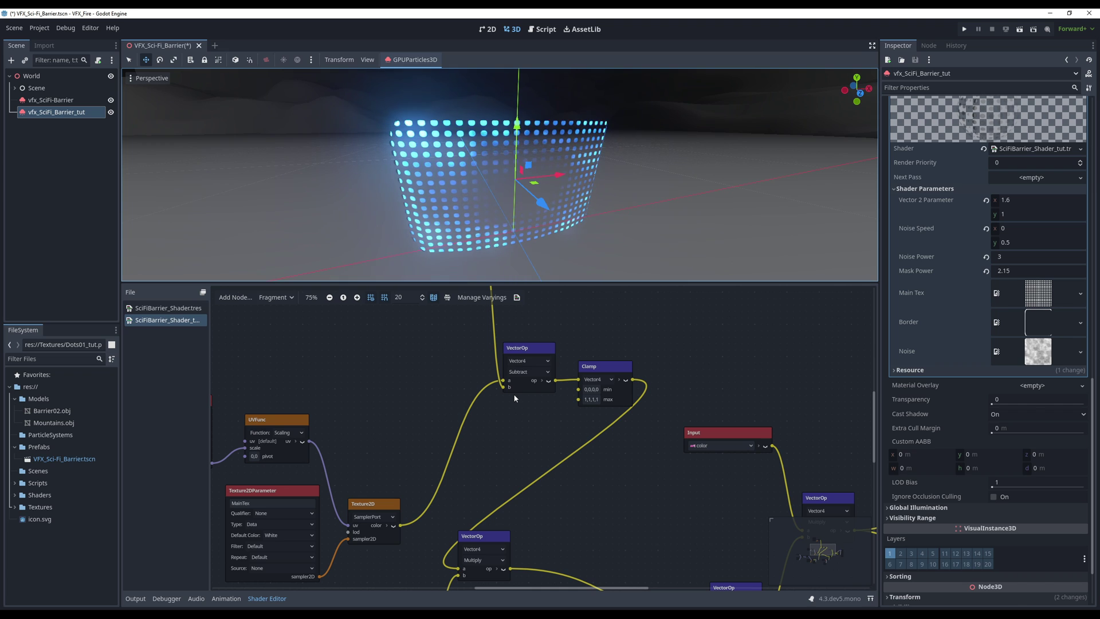
- Add a ColorParameter node in the empty area above the Clamp node
{"action": "scroll", "coordinate": [514, 397], "scroll_direction": "down", "scroll_amount": 3}
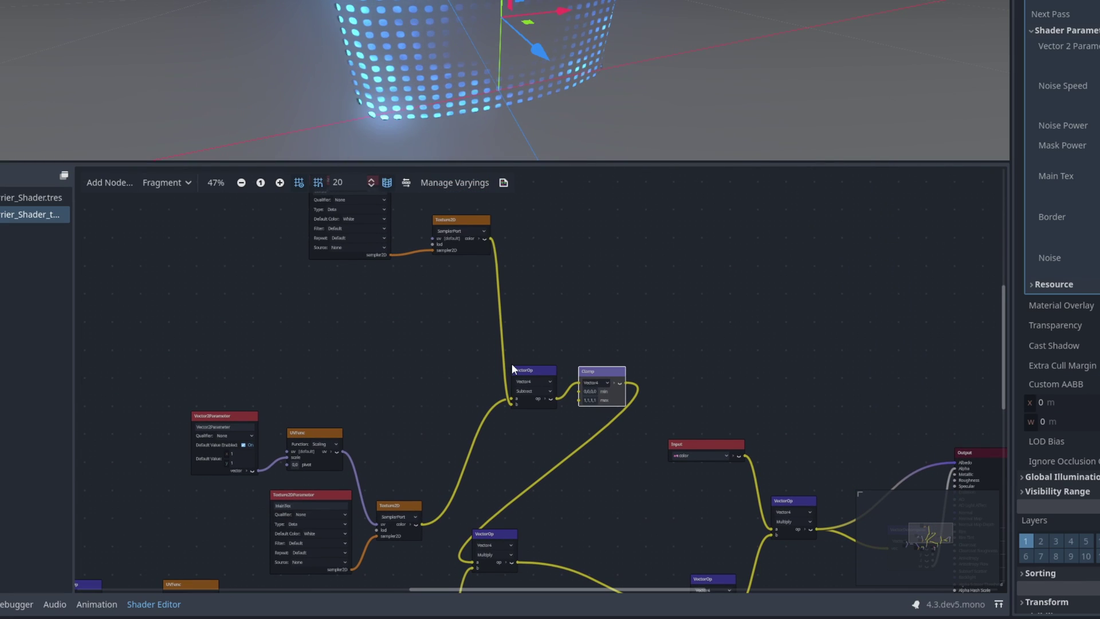
{"action": "middle_click_drag", "start_coordinate": [534, 310], "coordinate": [333, 367]}
{"action": "right_click", "coordinate": [438, 265]}
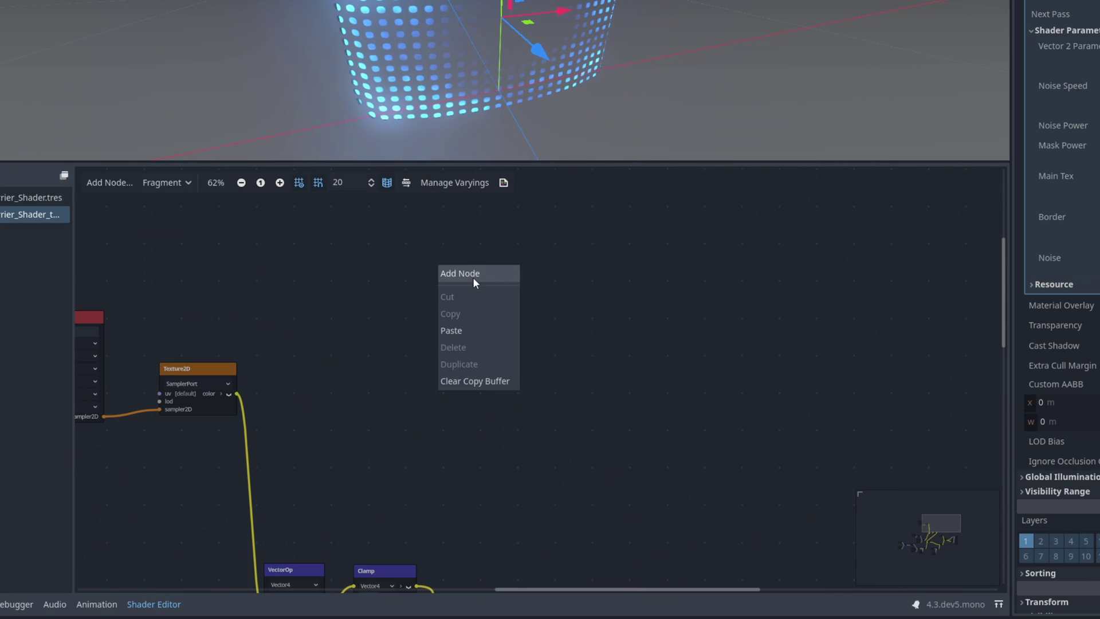
{"action": "left_click", "coordinate": [473, 275]}
{"action": "type", "text": "param"}
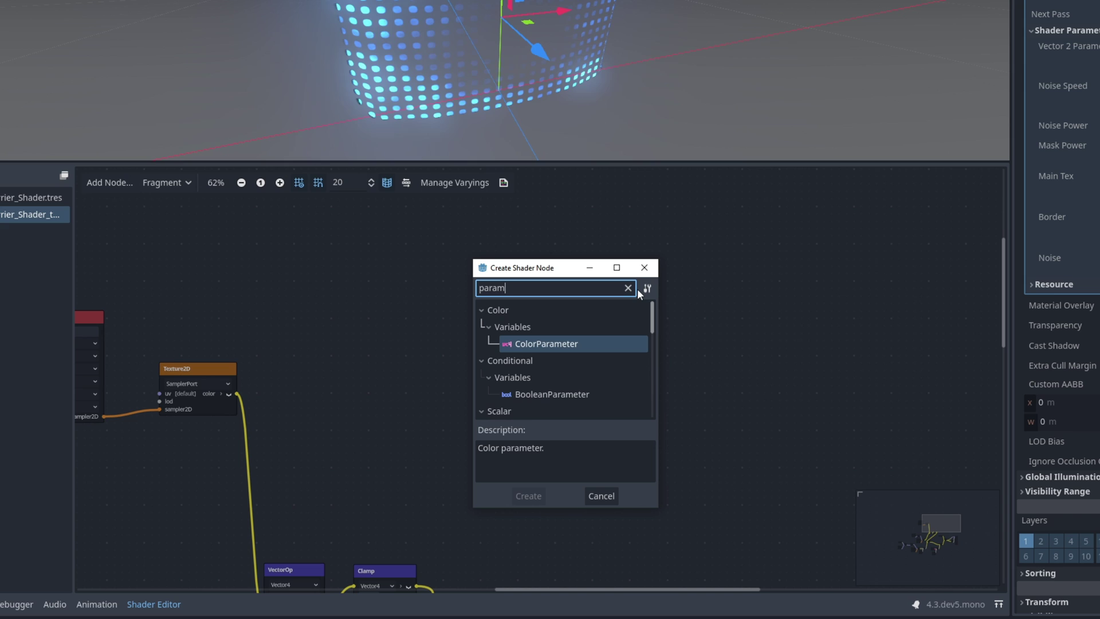
{"action": "left_click", "coordinate": [549, 345]}
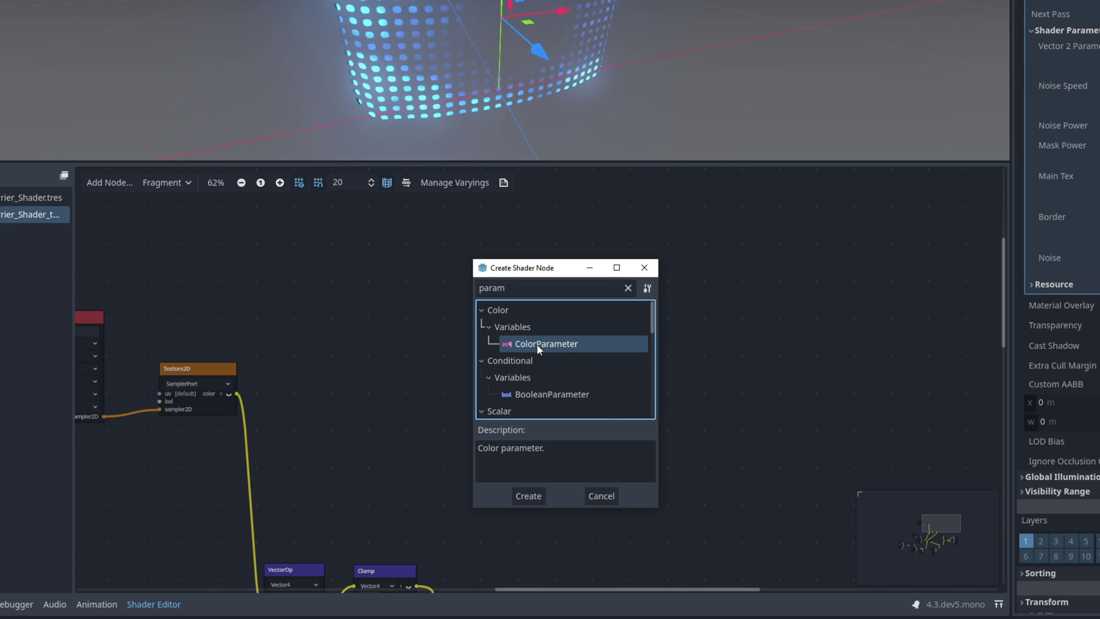
{"action": "double_click", "coordinate": [537, 345]}
- Move the new color parameter node closer to the border Texture2D node and name it BorderColor
{"action": "left_click_drag", "start_coordinate": [499, 283], "coordinate": [343, 264]}
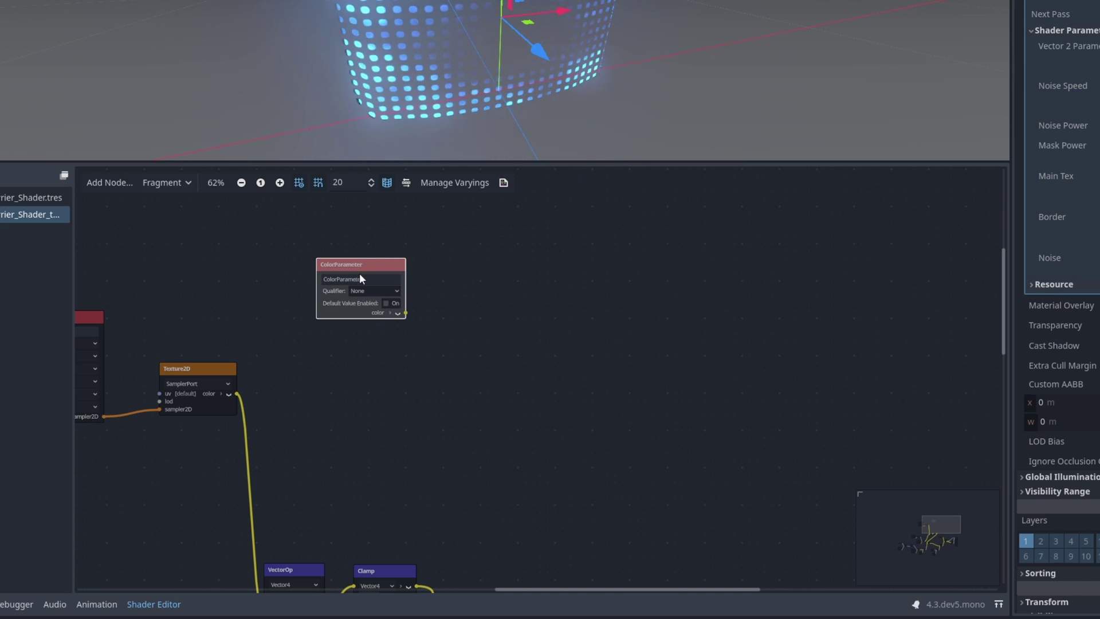
{"action": "type", "text": "BorderColor"}
{"action": "scroll", "coordinate": [300, 301], "scroll_direction": "up", "scroll_amount": 2}
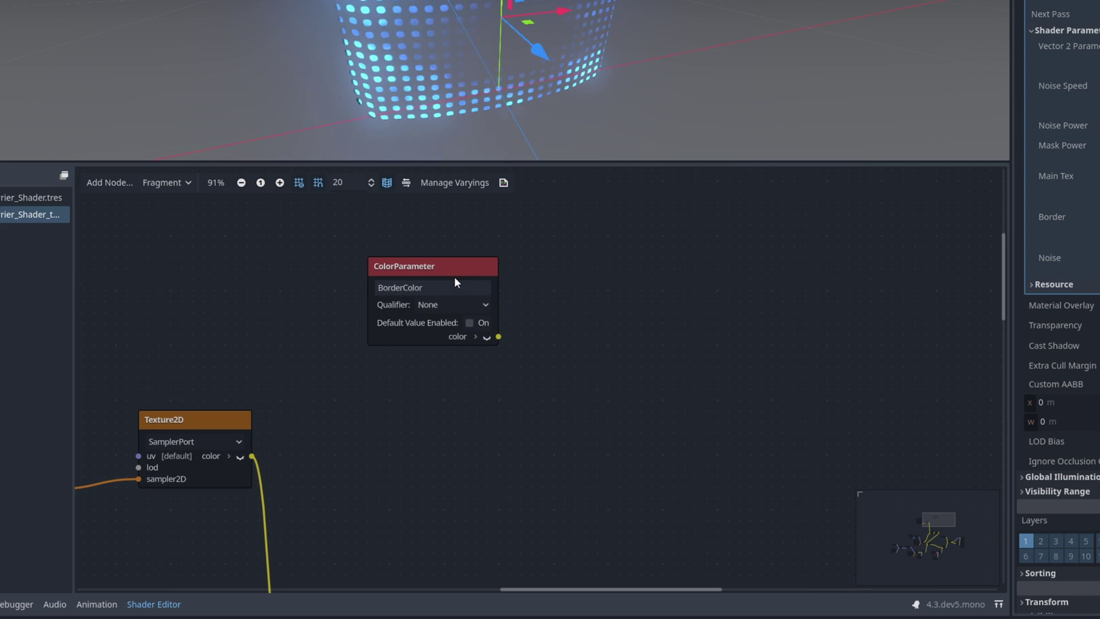
- Create a Vector4 Multiply node with BorderColor feeding input a and the border texture's color feeding input b
{"action": "scroll", "coordinate": [457, 284], "scroll_direction": "right", "scroll_amount": 3}
{"action": "left_click_drag", "start_coordinate": [399, 351], "coordinate": [461, 400]}
{"action": "type", "text": "mu"}
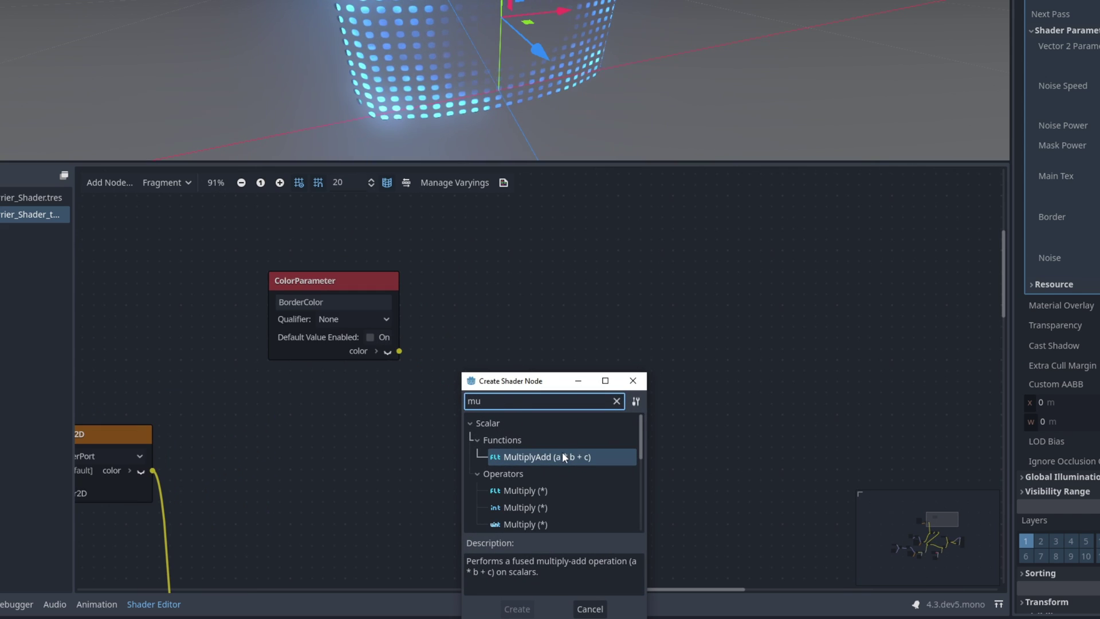
{"action": "scroll", "coordinate": [562, 451], "scroll_direction": "down", "scroll_amount": 2}
{"action": "scroll", "coordinate": [541, 486], "scroll_direction": "down", "scroll_amount": 3}
{"action": "double_click", "coordinate": [530, 518]}
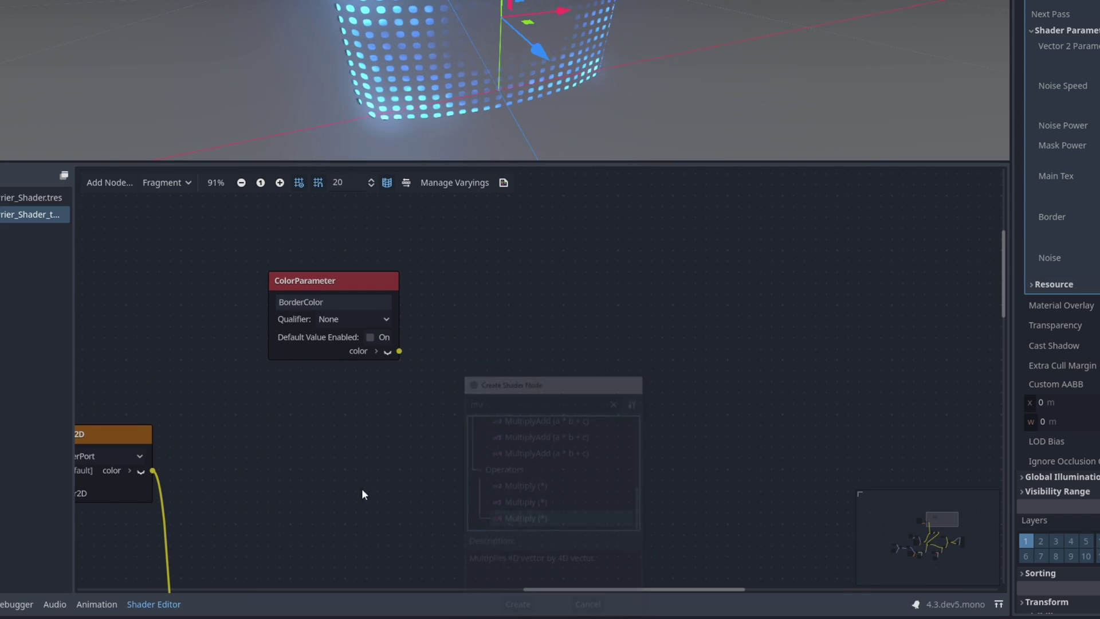
{"action": "left_click_drag", "start_coordinate": [475, 473], "coordinate": [465, 479]}
{"action": "left_click", "coordinate": [466, 479]}
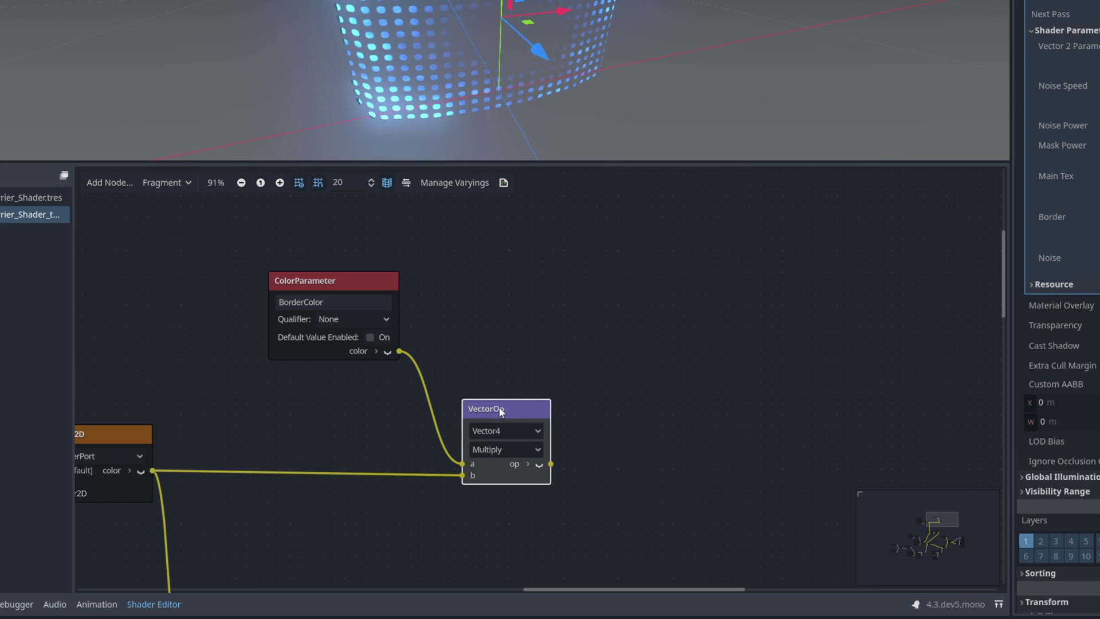
- Move the Input, final Multiply, VectorDecompose and Output nodes farther right to free space in the shader graph
{"action": "scroll", "coordinate": [629, 425], "scroll_direction": "down", "scroll_amount": 1}
{"action": "middle_click_drag", "start_coordinate": [629, 424], "coordinate": [412, 201]}
{"action": "scroll", "coordinate": [467, 401], "scroll_direction": "down", "scroll_amount": 5}
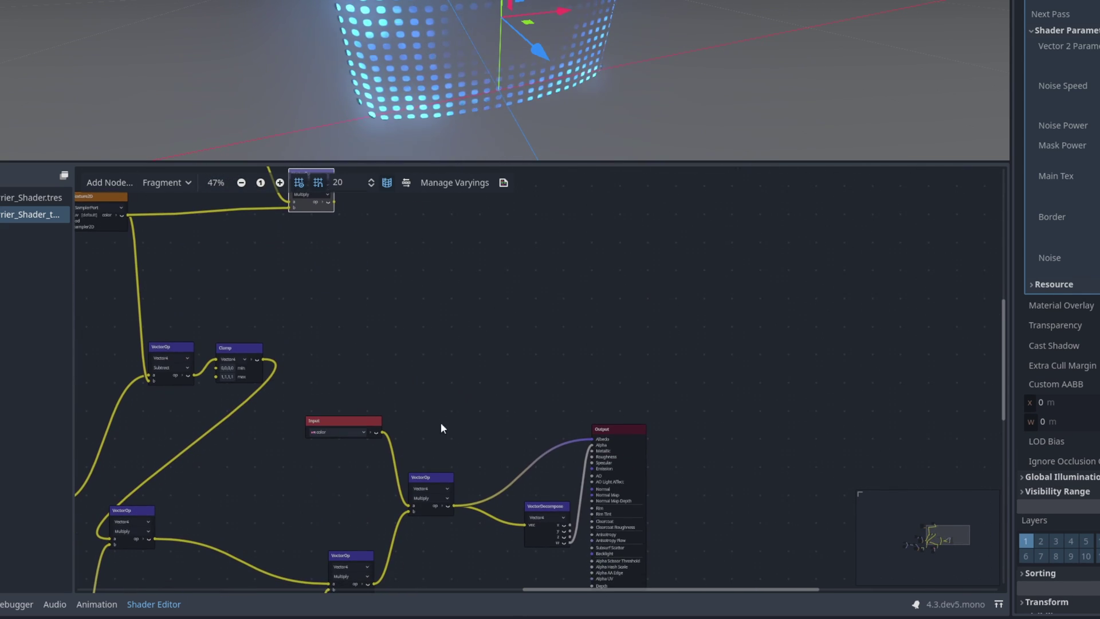
{"action": "scroll", "coordinate": [441, 422], "scroll_direction": "down", "scroll_amount": 1}
{"action": "left_click_drag", "start_coordinate": [372, 371], "coordinate": [631, 502]}
{"action": "left_click_drag", "start_coordinate": [608, 427], "coordinate": [820, 355]}
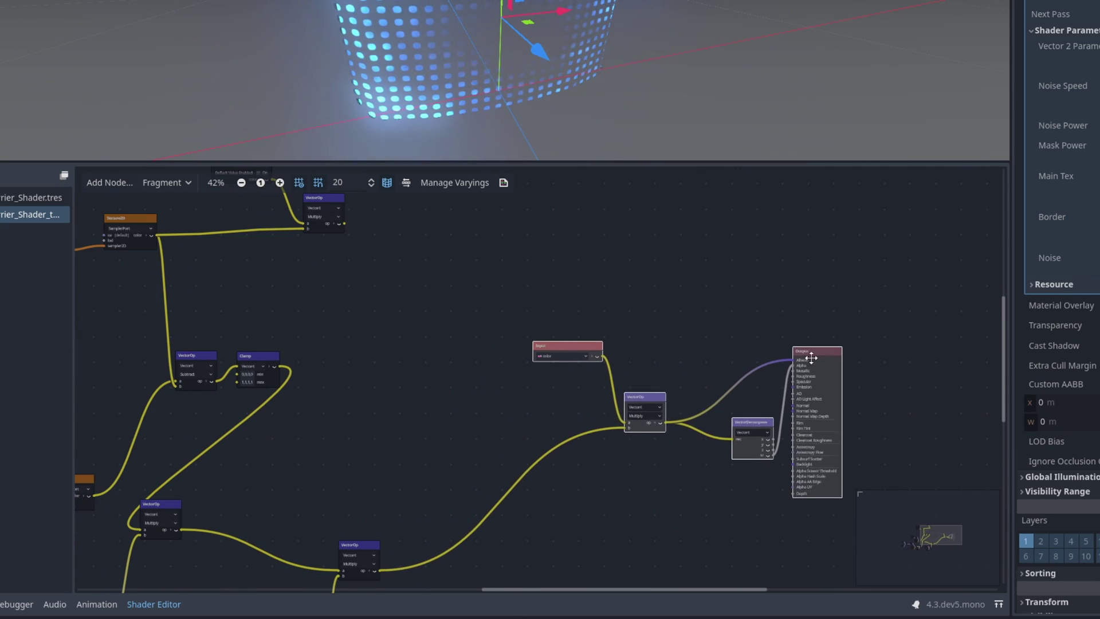
- Create a Vector4 Add node combining the border color Multiply with the dots Multiply, and feed it into input b of the final Multiply
{"action": "left_click", "coordinate": [368, 241]}
{"action": "left_click_drag", "start_coordinate": [346, 225], "coordinate": [479, 458]}
{"action": "type", "text": "add"}
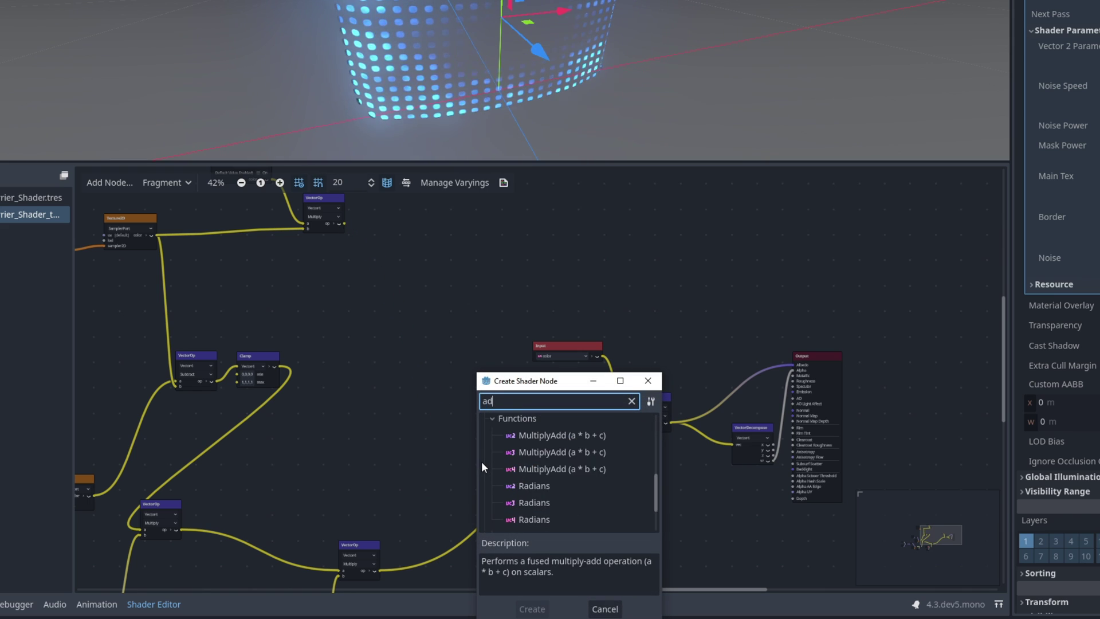
{"action": "scroll", "coordinate": [514, 469], "scroll_direction": "down", "scroll_amount": 2}
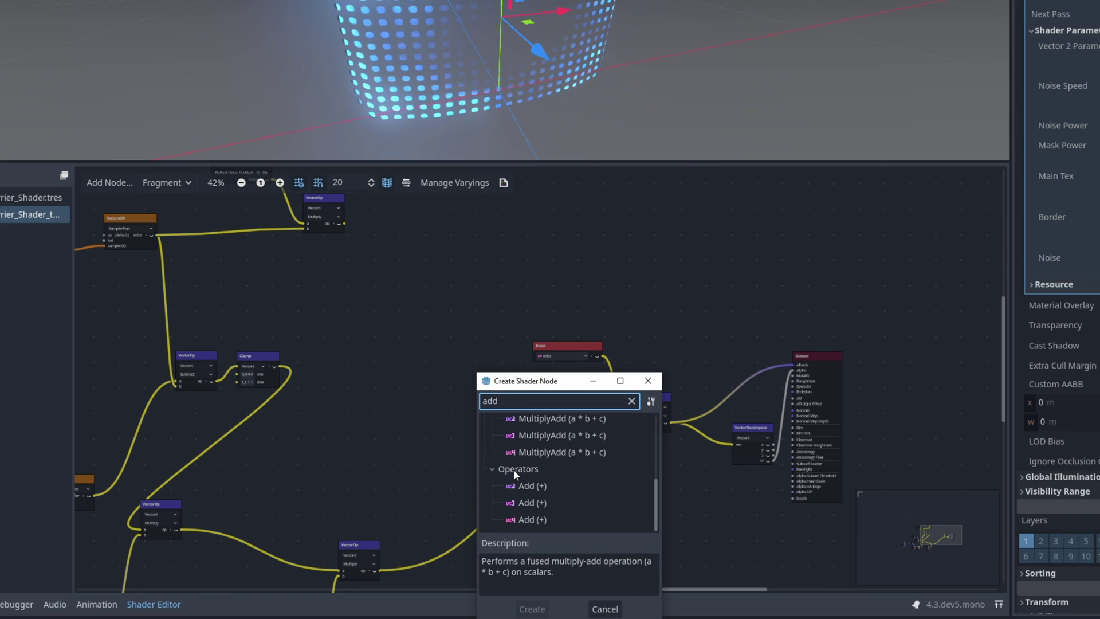
{"action": "double_click", "coordinate": [535, 516]}
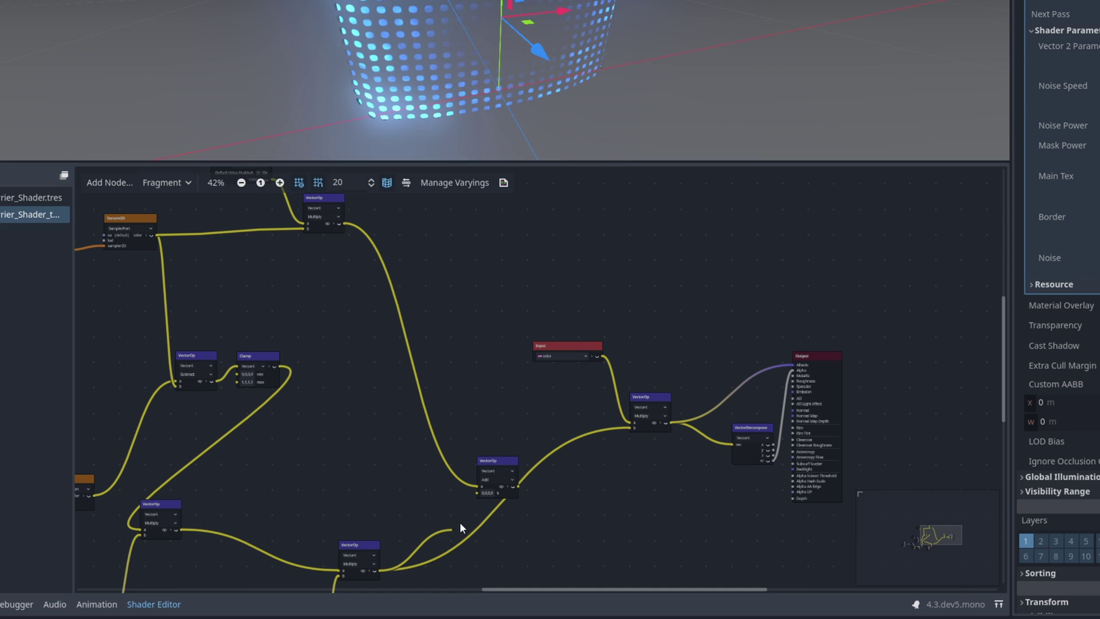
{"action": "left_click_drag", "start_coordinate": [477, 495], "coordinate": [632, 428]}
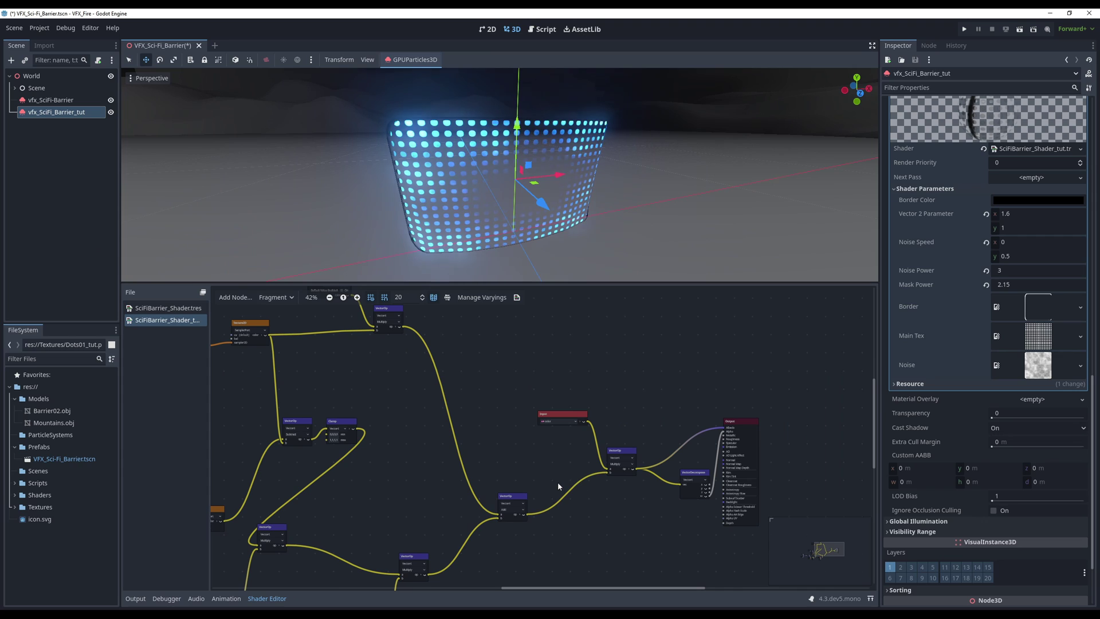
{"action": "middle_click_drag", "start_coordinate": [660, 151], "coordinate": [761, 195]}
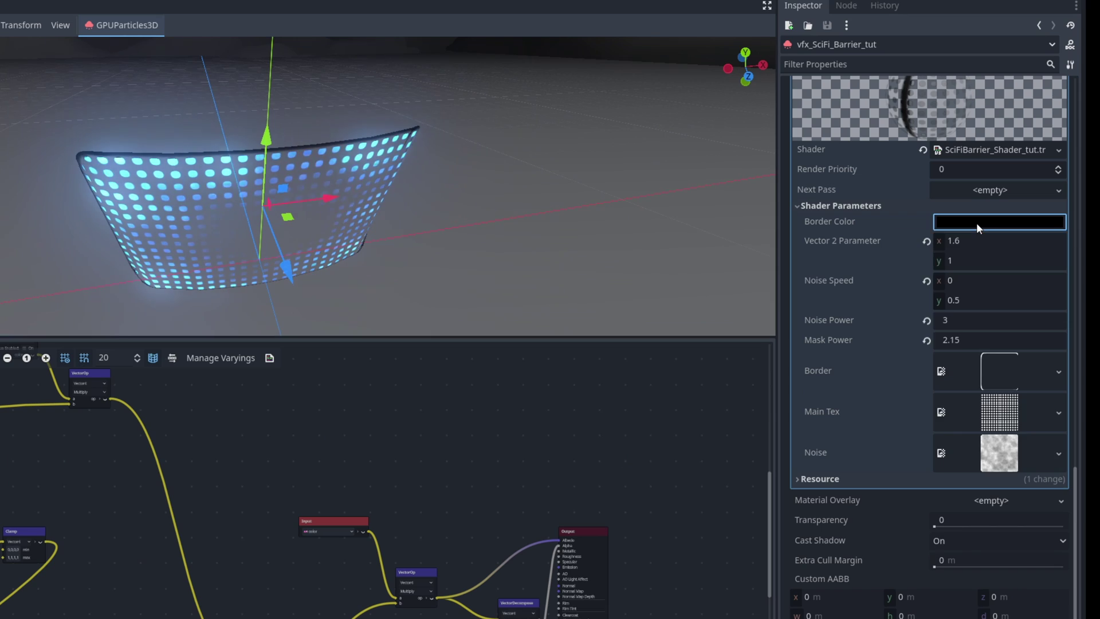
- Set the material's Border Color shader parameter to a golden orange, hex bd8c33
{"action": "left_click", "coordinate": [977, 224]}
{"action": "left_click", "coordinate": [980, 422]}
{"action": "left_click", "coordinate": [983, 449]}
{"action": "left_click", "coordinate": [997, 467]}
{"action": "left_click", "coordinate": [998, 481]}
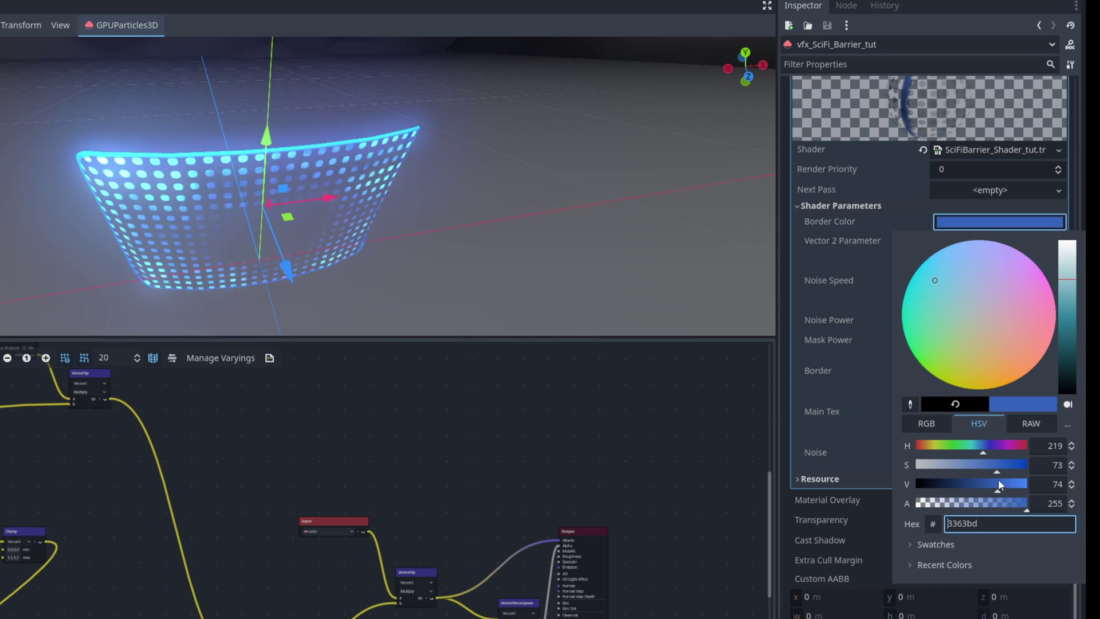
{"action": "left_click_drag", "start_coordinate": [983, 448], "coordinate": [926, 446]}
- Raise the Border Color's raw values to R 5 and G 1 for a glowing border
{"action": "left_click", "coordinate": [1040, 423]}
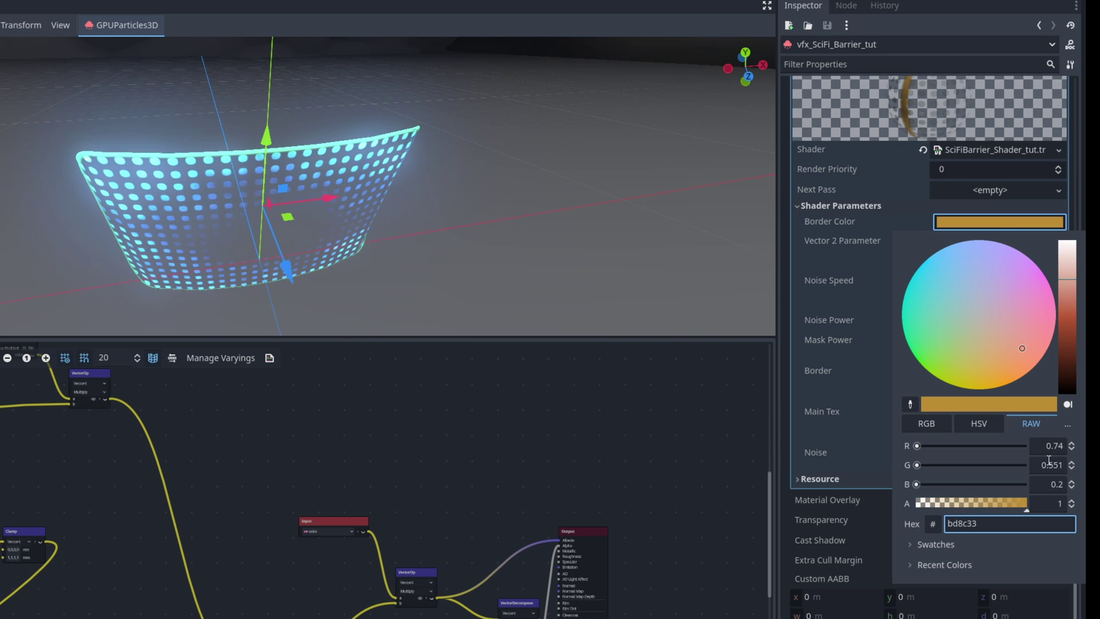
{"action": "left_click", "coordinate": [1054, 446]}
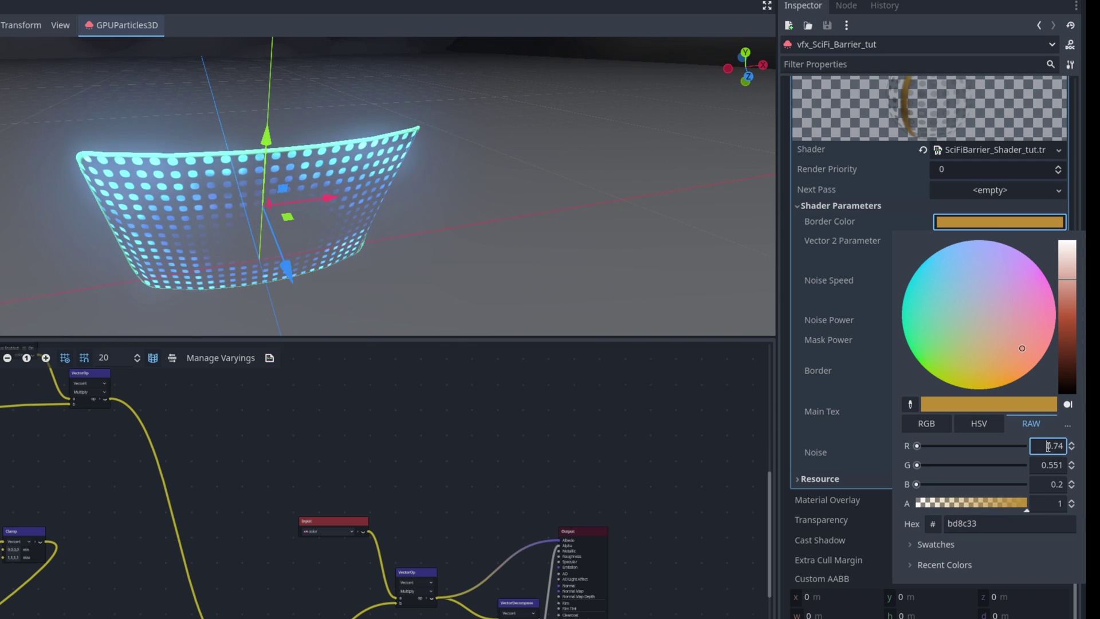
{"action": "type", "text": "5"}
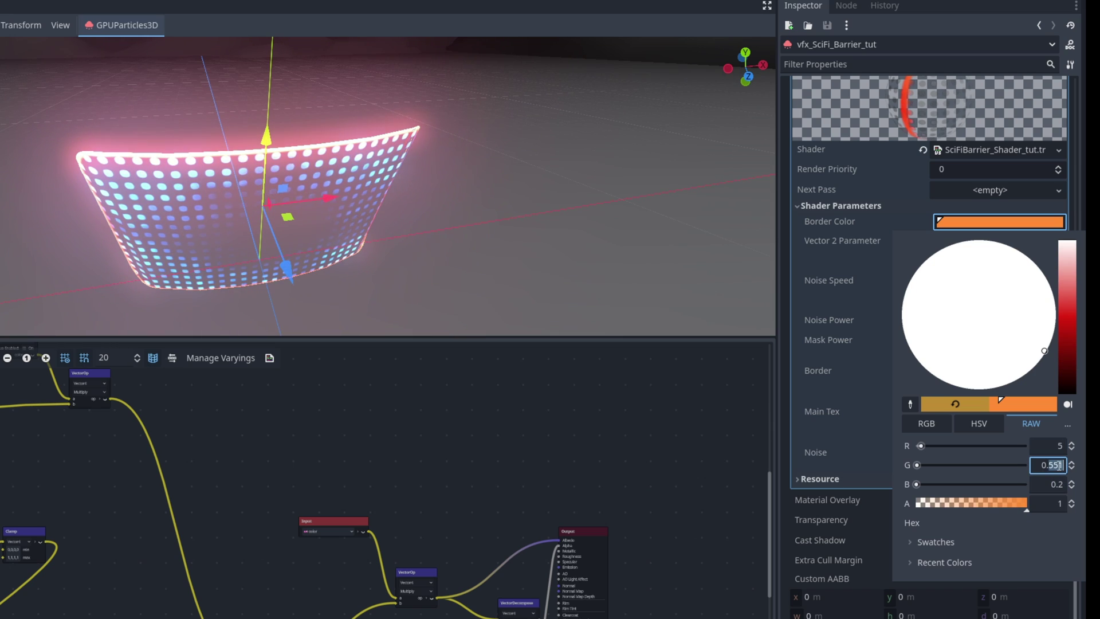
{"action": "type", "text": "0.1"}
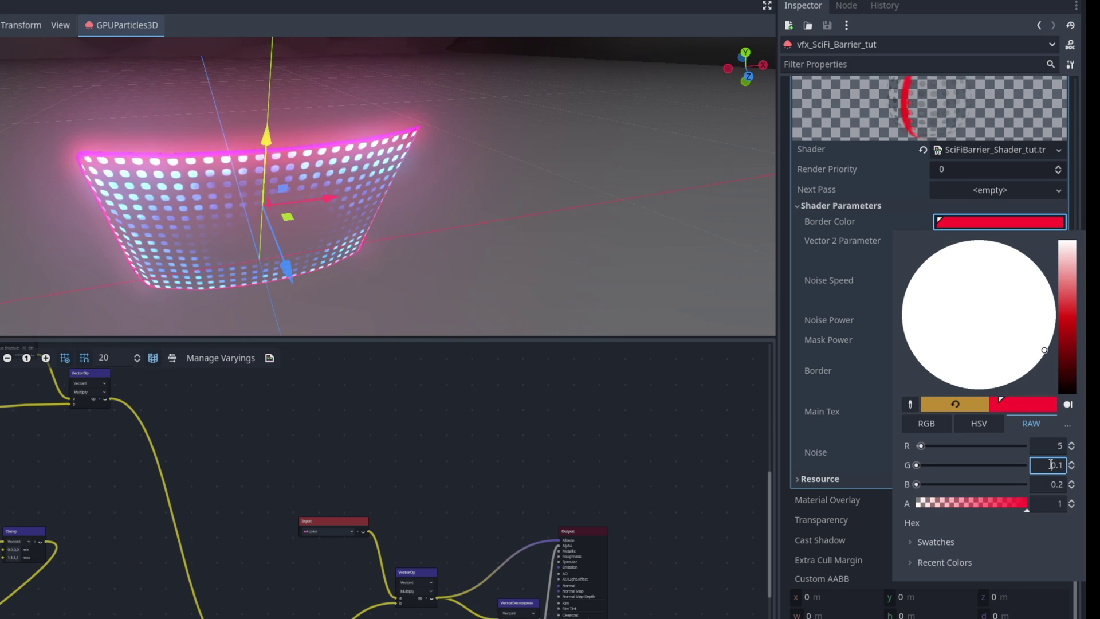
{"action": "type", "text": "1"}
{"action": "key", "text": "Return"}
{"action": "left_click", "coordinate": [459, 230]}
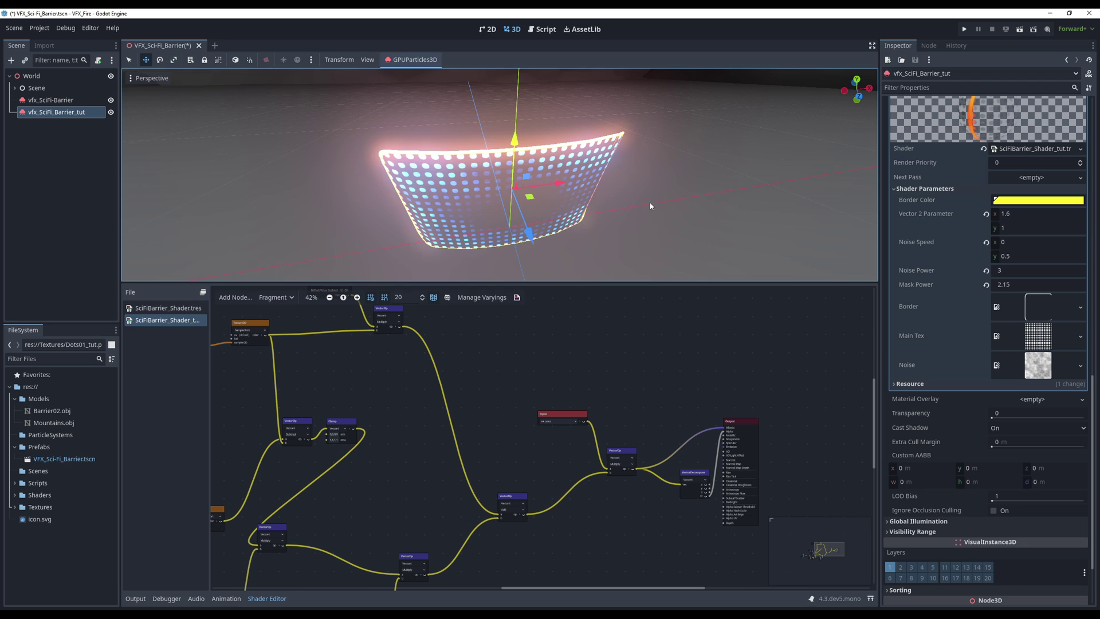
- Enlarge the 3D viewport downward and view the whole barrier from the front
{"action": "middle_click_drag", "start_coordinate": [618, 206], "coordinate": [575, 158]}
{"action": "scroll", "coordinate": [574, 161], "scroll_direction": "up", "scroll_amount": 3}
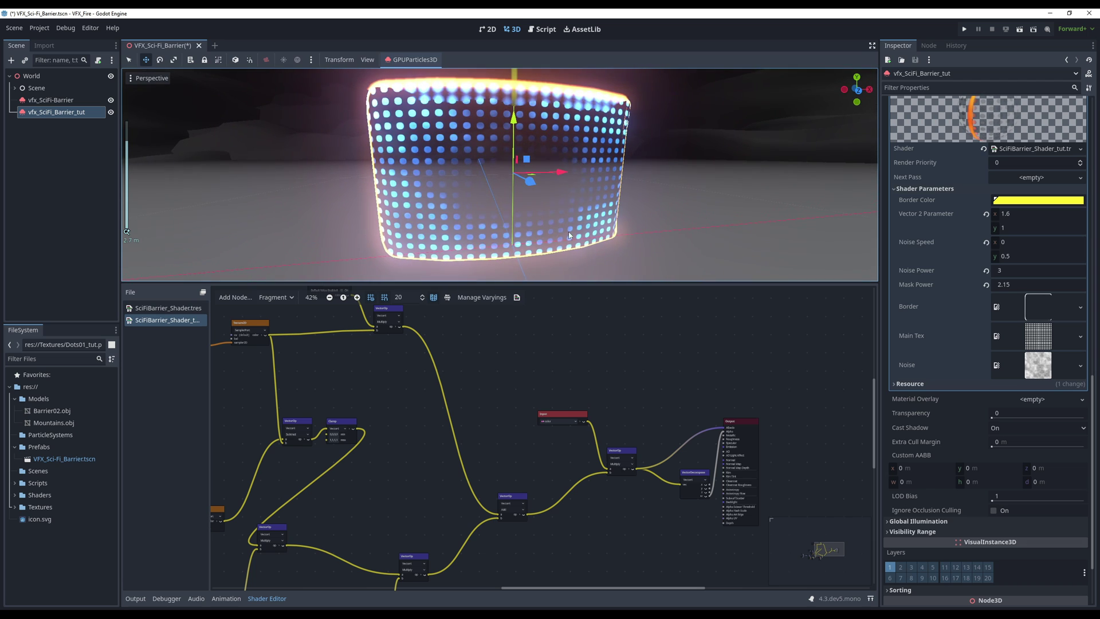
{"action": "left_click_drag", "start_coordinate": [557, 283], "coordinate": [573, 444]}
{"action": "scroll", "coordinate": [577, 410], "scroll_direction": "down", "scroll_amount": 1}
{"action": "scroll", "coordinate": [576, 411], "scroll_direction": "down", "scroll_amount": 2}
{"action": "mouse_move", "coordinate": [565, 381]}
{"action": "middle_mouse_down"}
{"action": "mouse_move", "coordinate": [527, 385]}
{"action": "mouse_move", "coordinate": [514, 409]}
{"action": "mouse_move", "coordinate": [607, 407]}
{"action": "mouse_move", "coordinate": [654, 355]}
{"action": "mouse_move", "coordinate": [580, 381]}
{"action": "middle_mouse_up"}
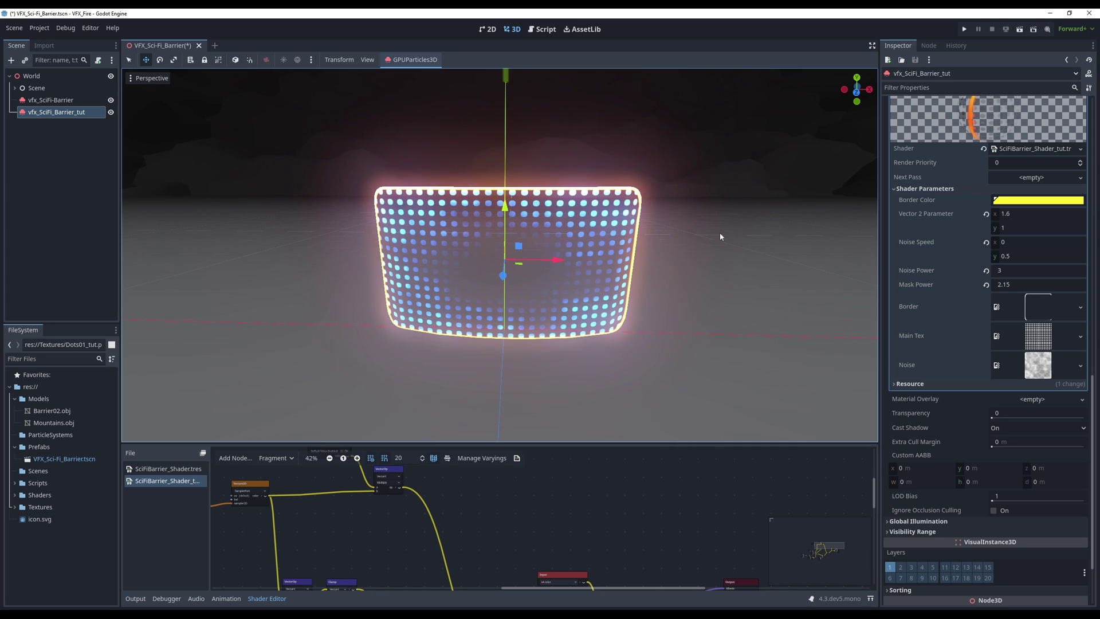
- Assign a new CurveTexture as the particle process material's Scale Curve and expand it
{"action": "scroll", "coordinate": [970, 263], "scroll_direction": "up", "scroll_amount": 5}
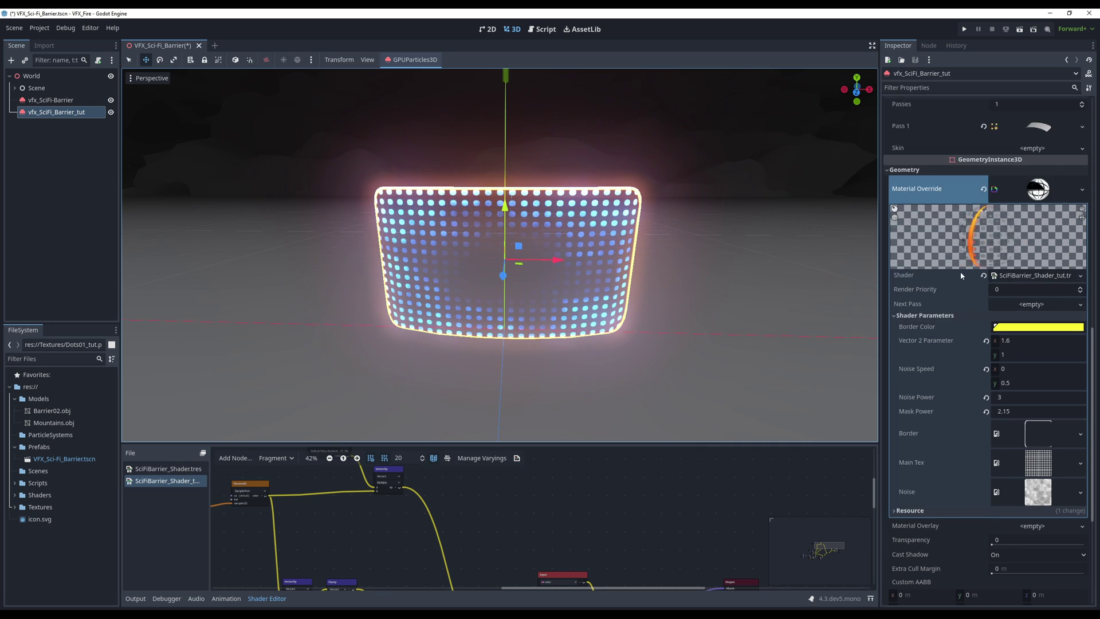
{"action": "scroll", "coordinate": [955, 329], "scroll_direction": "up", "scroll_amount": 6}
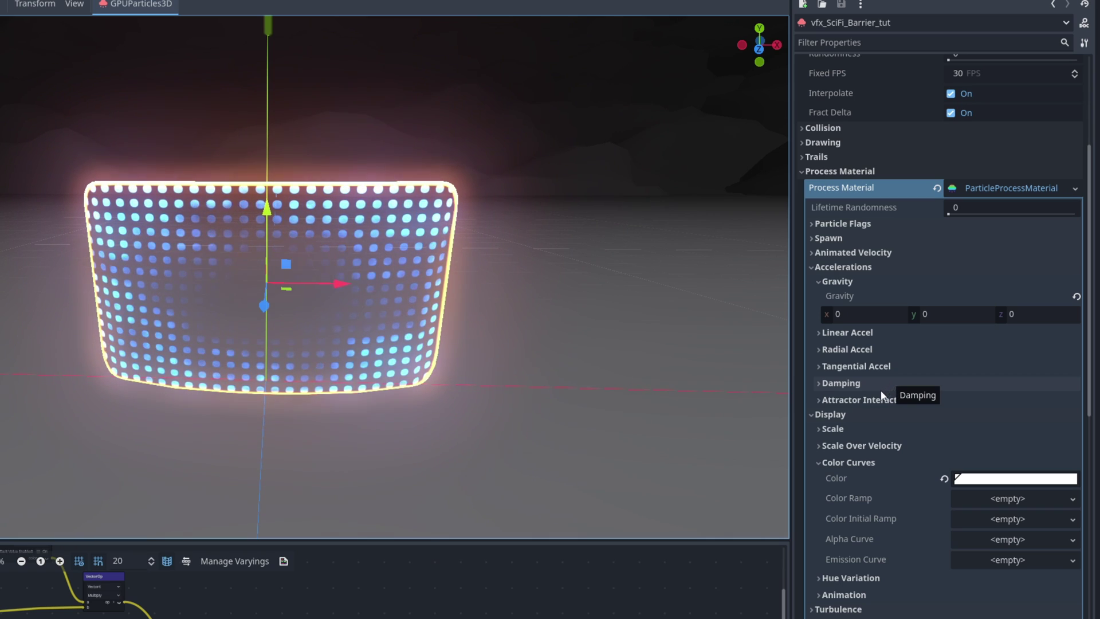
{"action": "left_click", "coordinate": [824, 428]}
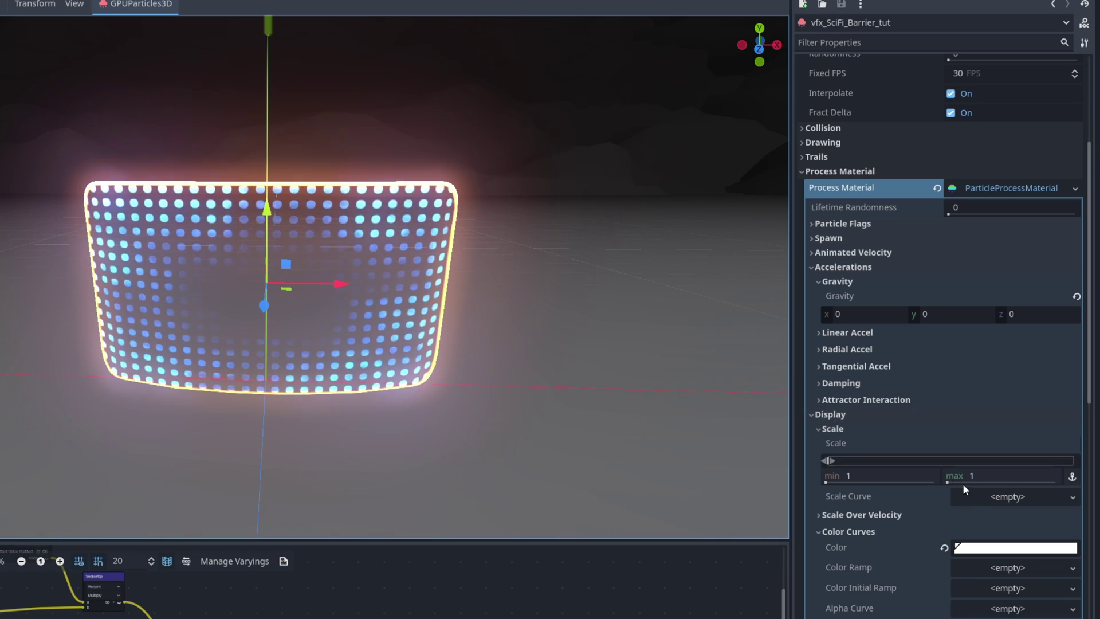
{"action": "left_click", "coordinate": [982, 495]}
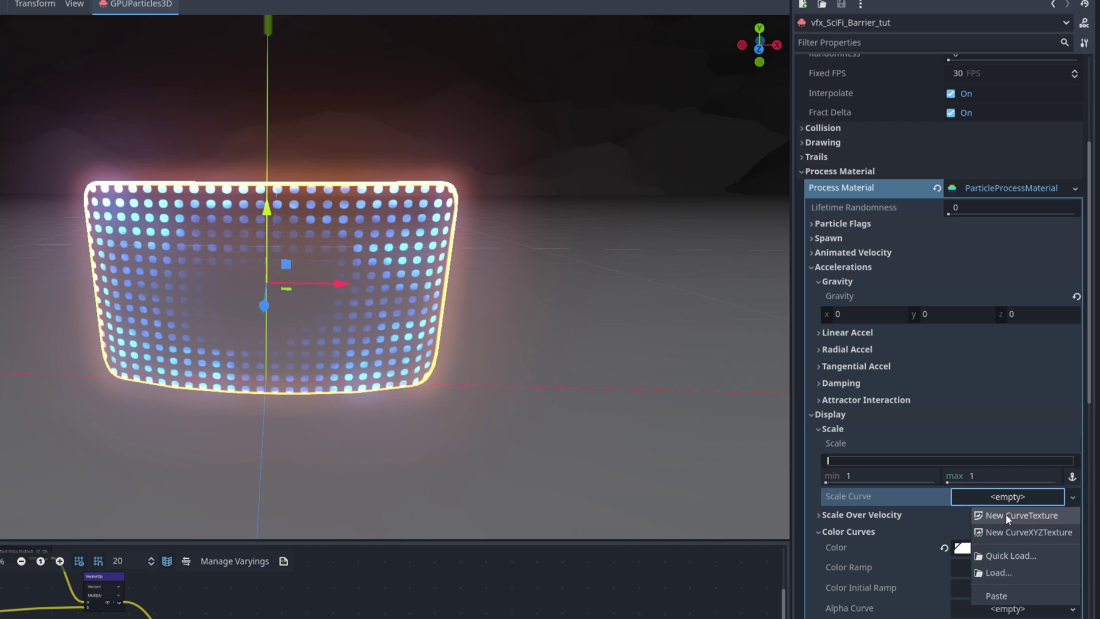
{"action": "left_click", "coordinate": [1006, 514]}
{"action": "left_click", "coordinate": [1005, 497]}
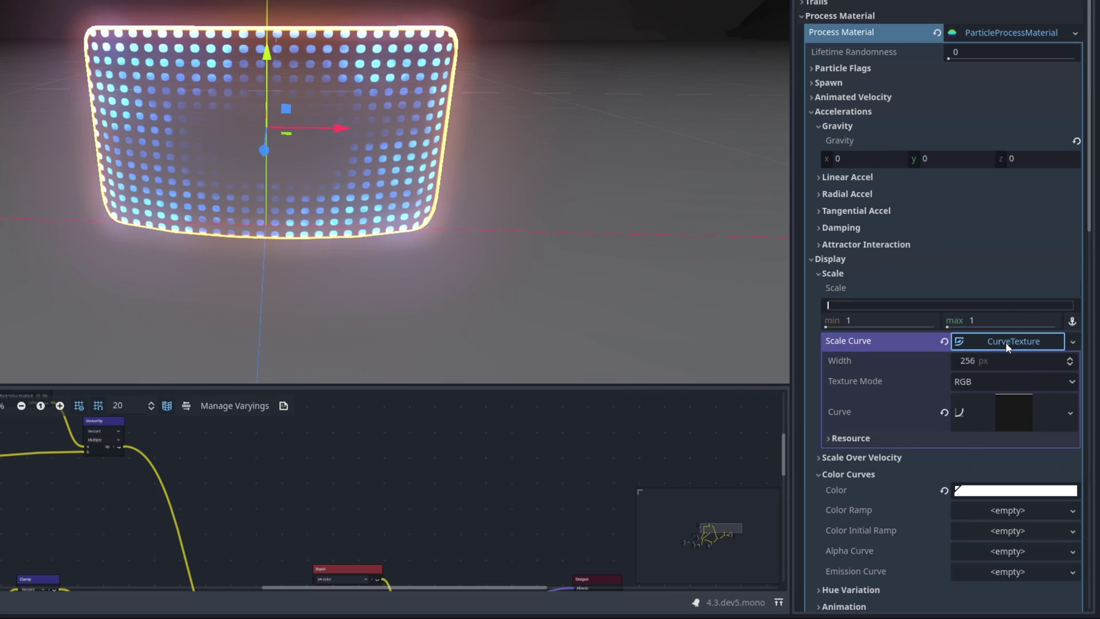
- Shape the scale curve with points near 0.15 and 0.88 at about 1, lowering the start to about 0.5 and the end to about 0.2
{"action": "left_click", "coordinate": [1007, 407]}
{"action": "left_click", "coordinate": [861, 468]}
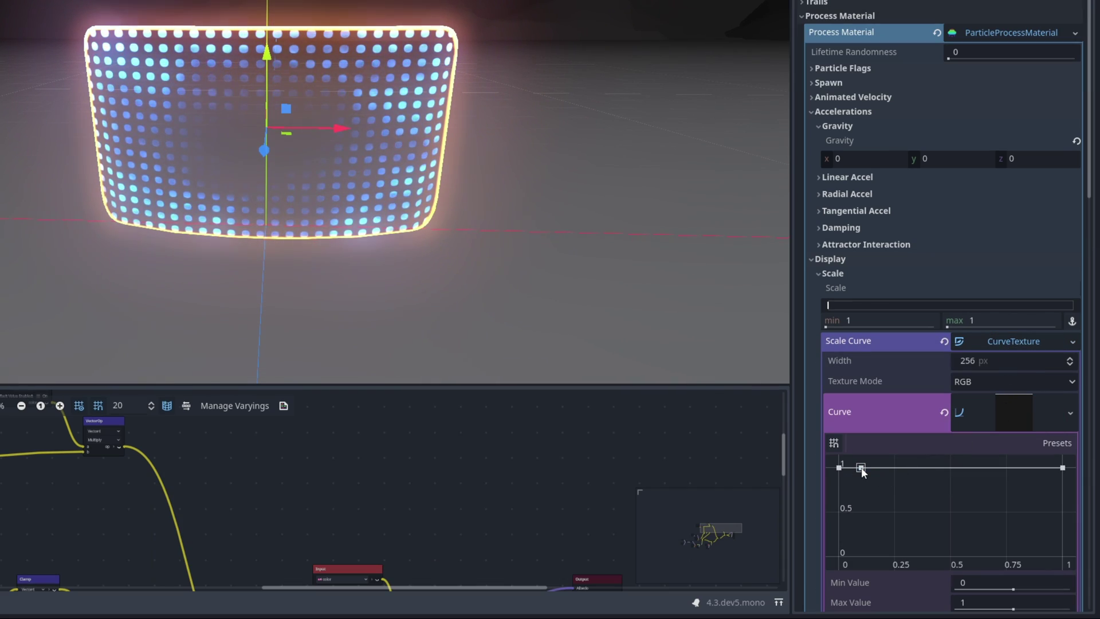
{"action": "left_click_drag", "start_coordinate": [840, 468], "coordinate": [842, 508]}
{"action": "left_click", "coordinate": [1035, 468]}
{"action": "left_click_drag", "start_coordinate": [1063, 468], "coordinate": [1060, 500]}
{"action": "left_click_drag", "start_coordinate": [853, 492], "coordinate": [839, 514]}
{"action": "left_click_drag", "start_coordinate": [860, 468], "coordinate": [895, 472]}
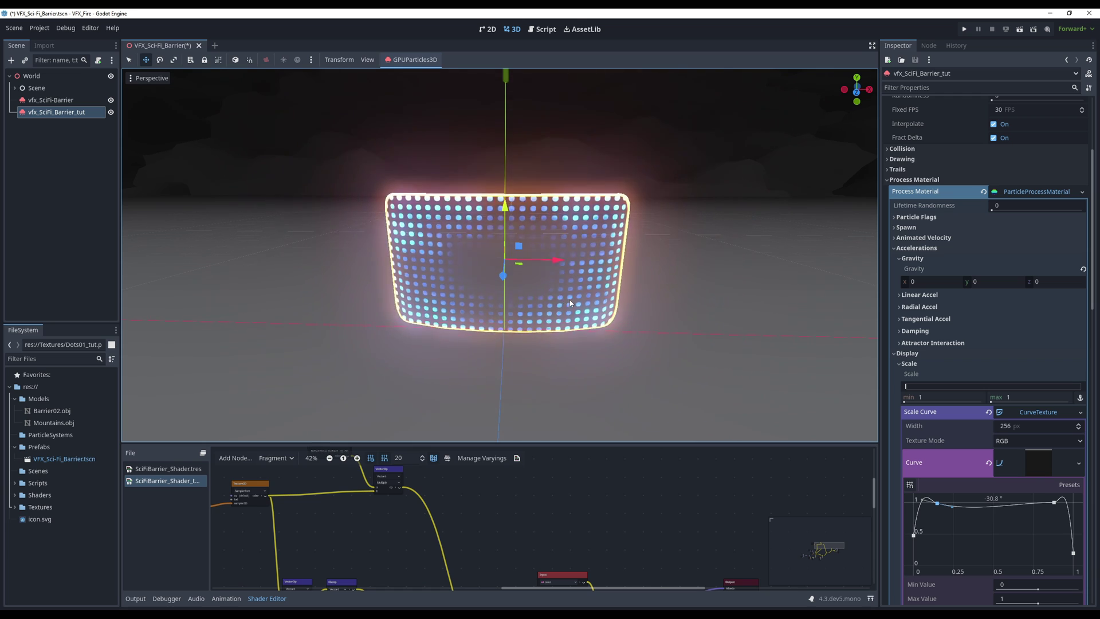
- Enable One Shot for the barrier particles and replay the emission to preview the scale animation
{"action": "scroll", "coordinate": [968, 430], "scroll_direction": "down", "scroll_amount": 2}
{"action": "scroll", "coordinate": [968, 431], "scroll_direction": "up", "scroll_amount": 8}
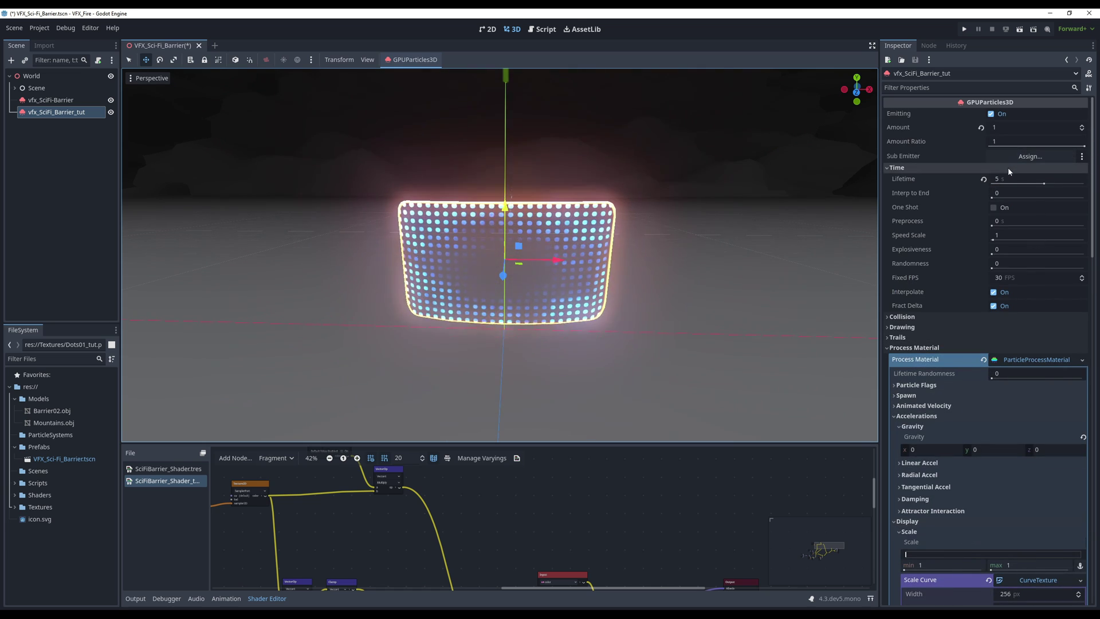
{"action": "left_click", "coordinate": [991, 113]}
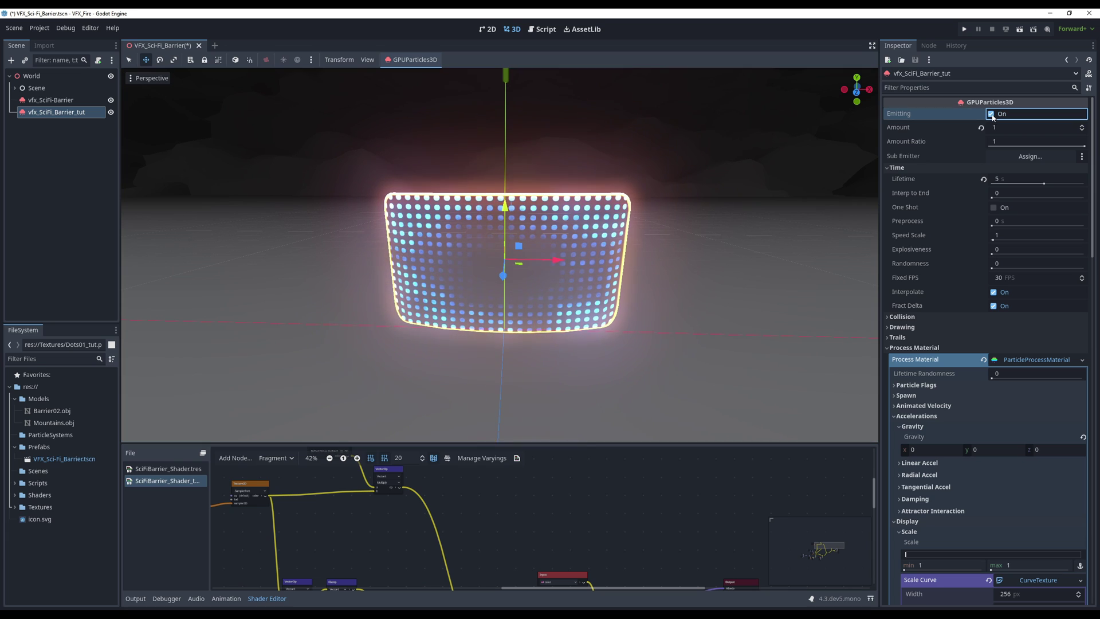
{"action": "left_click", "coordinate": [993, 207]}
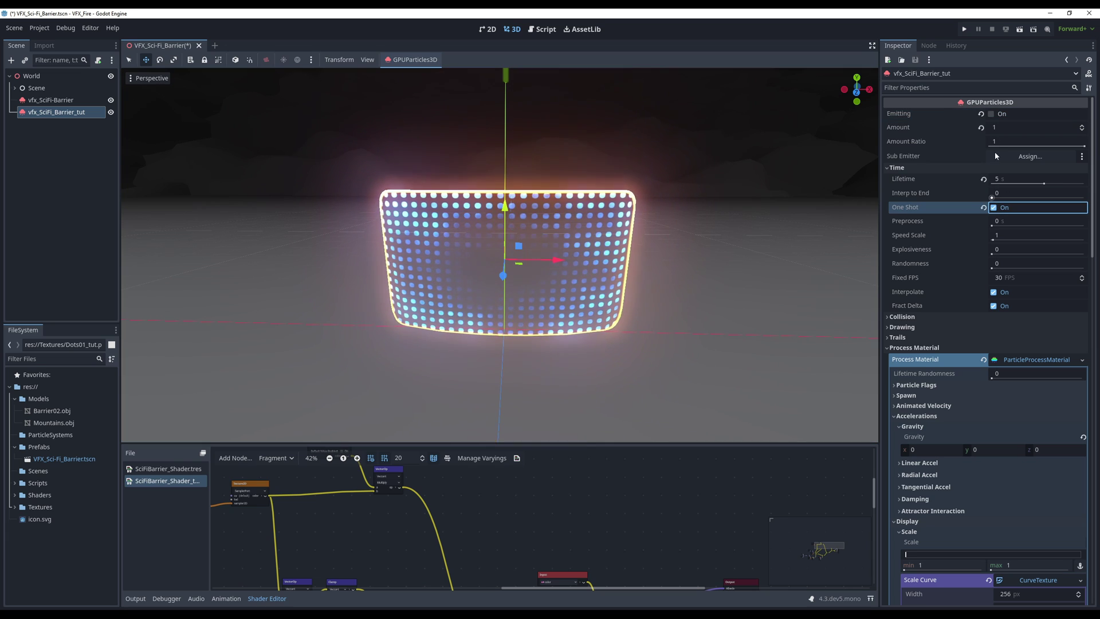
{"action": "left_click", "coordinate": [992, 113]}
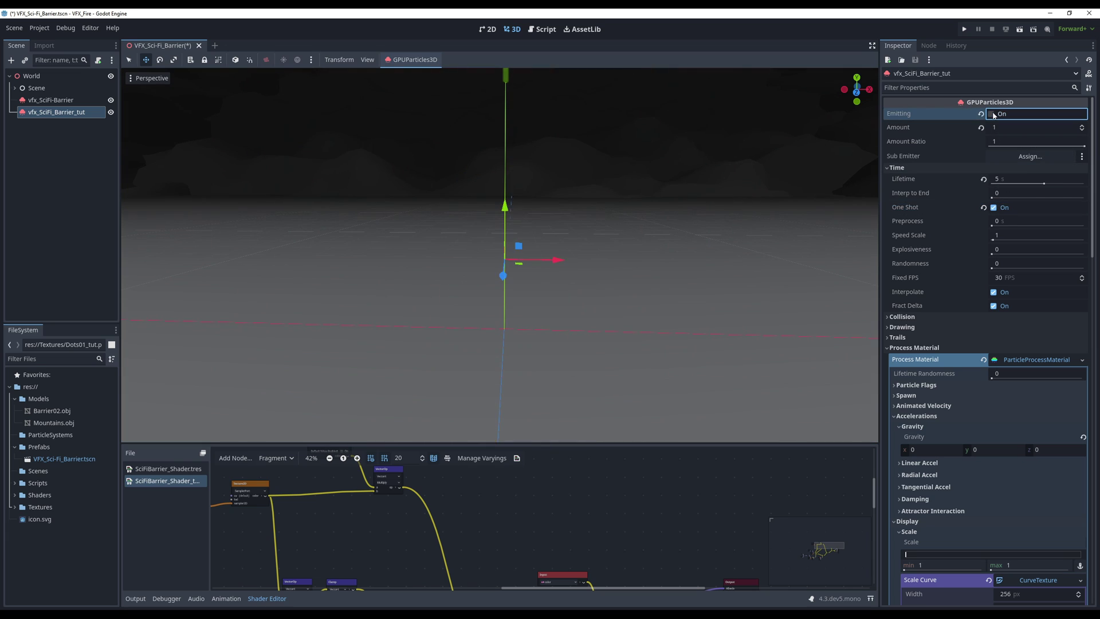
{"action": "left_click", "coordinate": [997, 207]}
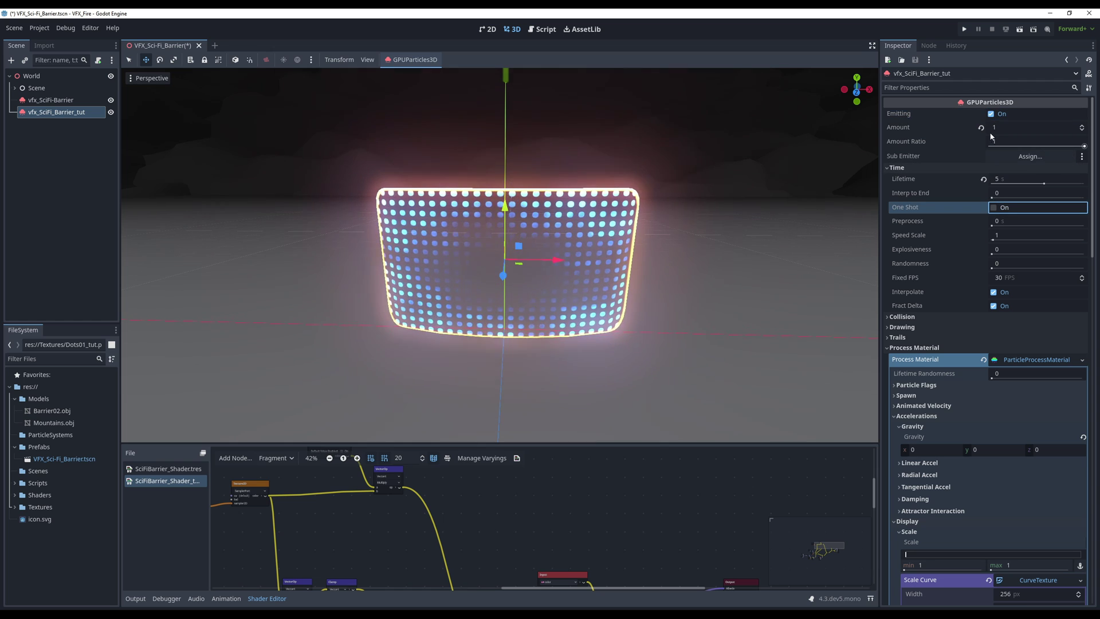
{"action": "left_click", "coordinate": [994, 210]}
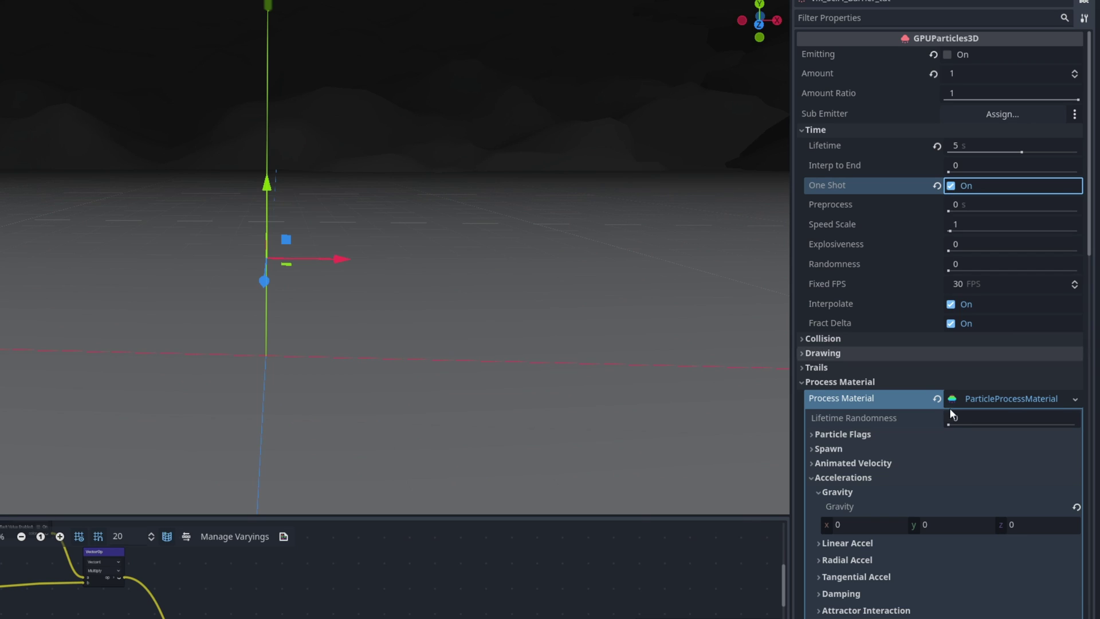
- Assign a new CurveTexture with a new Curve as the process material's Alpha Curve
{"action": "scroll", "coordinate": [950, 429], "scroll_direction": "down", "scroll_amount": 10}
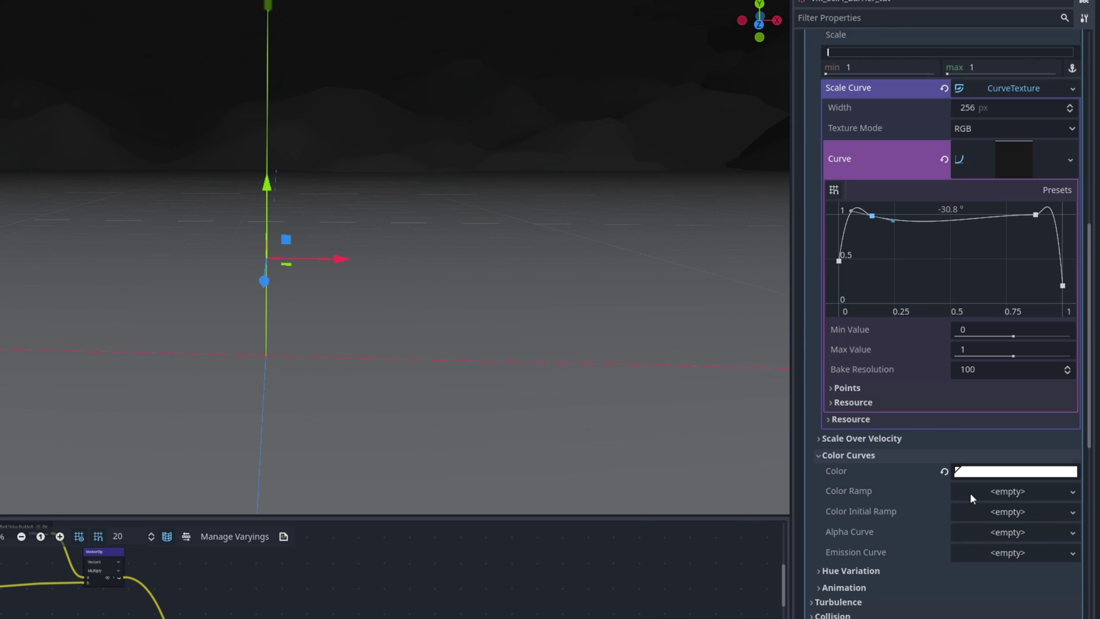
{"action": "left_click", "coordinate": [975, 536]}
{"action": "left_click", "coordinate": [1019, 551]}
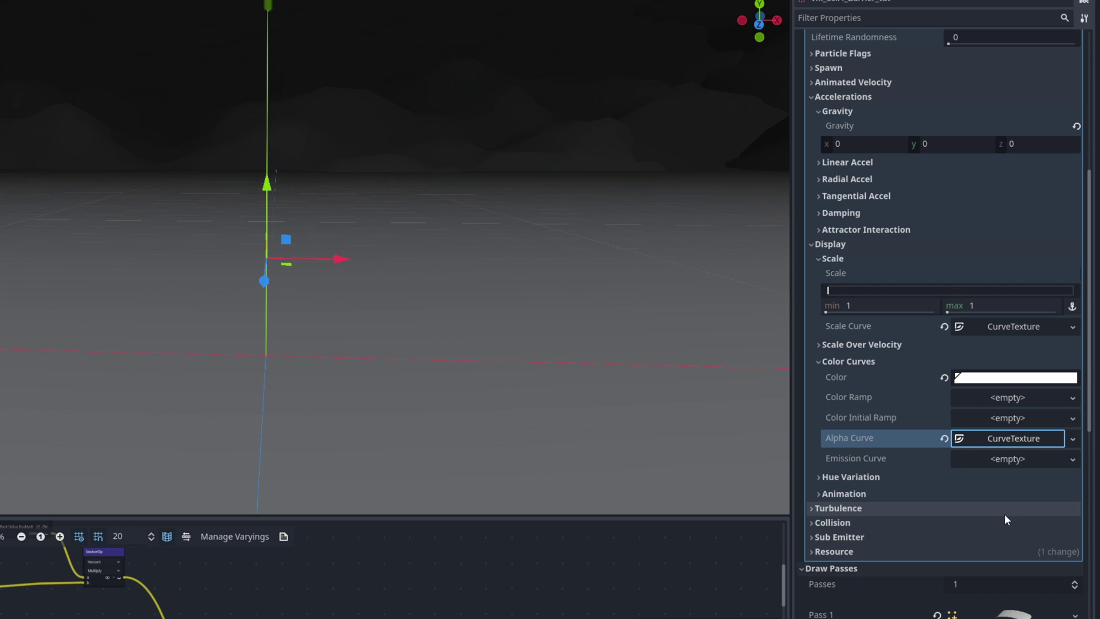
{"action": "left_click", "coordinate": [1023, 439]}
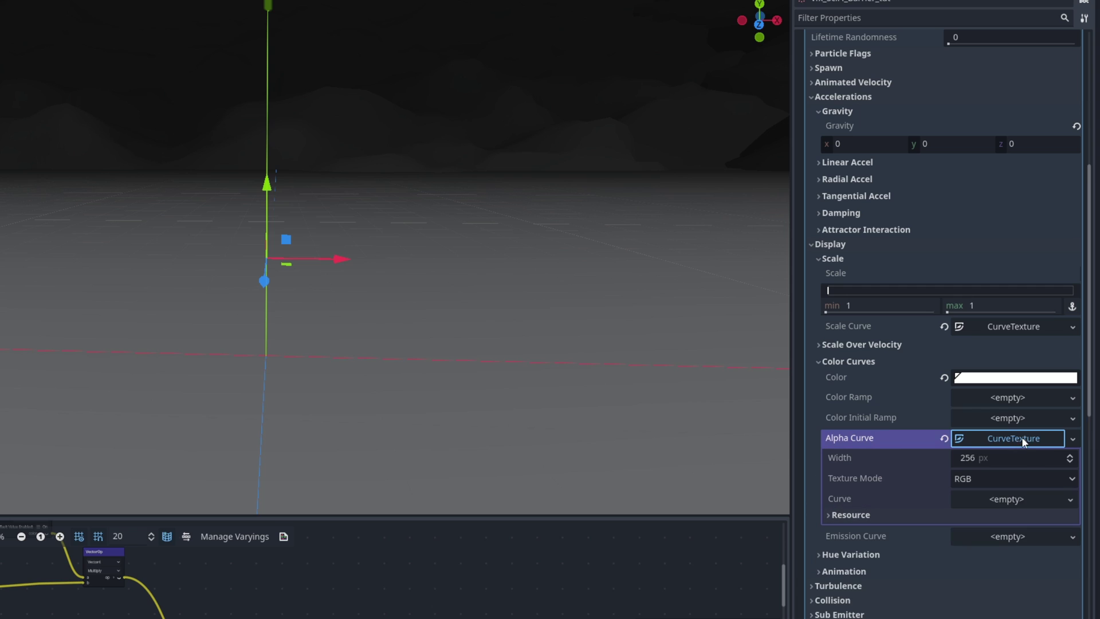
{"action": "left_click", "coordinate": [1027, 504]}
{"action": "left_click", "coordinate": [1031, 516]}
{"action": "left_click", "coordinate": [1013, 504]}
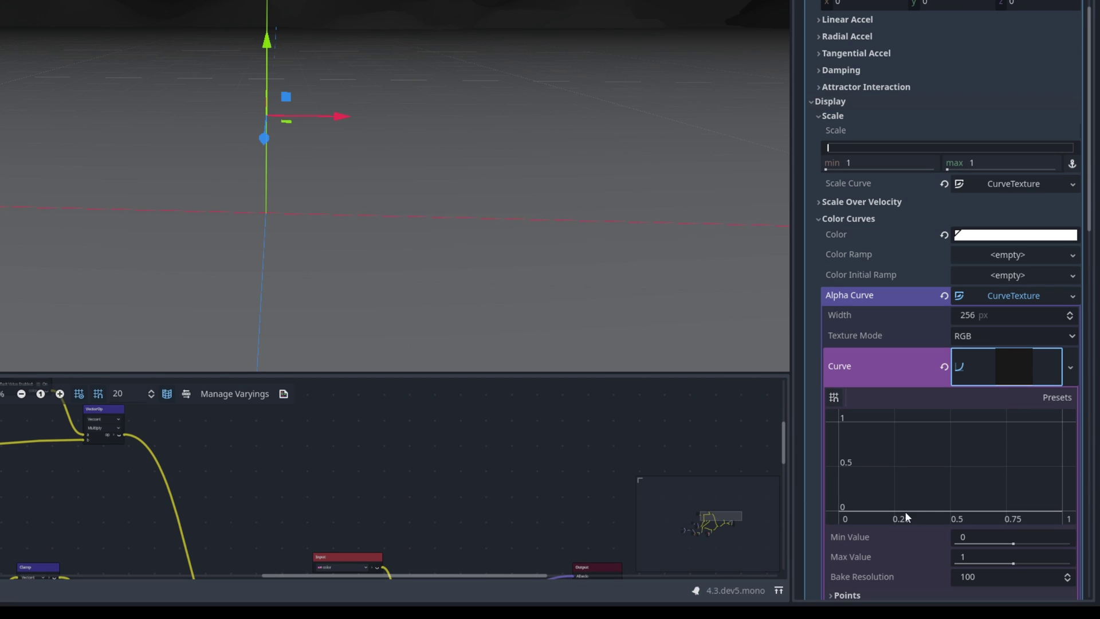
- Shape the alpha curve to rise from 0 to 1 near 0.1, hold until about 0.85, and fall to 0 at the end
{"action": "left_click", "coordinate": [848, 509]}
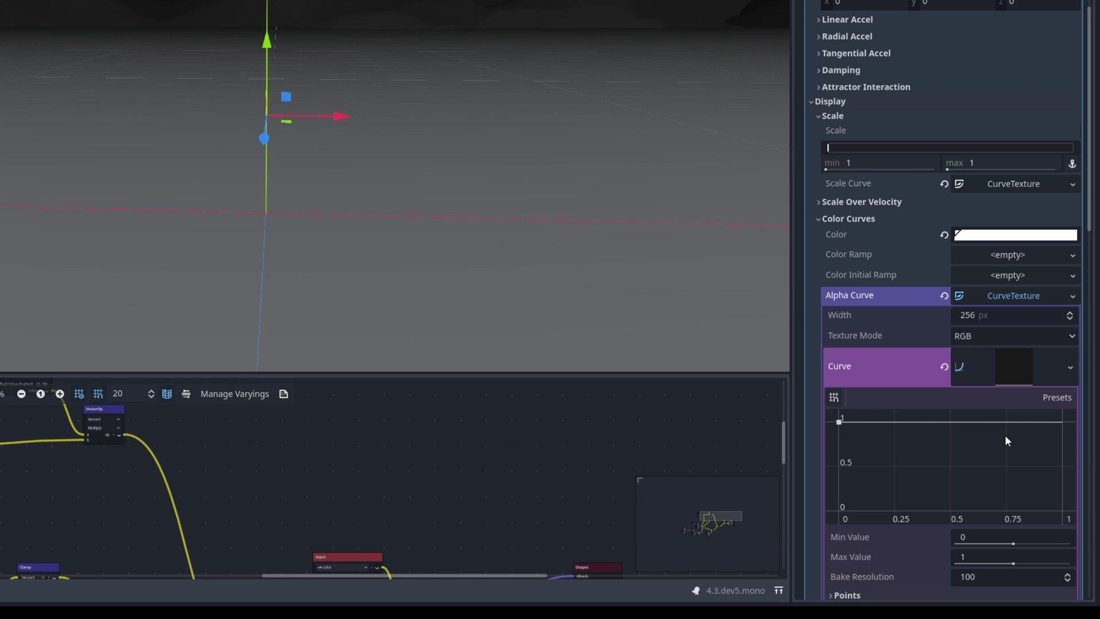
{"action": "left_click", "coordinate": [1031, 422]}
{"action": "left_click_drag", "start_coordinate": [1061, 421], "coordinate": [1059, 490]}
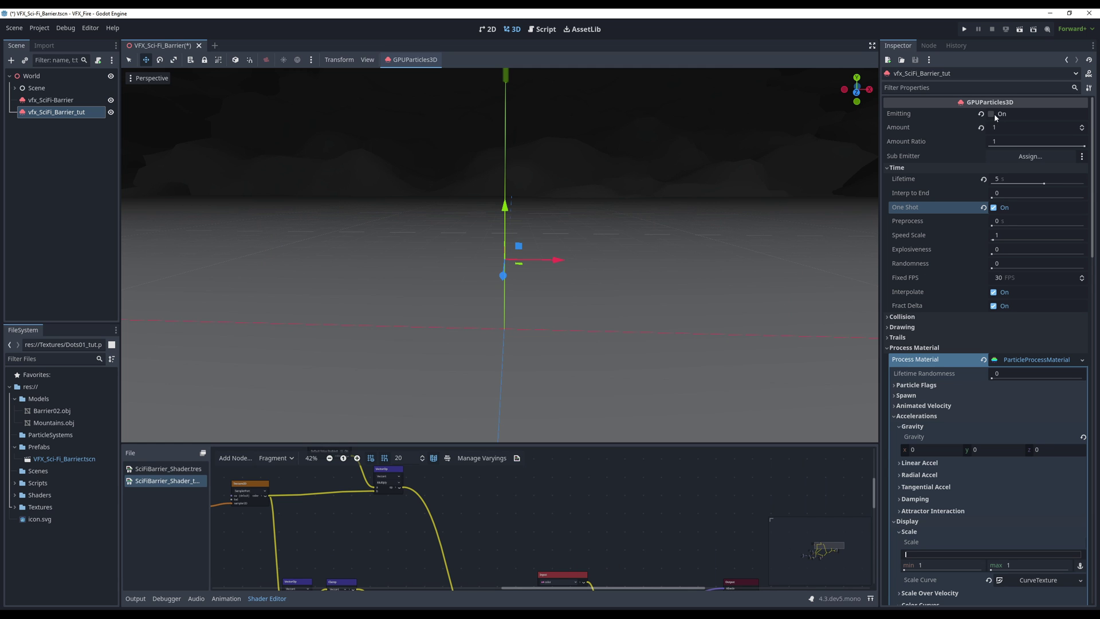
- Replay the emission and toggle One Shot off and back on to preview the barrier's fade in and out
{"action": "left_click", "coordinate": [992, 114]}
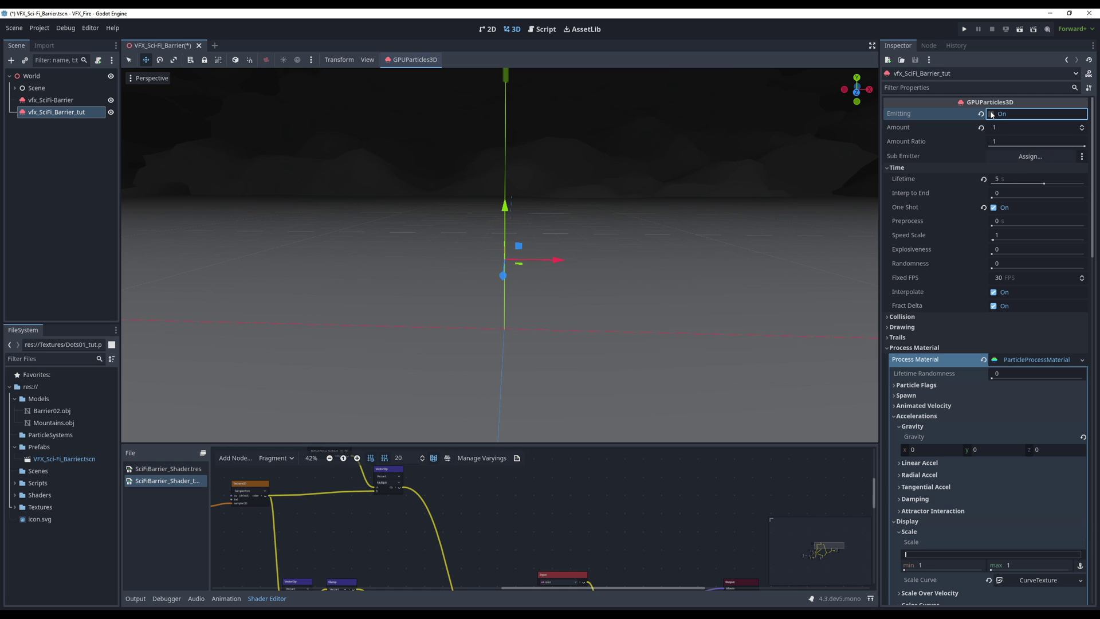
{"action": "left_click", "coordinate": [994, 208]}
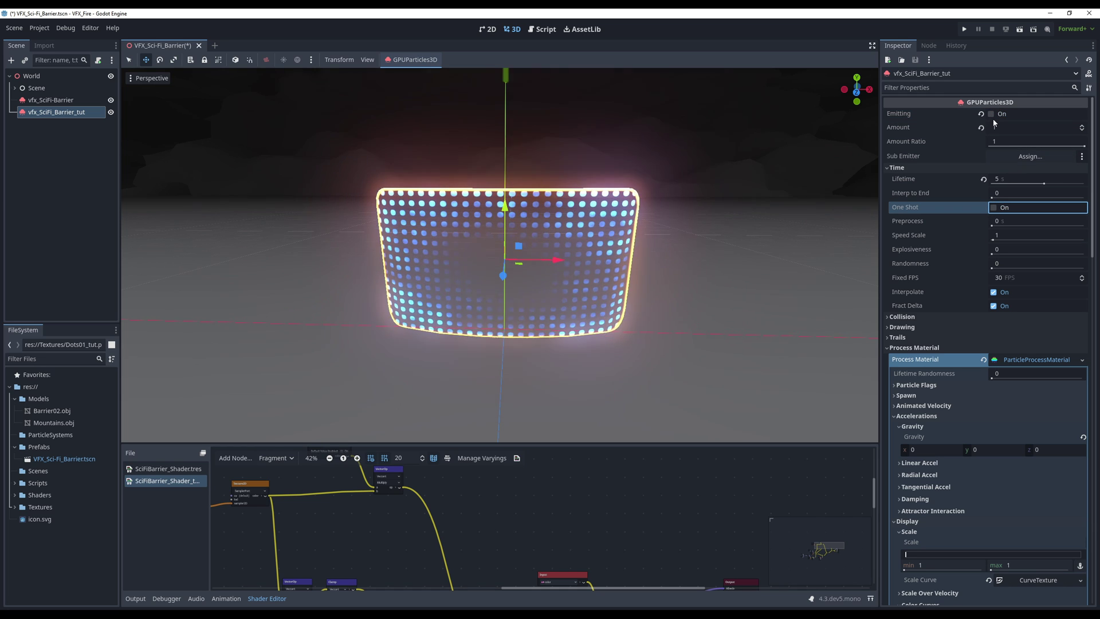
{"action": "left_click", "coordinate": [994, 208]}
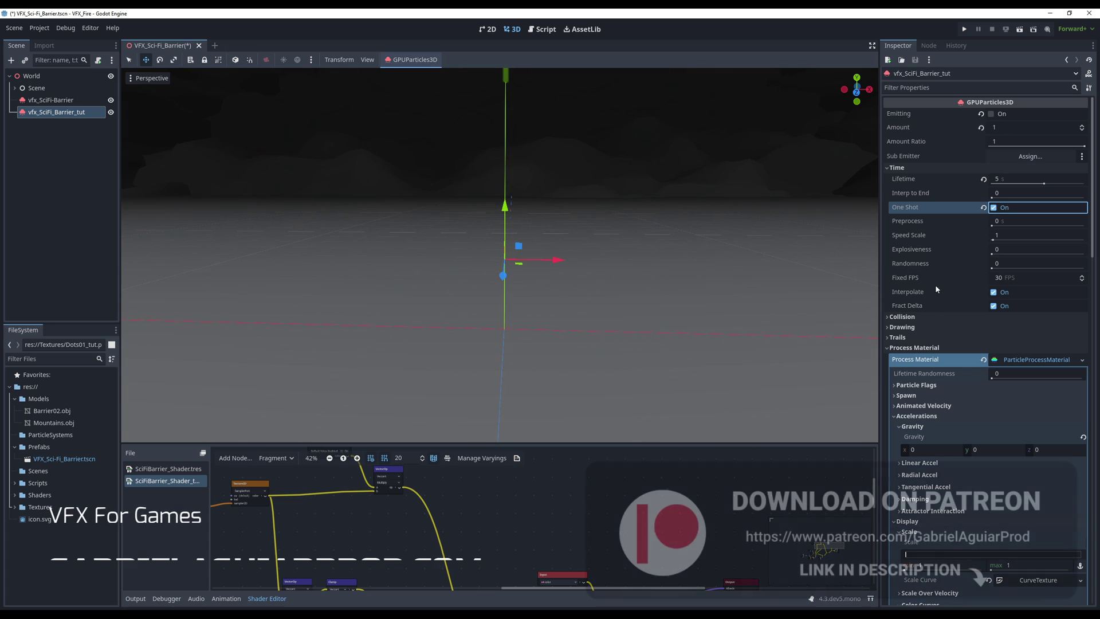
- Set the particles' Fixed FPS to 60 and Lifetime to 4 s, and restart the emission
{"action": "left_click", "coordinate": [1009, 277]}
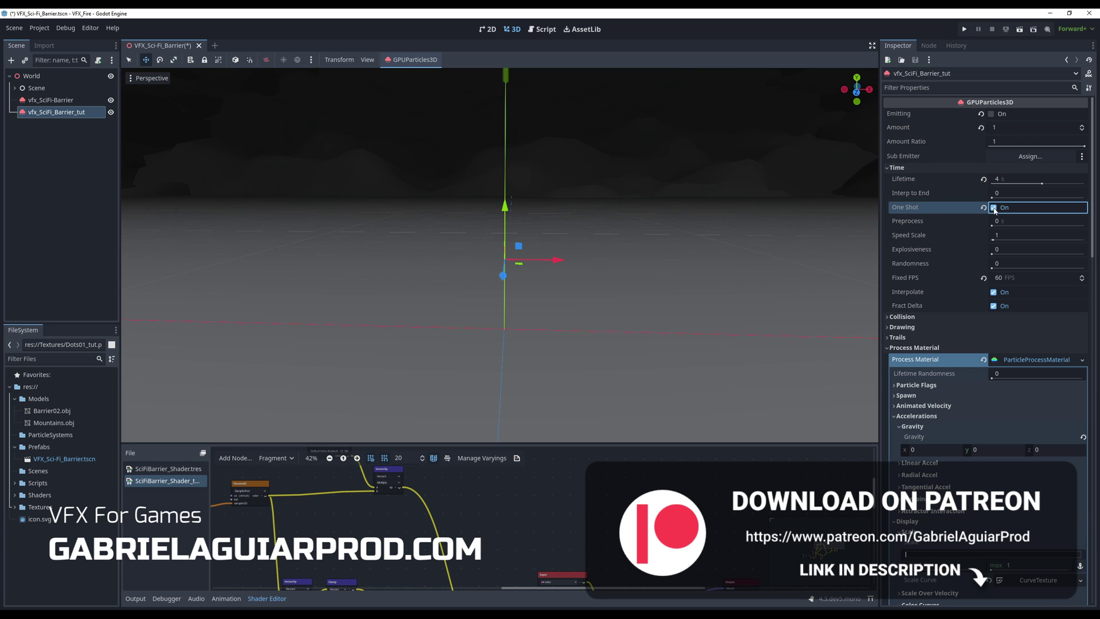
{"action": "left_click", "coordinate": [991, 115]}
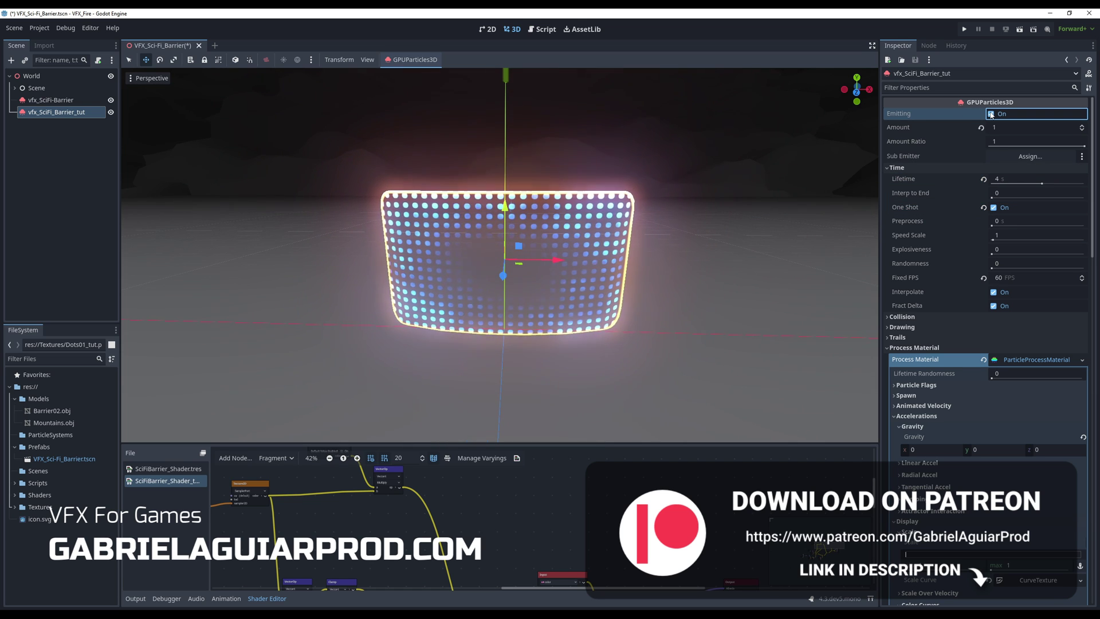